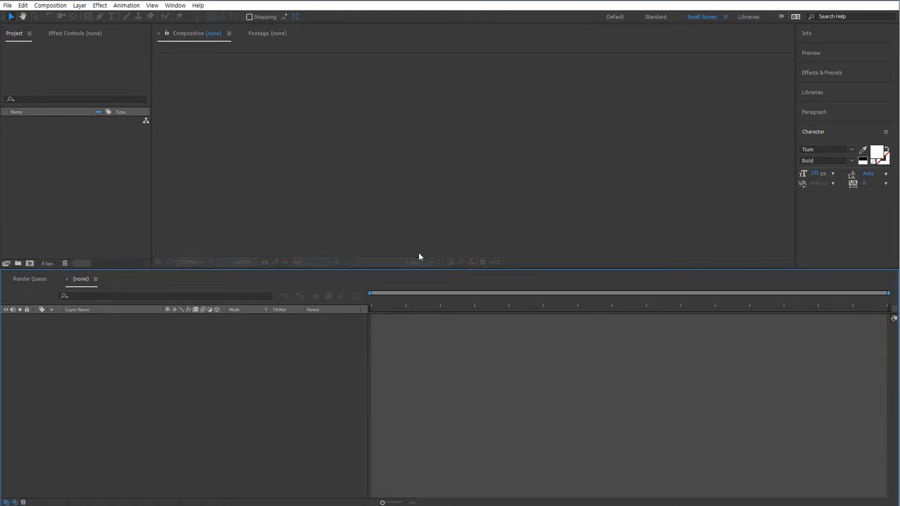
# Create a new composition and set its duration to 00100 frames.
pyautogui.moveTo(428, 270); pyautogui.dragTo(393, 334)
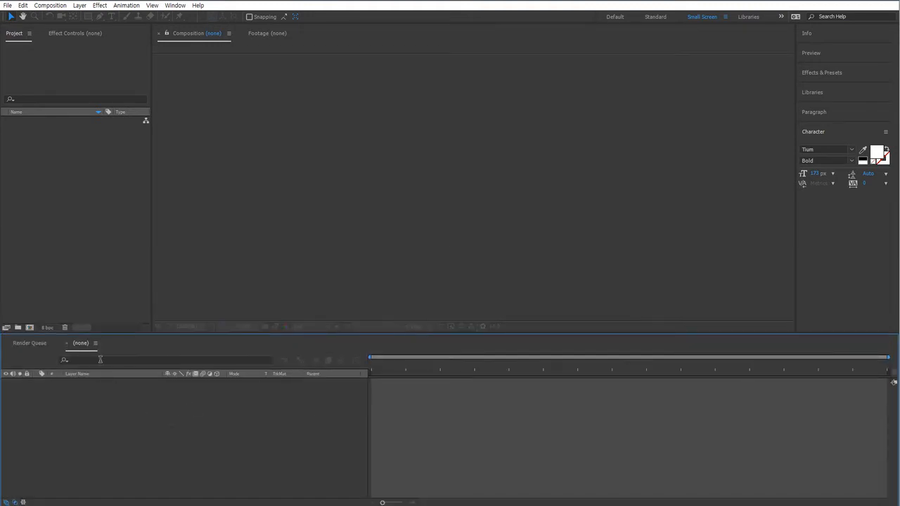
pyautogui.click(29, 328)
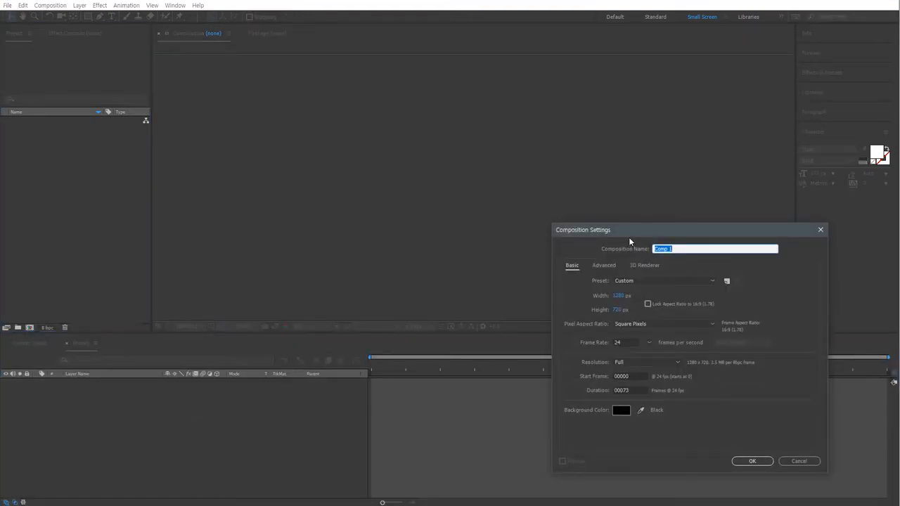
pyautogui.moveTo(630, 232); pyautogui.dragTo(406, 199)
pyautogui.click(396, 264)
pyautogui.click(394, 277)
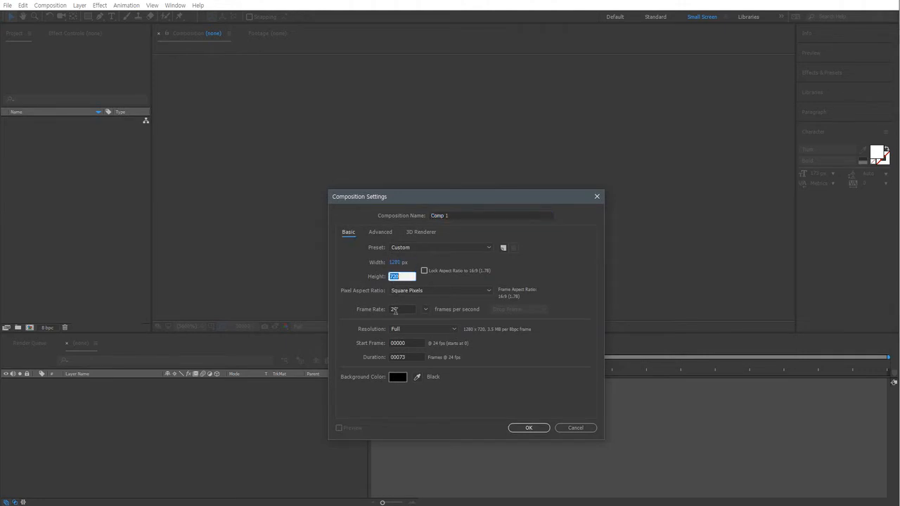
pyautogui.click(394, 310)
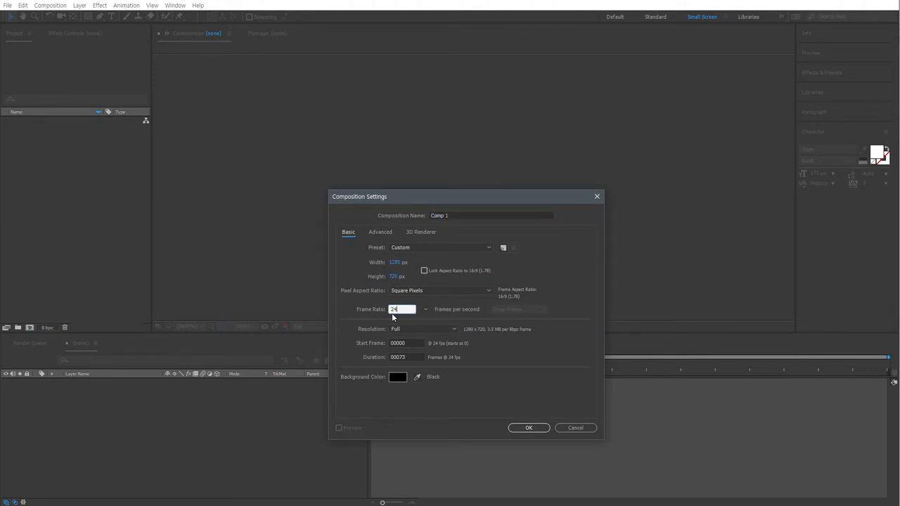
pyautogui.click(407, 357)
pyautogui.moveTo(409, 357); pyautogui.dragTo(399, 357)
pyautogui.write('100')
# Name the composition AE to C4D Study v01 and confirm the composition settings.
pyautogui.click(455, 216)
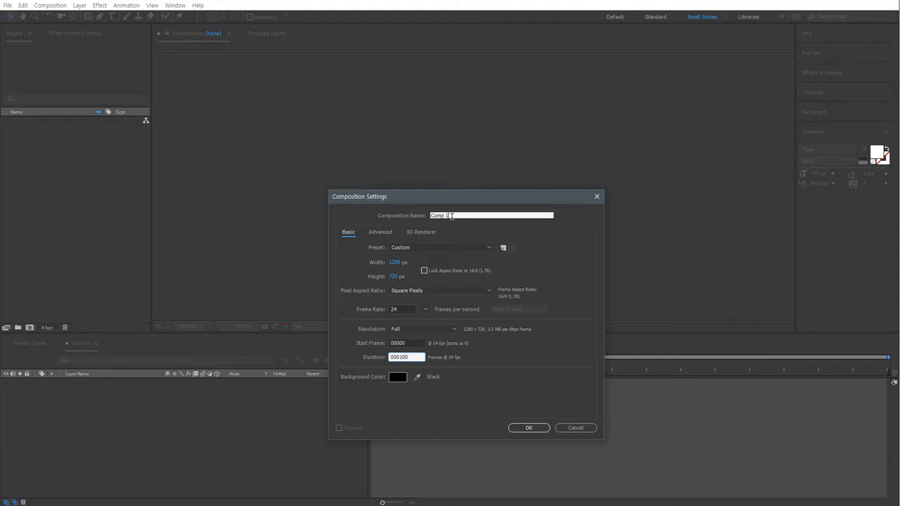
pyautogui.write('AE')
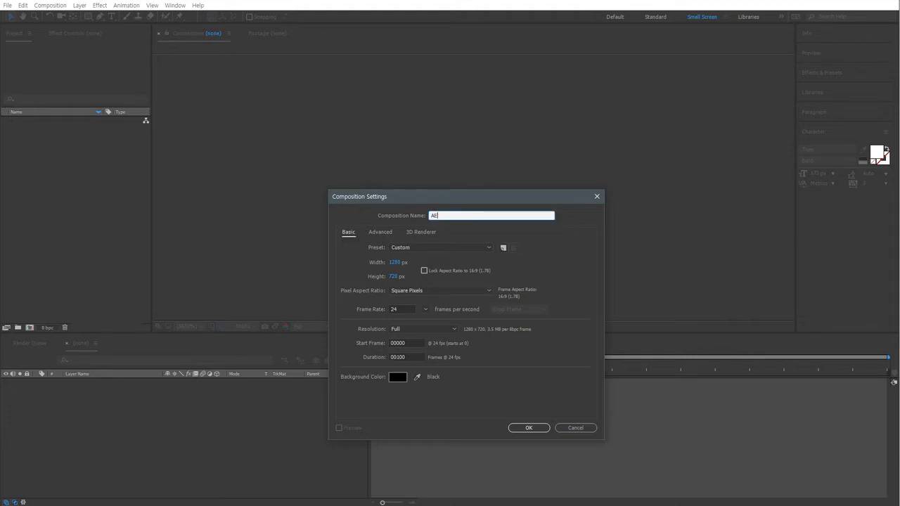
pyautogui.write(' to C4D Study v01')
pyautogui.click(528, 428)
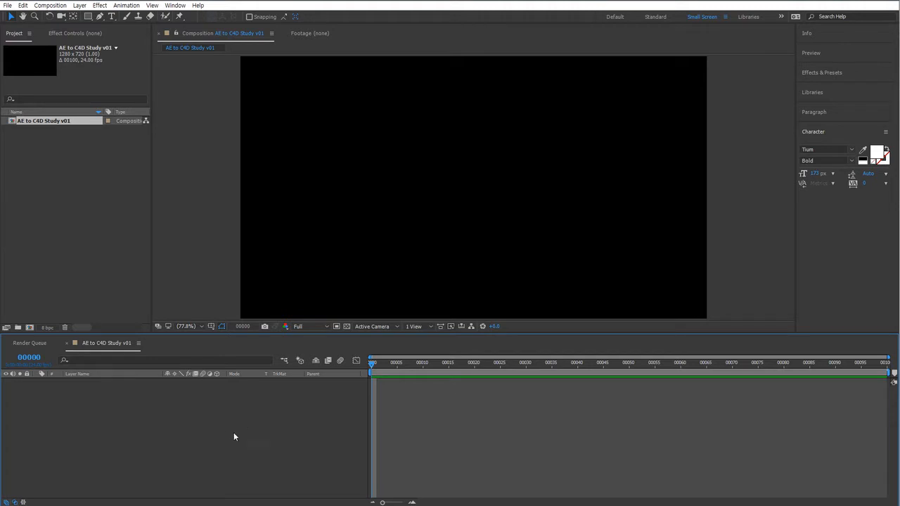
# Draw a yellow star shape with the Star tool in the upper middle of the composition.
pyautogui.press(',')
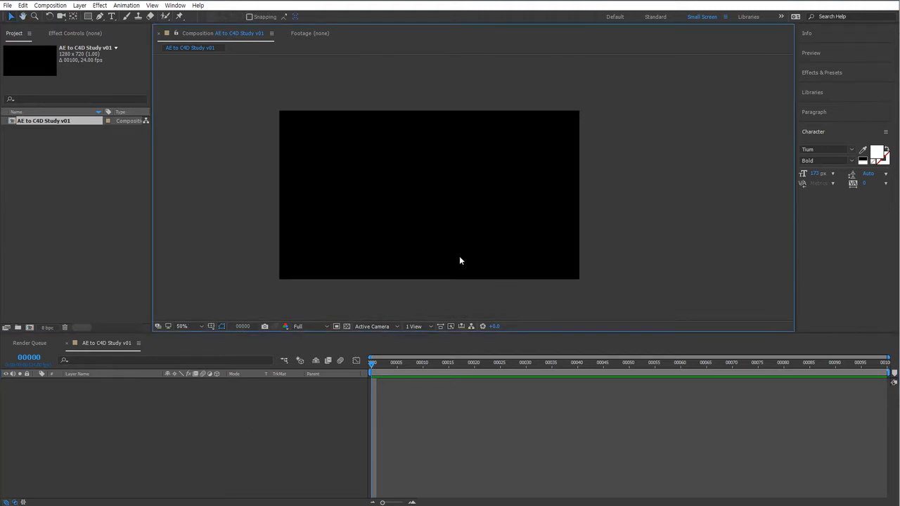
pyautogui.moveTo(290, 255); pyautogui.dragTo(296, 256, button='middle')
pyautogui.click(88, 16)
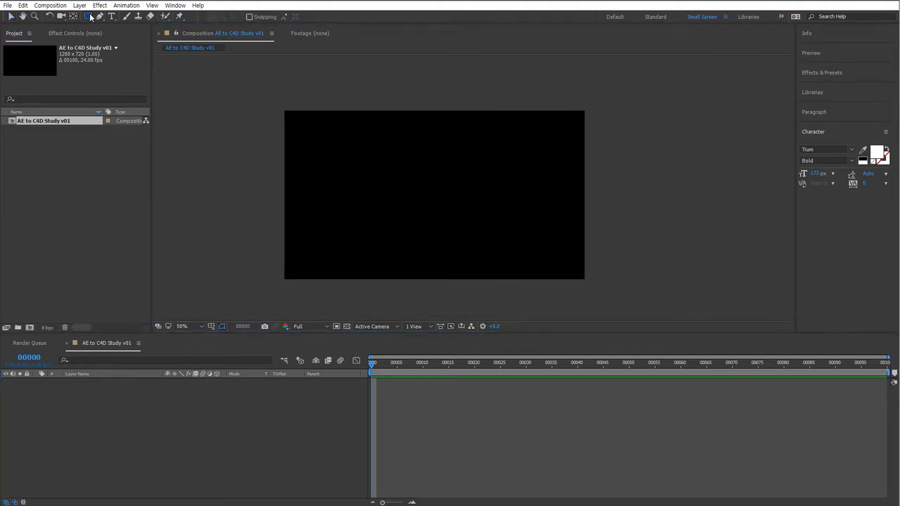
pyautogui.click(145, 57)
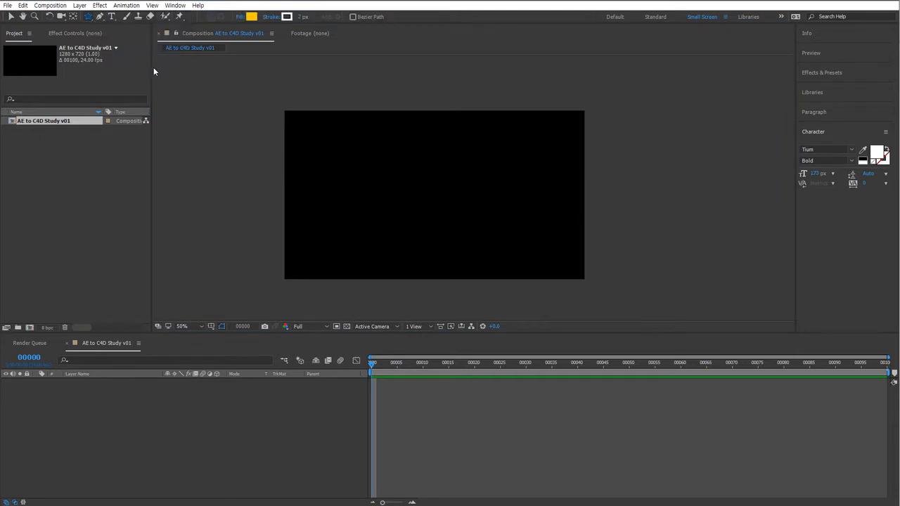
pyautogui.moveTo(403, 162); pyautogui.dragTo(425, 194)
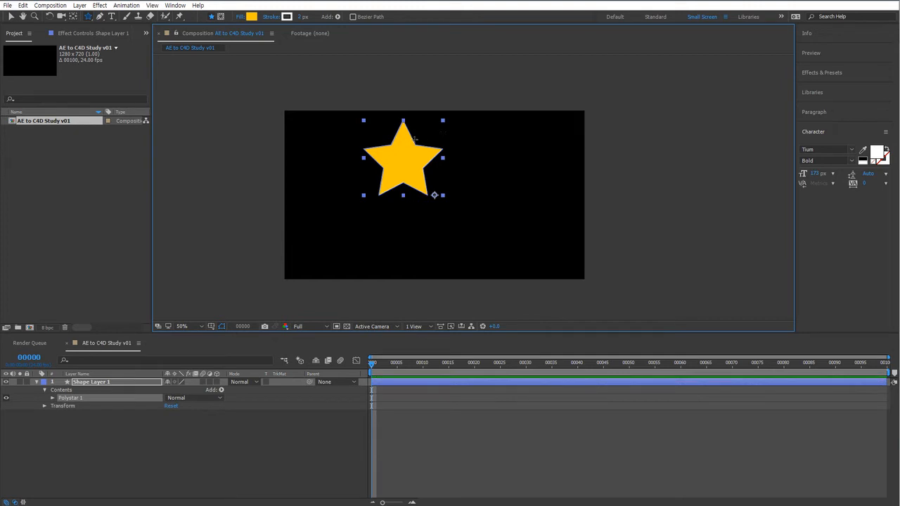
# Move the star to the horizontal centre of the upper half of the frame.
pyautogui.press('v')
pyautogui.moveTo(413, 164); pyautogui.dragTo(450, 180)
pyautogui.scroll(1, 453, 184)
pyautogui.moveTo(462, 194); pyautogui.dragTo(530, 220, button='middle')
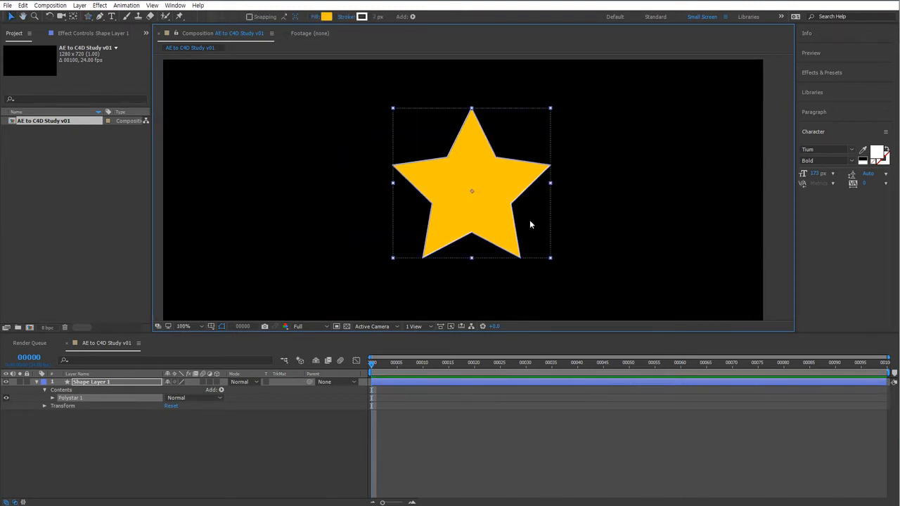
# Move the star's anchor point to its centre with the Pan Behind tool.
pyautogui.press('y')
pyautogui.click(567, 246)
pyautogui.click(499, 233)
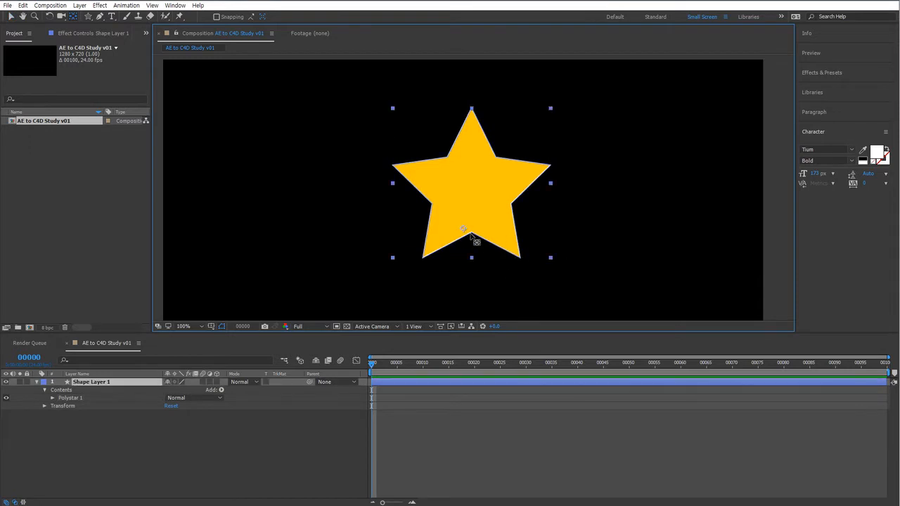
pyautogui.moveTo(463, 230); pyautogui.dragTo(471, 183)
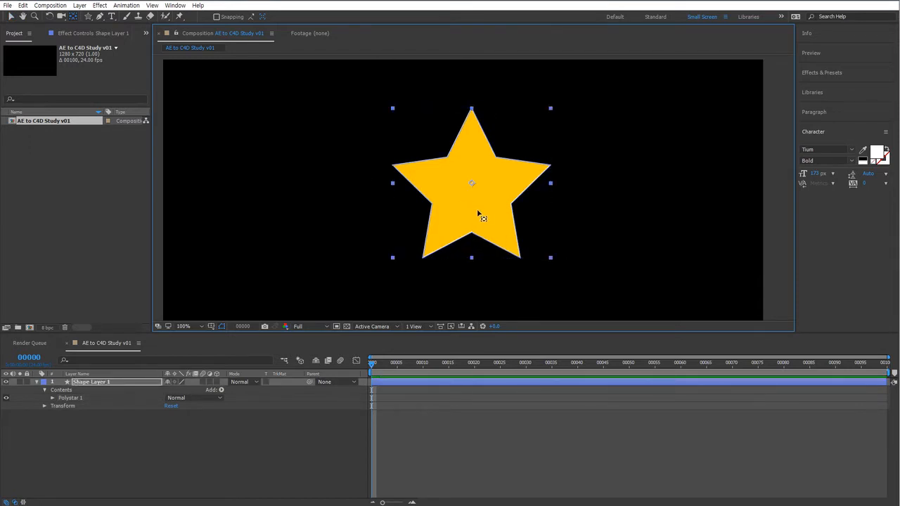
pyautogui.scroll(-2, 481, 215)
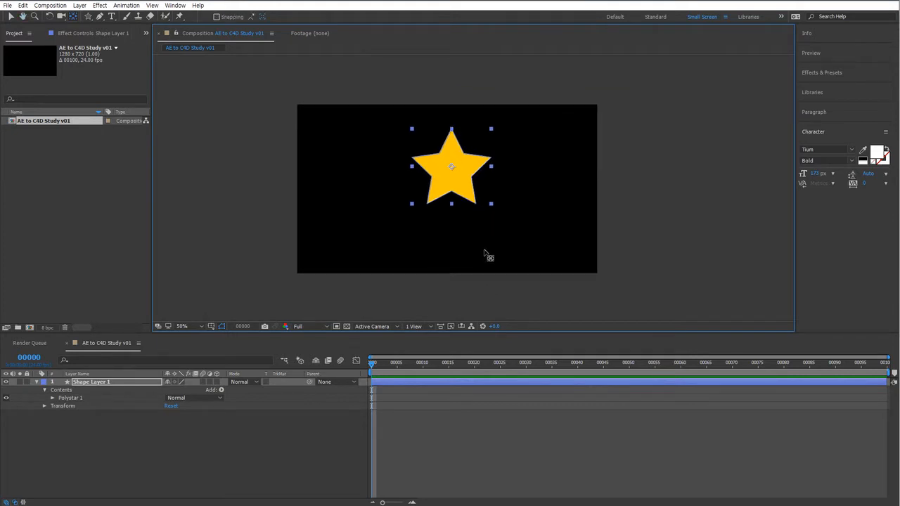
# Rename the shape layer Star.
pyautogui.press('v')
pyautogui.click(624, 219)
pyautogui.click(103, 384)
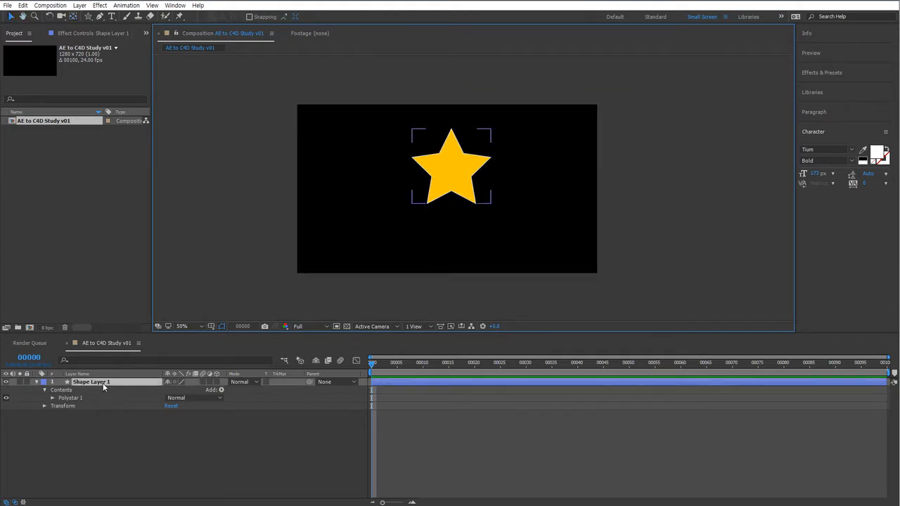
pyautogui.press('Return')
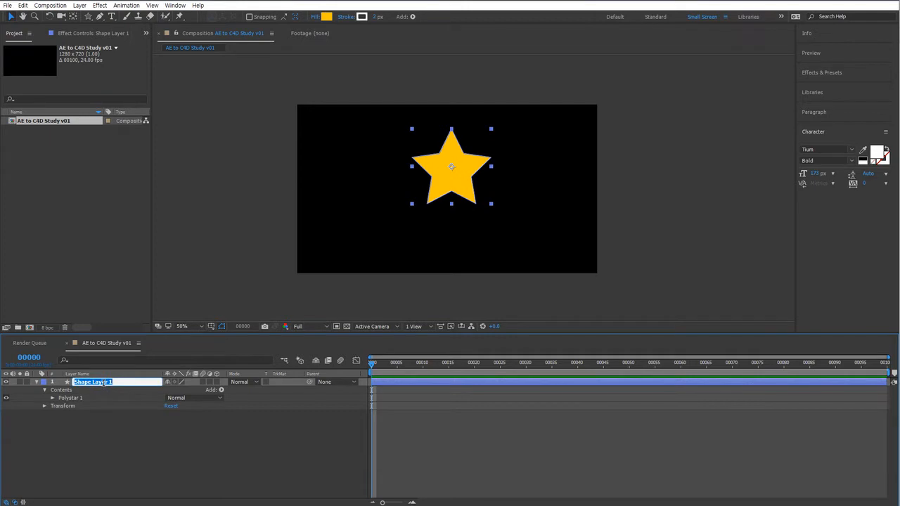
pyautogui.write('Star')
pyautogui.press('Return')
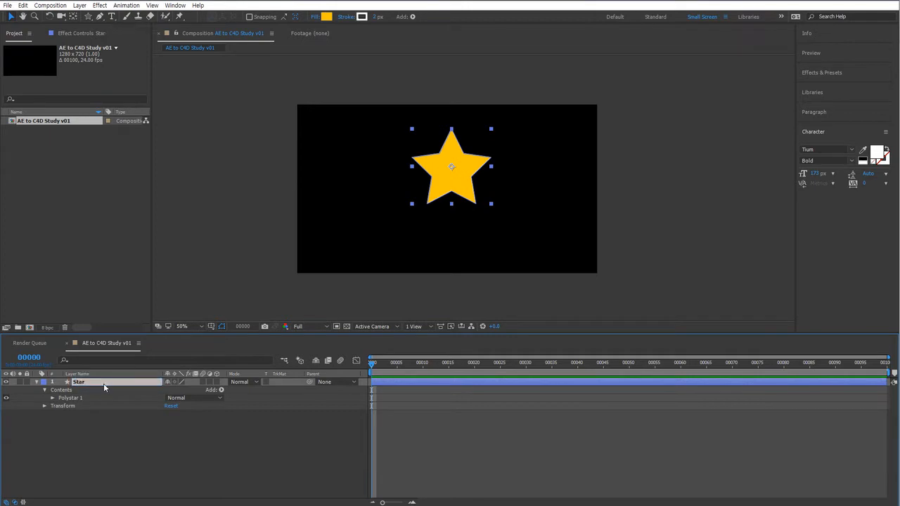
# Create a paragraph text box below the star and enter the text STAR.
pyautogui.click(124, 423)
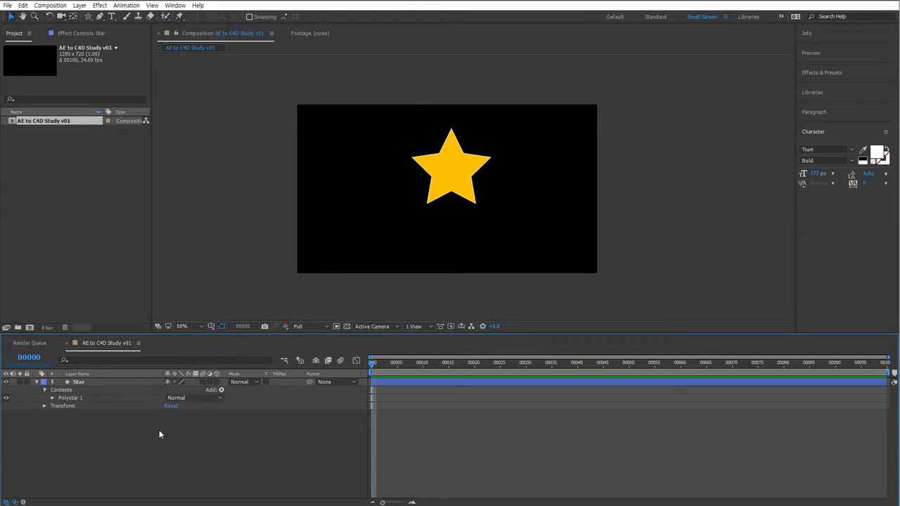
pyautogui.hotkey('ctrl', 't')
pyautogui.moveTo(343, 216); pyautogui.dragTo(385, 233)
pyautogui.moveTo(456, 244); pyautogui.dragTo(574, 262)
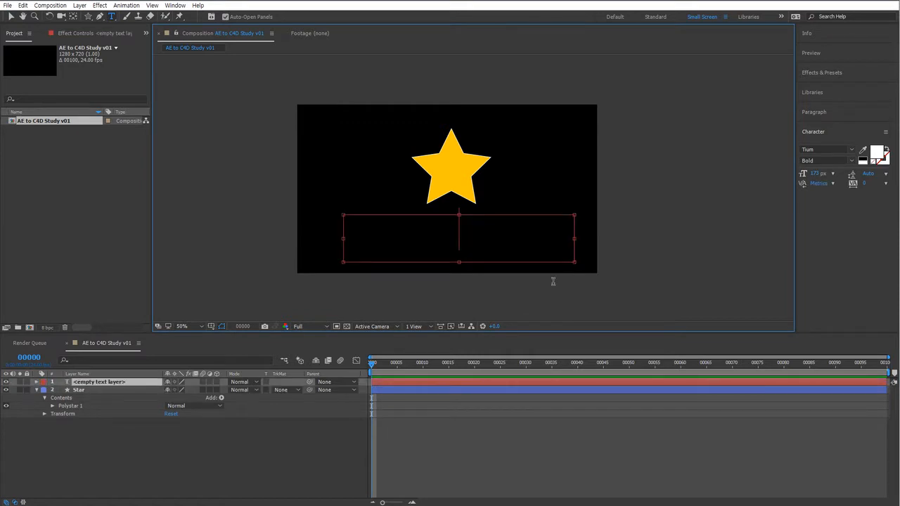
pyautogui.write('START')
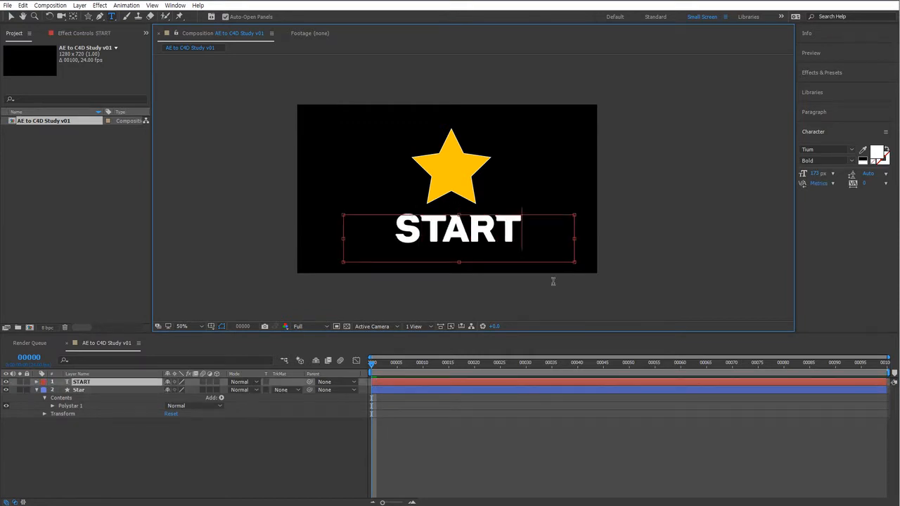
pyautogui.press('BackSpace')
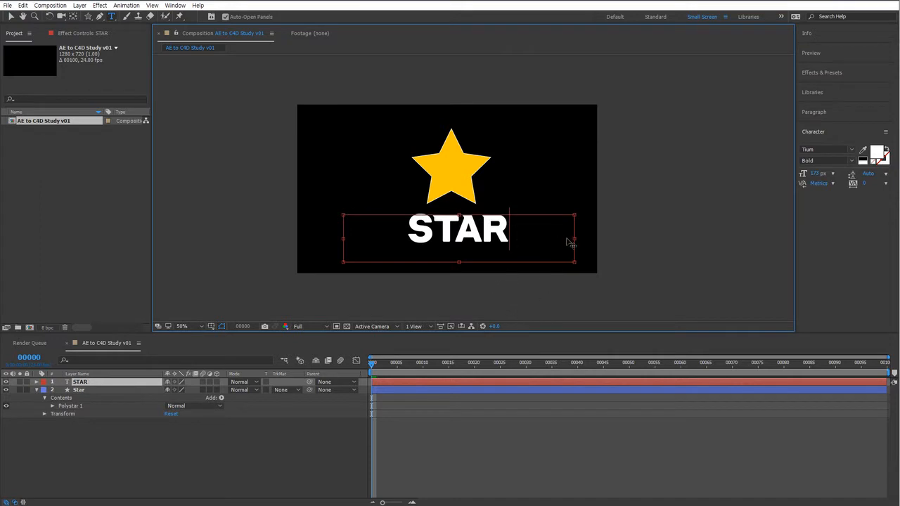
# Set the STAR text's font size to 219 px and leave text editing.
pyautogui.moveTo(575, 238); pyautogui.dragTo(322, 230)
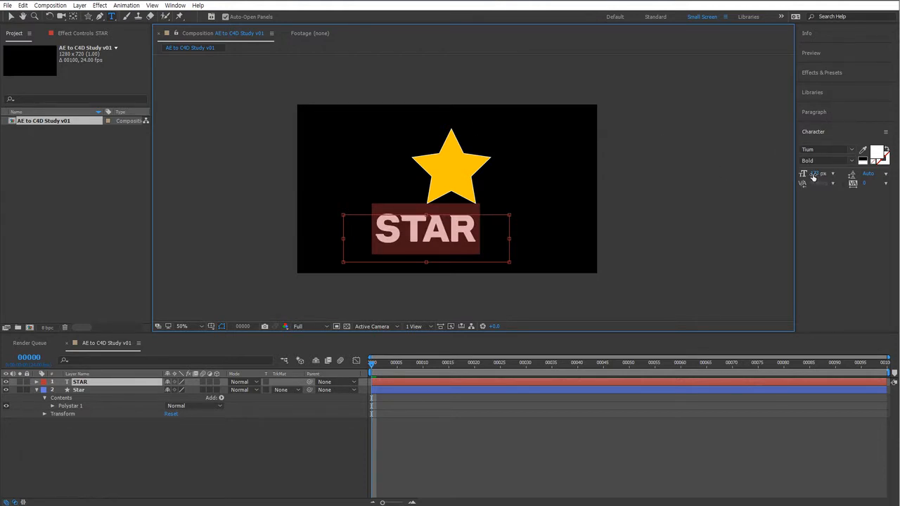
pyautogui.moveTo(814, 174); pyautogui.dragTo(836, 174)
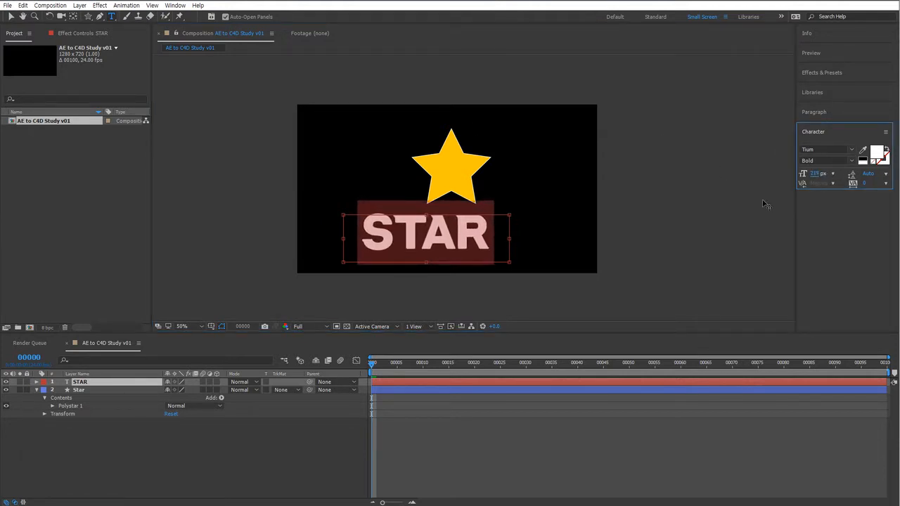
pyautogui.click(492, 290)
pyautogui.moveTo(513, 292); pyautogui.dragTo(511, 288)
pyautogui.doubleClick(478, 259)
pyautogui.scroll(1, 477, 260)
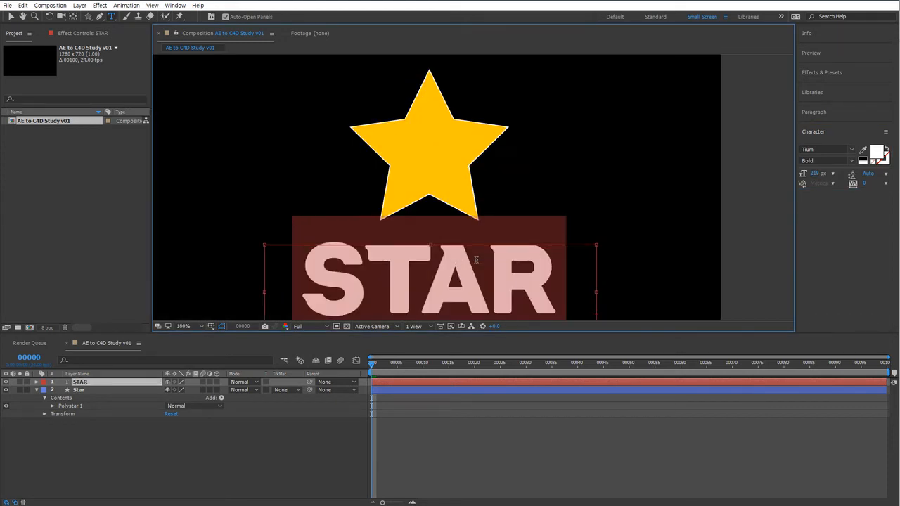
pyautogui.scroll(-1, 477, 260)
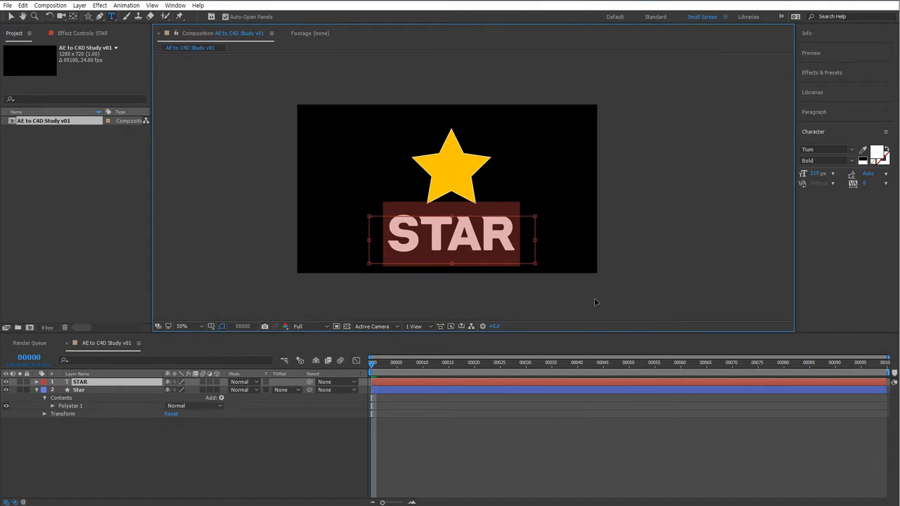
pyautogui.press('Escape')
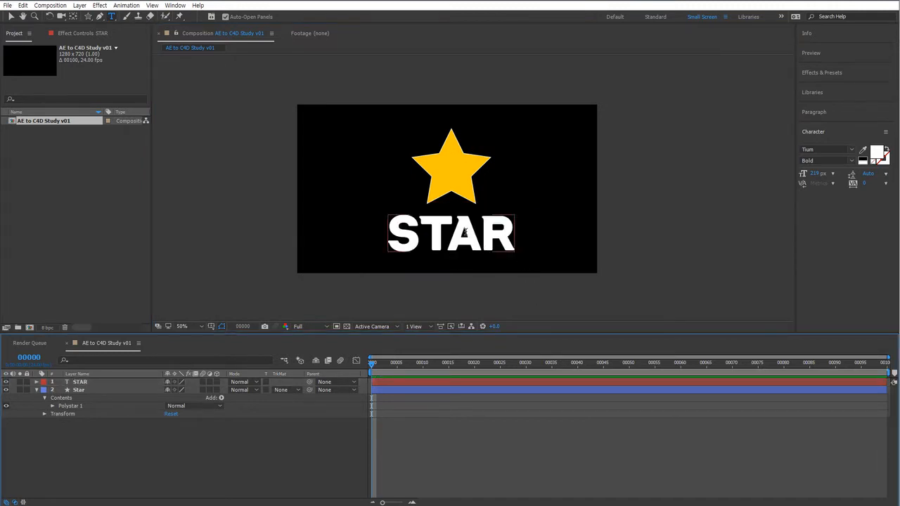
# Move the STAR text upward, closer under the star.
pyautogui.press('v')
pyautogui.scroll(1, 461, 237)
pyautogui.moveTo(526, 252); pyautogui.dragTo(528, 210, button='middle')
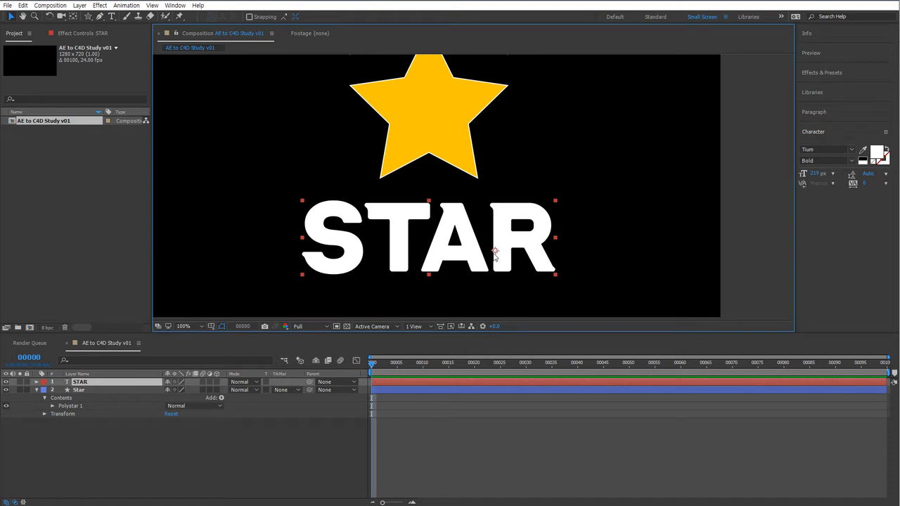
# Move the STAR text's anchor point to its centre with the Pan Behind tool.
pyautogui.press('y')
pyautogui.moveTo(495, 253); pyautogui.dragTo(429, 237)
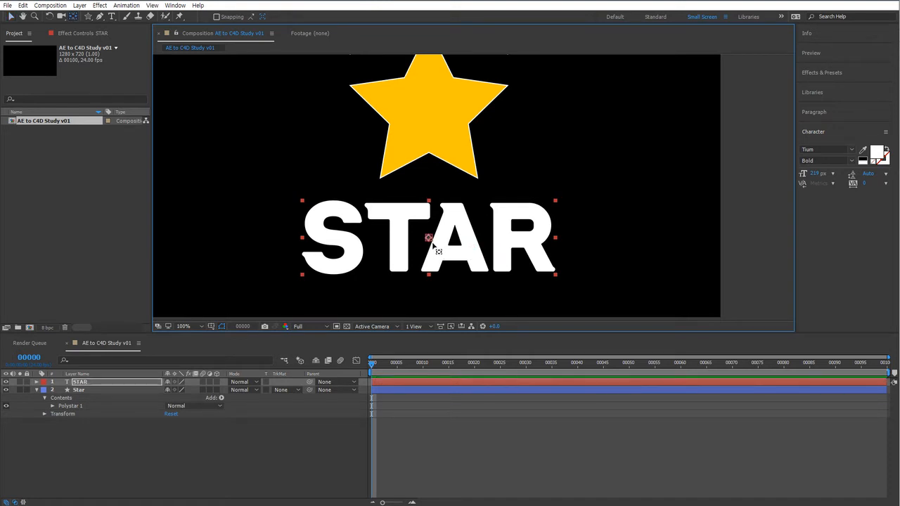
pyautogui.scroll(-1, 470, 266)
pyautogui.scroll(1, 470, 265)
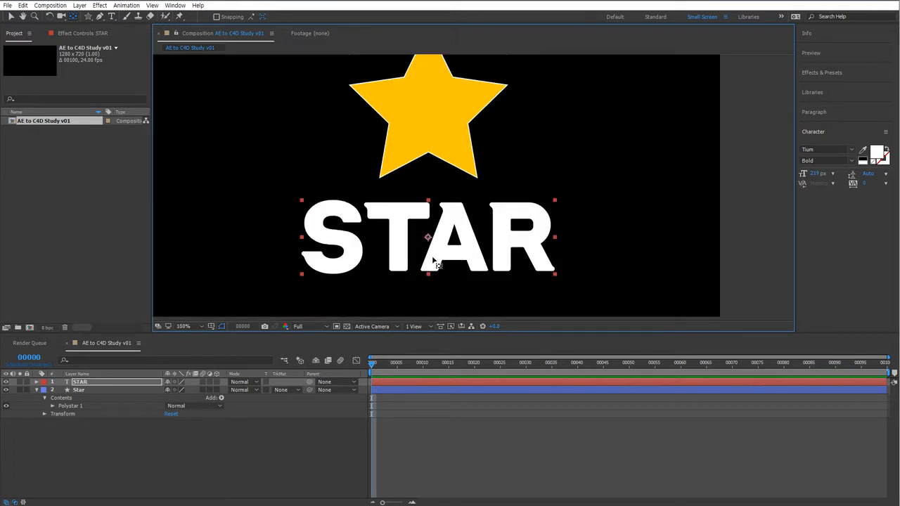
pyautogui.press('v')
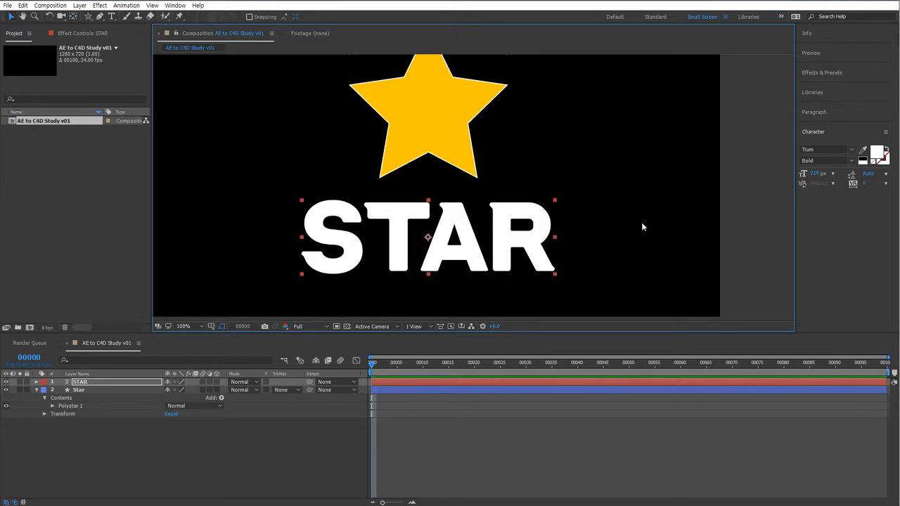
# Nudge the star slightly upward above the STAR text.
pyautogui.click(732, 215)
pyautogui.scroll(-1, 460, 167)
pyautogui.click(464, 167)
pyautogui.click(464, 165)
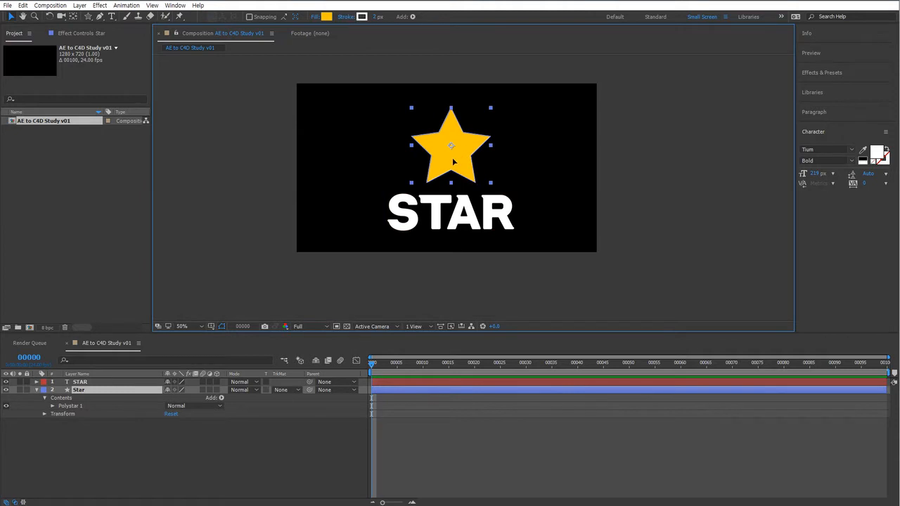
pyautogui.moveTo(454, 162); pyautogui.dragTo(454, 155)
pyautogui.scroll(1, 498, 176)
pyautogui.scroll(-1, 496, 175)
pyautogui.moveTo(495, 175); pyautogui.dragTo(432, 192, button='middle')
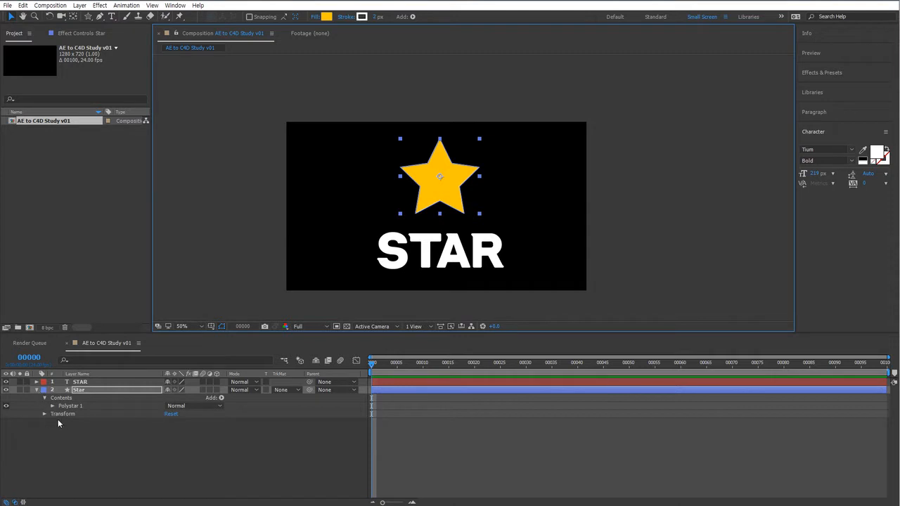
# Expand the star layer's Polystar 1 and Polystar Path 1 properties.
pyautogui.click(52, 406)
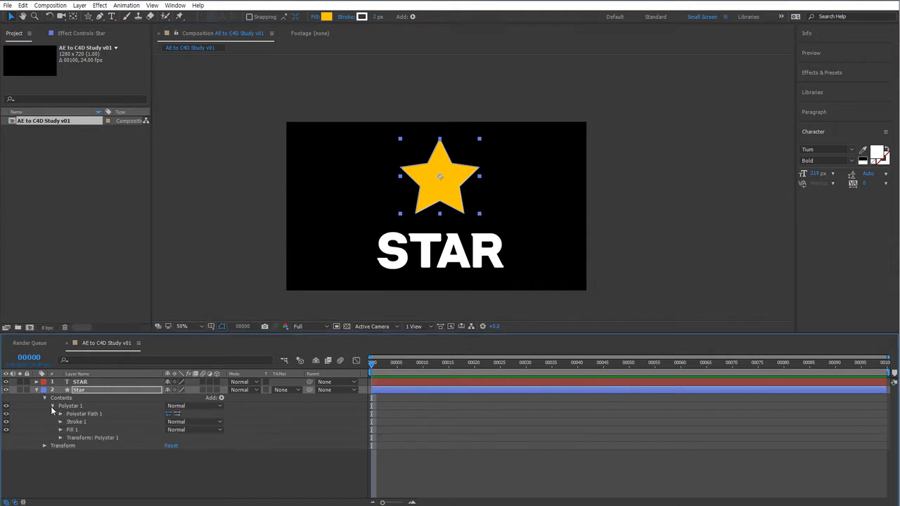
pyautogui.click(60, 414)
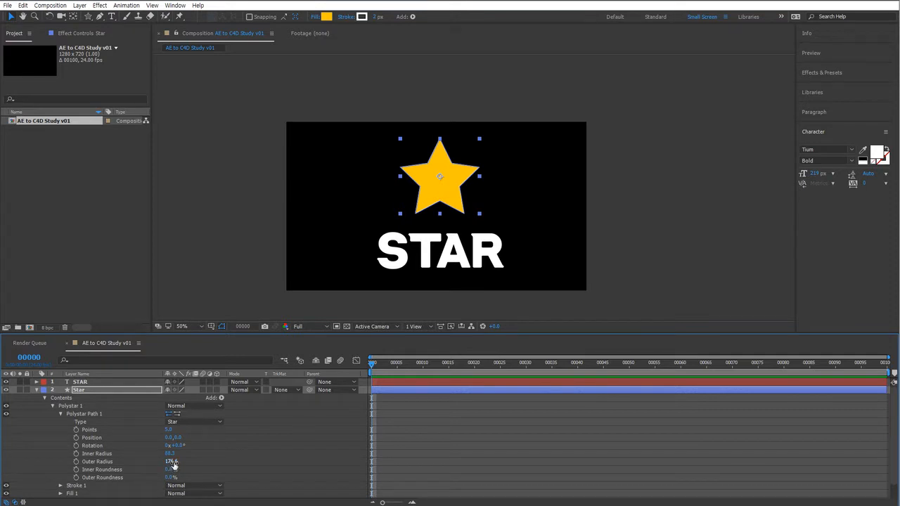
# Set the star's Outer Radius to 89 and expand its Transform: Polystar 1 properties.
pyautogui.moveTo(170, 461)
pyautogui.mouseDown()
pyautogui.moveTo(99, 469)
pyautogui.moveTo(170, 454)
pyautogui.mouseUp()
pyautogui.scroll(-1, 138, 440)
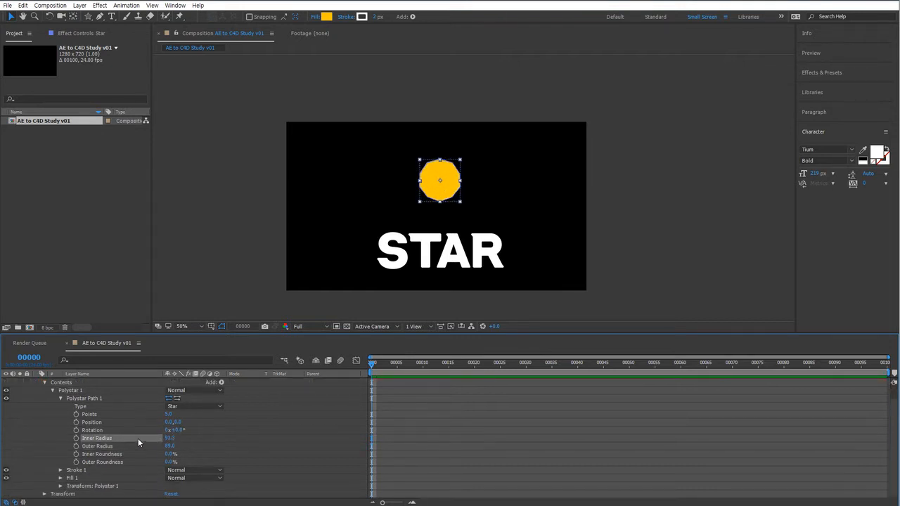
pyautogui.click(61, 486)
pyautogui.scroll(-3, 120, 457)
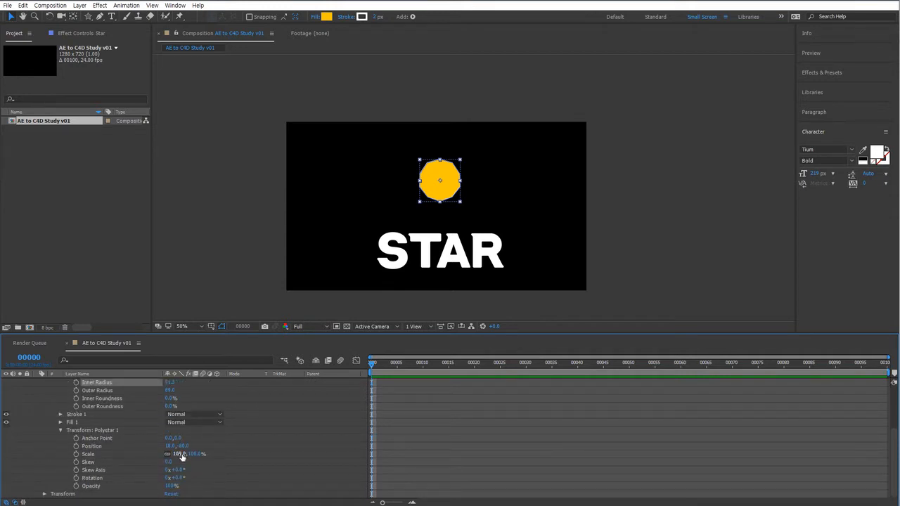
# Set the Polystar scale to 0% and set a scale keyframe at the first frame.
pyautogui.moveTo(180, 454); pyautogui.dragTo(144, 460)
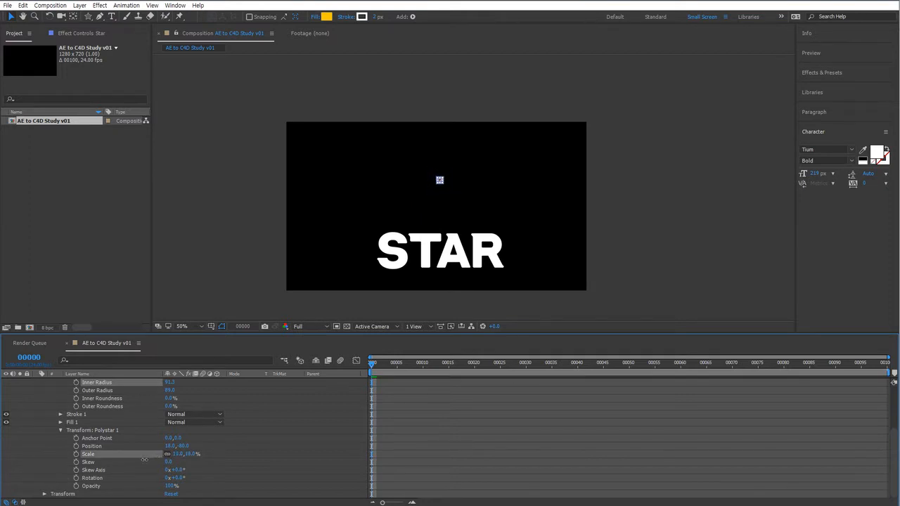
pyautogui.click(177, 454)
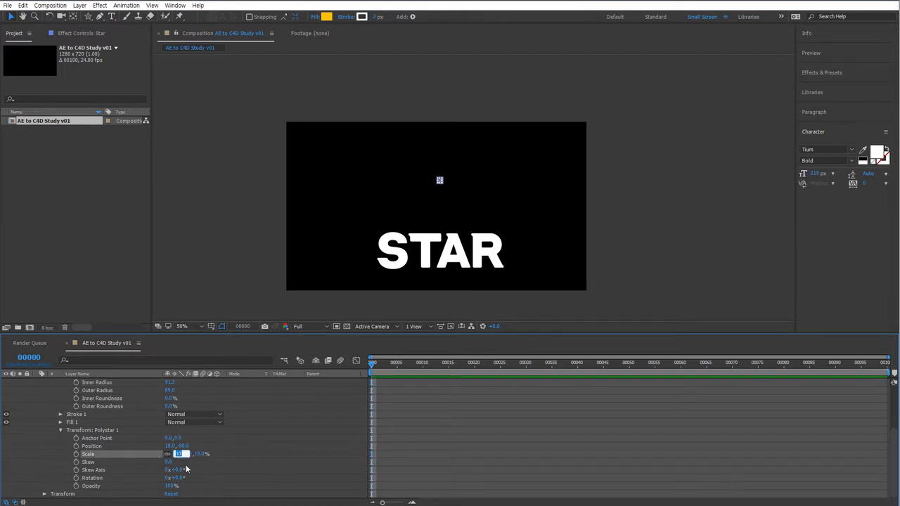
pyautogui.write('0')
pyautogui.press('Return')
pyautogui.click(76, 455)
# At the last frame, keyframe the Polystar scale at 100%.
pyautogui.moveTo(396, 369); pyautogui.dragTo(883, 364)
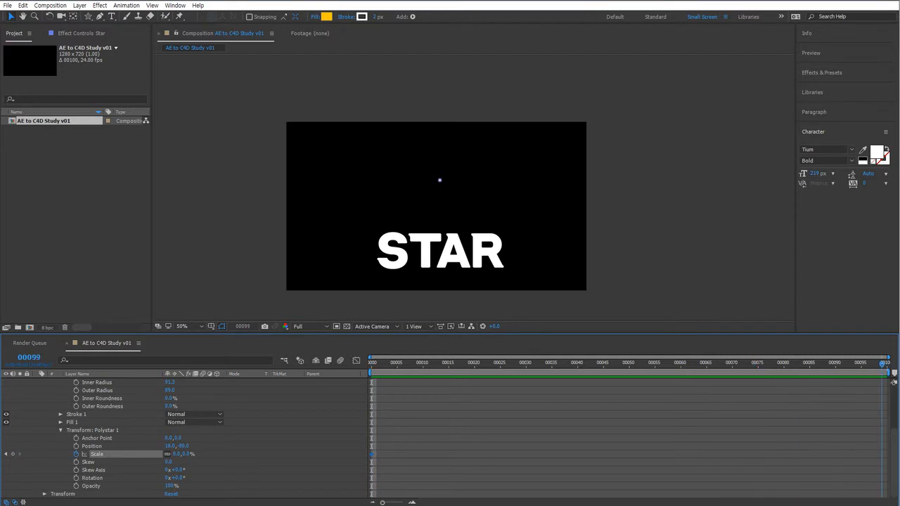
pyautogui.click(186, 454)
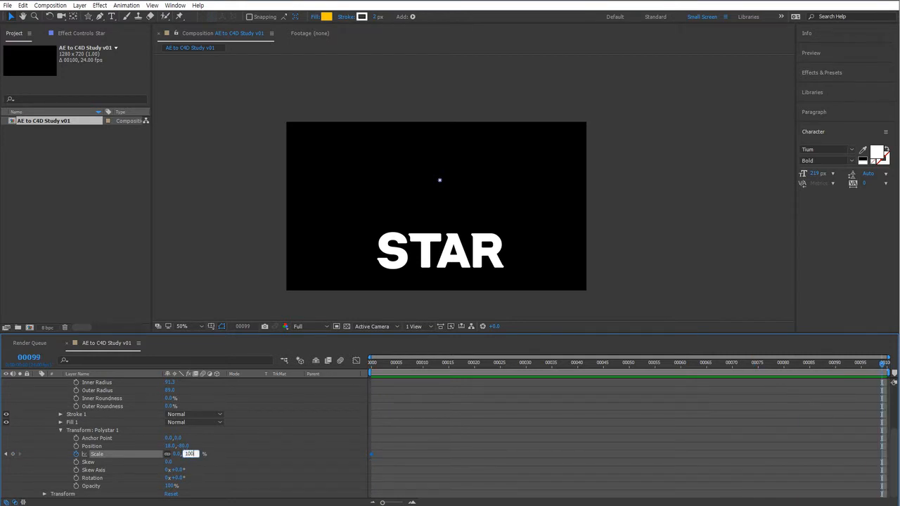
pyautogui.press('Return')
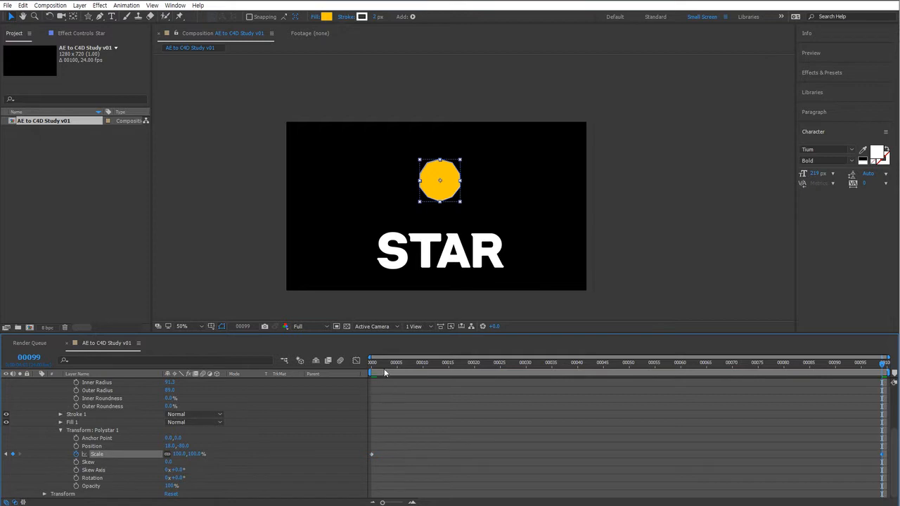
# Return to the first frame and set keyframes on the star's Inner Radius and Outer Radius.
pyautogui.press('Home')
pyautogui.scroll(3, 195, 409)
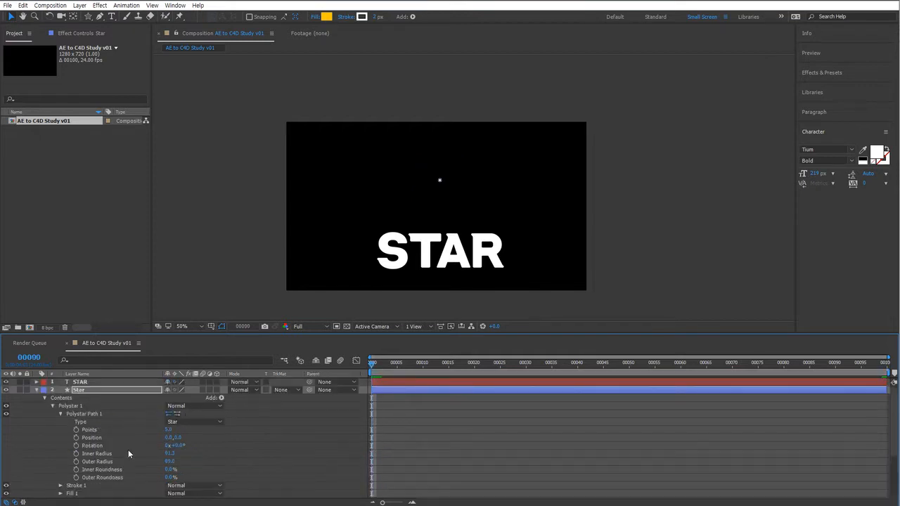
pyautogui.click(76, 453)
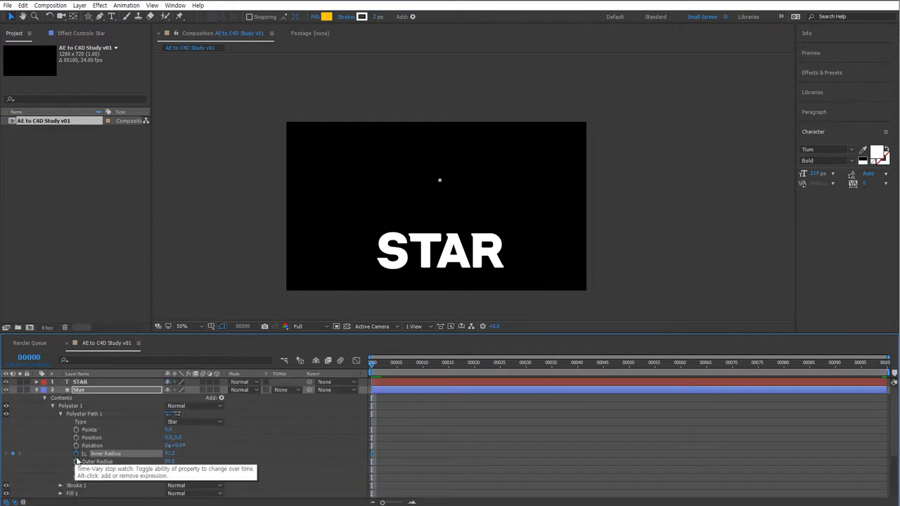
pyautogui.click(76, 461)
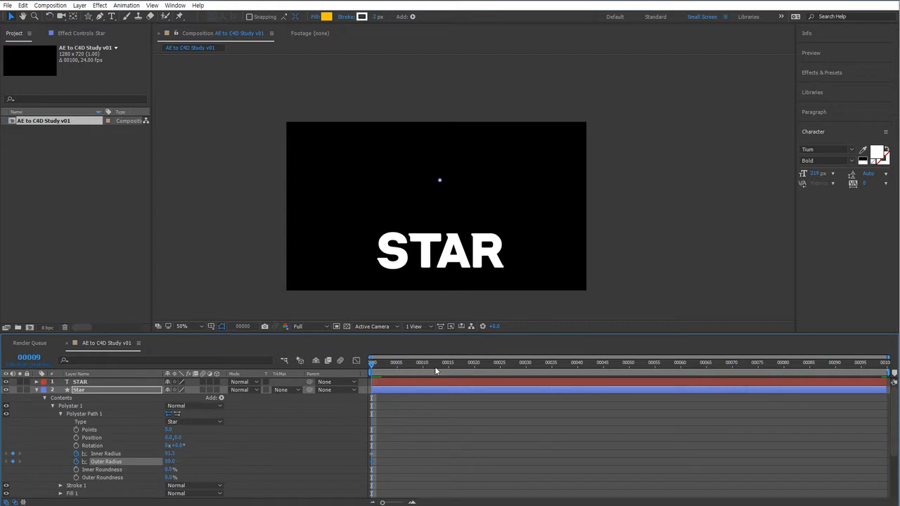
# At the last frame, set the Outer Radius to 219 and the Inner Radius to about 79.
pyautogui.moveTo(435, 370); pyautogui.dragTo(883, 363)
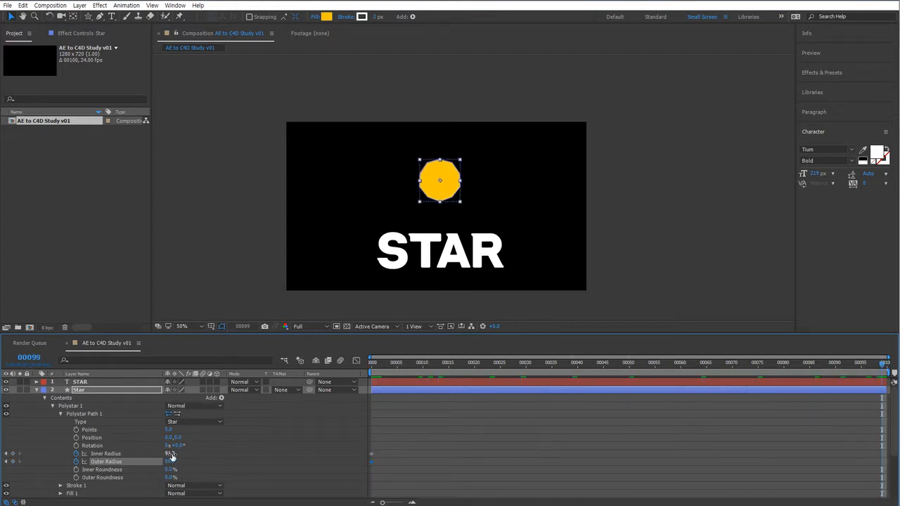
pyautogui.moveTo(171, 461); pyautogui.dragTo(229, 457)
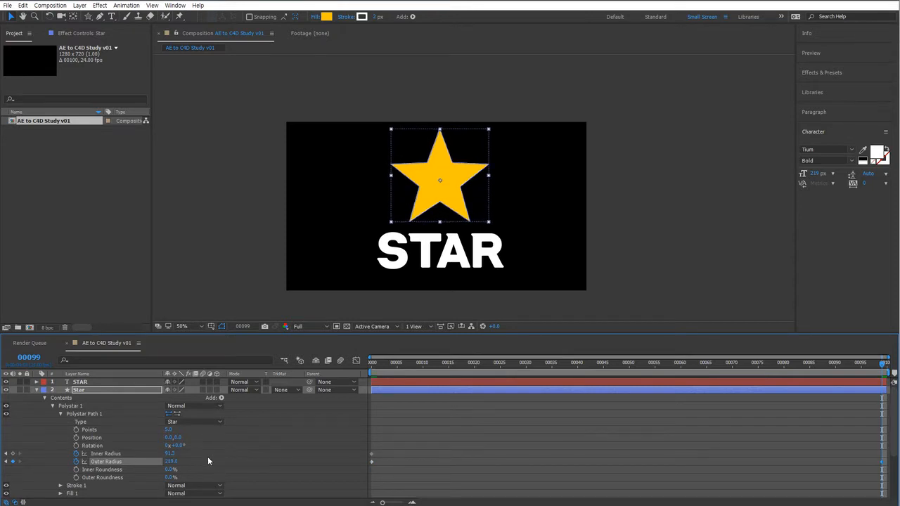
pyautogui.moveTo(171, 455); pyautogui.dragTo(163, 454)
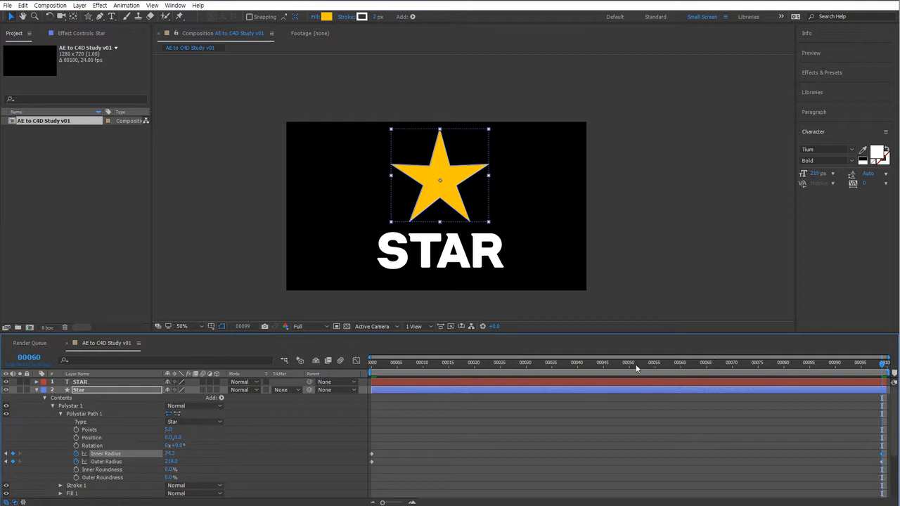
pyautogui.moveTo(636, 368); pyautogui.dragTo(196, 374)
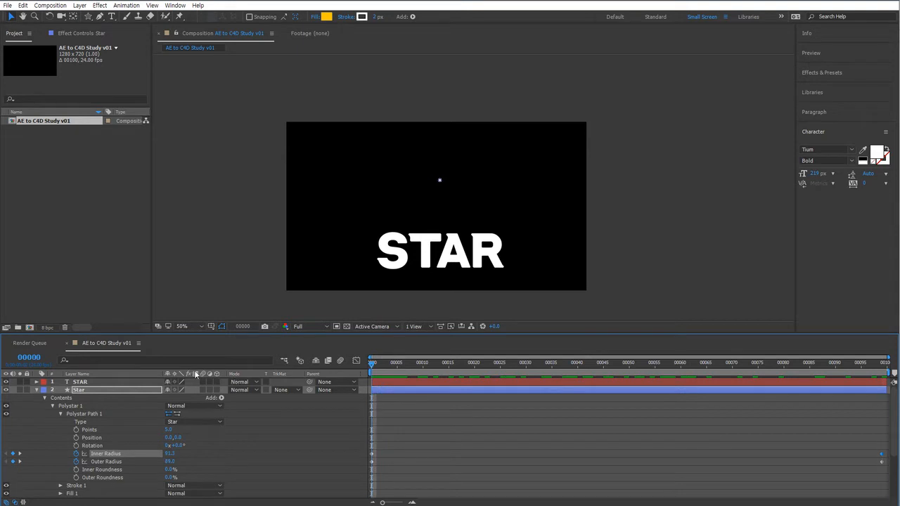
# Set a Rotation keyframe on the star's Polystar path at the first frame.
pyautogui.click(92, 447)
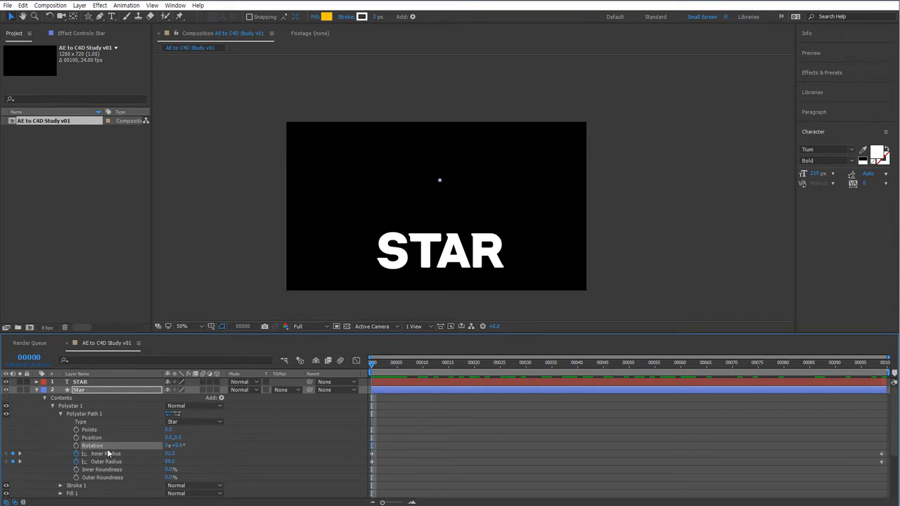
pyautogui.click(76, 446)
pyautogui.click(180, 445)
pyautogui.press('Return')
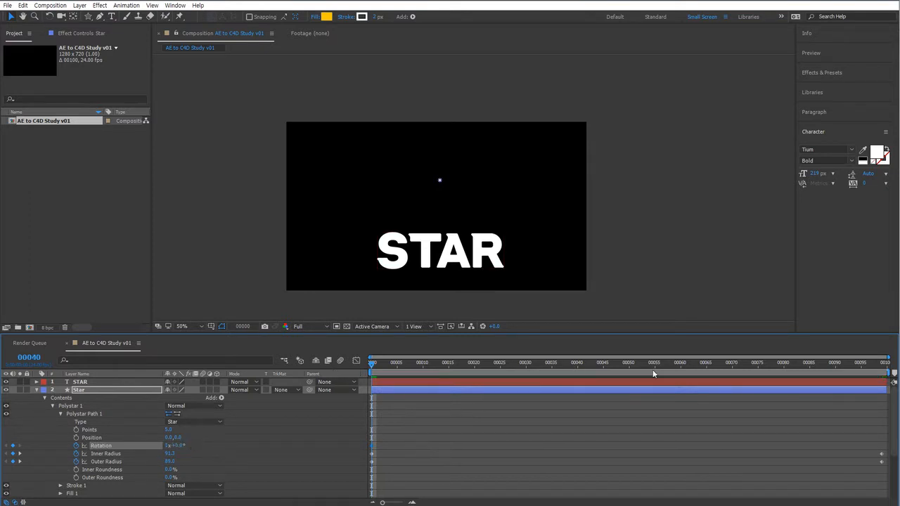
# At the last frame, set the star's rotation to more than one full revolution.
pyautogui.moveTo(653, 374); pyautogui.dragTo(882, 374)
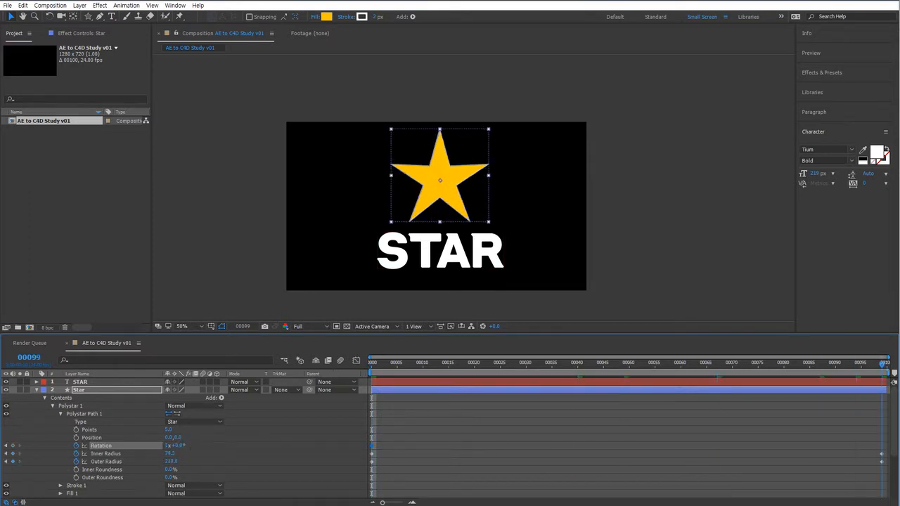
pyautogui.moveTo(177, 445); pyautogui.dragTo(210, 445)
pyautogui.click(180, 446)
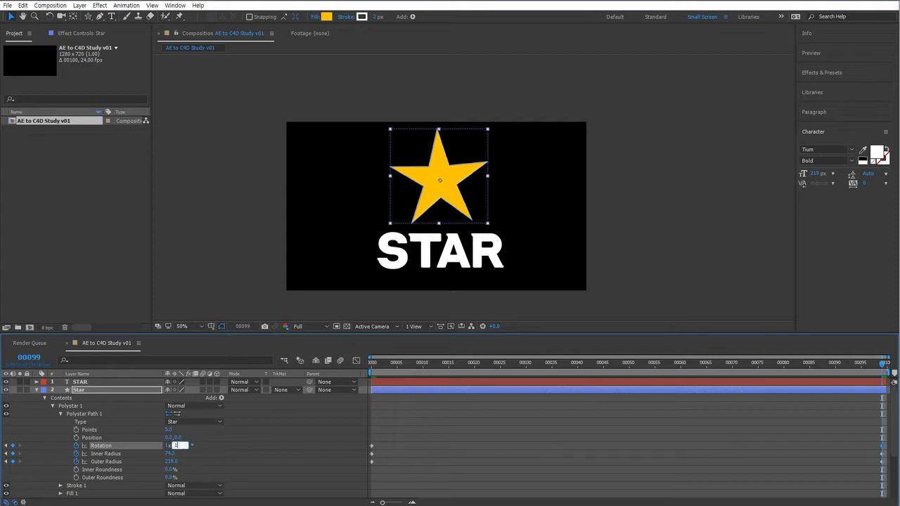
pyautogui.press('Return')
# Play back the star animation from the start and fit the composition view to the viewer.
pyautogui.press('Home')
pyautogui.press('space')
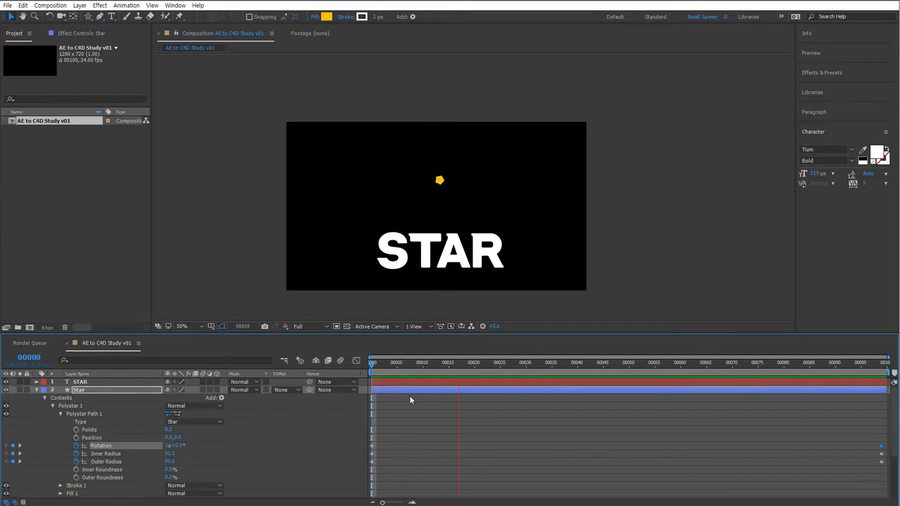
pyautogui.press('space')
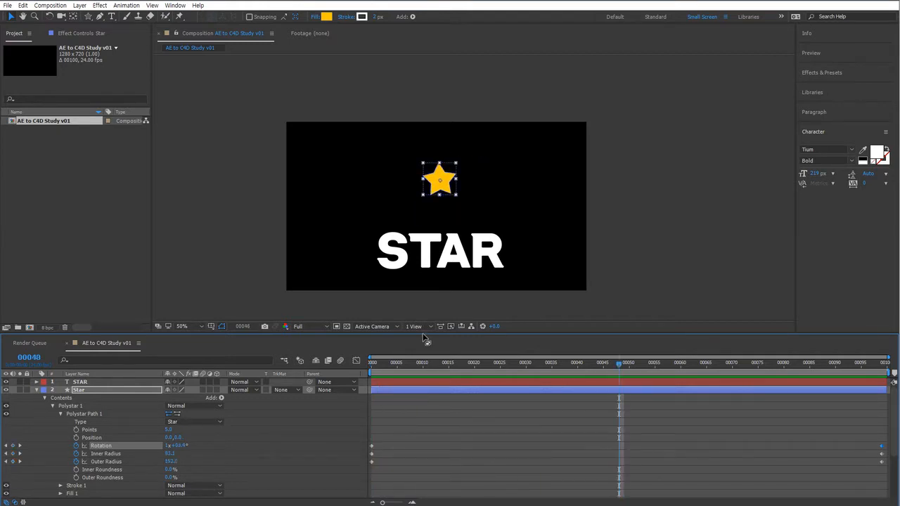
pyautogui.moveTo(425, 338); pyautogui.dragTo(425, 320)
pyautogui.scroll(2, 464, 214)
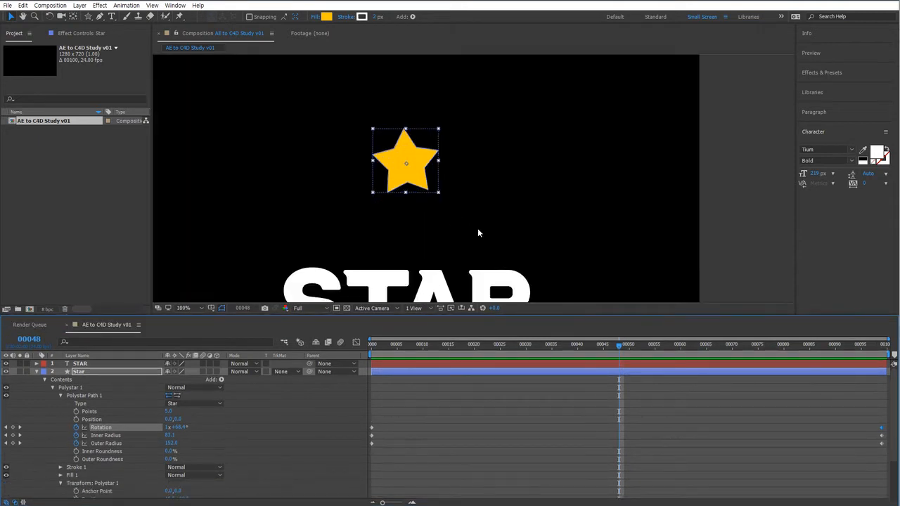
pyautogui.click(184, 308)
pyautogui.click(193, 317)
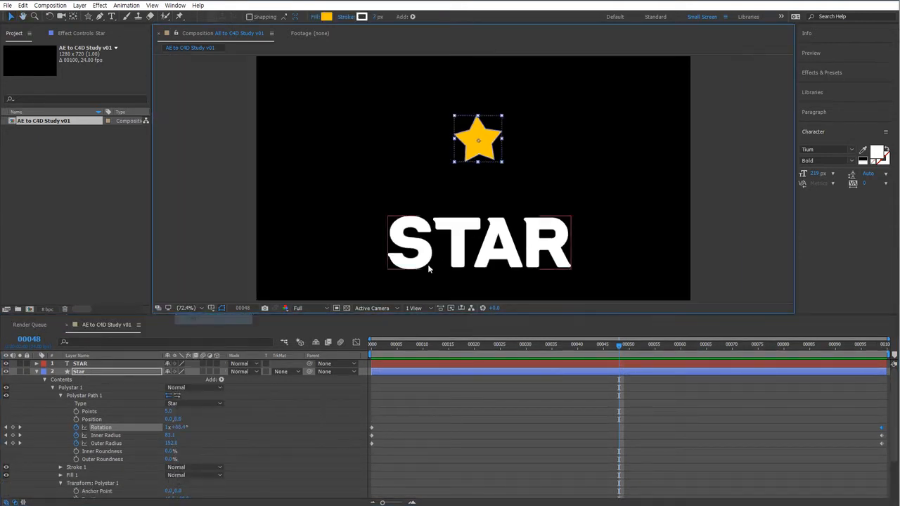
pyautogui.moveTo(386, 350); pyautogui.dragTo(270, 384)
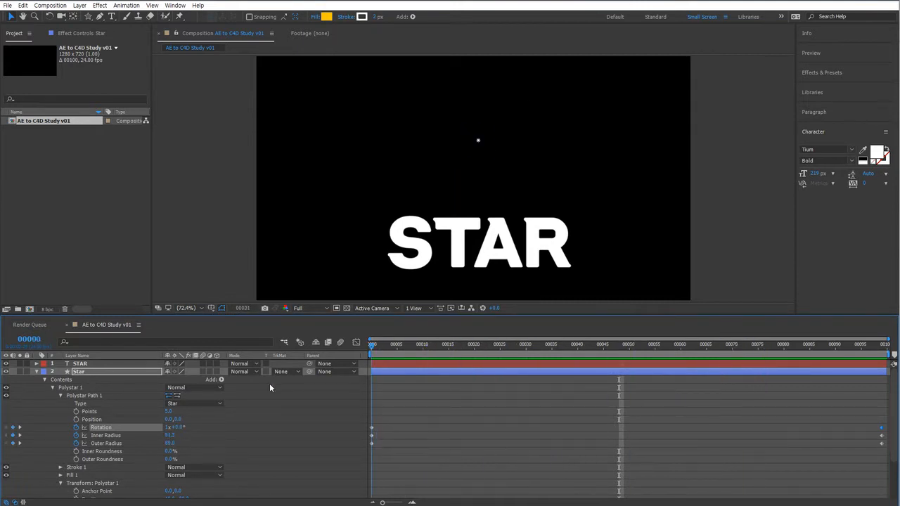
pyautogui.moveTo(404, 458); pyautogui.dragTo(340, 415)
pyautogui.click(405, 422)
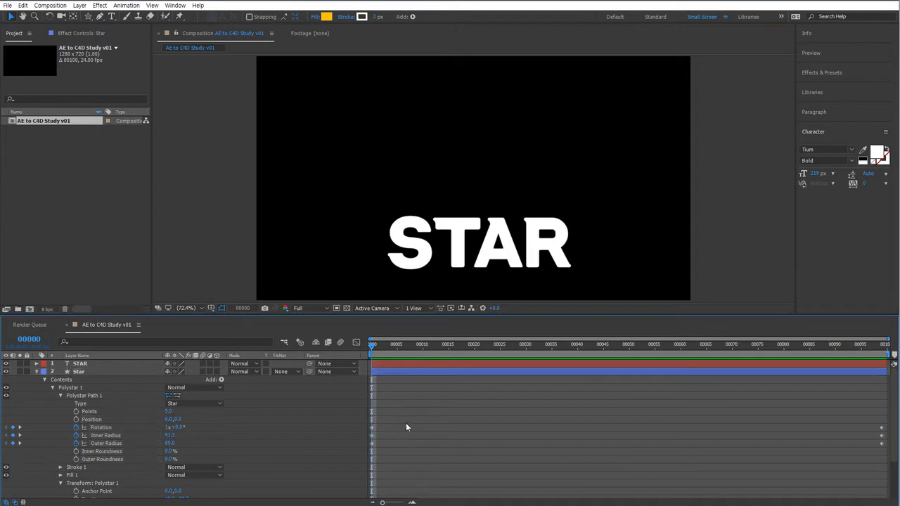
# Reveal the star layer's animated properties and move the starting keyframes to around frame 30.
pyautogui.click(83, 372)
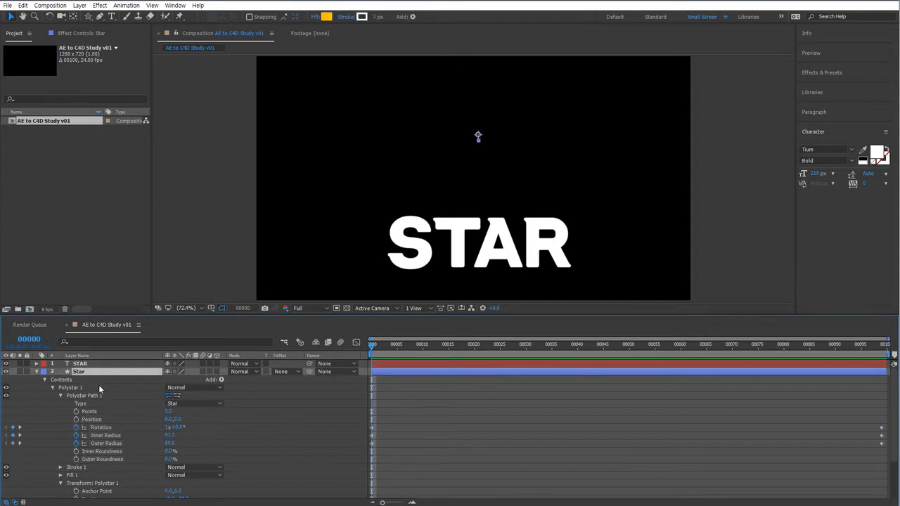
pyautogui.press('u')
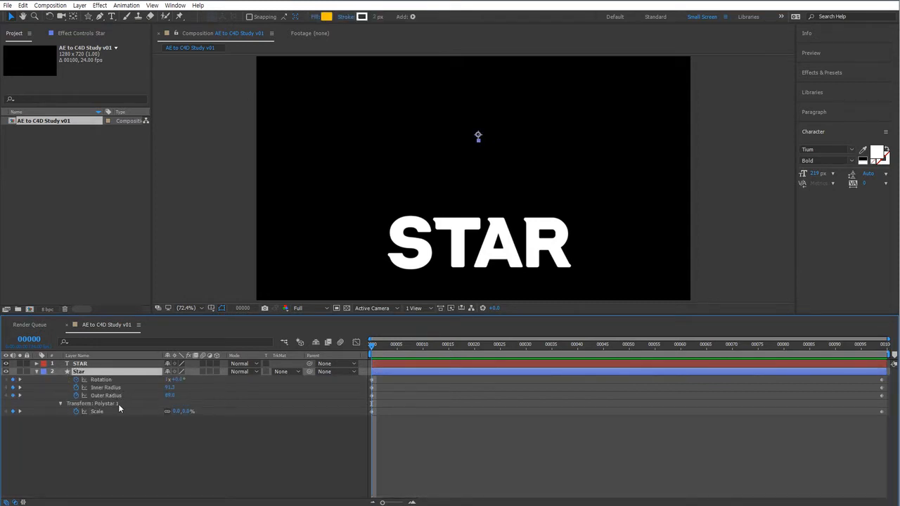
pyautogui.click(102, 380)
pyautogui.keyDown('ctrl'); pyautogui.click(100, 412); pyautogui.keyUp('ctrl')
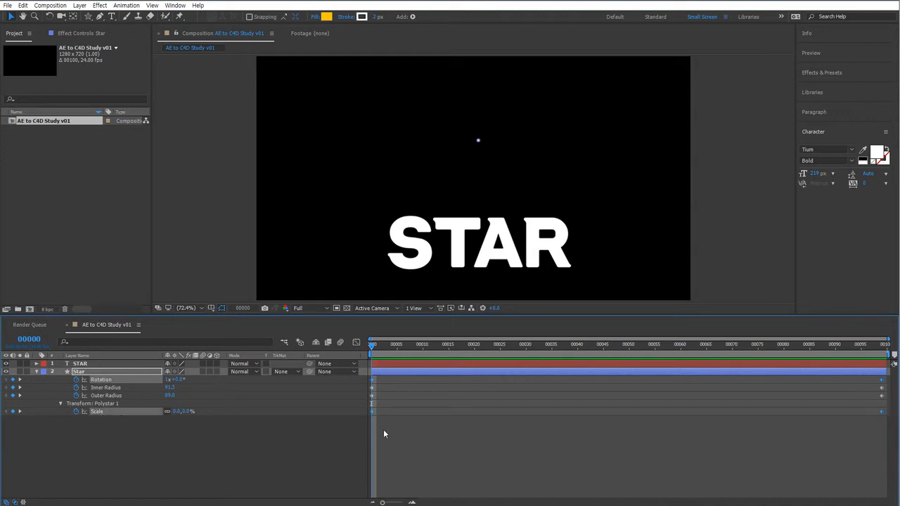
pyautogui.moveTo(383, 434); pyautogui.dragTo(527, 381)
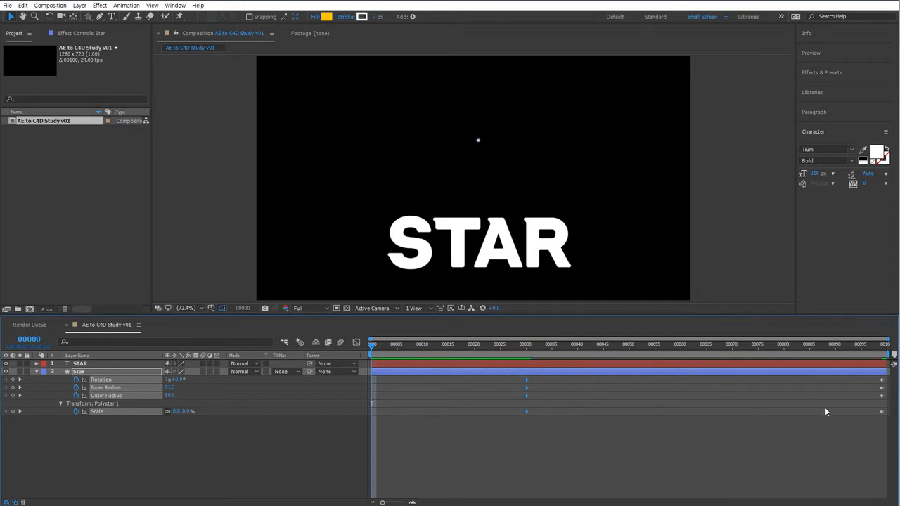
# Move the ending keyframes of all star properties earlier to frame 68.
pyautogui.click(877, 449)
pyautogui.moveTo(889, 431); pyautogui.dragTo(784, 391)
pyautogui.click(500, 345)
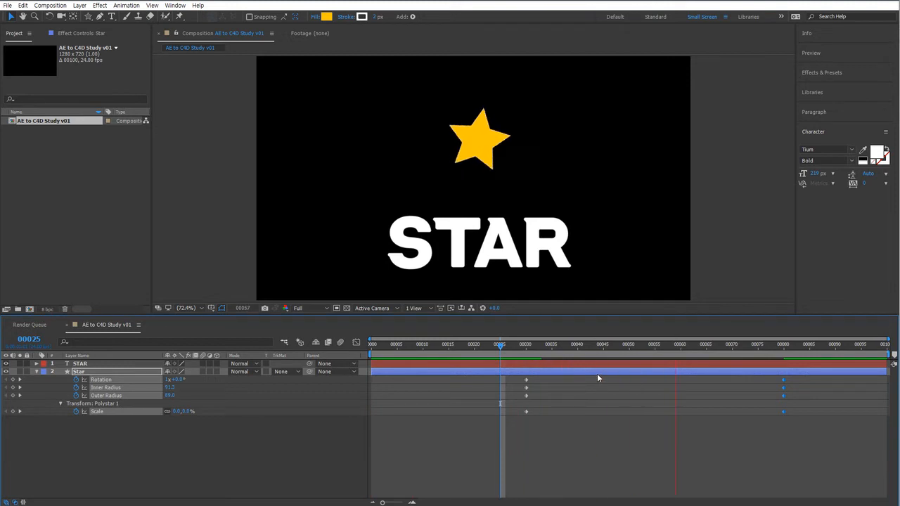
pyautogui.moveTo(758, 357); pyautogui.dragTo(723, 358)
pyautogui.moveTo(784, 380); pyautogui.dragTo(723, 380)
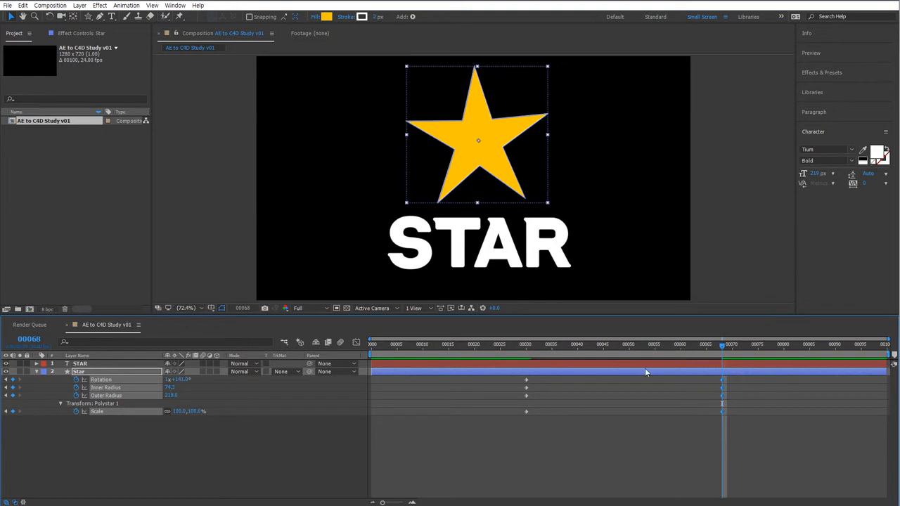
# Open the Graph Editor's speed graph and apply Easy Ease to the star's keyframes, then preview.
pyautogui.click(356, 342)
pyautogui.click(535, 493)
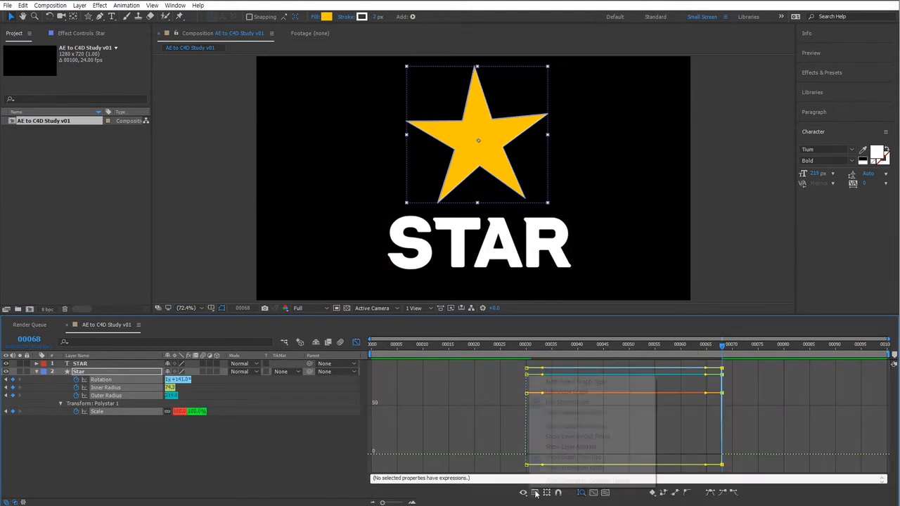
pyautogui.click(576, 393)
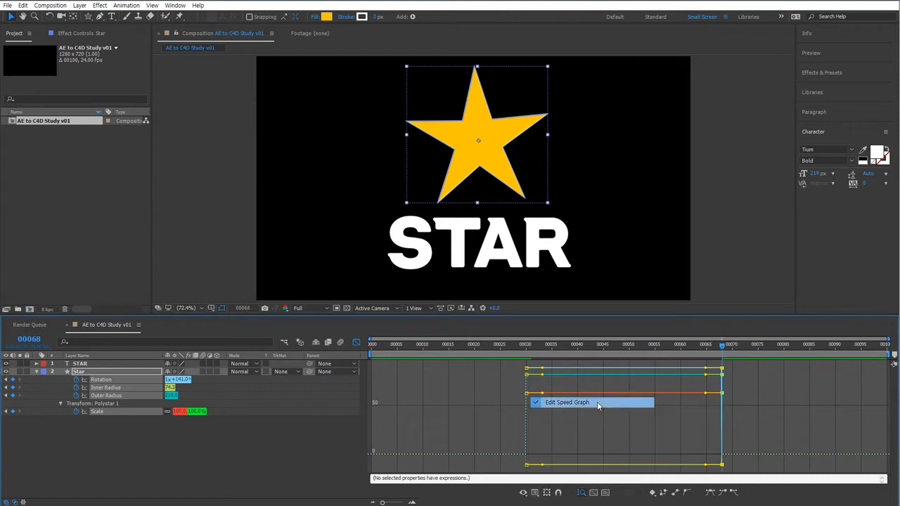
pyautogui.click(712, 496)
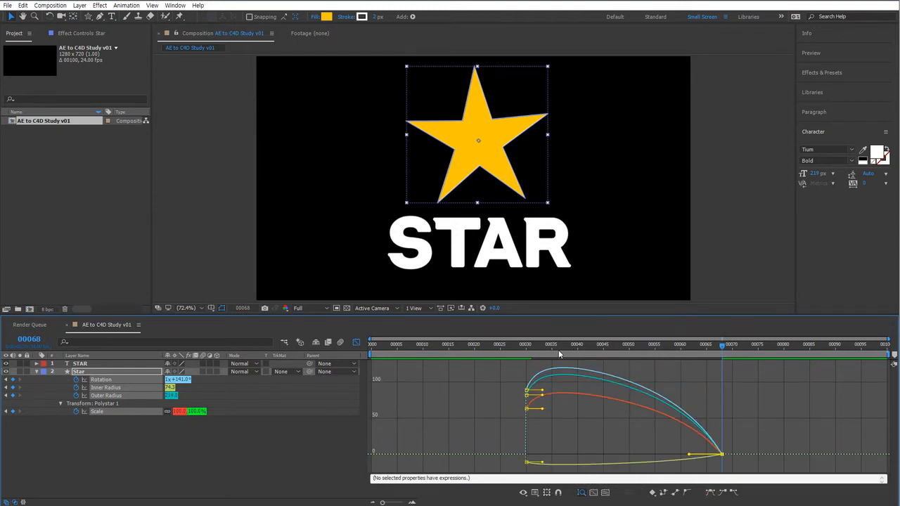
pyautogui.moveTo(532, 348); pyautogui.dragTo(521, 348)
pyautogui.press('space')
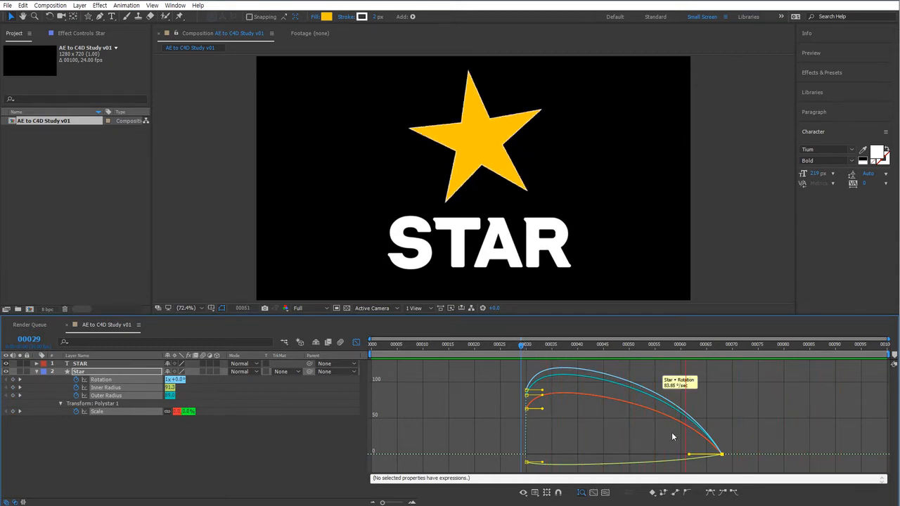
pyautogui.press('space')
# Extend the ending keyframes' ease influence in the speed graph and replay the animation.
pyautogui.moveTo(689, 448); pyautogui.dragTo(646, 466)
pyautogui.click(521, 347)
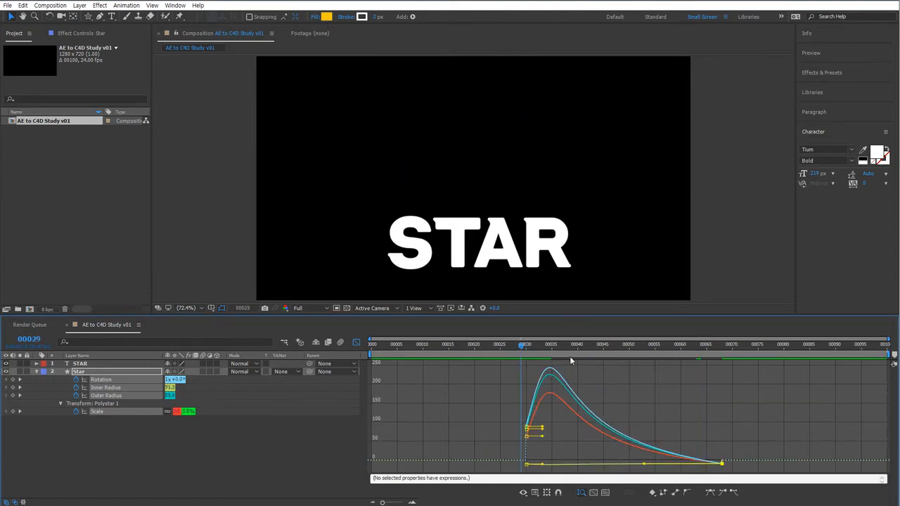
pyautogui.press('space')
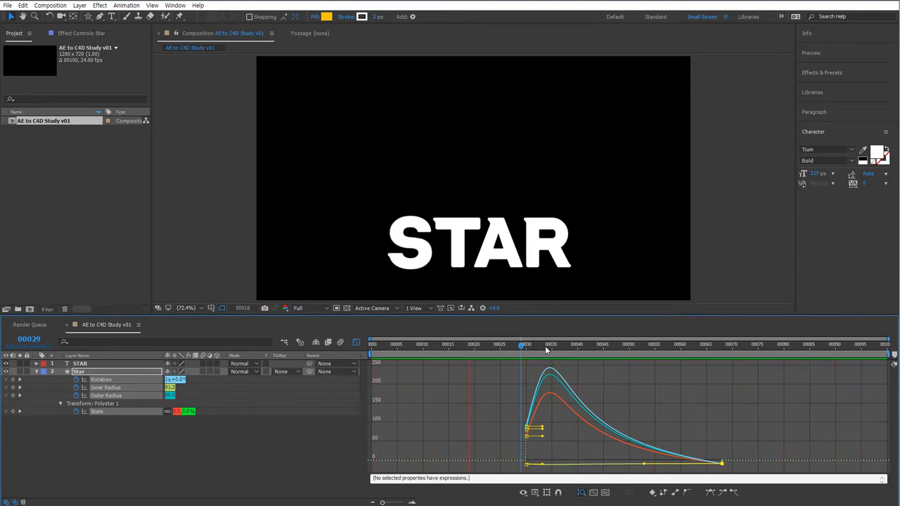
pyautogui.press('space')
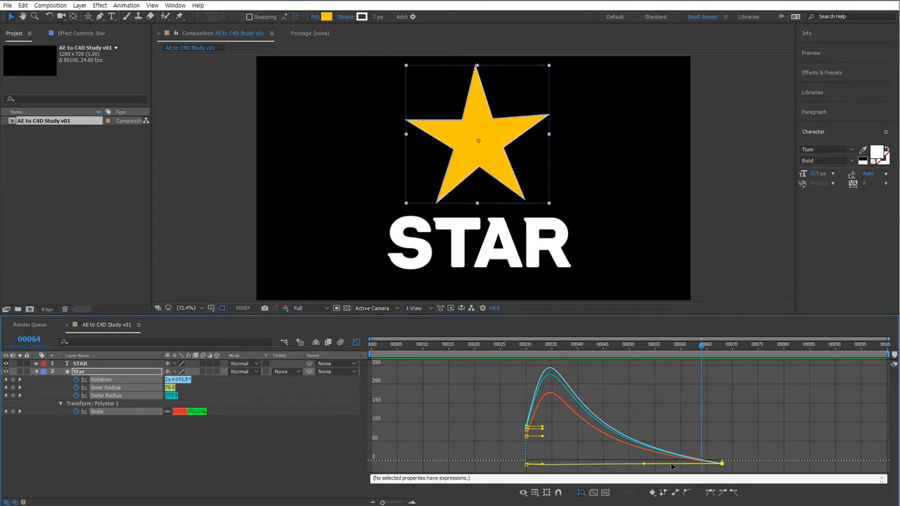
# Adjust the rotation curve's handle in the speed graph, preview the animation, and close the Graph Editor.
pyautogui.moveTo(643, 465); pyautogui.dragTo(644, 472)
pyautogui.click(527, 347)
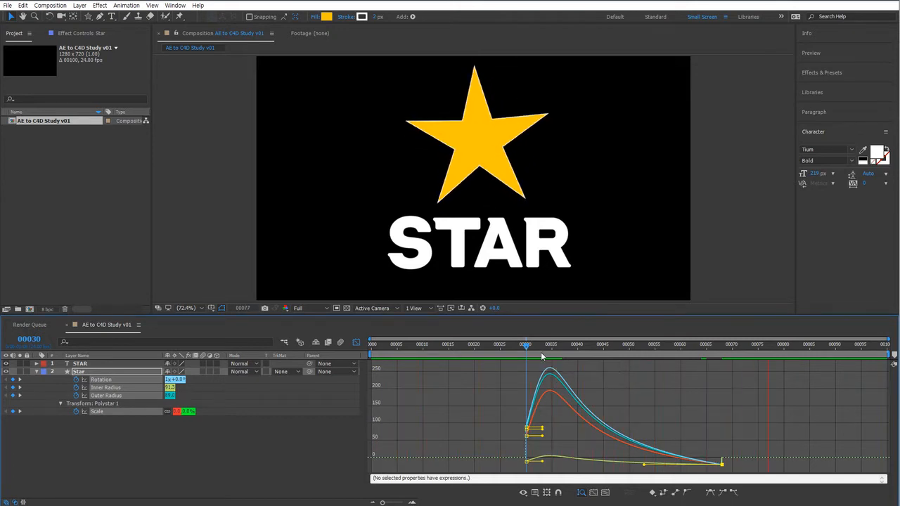
pyautogui.press('space')
pyautogui.click(357, 342)
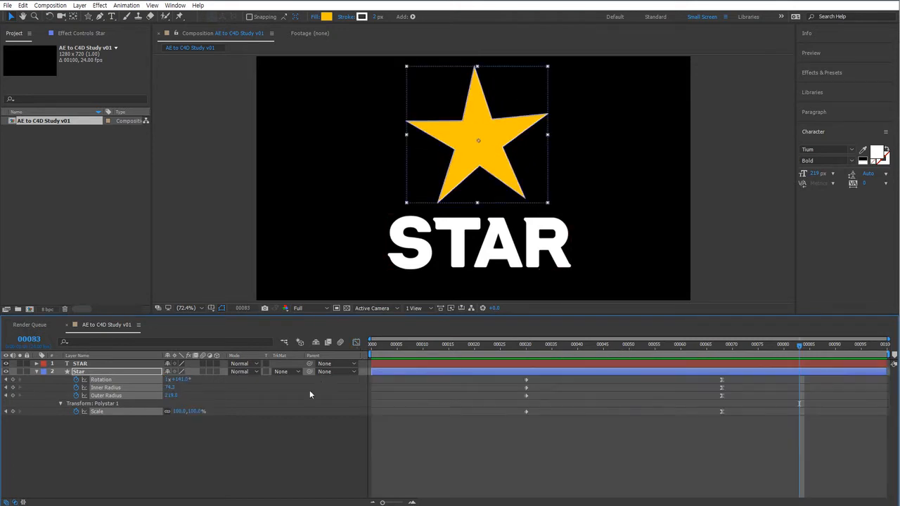
pyautogui.click(179, 455)
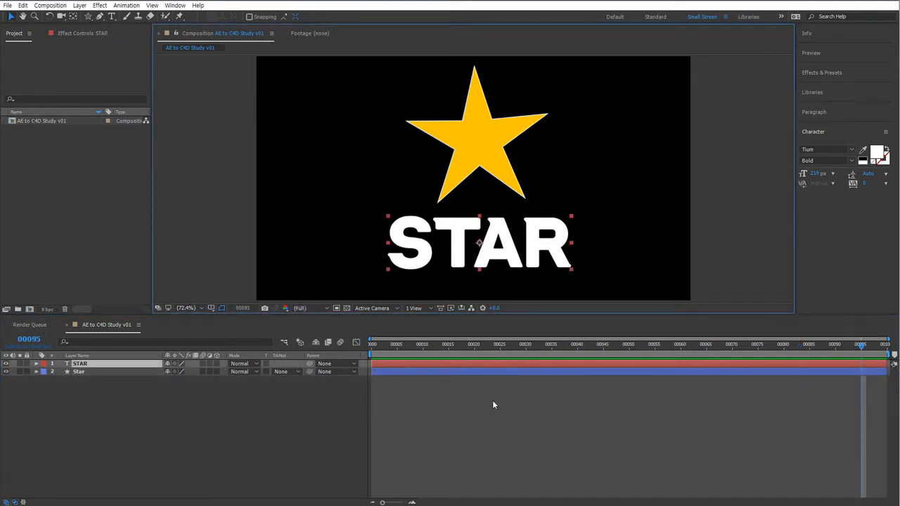
pyautogui.moveTo(394, 345); pyautogui.dragTo(658, 353)
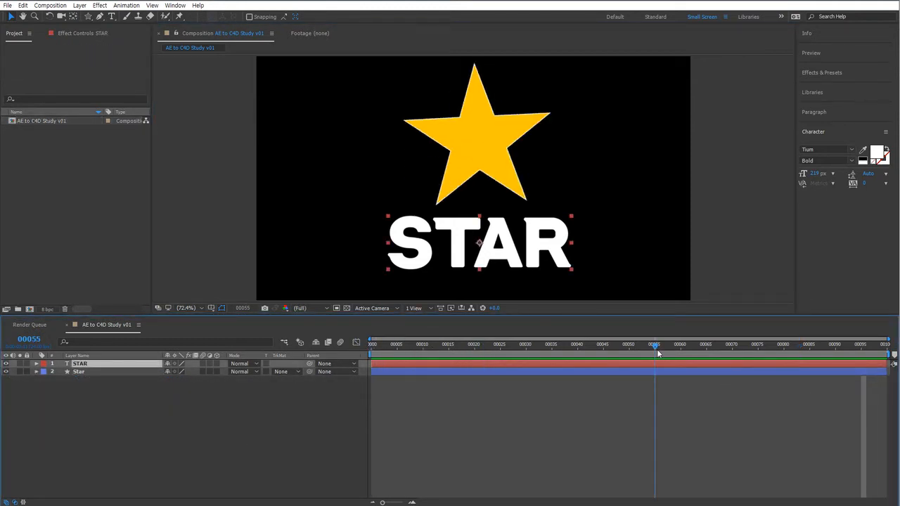
pyautogui.click(128, 440)
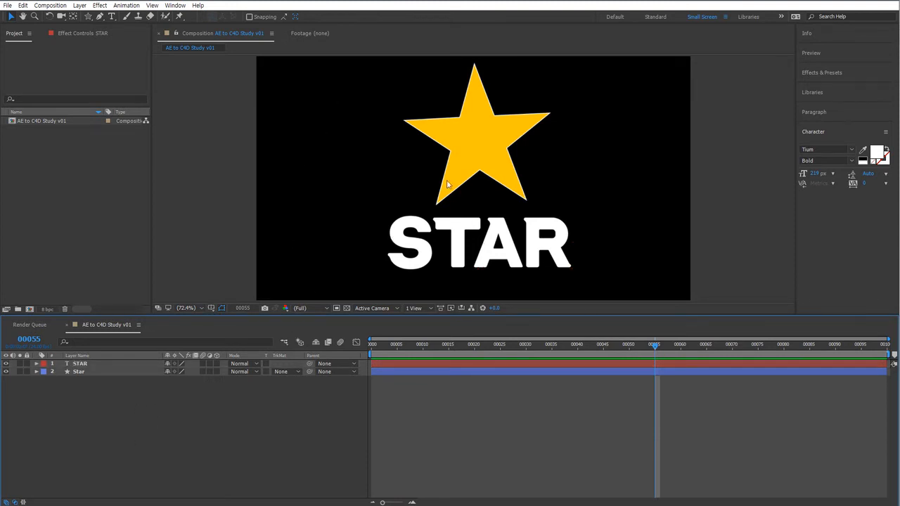
# Import galaxy-2643089_1920.jpg from the images folder and add it to the composition as the bottom layer.
pyautogui.doubleClick(97, 199)
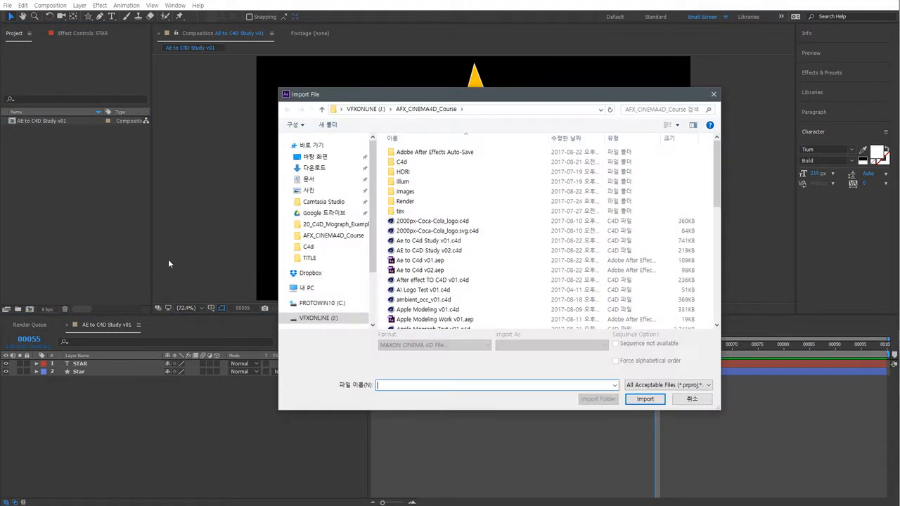
pyautogui.doubleClick(415, 191)
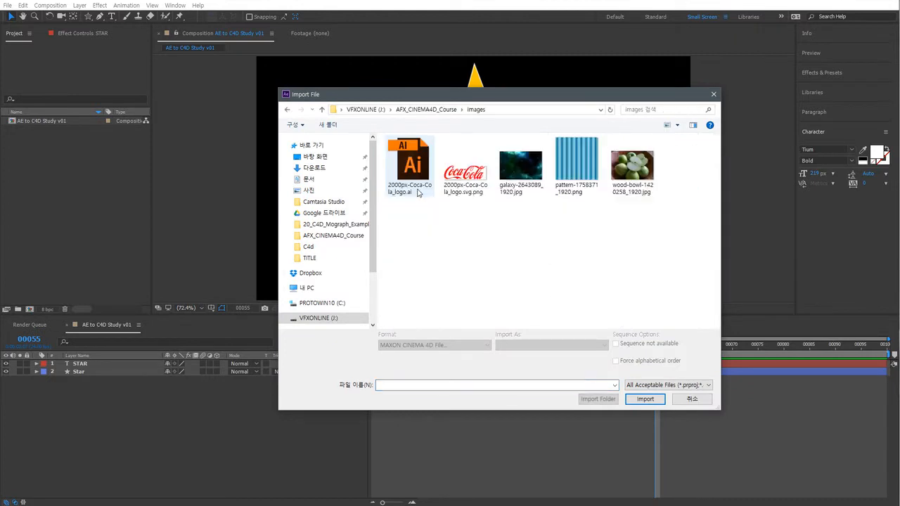
pyautogui.doubleClick(521, 176)
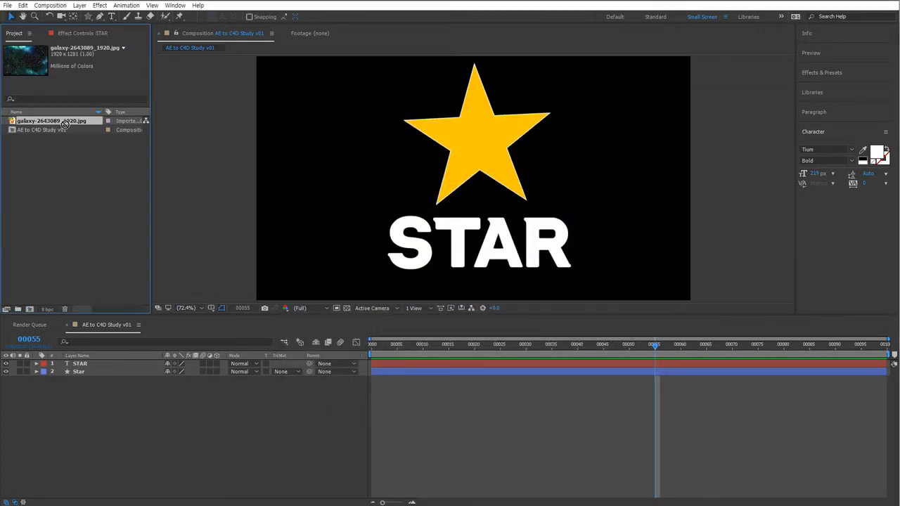
pyautogui.moveTo(64, 124); pyautogui.dragTo(59, 453)
pyautogui.press(',')
pyautogui.press(',')
pyautogui.press(',')
pyautogui.press(',')
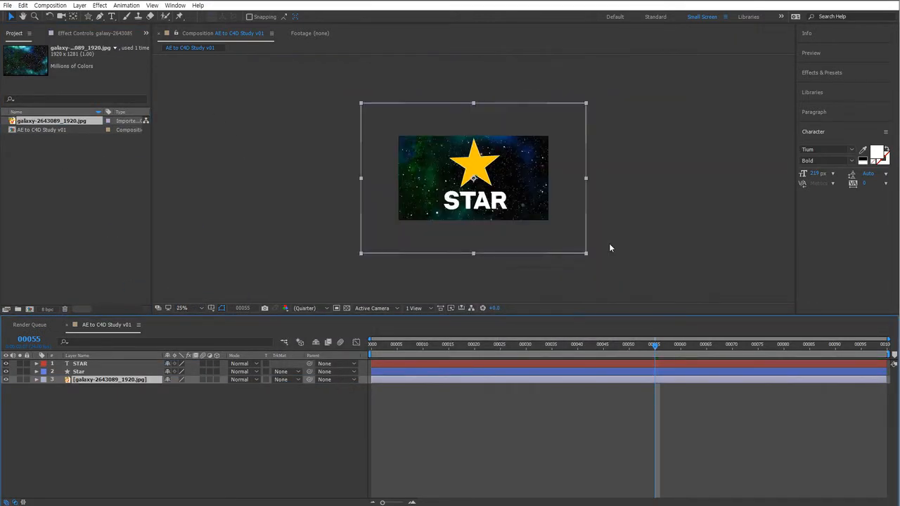
# Rename the galaxy image layer to BG.
pyautogui.click(129, 398)
pyautogui.click(126, 380)
pyautogui.press('Return')
pyautogui.write('BG')
pyautogui.press('Return')
pyautogui.press('.')
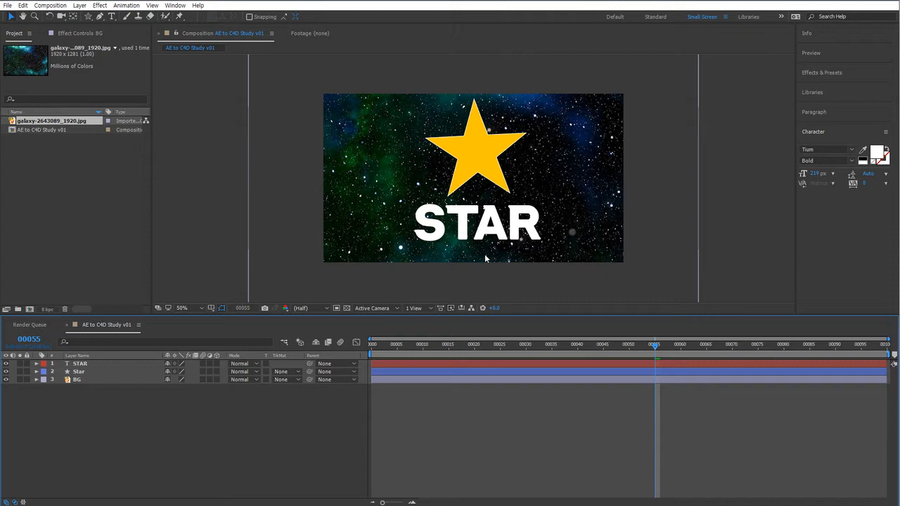
# Turn on 3D for the BG, Star and STAR layers.
pyautogui.click(93, 373)
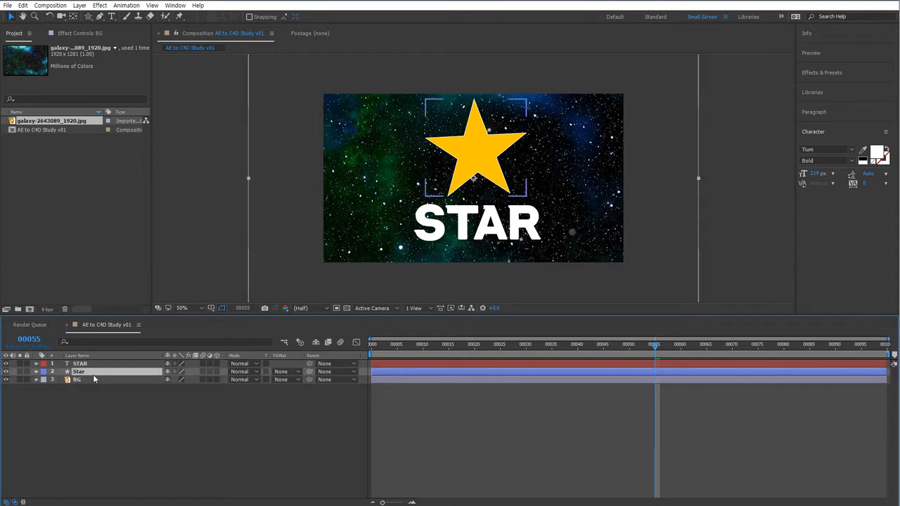
pyautogui.click(106, 380)
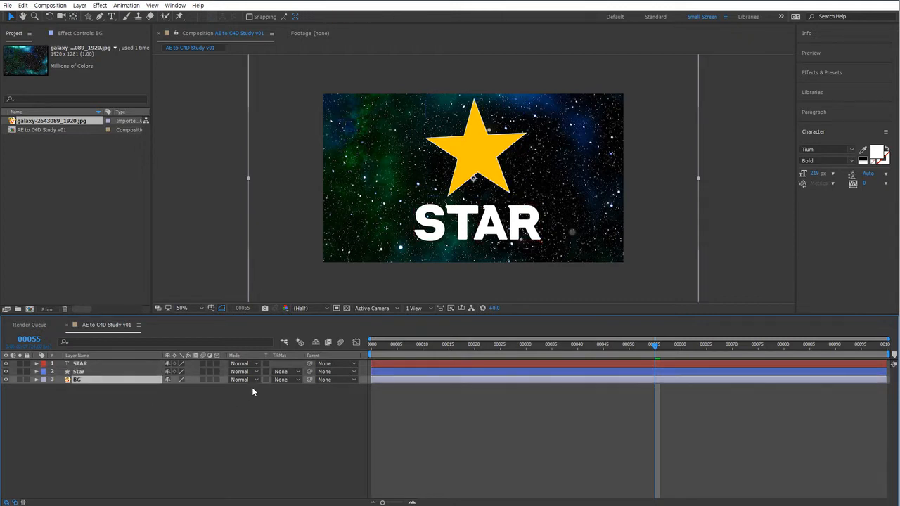
pyautogui.click(216, 380)
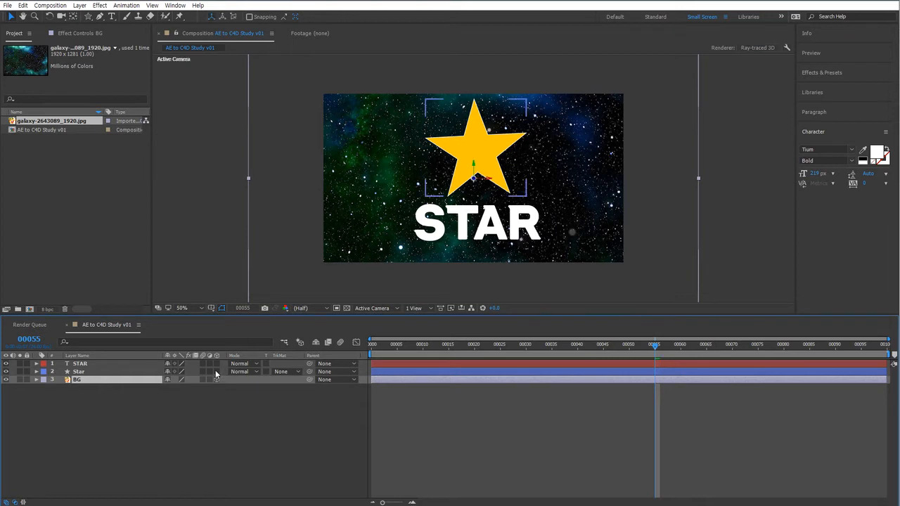
pyautogui.click(216, 371)
pyautogui.click(217, 363)
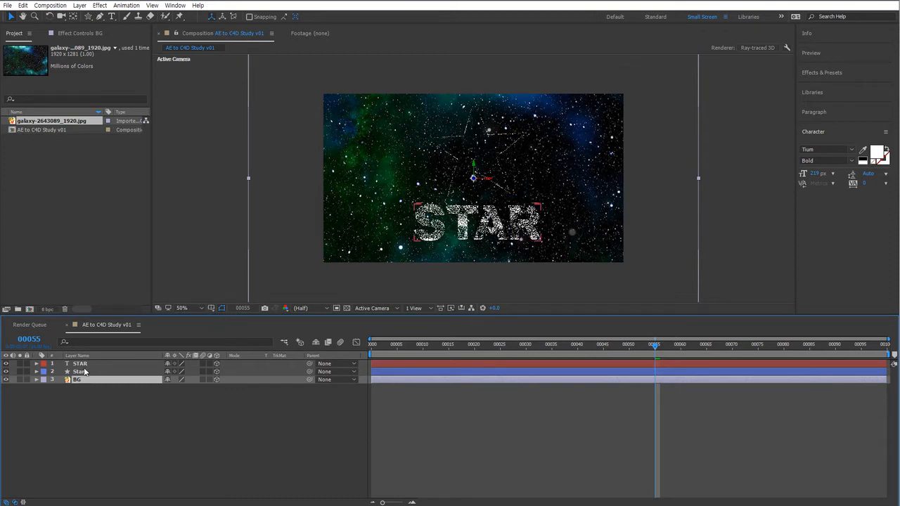
# Push the BG layer back along Z by setting its position to 640, 360, about 282.
pyautogui.click(36, 380)
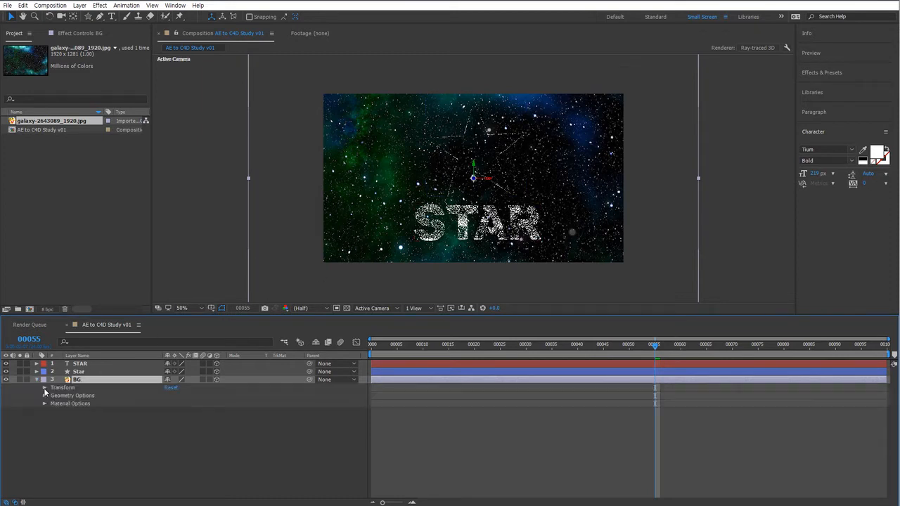
pyautogui.click(44, 388)
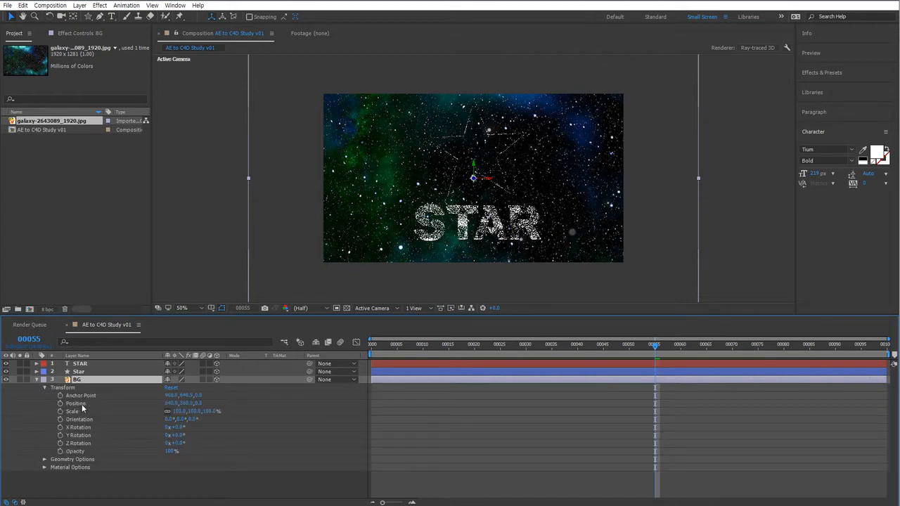
pyautogui.click(76, 403)
pyautogui.moveTo(199, 403); pyautogui.dragTo(376, 403)
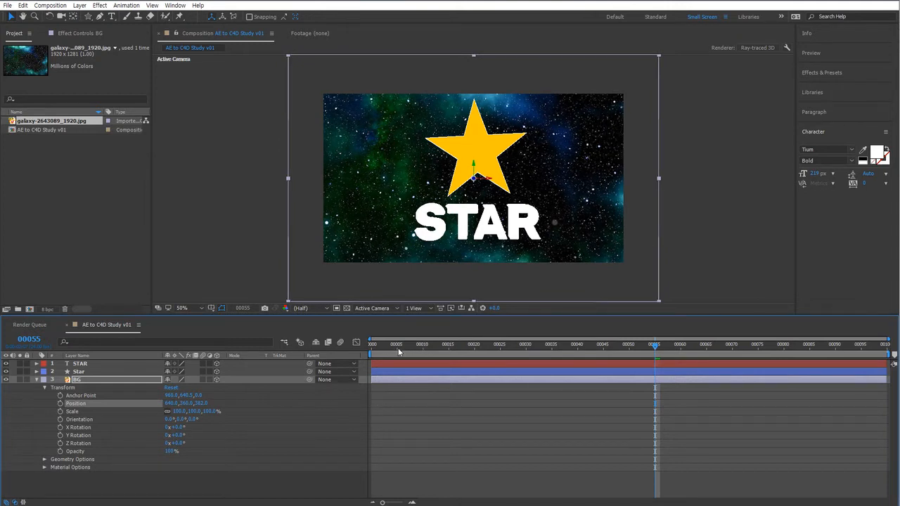
pyautogui.press('Home')
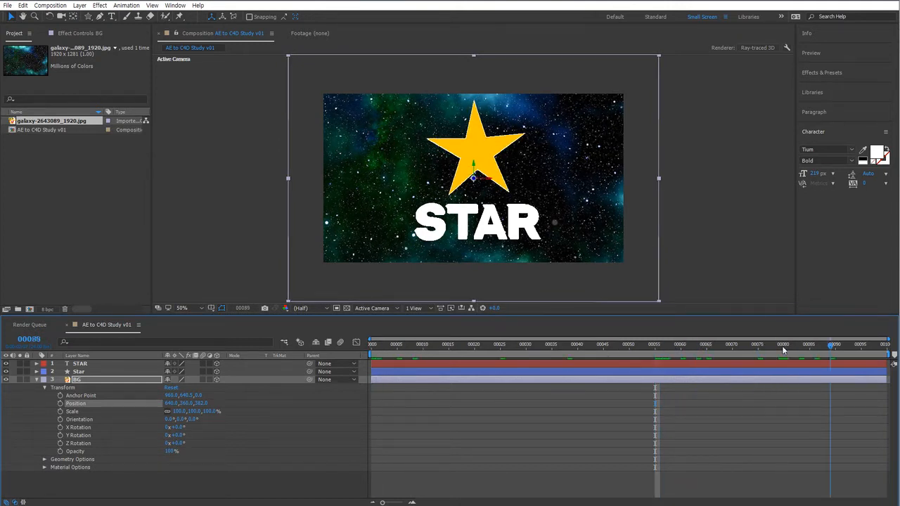
pyautogui.click(36, 380)
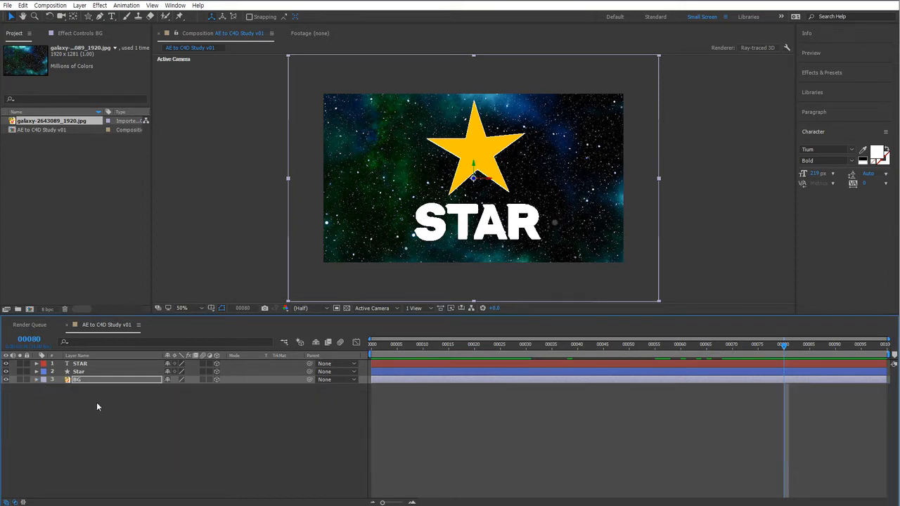
pyautogui.click(135, 404)
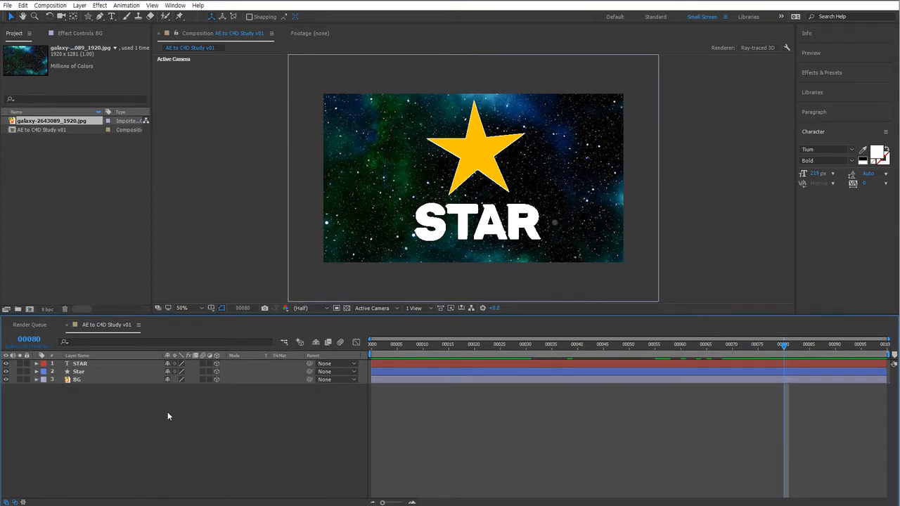
# Create a new camera named AE CAM with the 50mm preset.
pyautogui.rightClick(144, 412)
pyautogui.moveTo(156, 418)
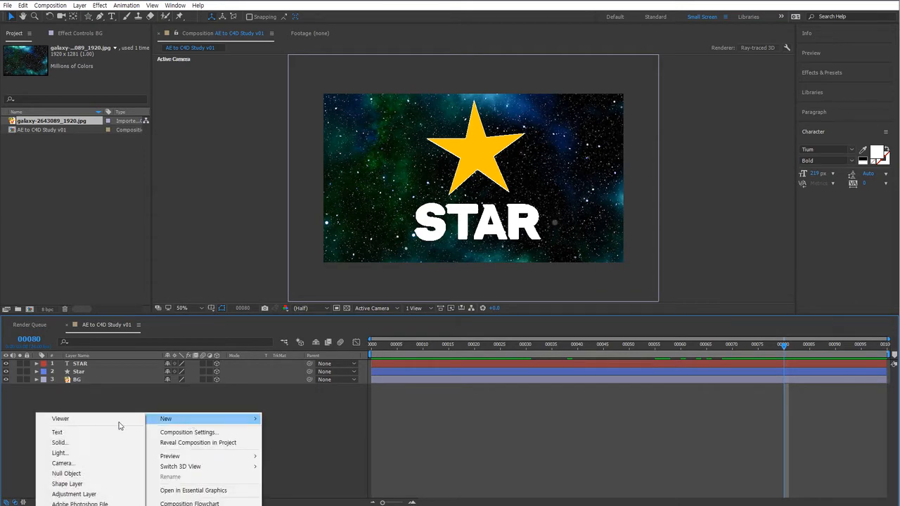
pyautogui.click(118, 464)
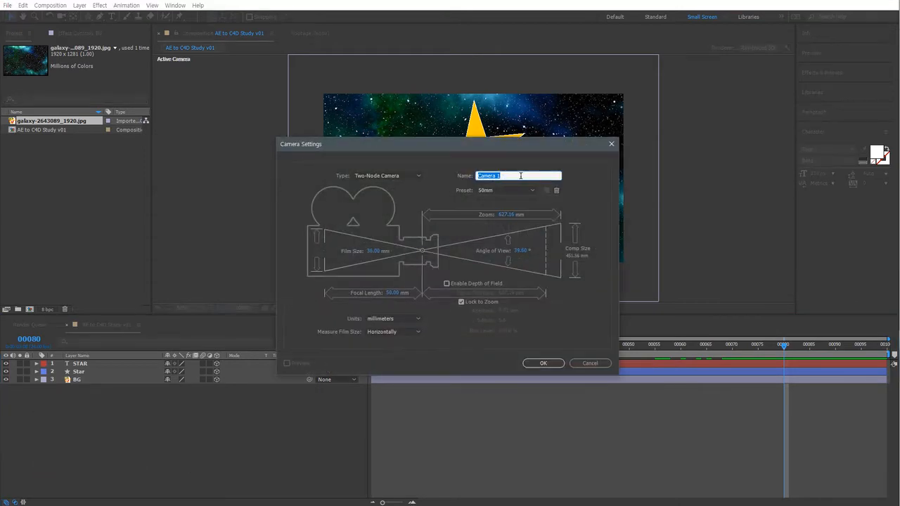
pyautogui.write('AE CAM')
pyautogui.click(548, 363)
# At frame 0, set keyframes on AE CAM's Position, Orientation, and X, Y and Z Rotation.
pyautogui.click(402, 345)
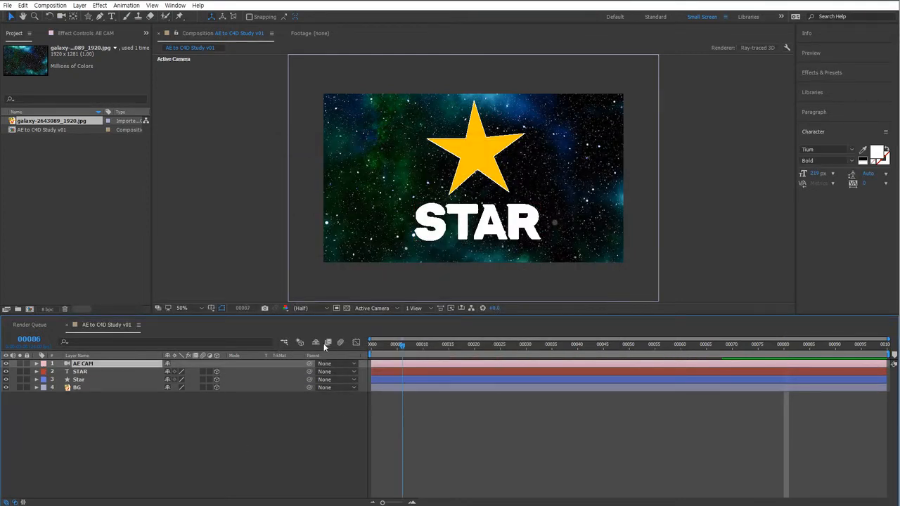
pyautogui.press('Home')
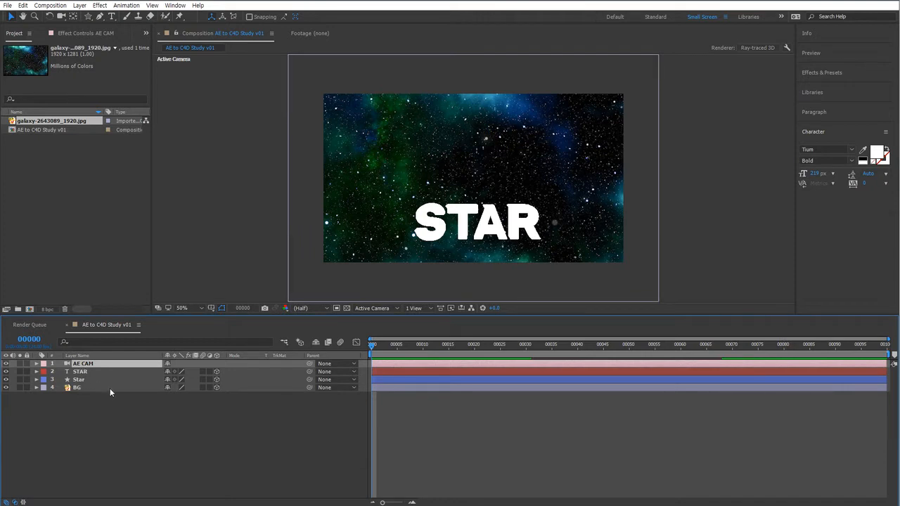
pyautogui.press('c')
pyautogui.click(37, 364)
pyautogui.click(44, 372)
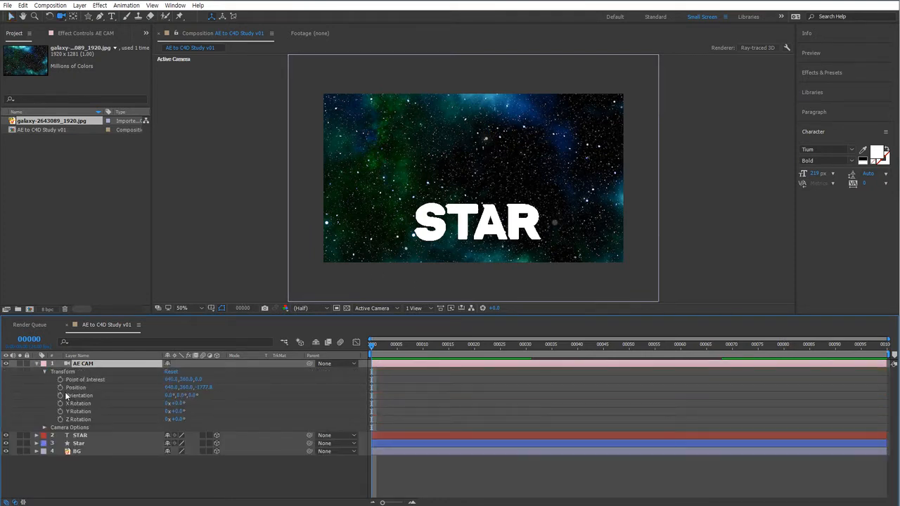
pyautogui.click(60, 387)
pyautogui.click(59, 395)
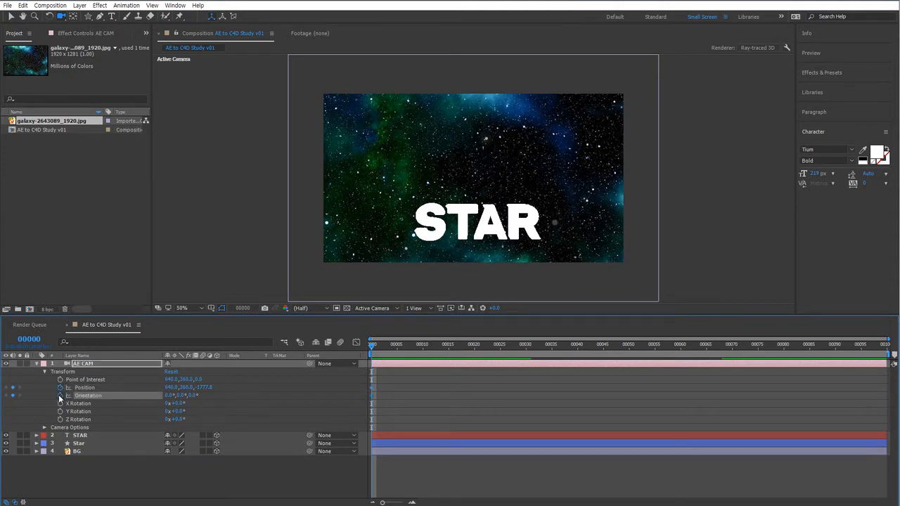
pyautogui.click(60, 403)
pyautogui.click(59, 411)
pyautogui.click(60, 419)
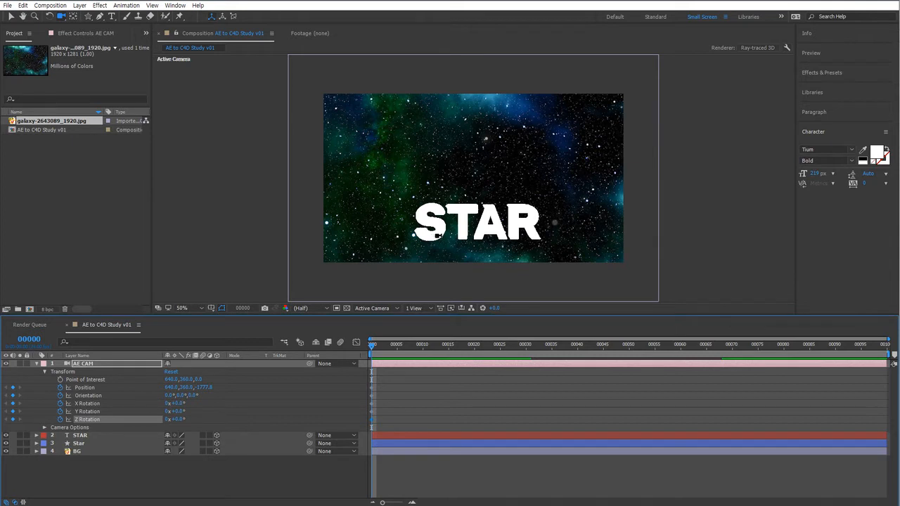
# Orbit the camera to an angled view at frame 0, then swing it to the opposite side at frame 99.
pyautogui.moveTo(436, 235); pyautogui.dragTo(464, 221)
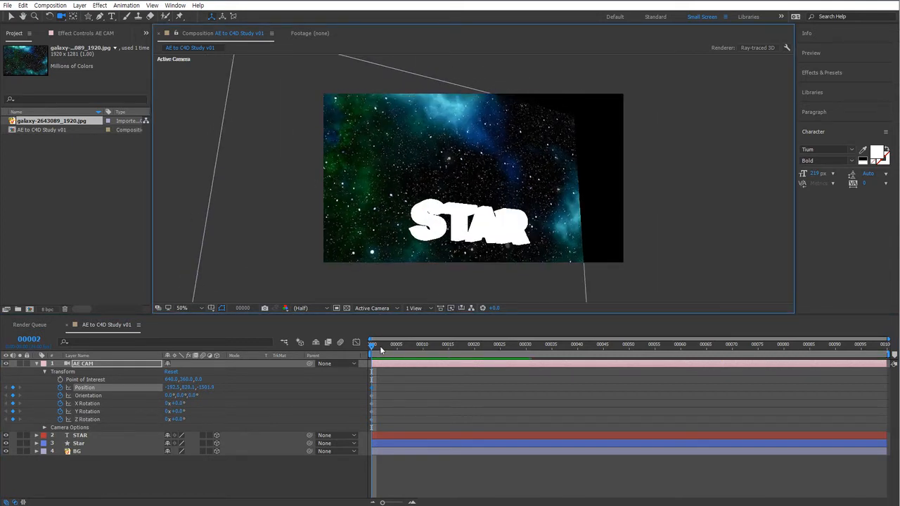
pyautogui.moveTo(380, 348); pyautogui.dragTo(882, 348)
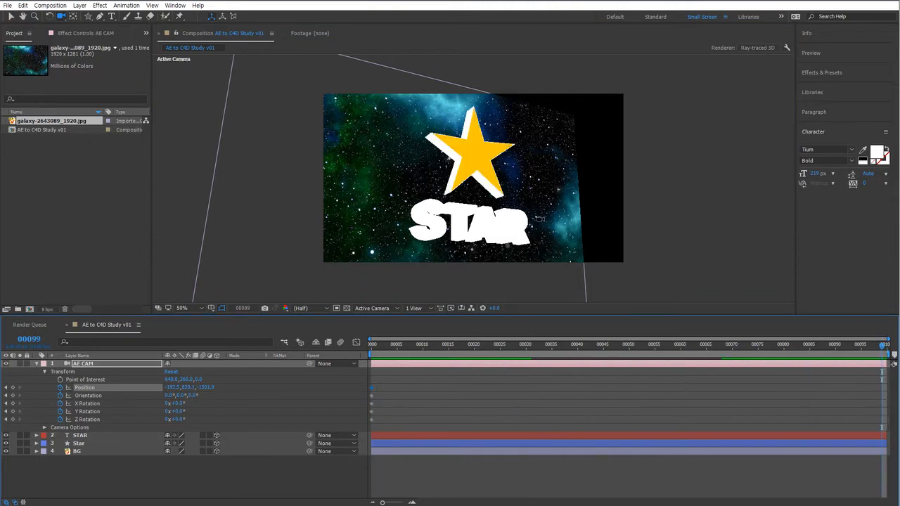
pyautogui.moveTo(539, 219); pyautogui.dragTo(477, 219)
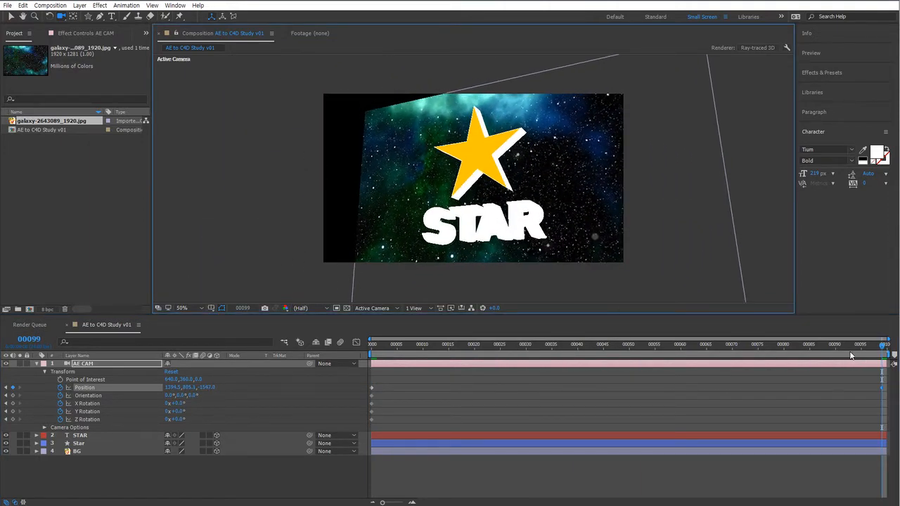
pyautogui.moveTo(849, 348); pyautogui.dragTo(894, 364)
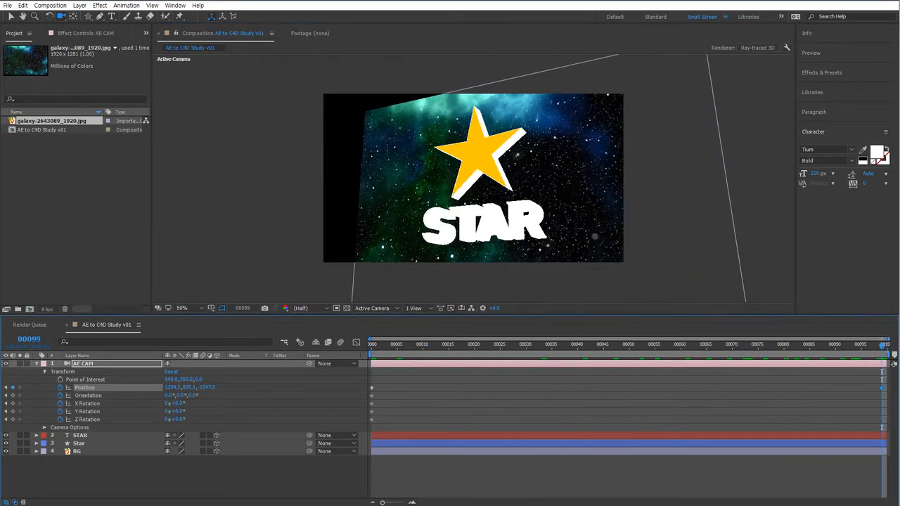
# Collapse the camera layer's properties and save the project.
pyautogui.click(37, 363)
pyautogui.click(166, 442)
pyautogui.hotkey('ctrl', 's')
# Create a new Parallel light and give it a pale cyan color CAF4F7.
pyautogui.rightClick(226, 426)
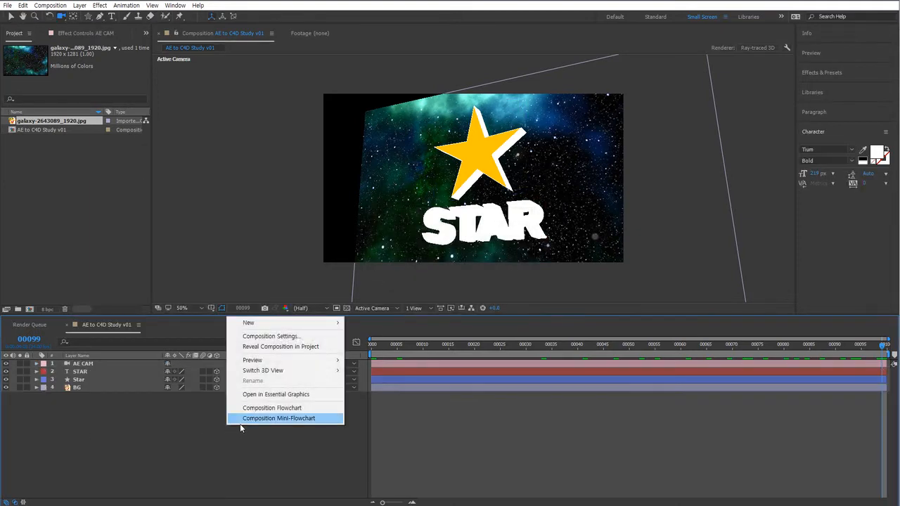
pyautogui.moveTo(258, 324)
pyautogui.click(164, 356)
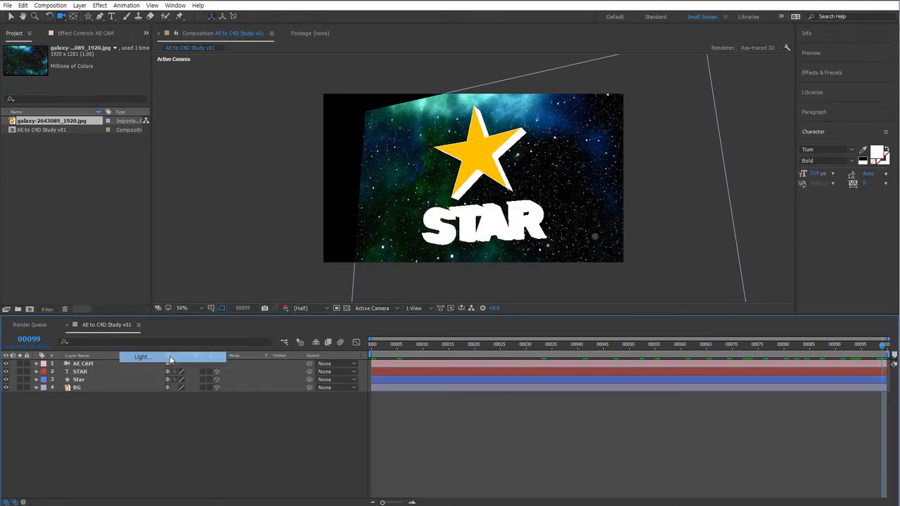
pyautogui.click(463, 171)
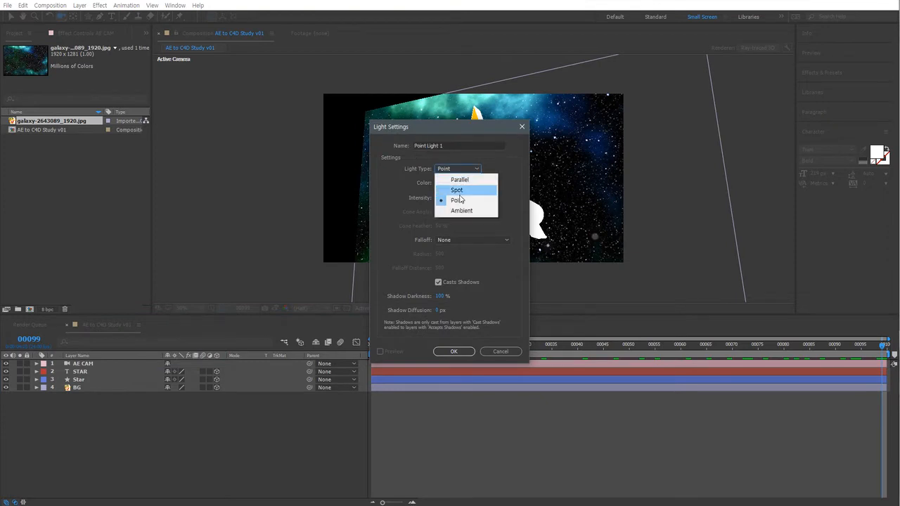
pyautogui.click(461, 179)
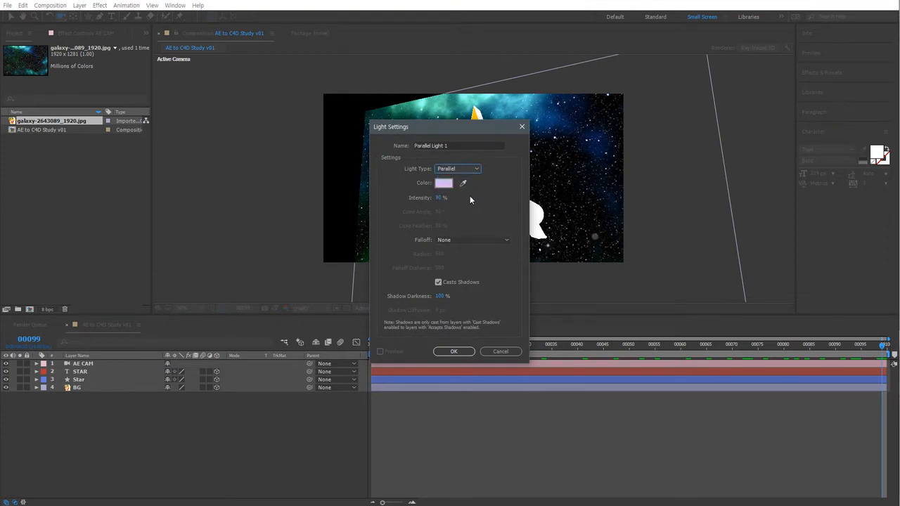
pyautogui.click(443, 183)
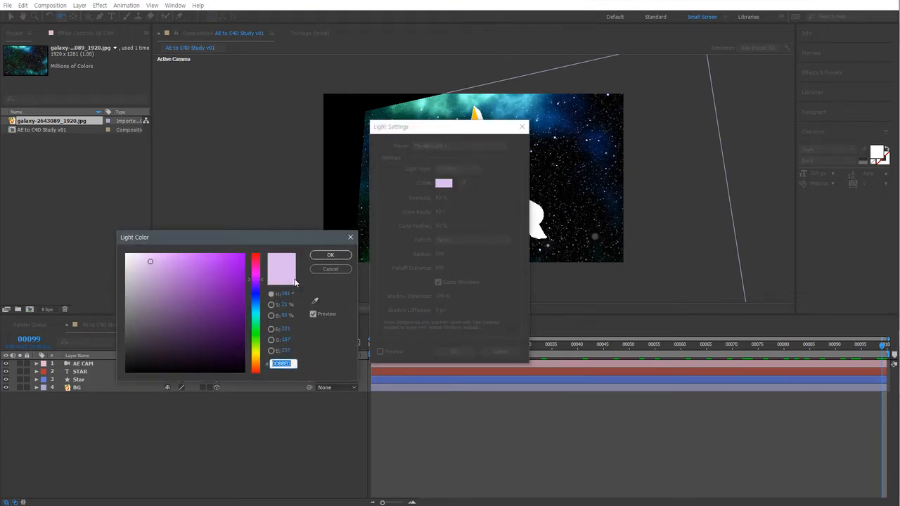
pyautogui.click(256, 314)
pyautogui.moveTo(171, 274); pyautogui.dragTo(146, 258)
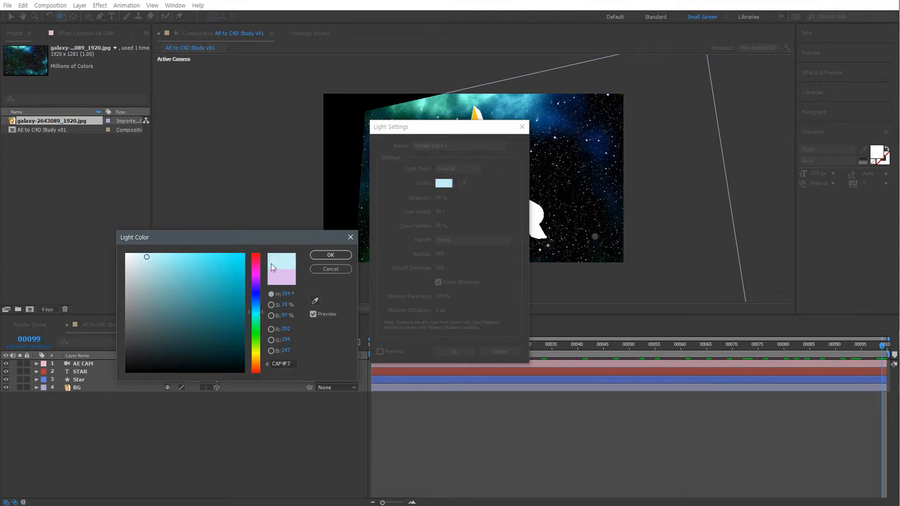
pyautogui.click(330, 254)
# Set the Parallel light's intensity to 105% and confirm the light settings.
pyautogui.click(440, 199)
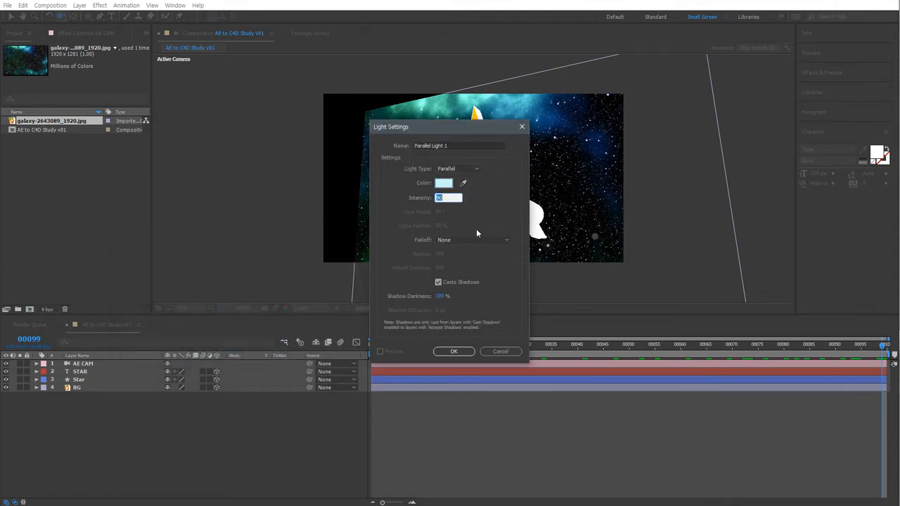
pyautogui.write('10')
pyautogui.click(454, 351)
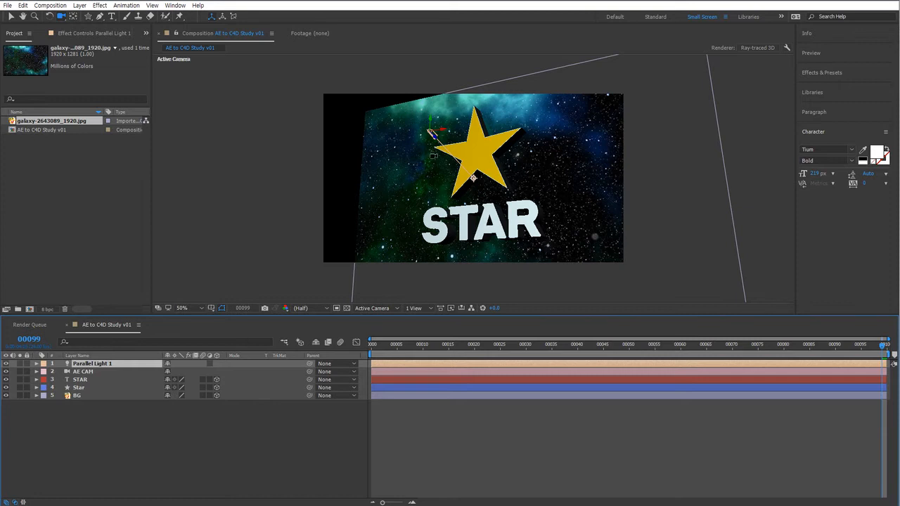
# Move the Parallel light up beside the star and set its Point of Interest to about 627.5, 521.0, -5.0.
pyautogui.press('v')
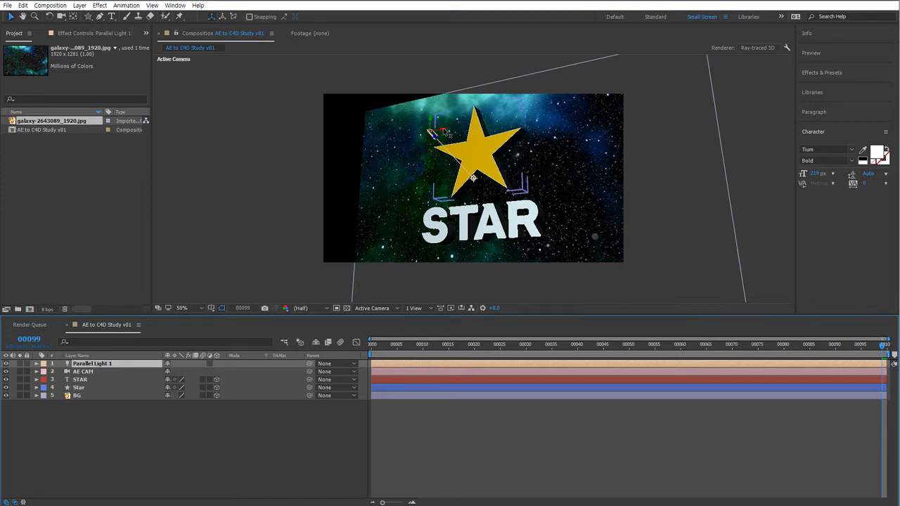
pyautogui.moveTo(444, 132); pyautogui.dragTo(410, 114)
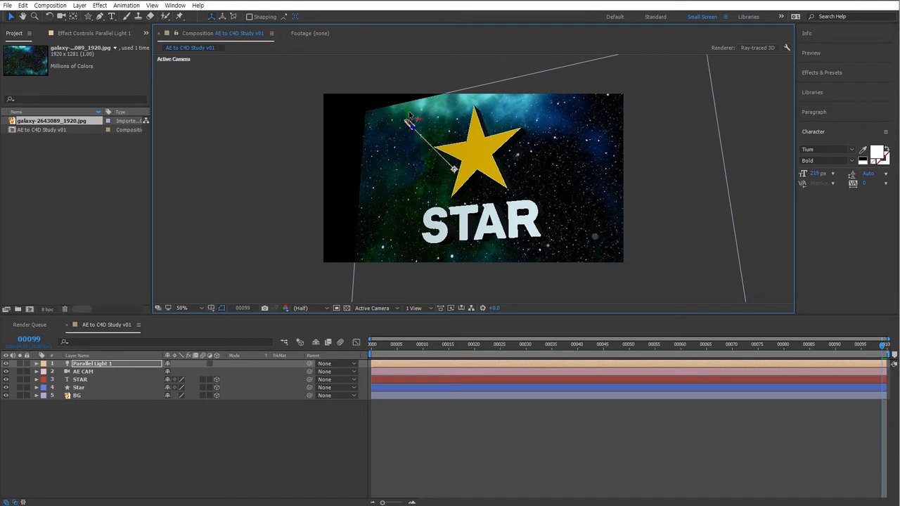
pyautogui.click(36, 363)
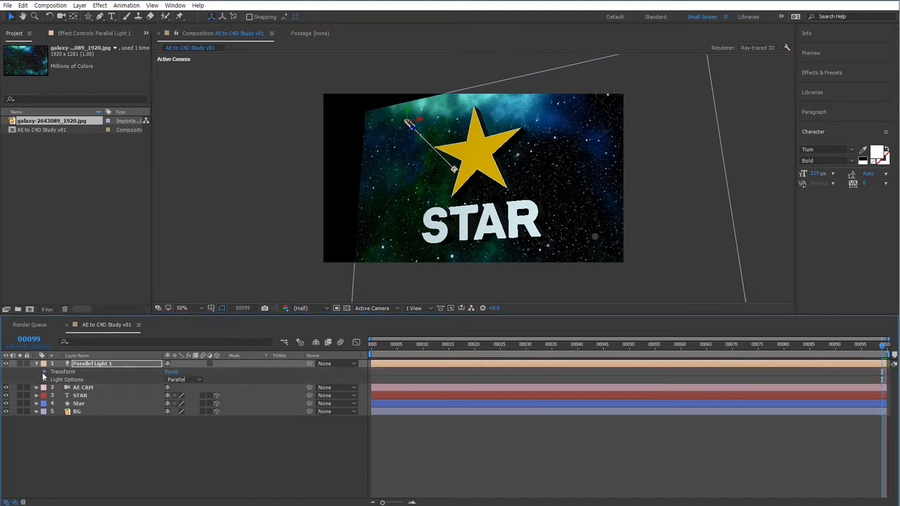
pyautogui.click(44, 371)
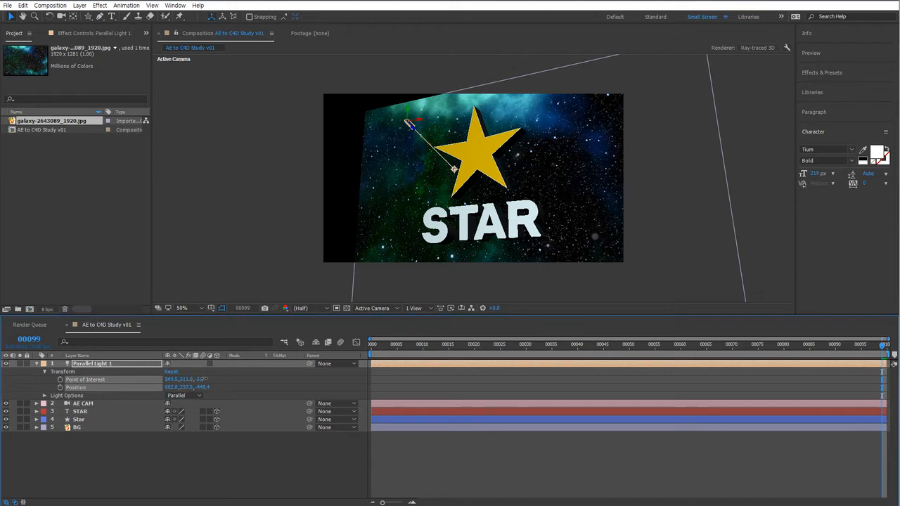
pyautogui.moveTo(186, 380)
pyautogui.mouseDown()
pyautogui.moveTo(253, 378)
pyautogui.moveTo(77, 378)
pyautogui.moveTo(354, 378)
pyautogui.moveTo(140, 379)
pyautogui.moveTo(246, 381)
pyautogui.mouseUp()
pyautogui.moveTo(105, 380); pyautogui.dragTo(260, 368)
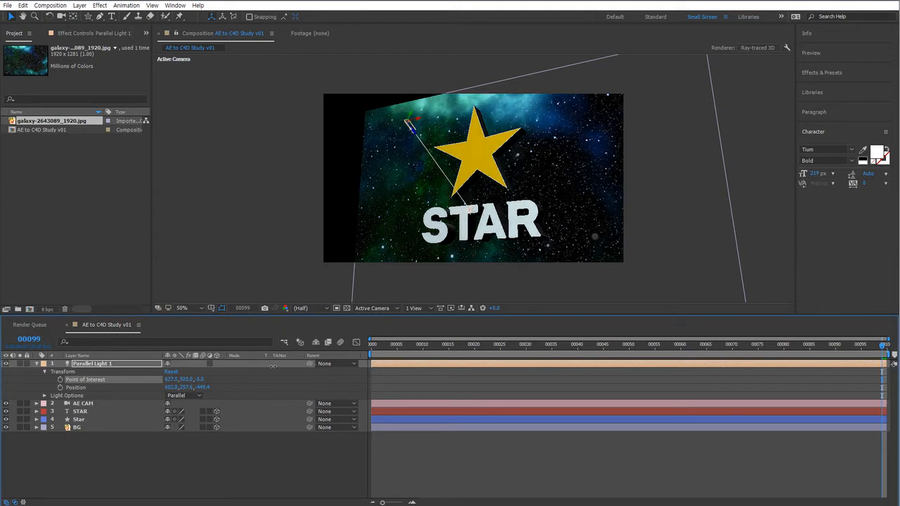
# Create a new Point light and give it a pale pink color EECAF7.
pyautogui.rightClick(145, 450)
pyautogui.moveTo(166, 348)
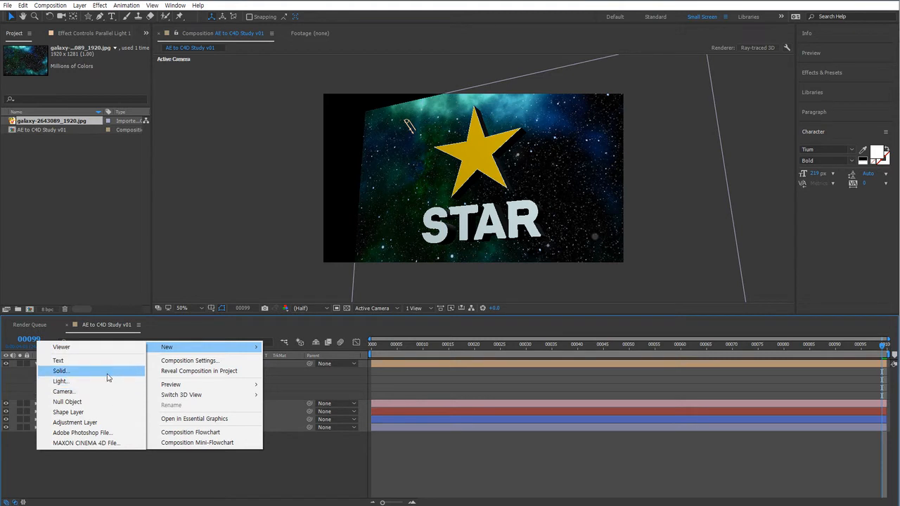
pyautogui.click(107, 381)
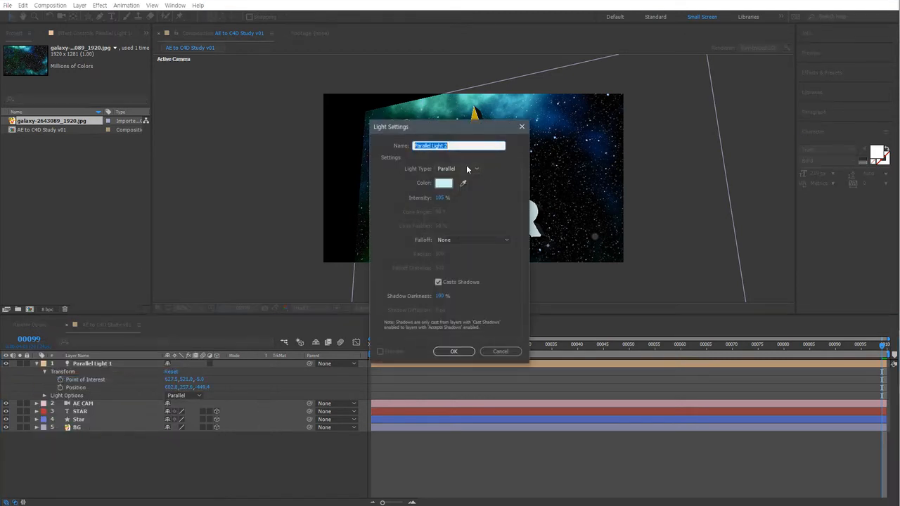
pyautogui.click(458, 168)
pyautogui.click(450, 197)
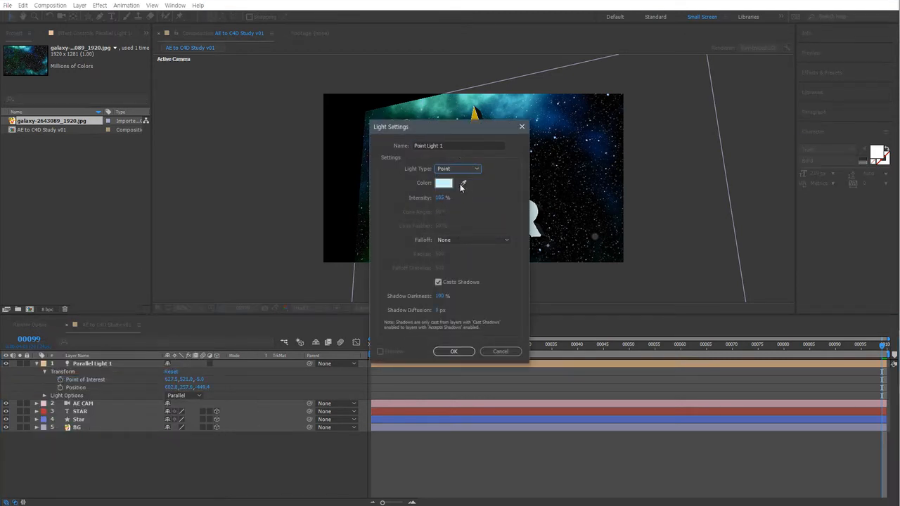
pyautogui.click(444, 182)
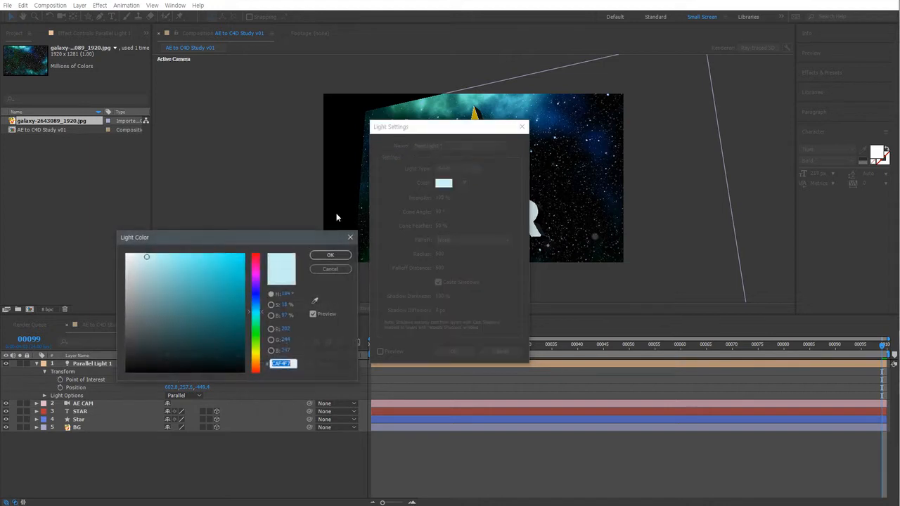
pyautogui.click(256, 278)
pyautogui.click(330, 255)
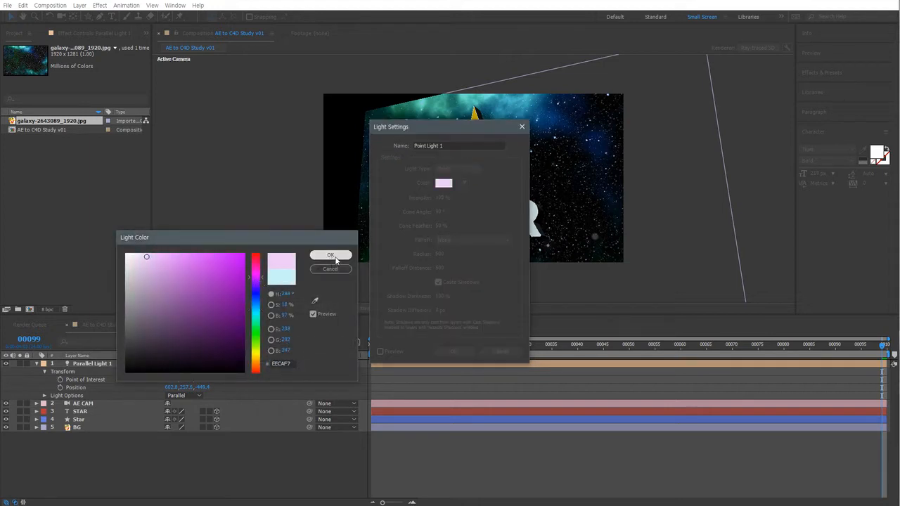
# Set the Point light's intensity to 75% and confirm the light settings.
pyautogui.click(439, 197)
pyautogui.write('75')
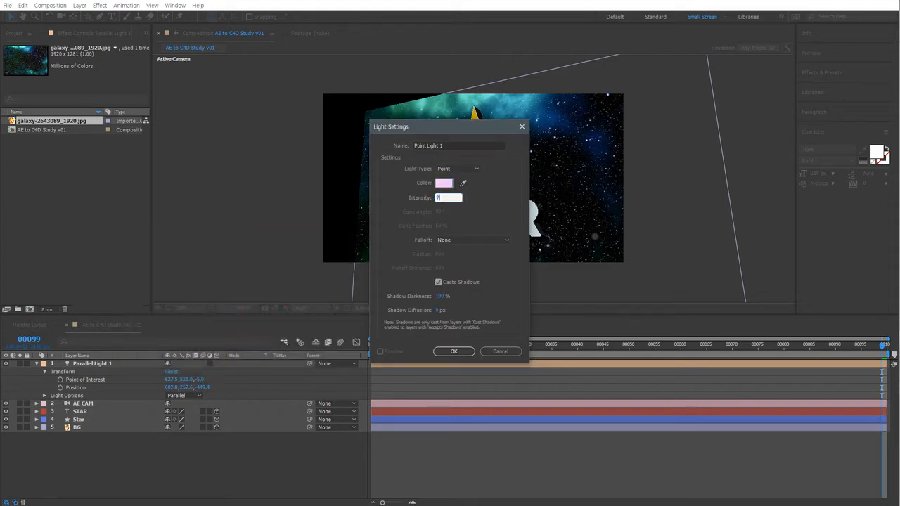
pyautogui.click(453, 352)
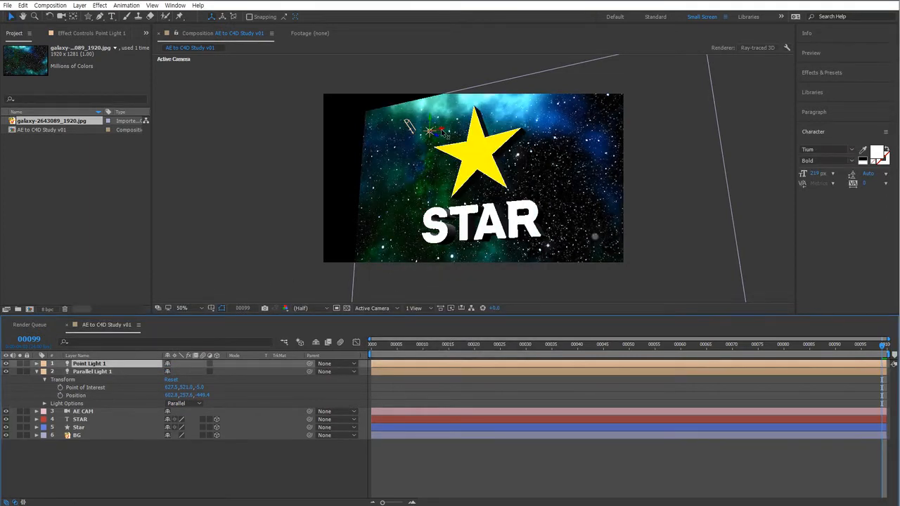
# Move the Point light to the right of the STAR text, below the star.
pyautogui.moveTo(441, 129); pyautogui.dragTo(588, 127)
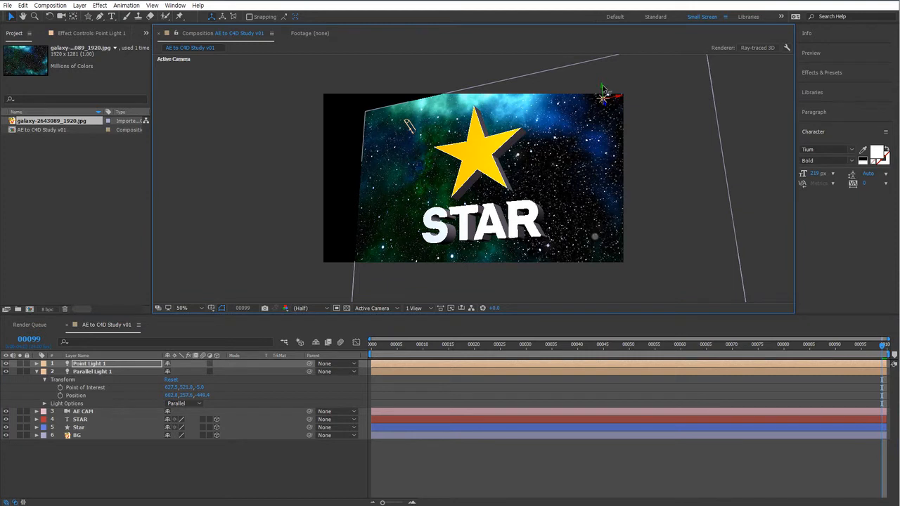
pyautogui.moveTo(604, 90); pyautogui.dragTo(598, 178)
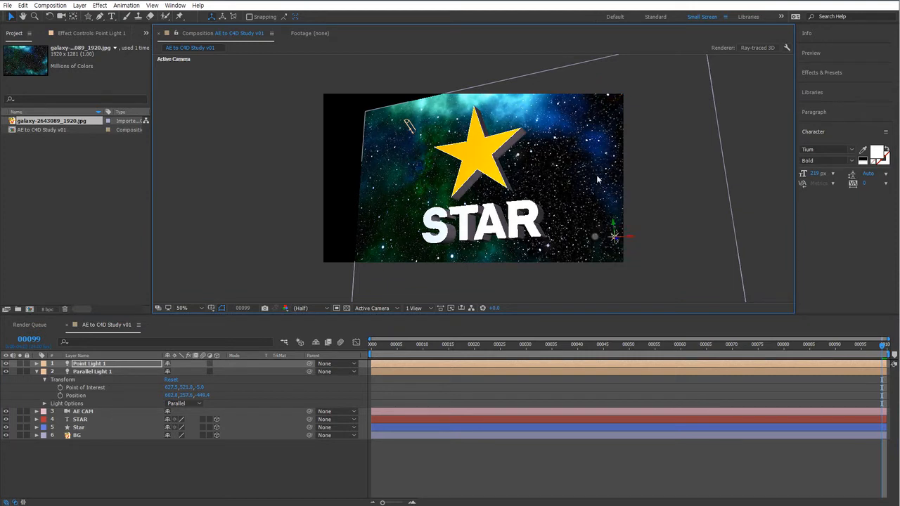
pyautogui.moveTo(615, 238); pyautogui.dragTo(554, 211)
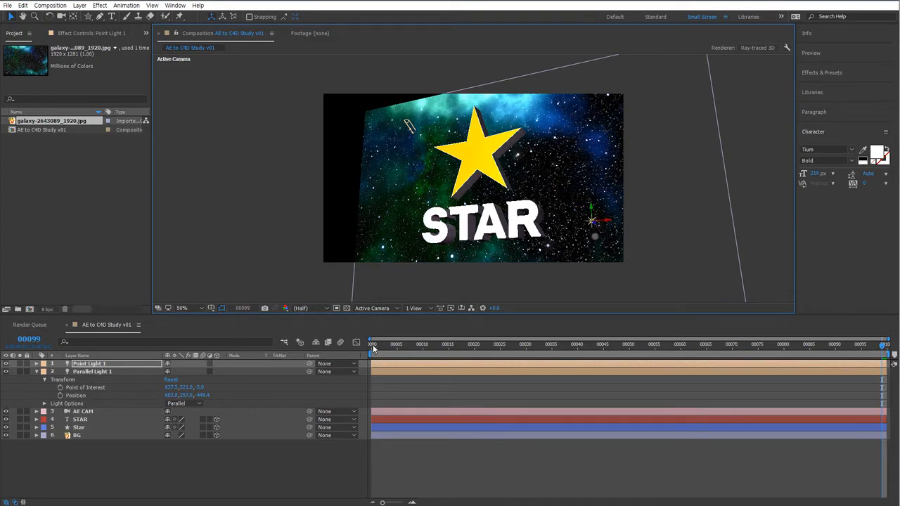
# Scrub through the timeline to preview the lit camera animation and review the layers.
pyautogui.moveTo(372, 347); pyautogui.dragTo(893, 346)
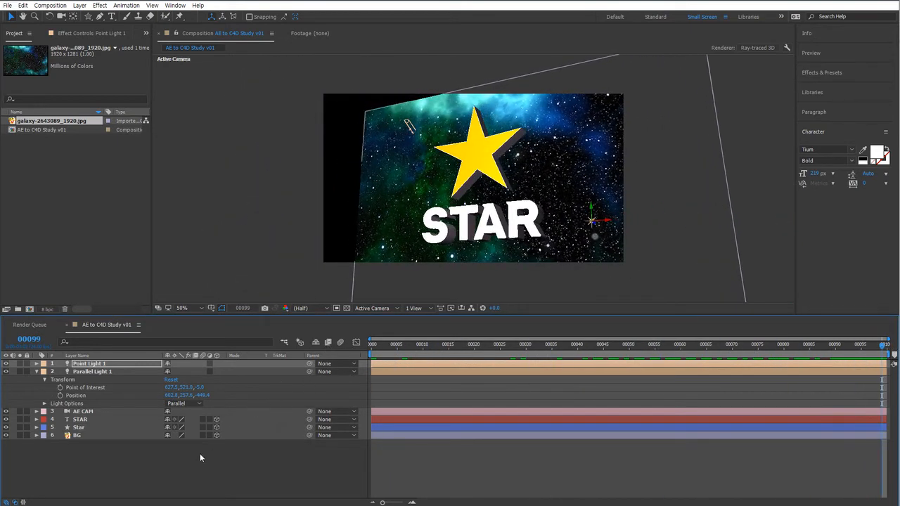
pyautogui.click(151, 478)
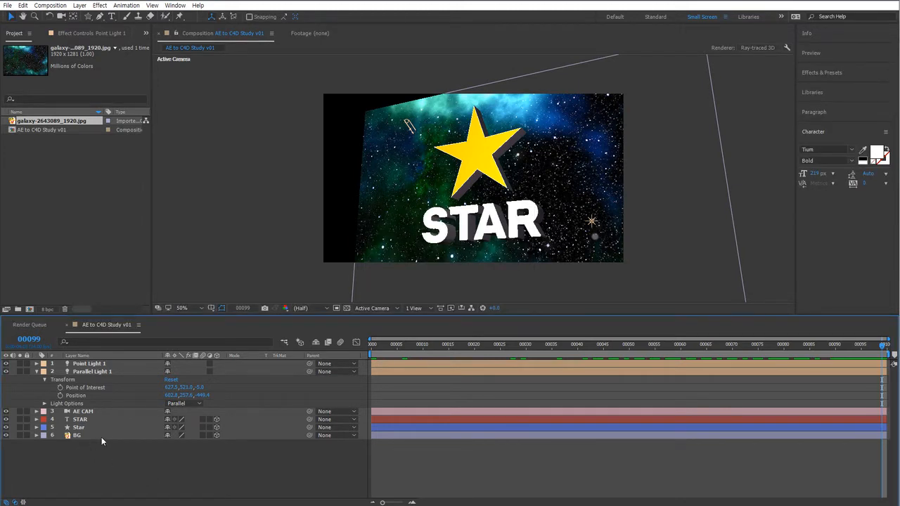
pyautogui.moveTo(106, 464); pyautogui.dragTo(84, 416)
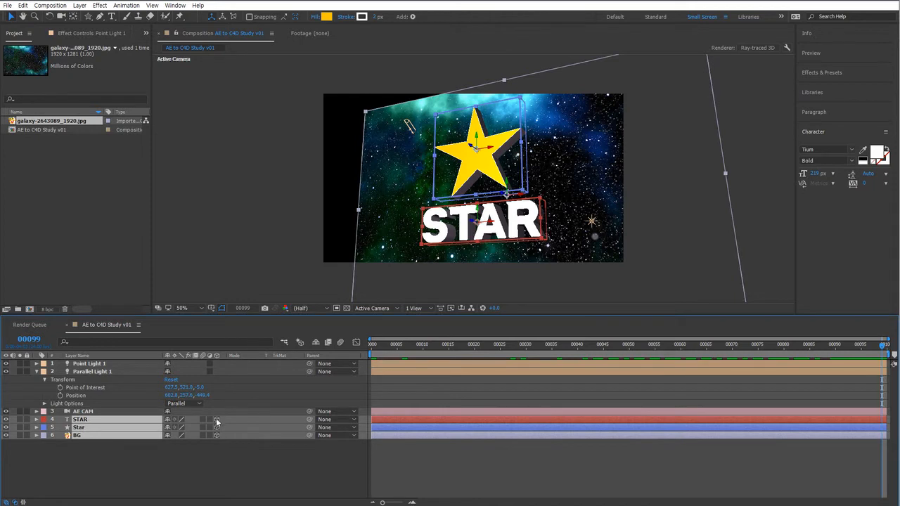
pyautogui.click(100, 412)
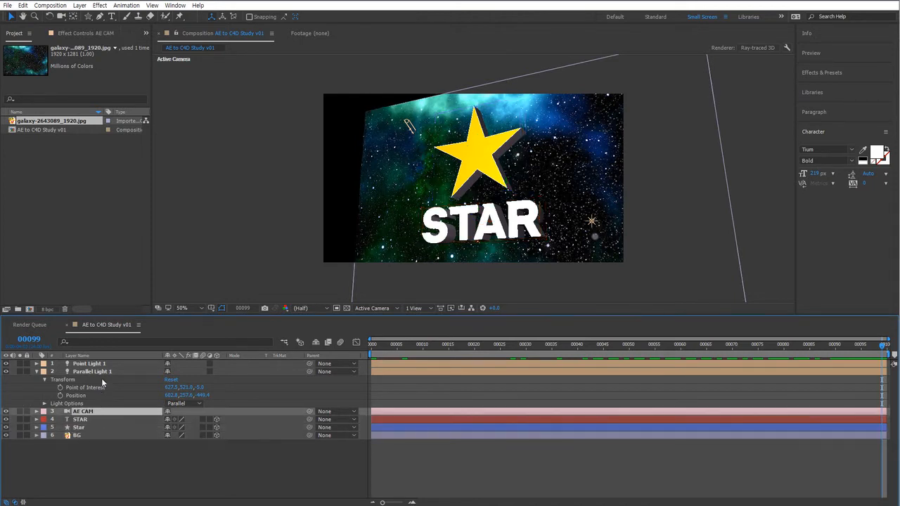
pyautogui.click(100, 372)
pyautogui.click(99, 363)
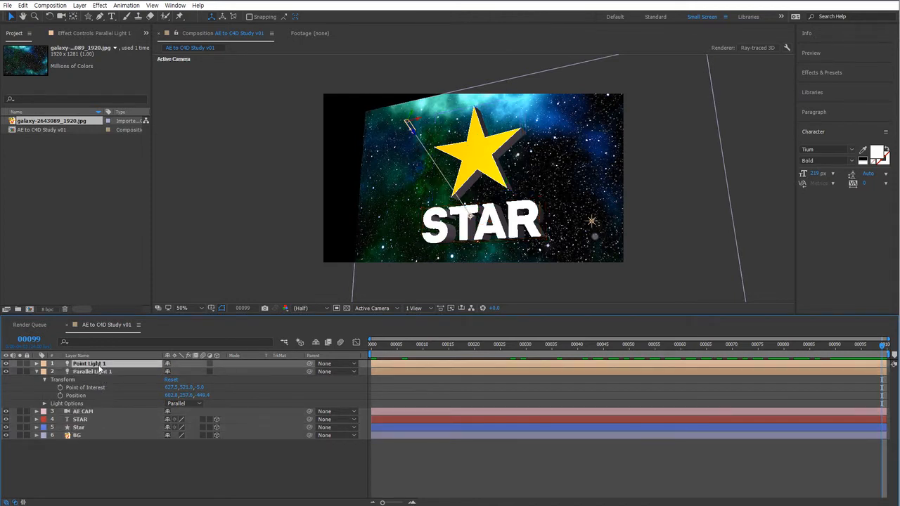
pyautogui.click(77, 470)
# Collapse the Parallel light's properties in the layer stack.
pyautogui.click(36, 371)
pyautogui.moveTo(145, 460); pyautogui.dragTo(87, 295)
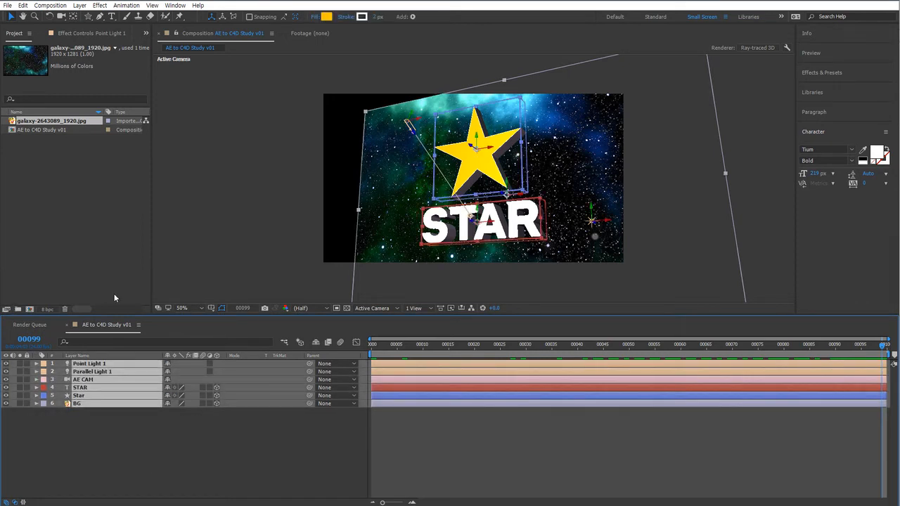
pyautogui.click(96, 470)
# Export the AE to C4D Study v01 composition with the MAXON Cinema 4D Exporter, choosing Preserve Editable Text.
pyautogui.click(58, 192)
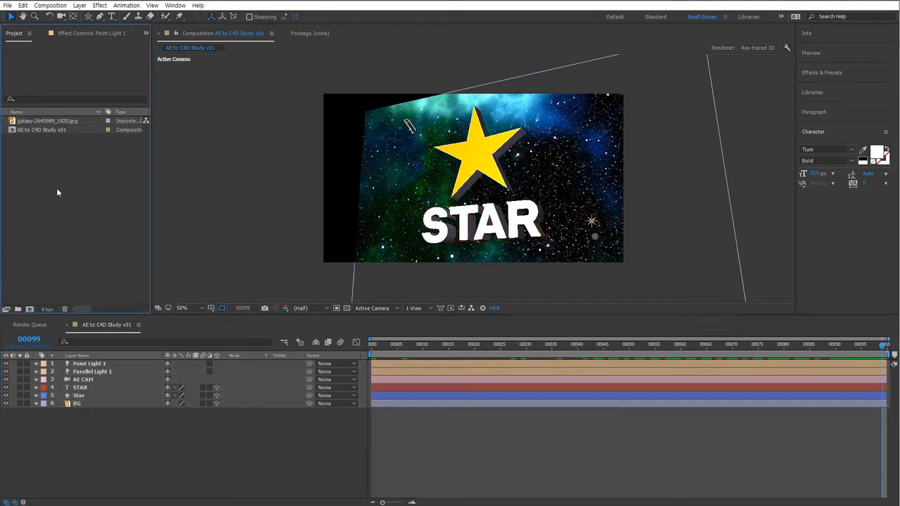
pyautogui.click(42, 129)
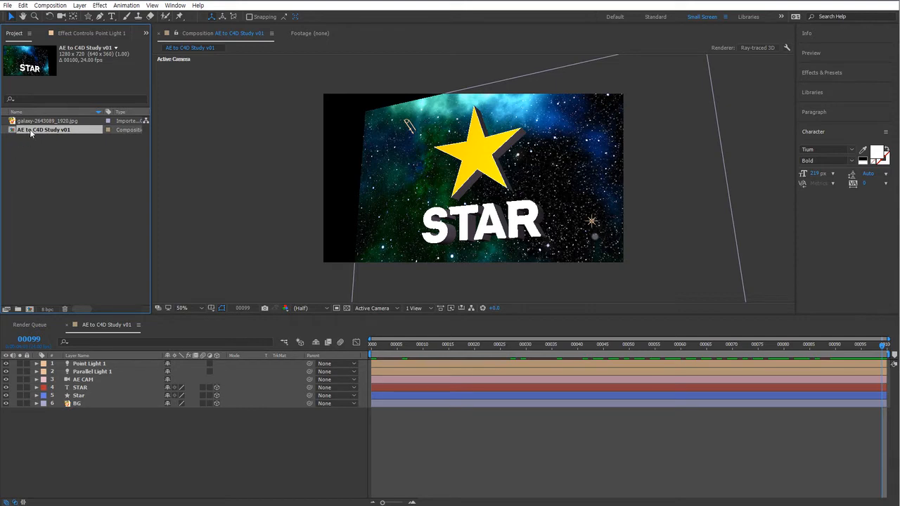
pyautogui.click(7, 5)
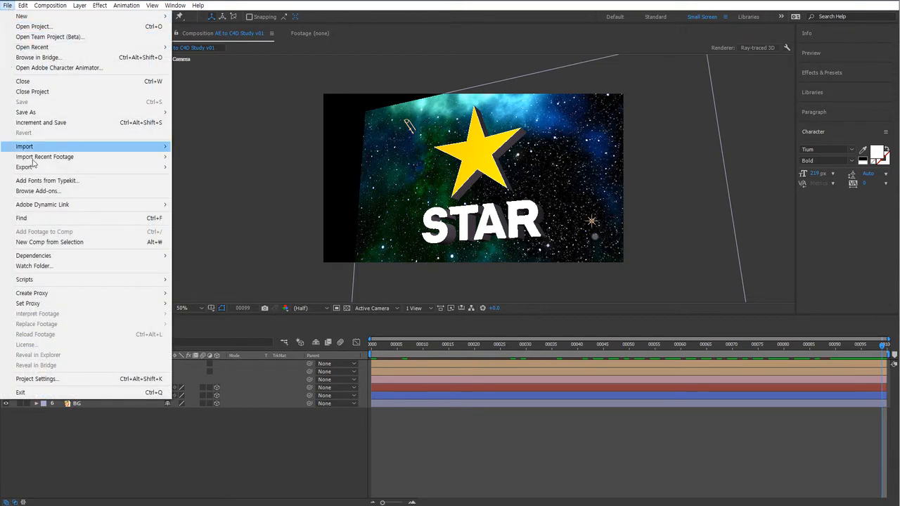
pyautogui.moveTo(35, 168)
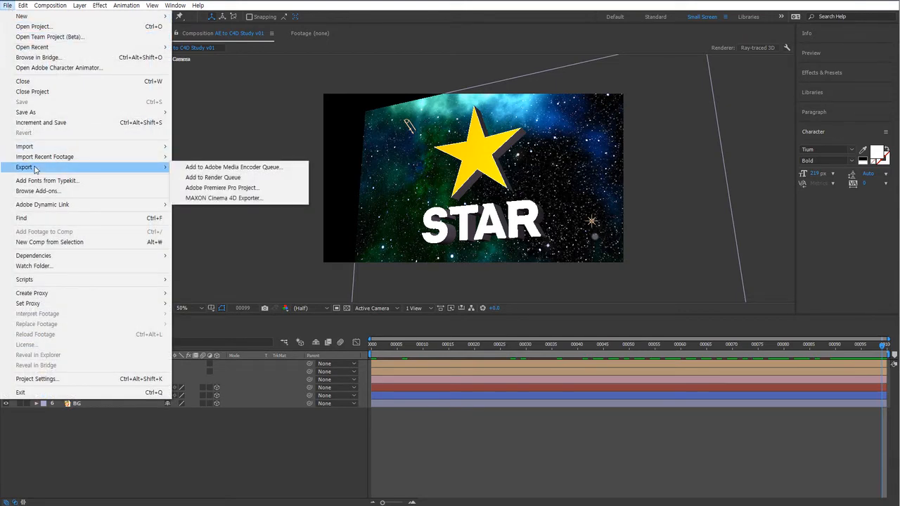
pyautogui.click(228, 200)
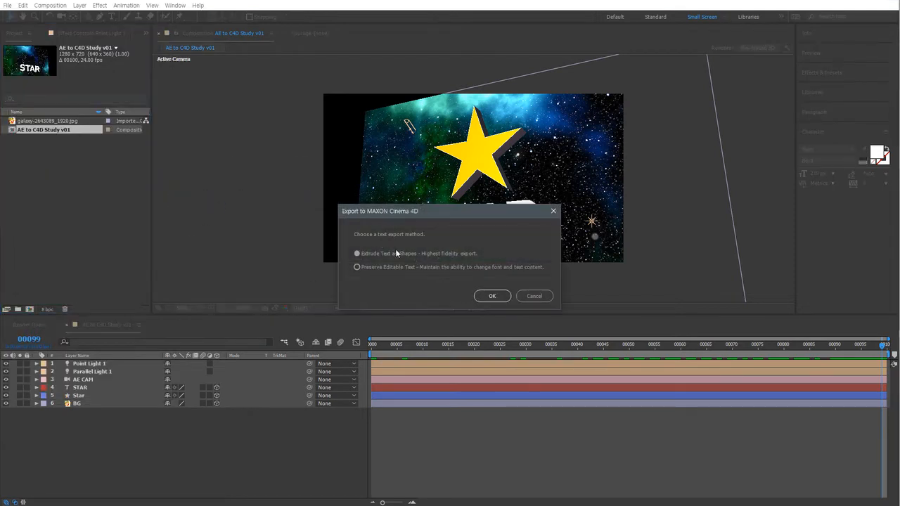
pyautogui.moveTo(472, 210); pyautogui.dragTo(485, 230)
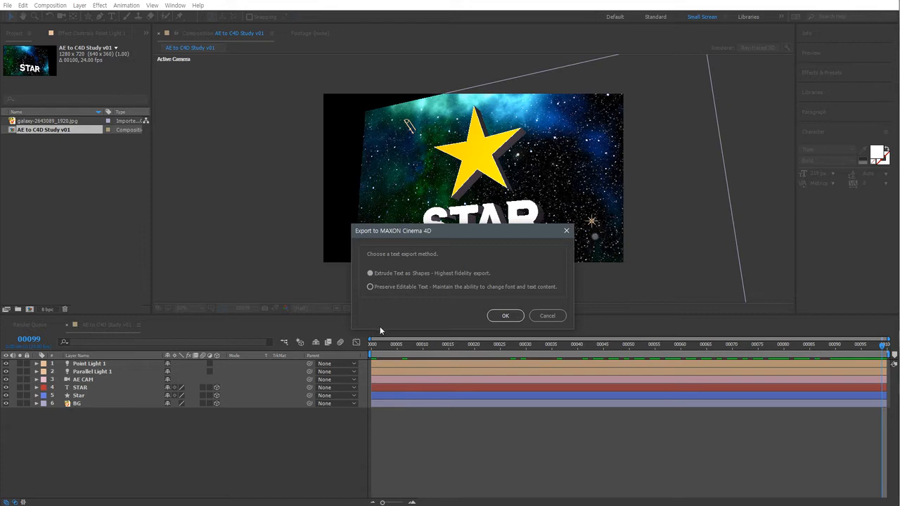
pyautogui.click(391, 274)
pyautogui.moveTo(450, 230); pyautogui.dragTo(454, 294)
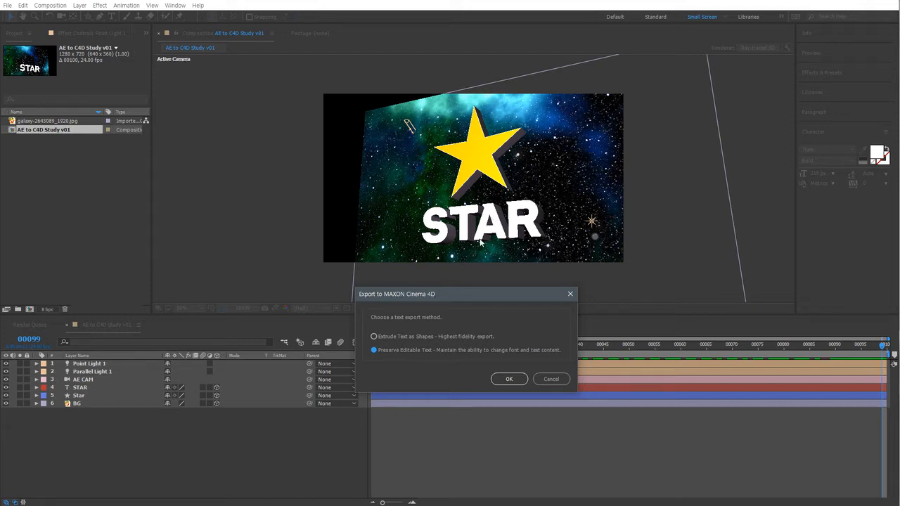
pyautogui.click(402, 338)
pyautogui.click(508, 379)
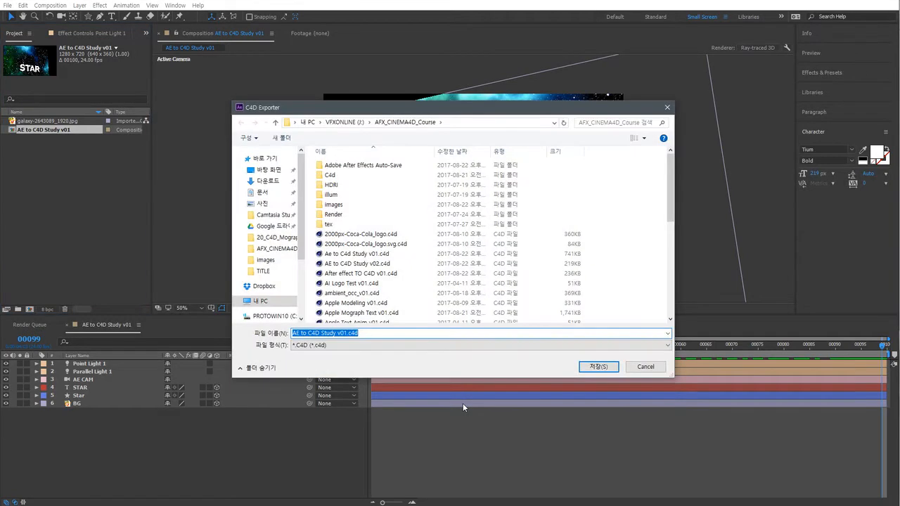
# Save the export as AfterEffect_TO_Cinema4D_v01.c4d in the AFX_CINEMA4D_Course folder.
pyautogui.click(348, 333)
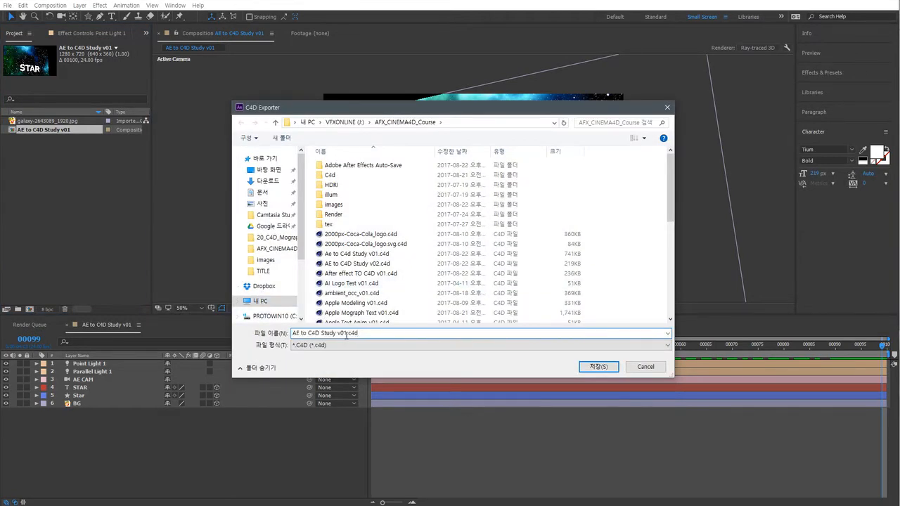
pyautogui.moveTo(348, 333); pyautogui.dragTo(158, 343)
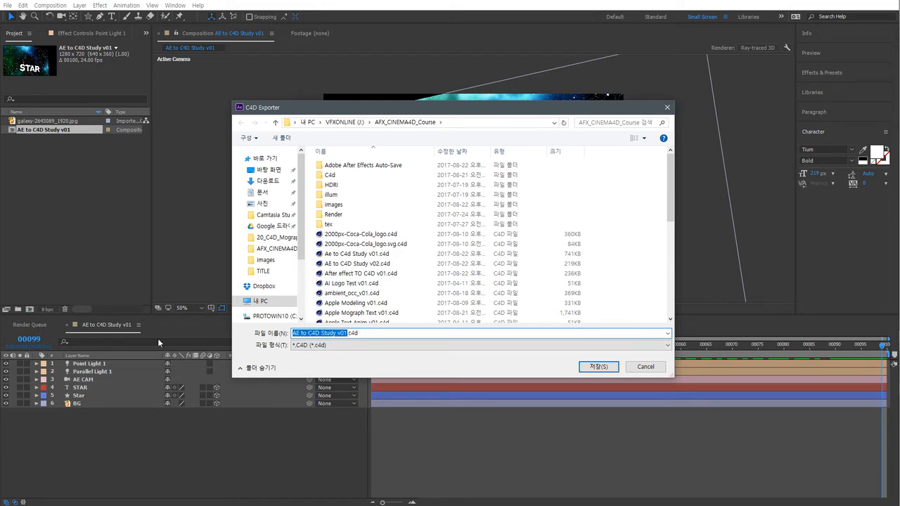
pyautogui.write('After')
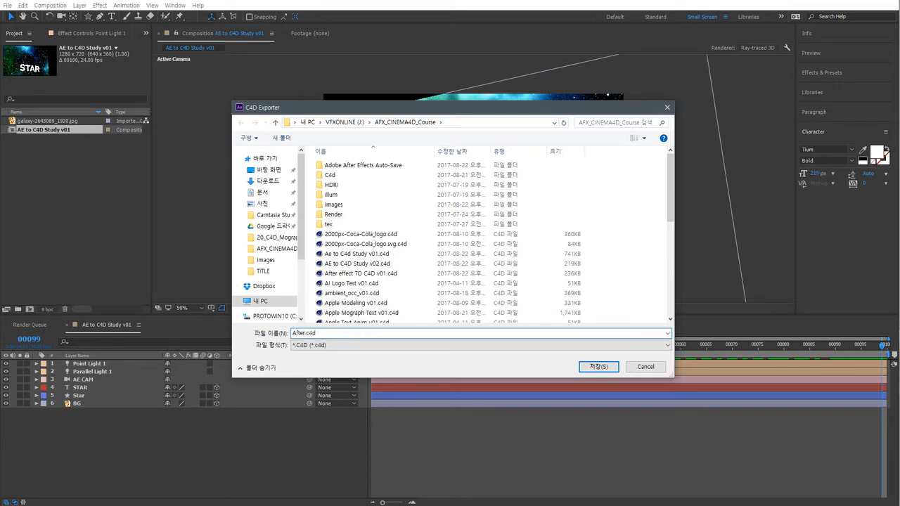
pyautogui.write('Effect_TO_Cinema4D_v01')
pyautogui.click(604, 367)
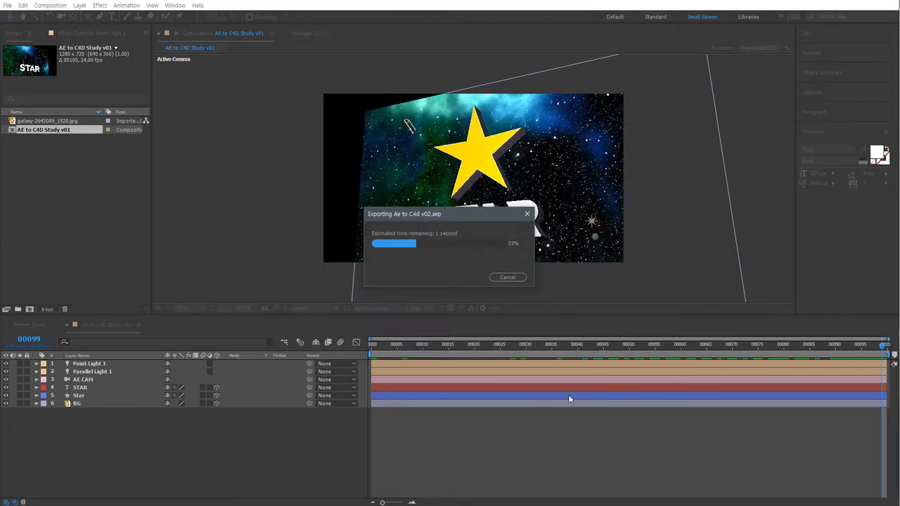
# Import the AfterEffect_TO_Cinema4D_v01.c4d file into the project.
pyautogui.click(110, 211)
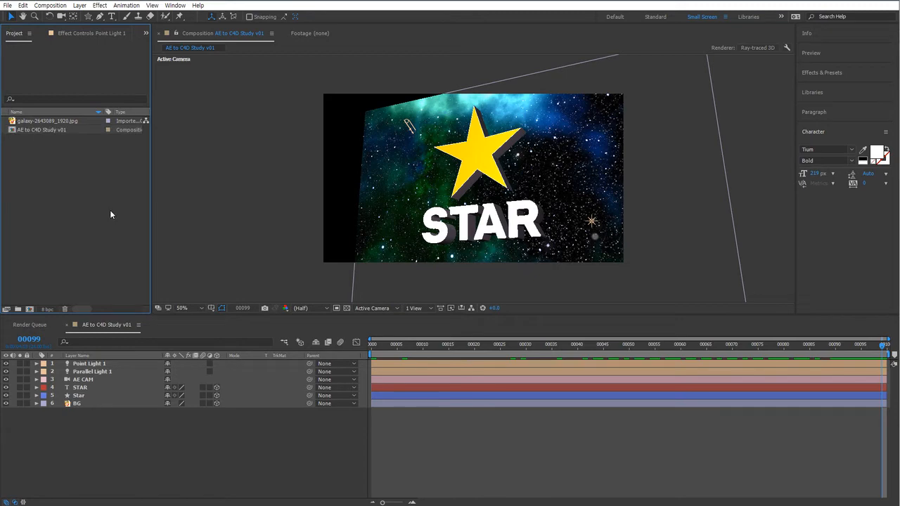
pyautogui.doubleClick(111, 211)
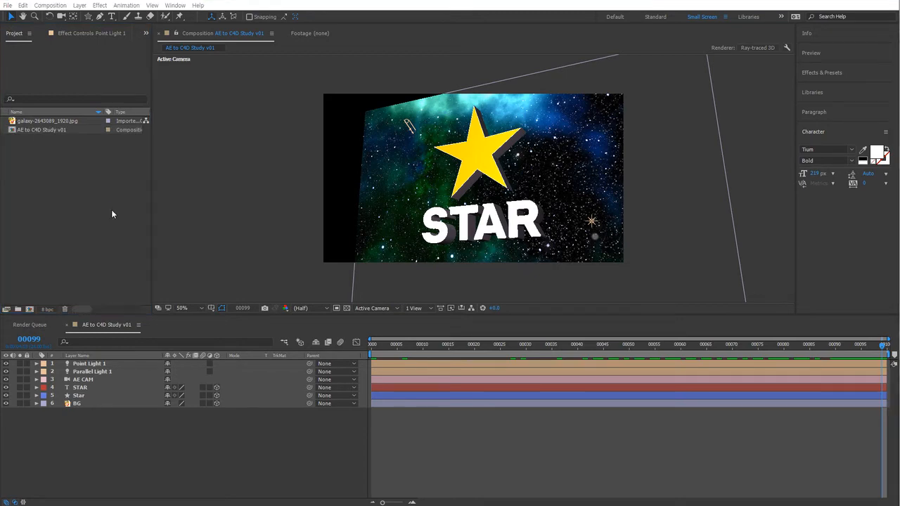
pyautogui.click(428, 110)
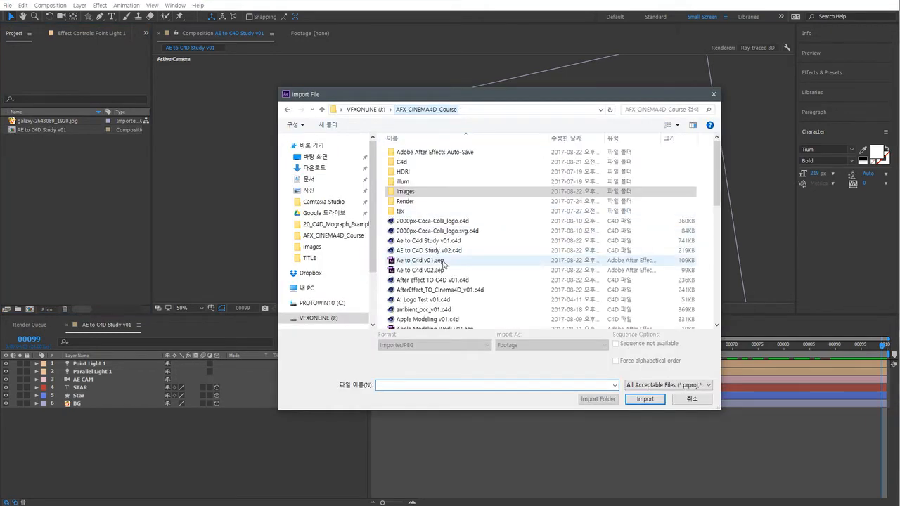
pyautogui.click(443, 291)
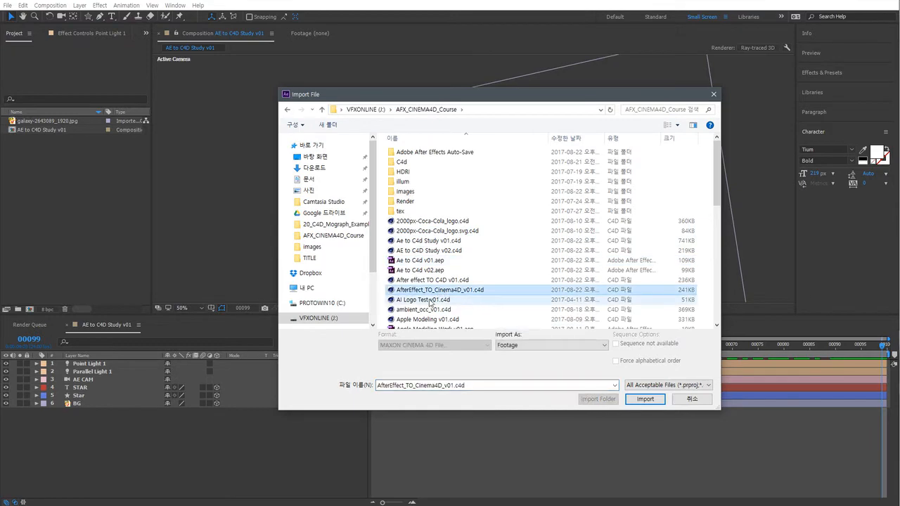
pyautogui.click(645, 399)
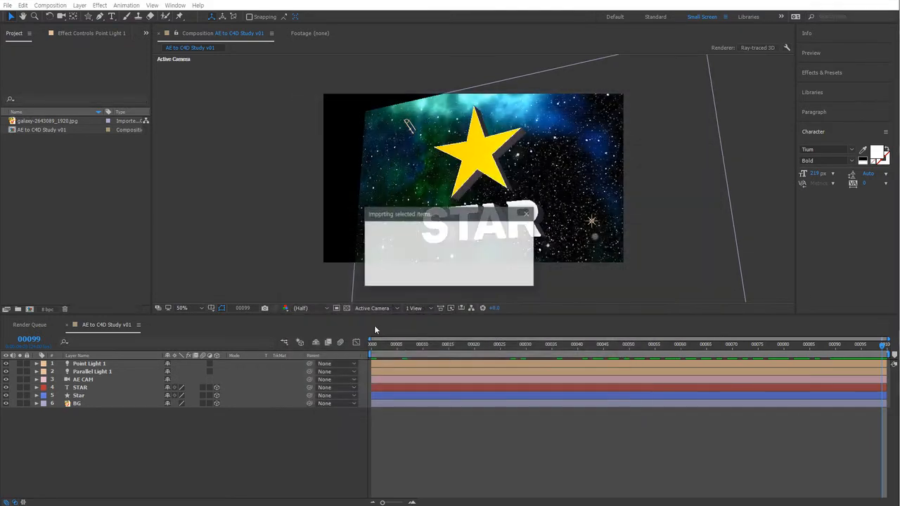
# Open the imported c4d file in Cinema 4D Lite and enlarge its window.
pyautogui.click(75, 190)
pyautogui.click(67, 132)
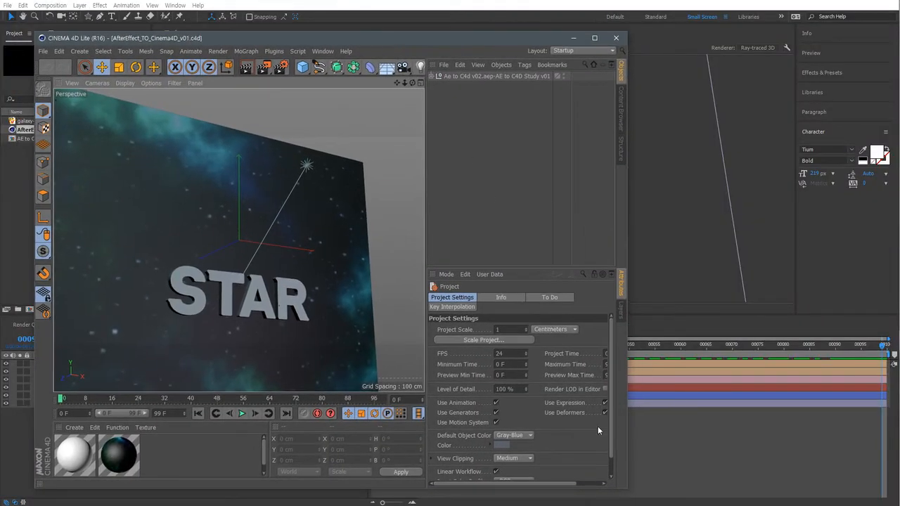
pyautogui.moveTo(628, 487); pyautogui.dragTo(861, 487)
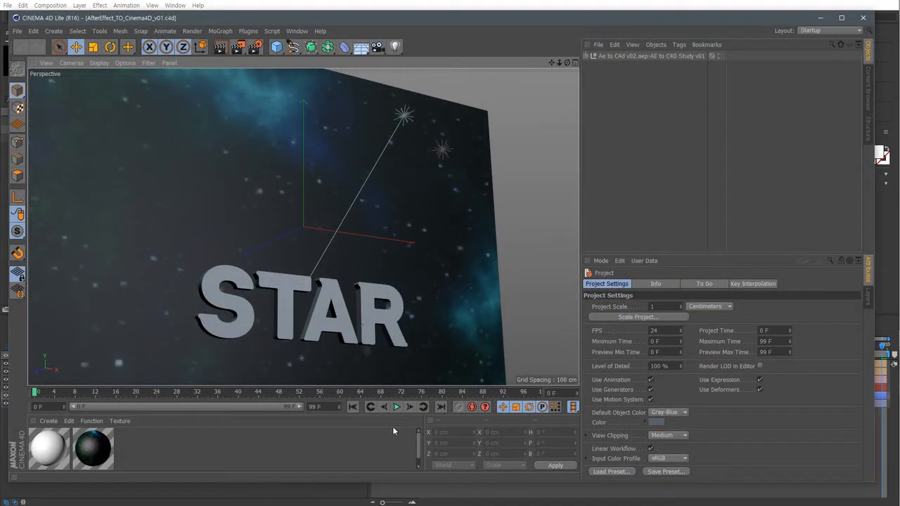
# Play and stop the animation in Cinema 4D, then expand the scene hierarchy in the object list.
pyautogui.click(396, 407)
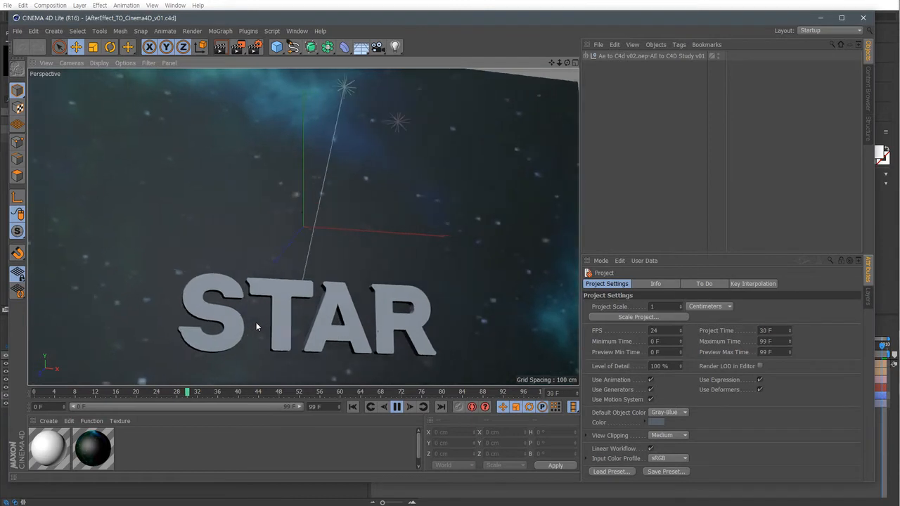
pyautogui.click(398, 408)
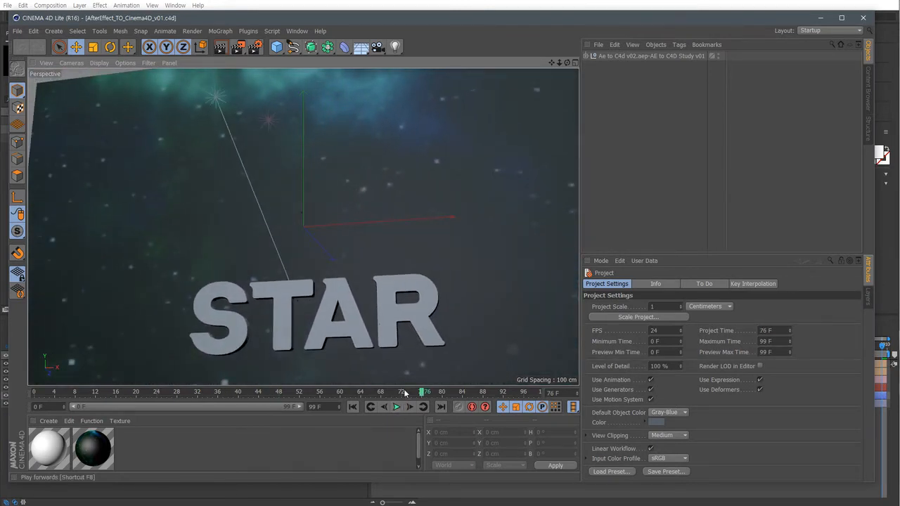
pyautogui.click(586, 56)
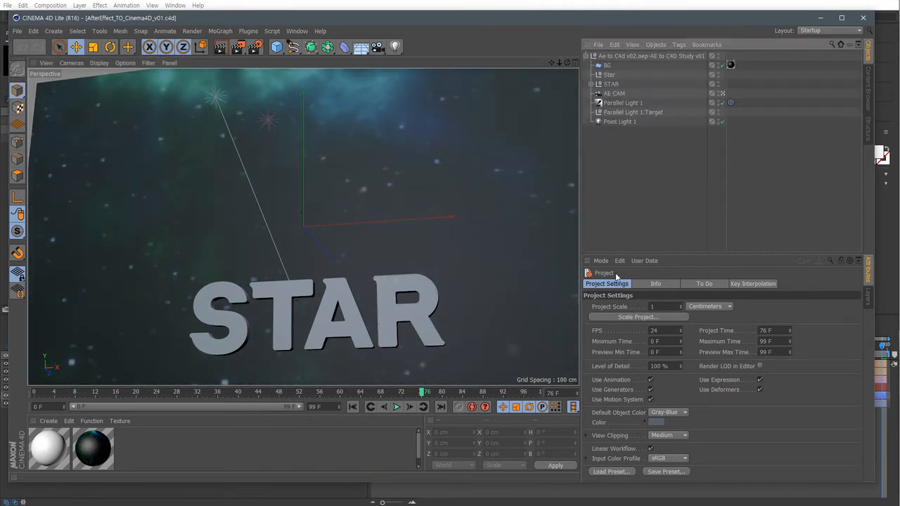
# Switch back to After Effects, select the Star layer and scrub the timeline to compare the animation.
pyautogui.click(349, 500)
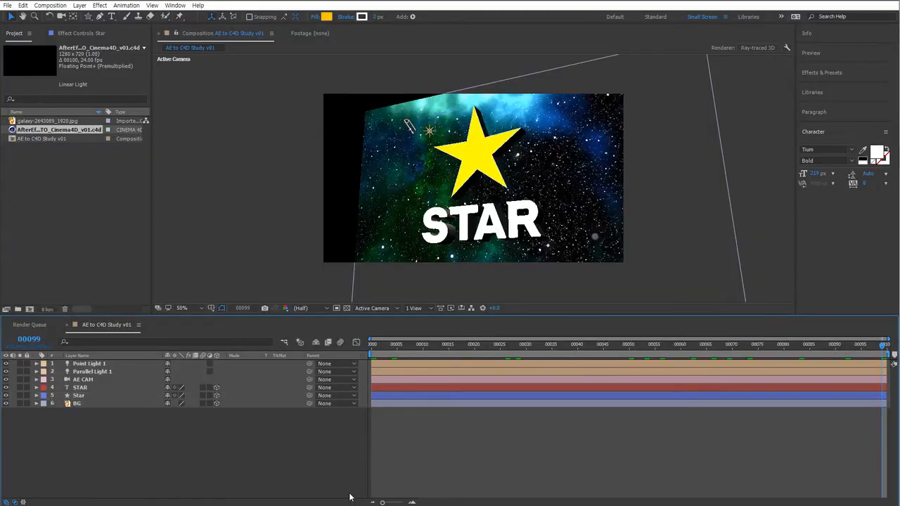
pyautogui.click(83, 395)
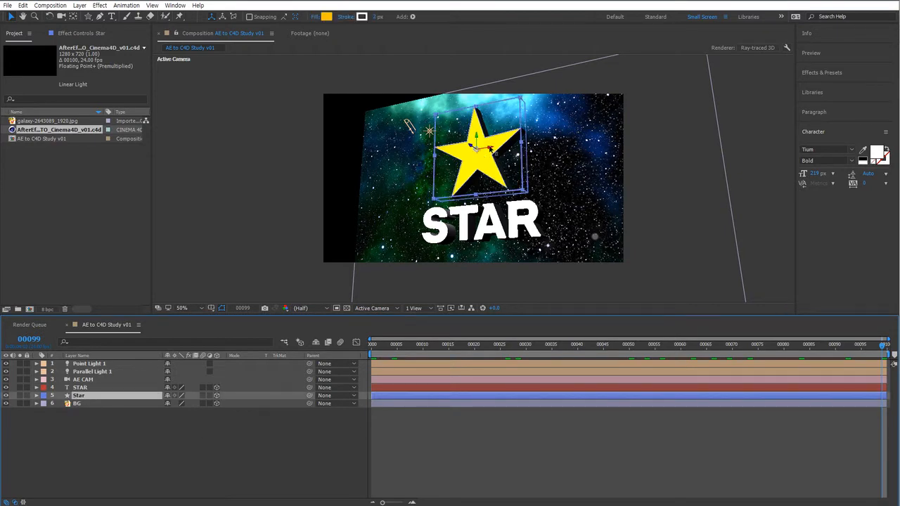
pyautogui.moveTo(506, 355); pyautogui.dragTo(820, 363)
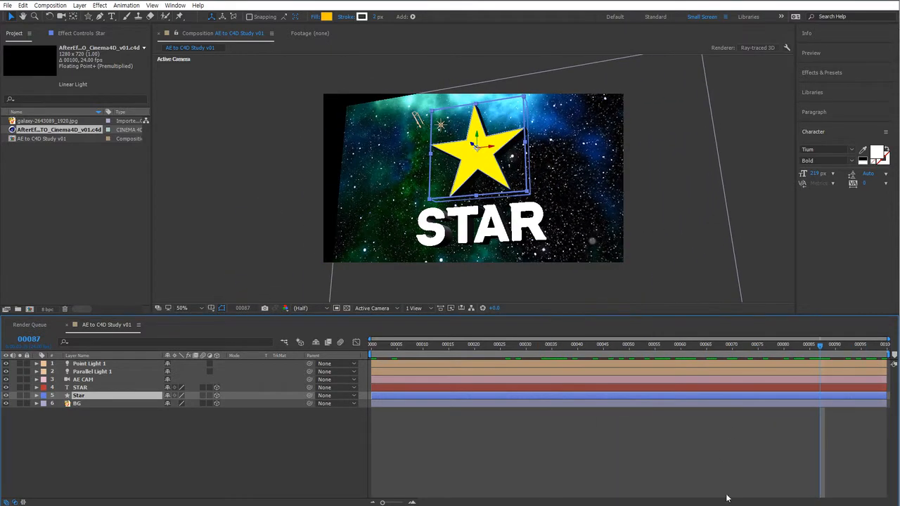
# Switch to Cinema 4D and expand the STAR text group and its S(0) letter object.
pyautogui.hotkey('alt', 'Tab')
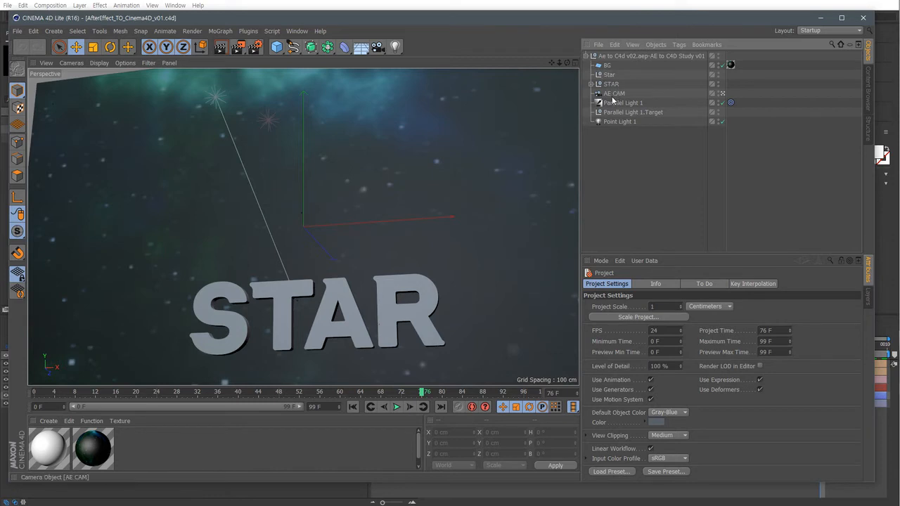
pyautogui.click(611, 84)
pyautogui.click(590, 84)
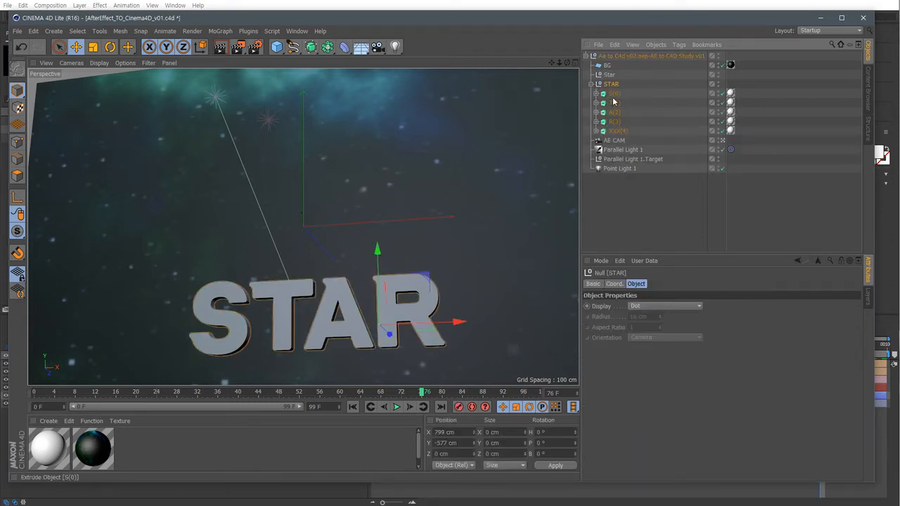
pyautogui.click(613, 94)
pyautogui.click(613, 103)
pyautogui.click(596, 93)
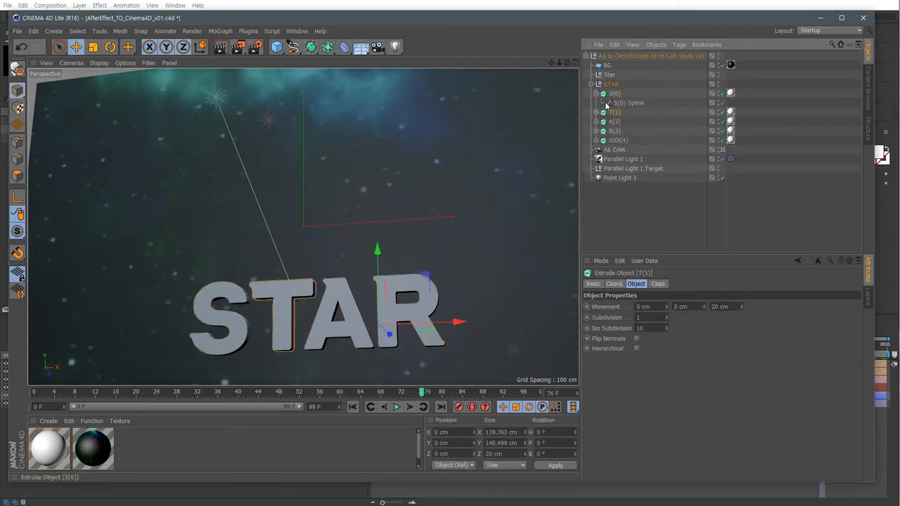
# Enlarge the object list rows and expand the T(1), A(2) and R(3) letter objects to show their splines.
pyautogui.click(631, 45)
pyautogui.moveTo(675, 63)
pyautogui.click(727, 87)
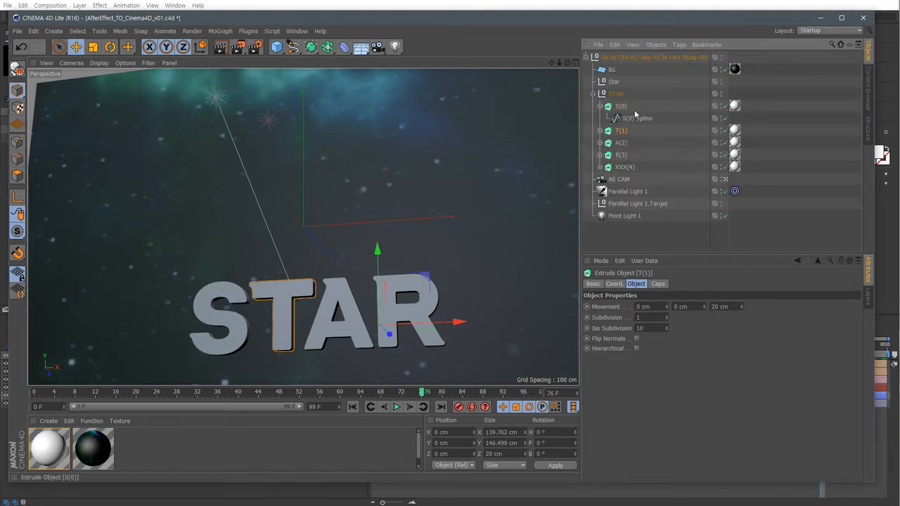
pyautogui.click(619, 108)
pyautogui.click(621, 133)
pyautogui.click(599, 131)
pyautogui.click(599, 155)
pyautogui.click(599, 179)
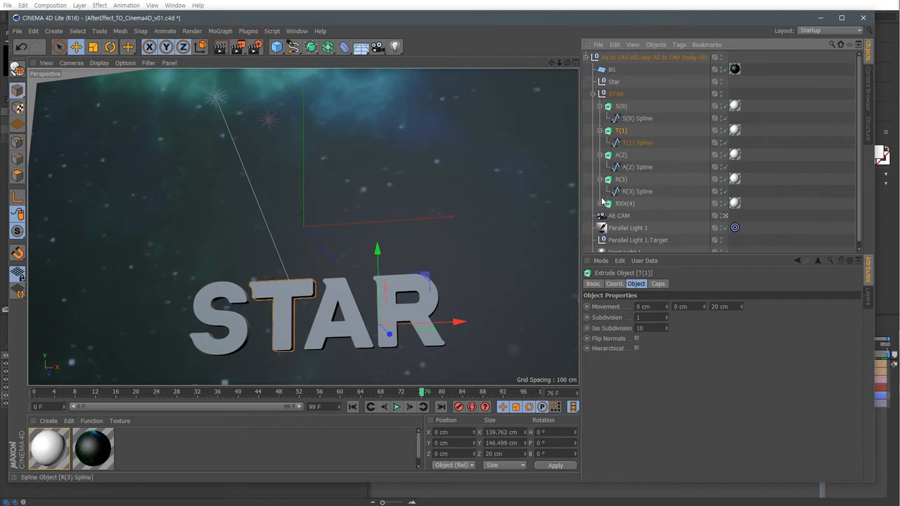
# Inspect each extruded letter object and the Star null in Cinema 4D, then return to After Effects.
pyautogui.click(599, 210)
pyautogui.click(600, 204)
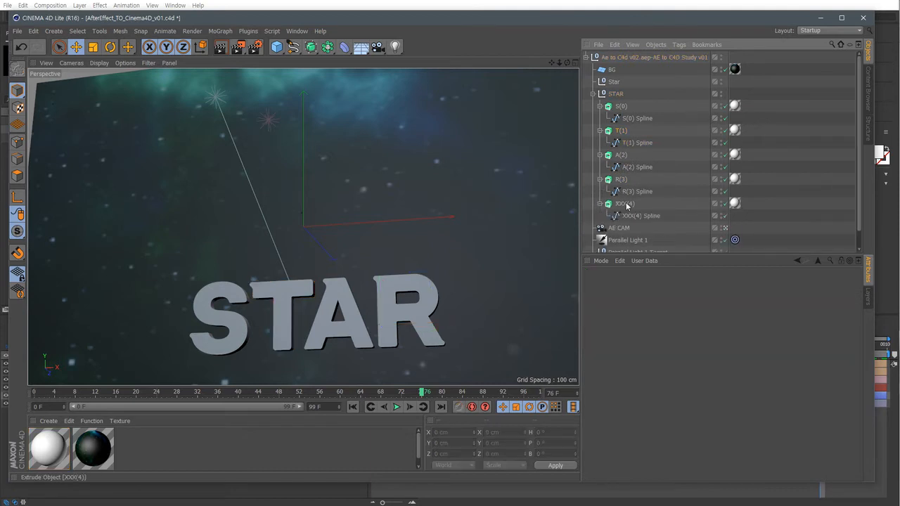
pyautogui.click(626, 205)
pyautogui.click(620, 180)
pyautogui.click(621, 155)
pyautogui.click(621, 131)
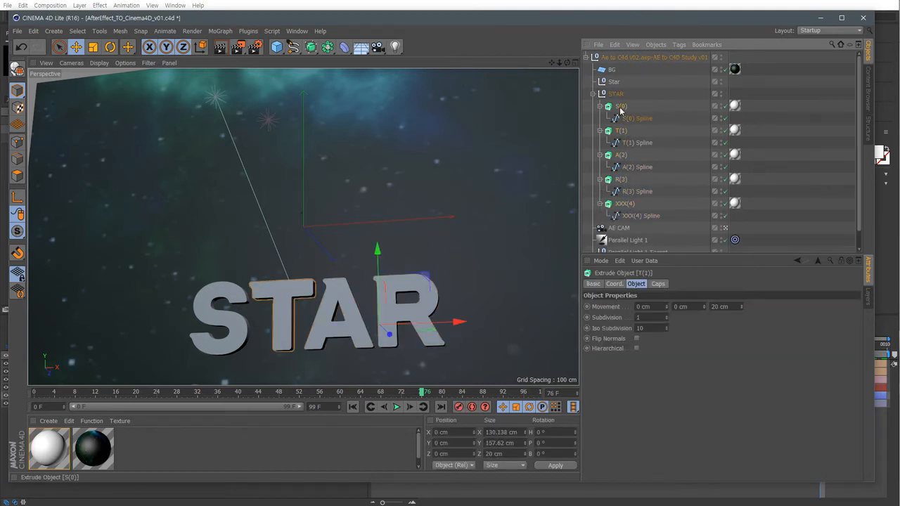
pyautogui.click(621, 106)
pyautogui.scroll(-2, 649, 188)
pyautogui.scroll(2, 651, 190)
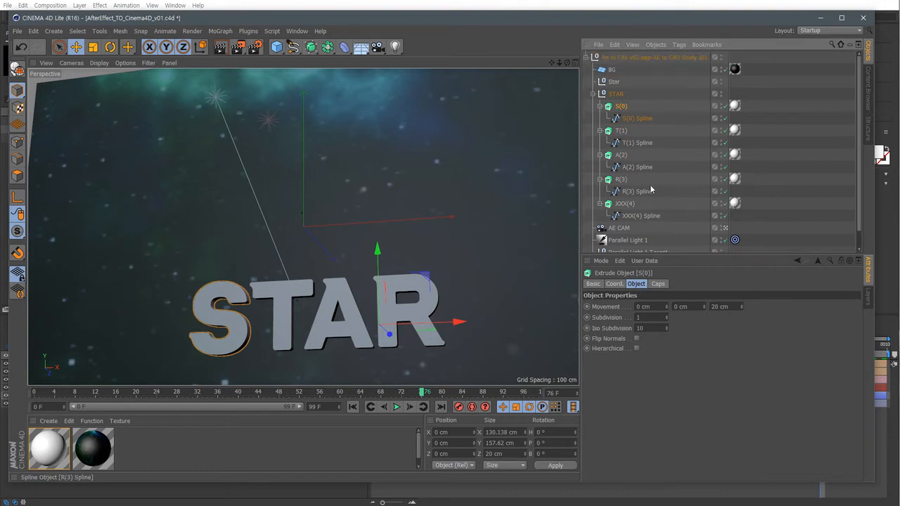
pyautogui.click(614, 82)
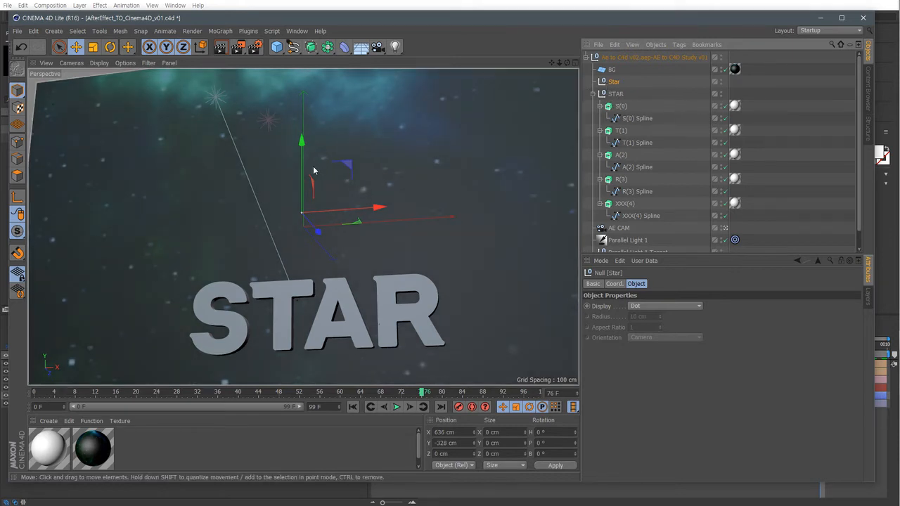
pyautogui.click(267, 490)
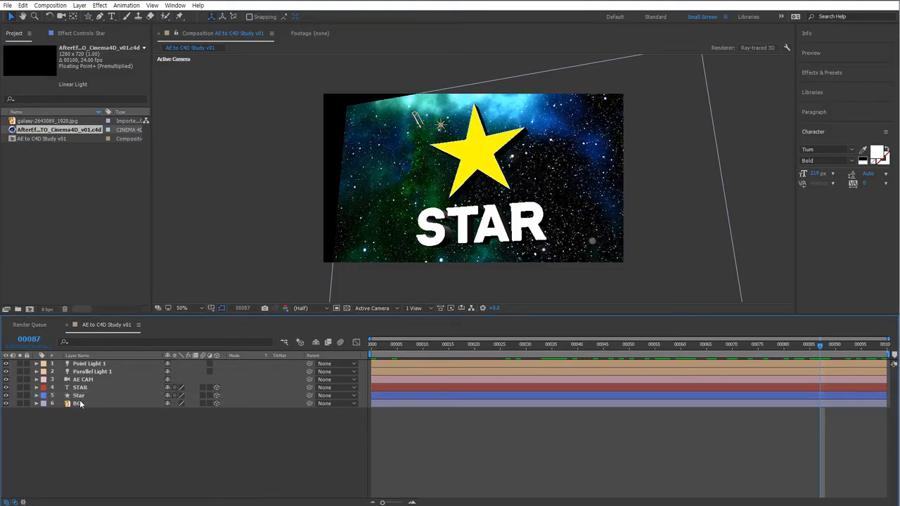
# Reveal the Star layer's keyframed properties and scrub the timeline to review the star's animation.
pyautogui.click(113, 396)
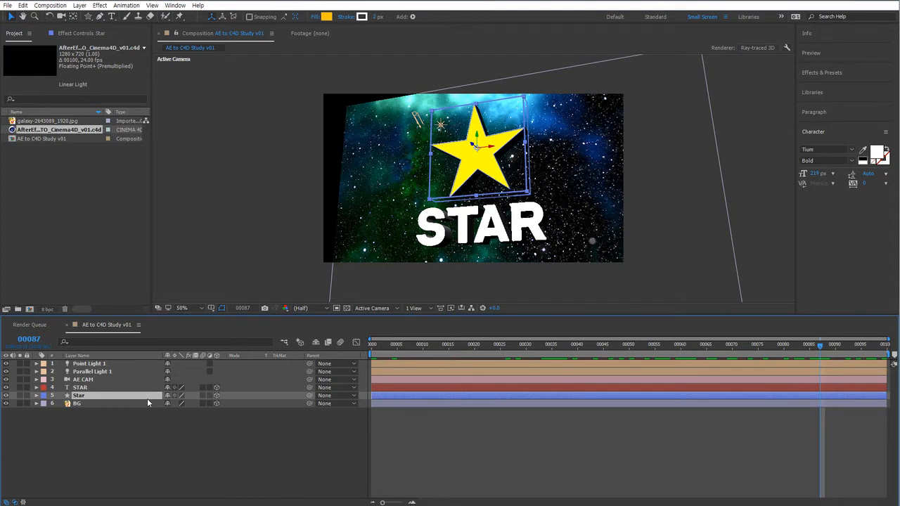
pyautogui.press('u')
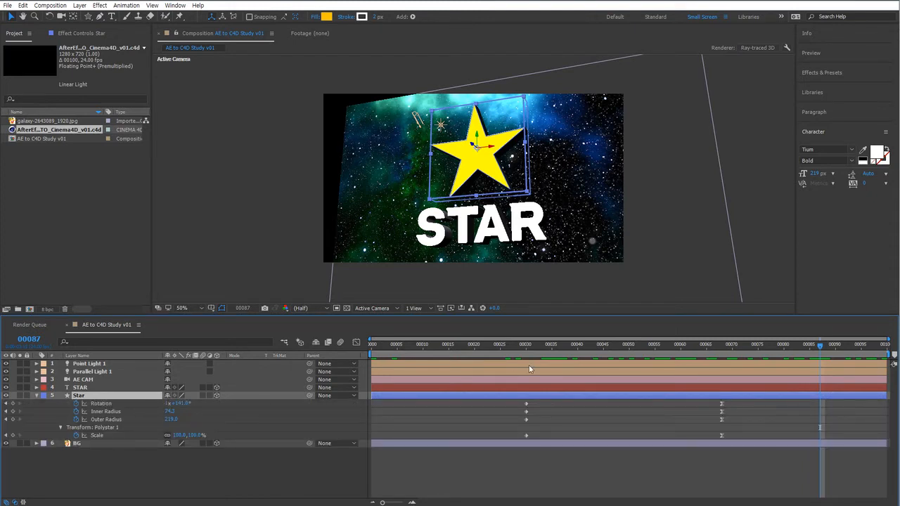
pyautogui.click(110, 406)
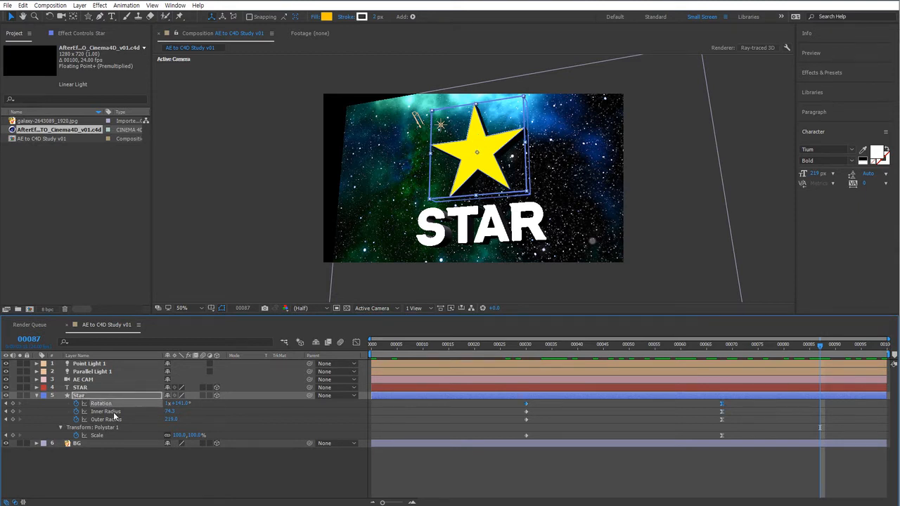
pyautogui.click(113, 412)
pyautogui.click(113, 420)
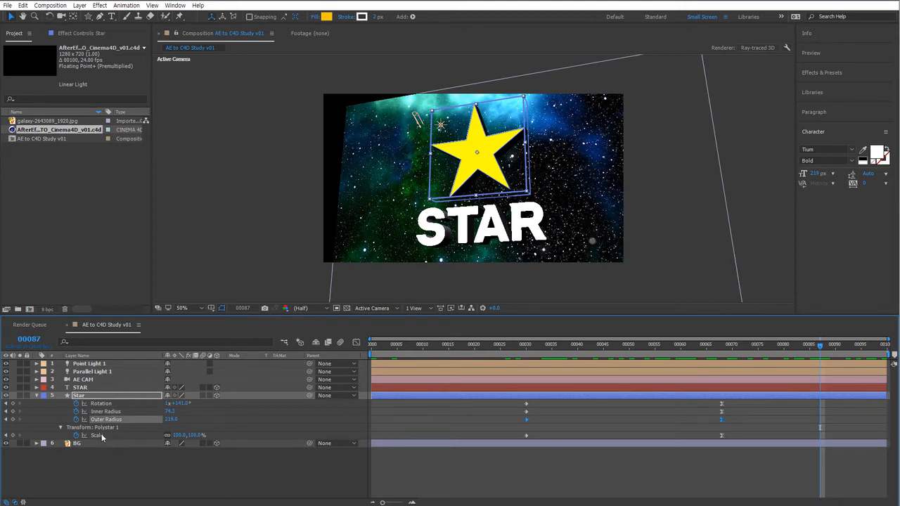
pyautogui.click(98, 436)
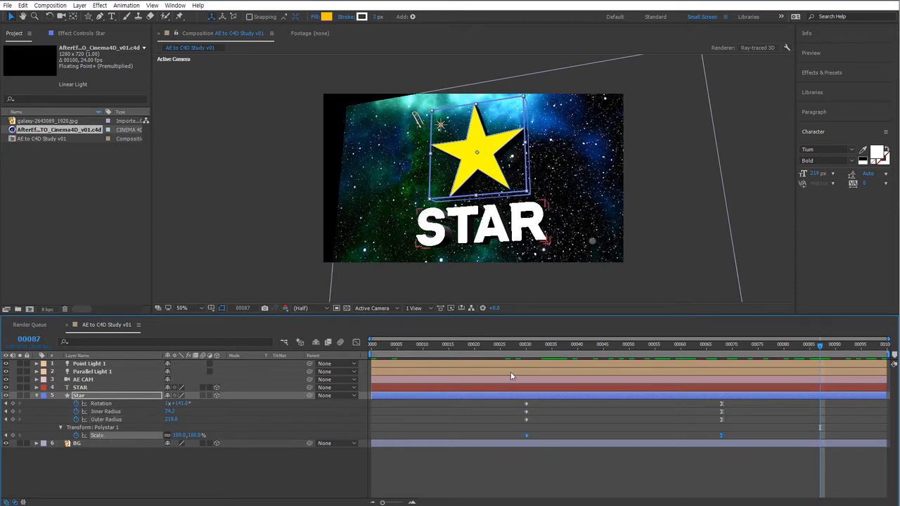
pyautogui.moveTo(526, 353); pyautogui.dragTo(640, 360)
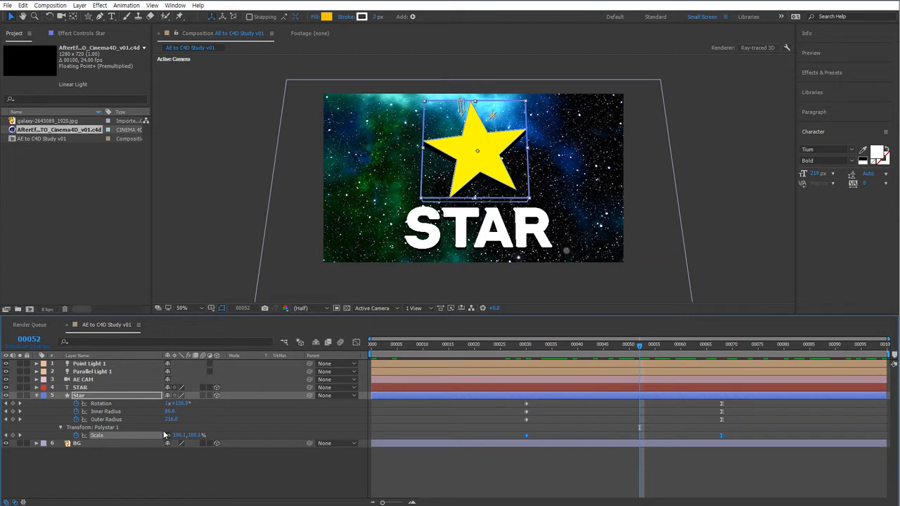
pyautogui.moveTo(575, 343); pyautogui.dragTo(521, 344)
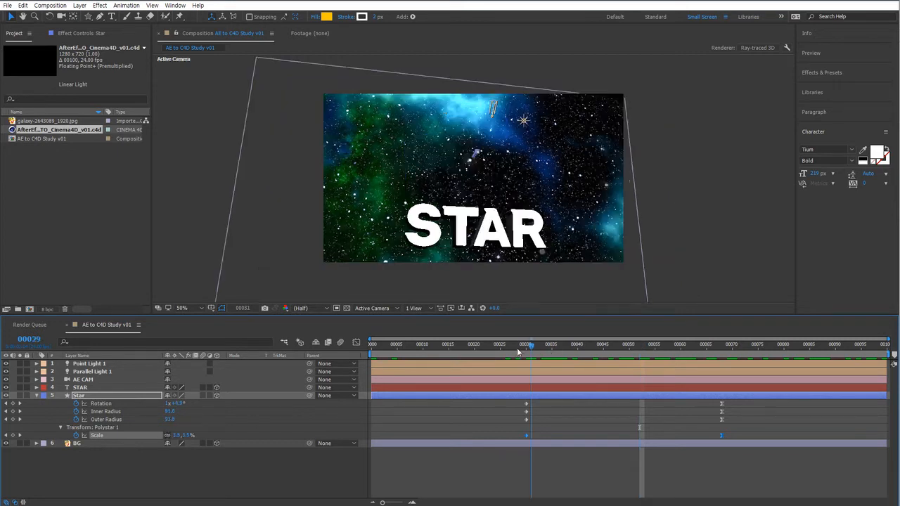
pyautogui.click(504, 429)
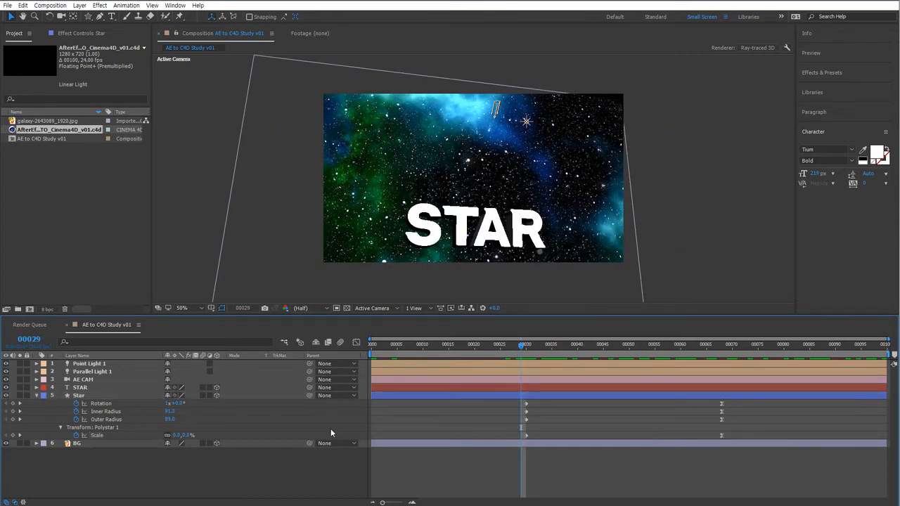
# Remove the Polystar transform's Scale keyframes and set that Scale to 100%.
pyautogui.click(75, 435)
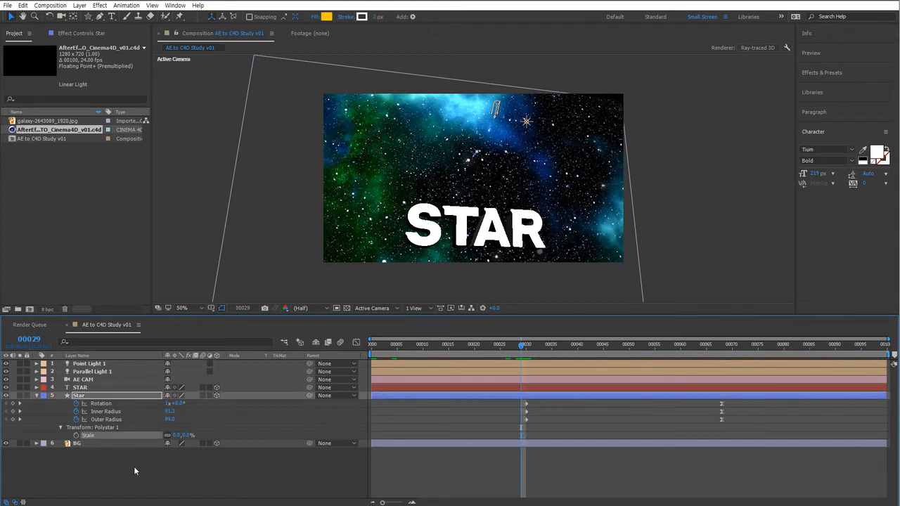
pyautogui.click(180, 436)
pyautogui.write('100')
pyautogui.press('Return')
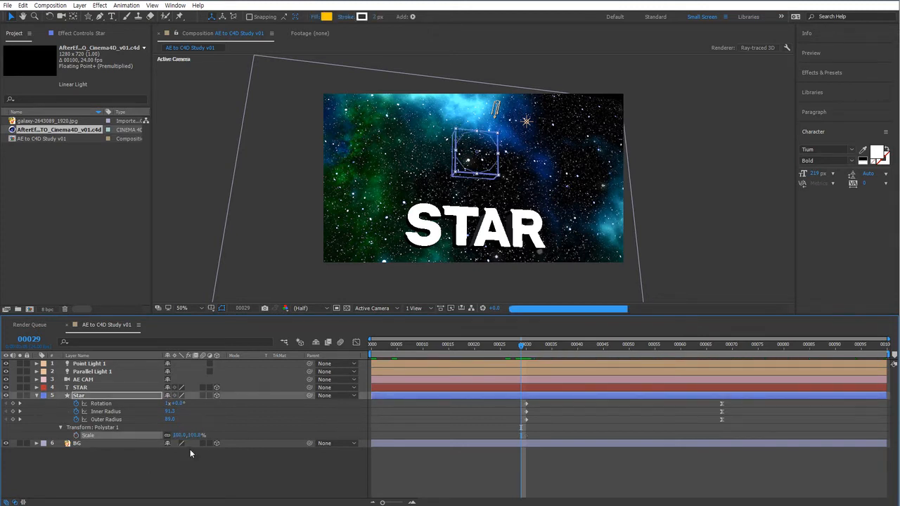
# Expand the Star layer's Contents and Transform groups to examine the Polystar and layer Scale properties.
pyautogui.click(79, 397)
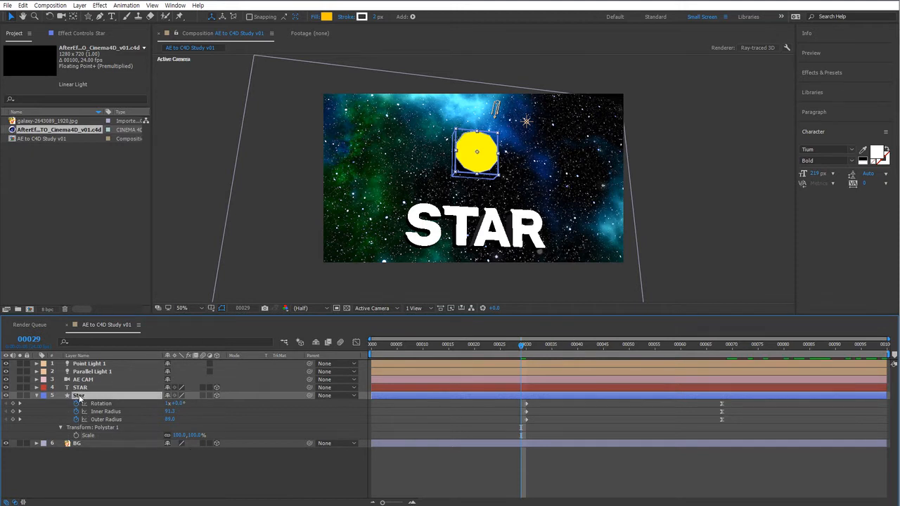
pyautogui.press('s')
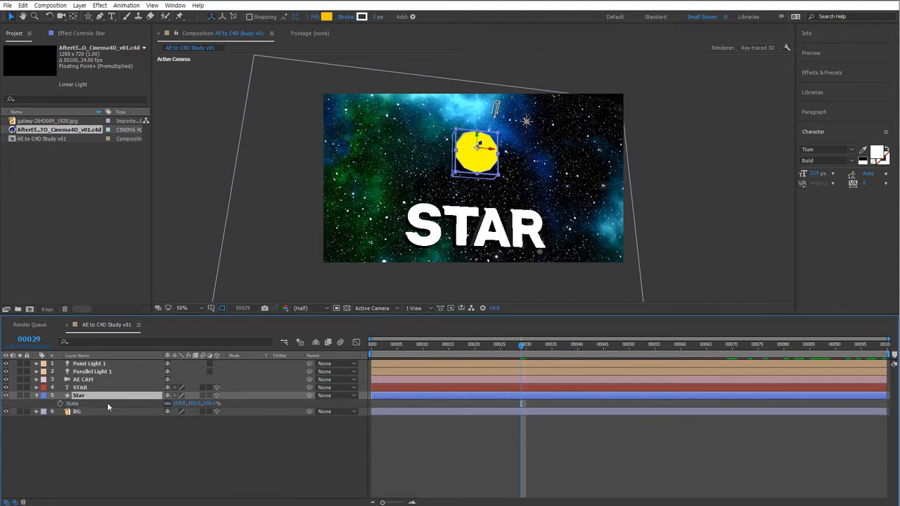
pyautogui.click(37, 396)
pyautogui.click(37, 396)
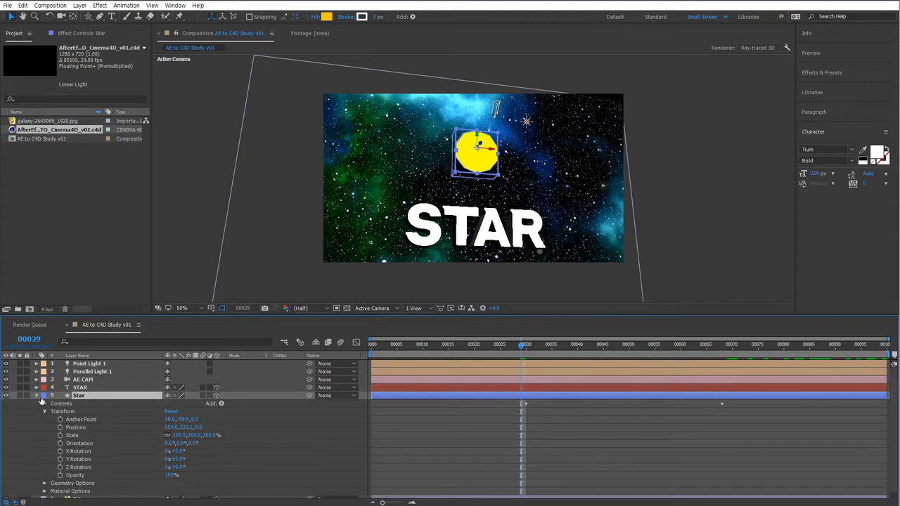
pyautogui.click(44, 412)
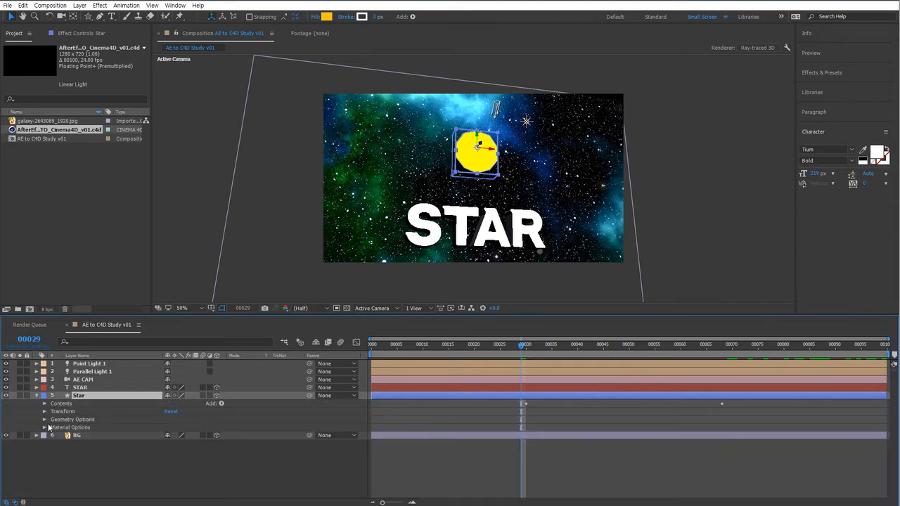
pyautogui.click(44, 404)
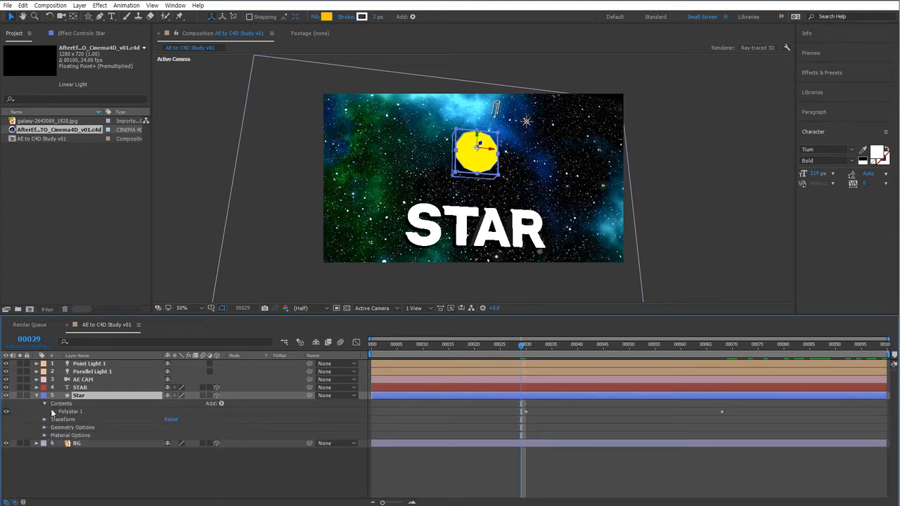
pyautogui.click(52, 412)
pyautogui.click(61, 444)
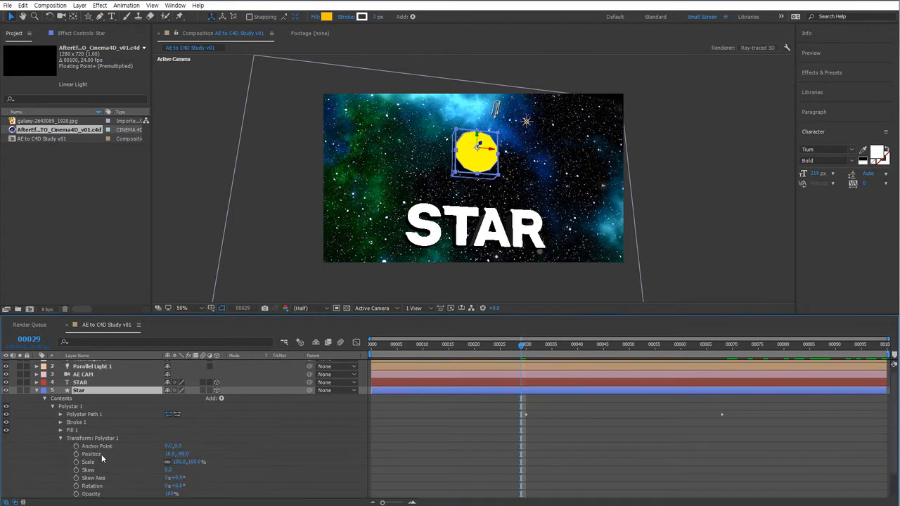
pyautogui.scroll(-2, 111, 450)
pyautogui.click(88, 431)
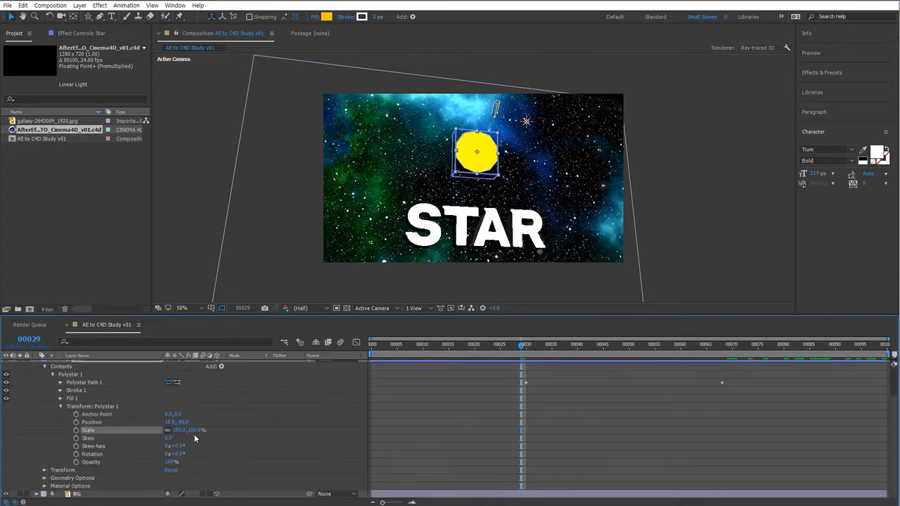
pyautogui.scroll(2, 81, 435)
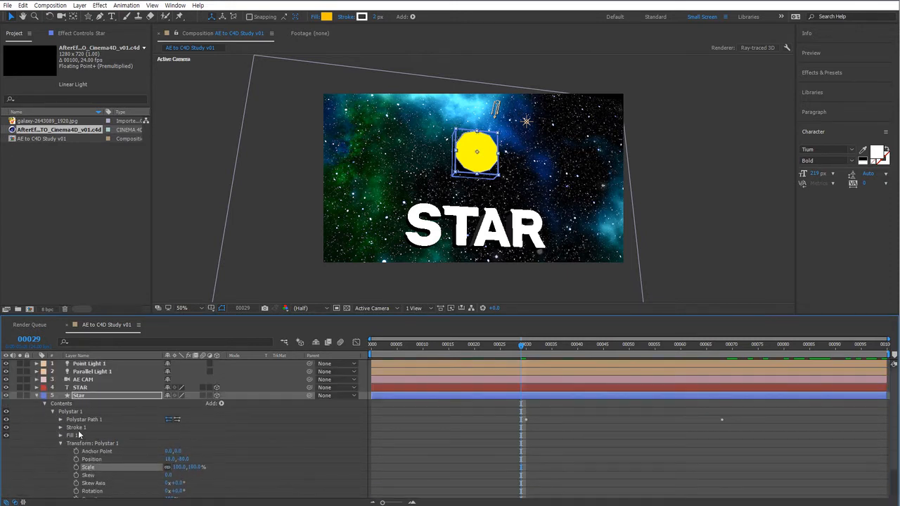
pyautogui.click(46, 404)
pyautogui.click(44, 412)
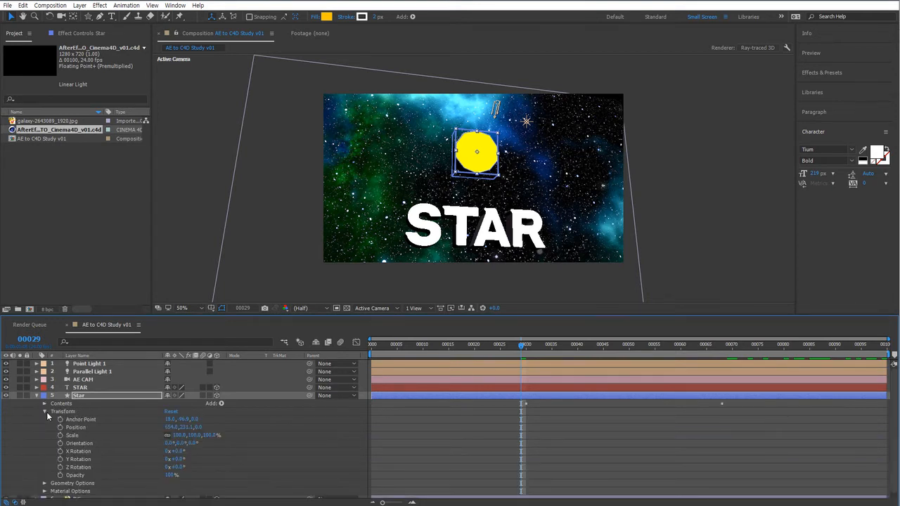
pyautogui.click(53, 413)
pyautogui.click(75, 437)
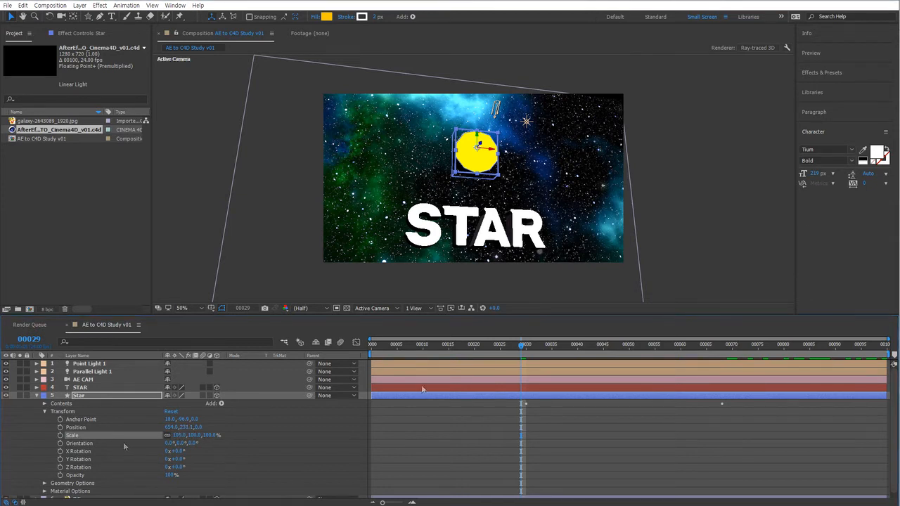
pyautogui.click(153, 437)
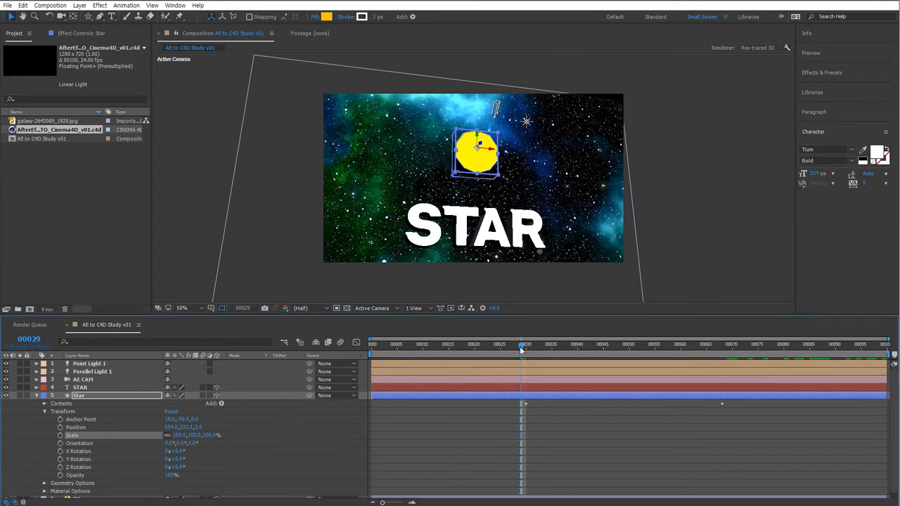
# Step to frame 30, set the Star layer's Scale to 0% and add a Scale keyframe.
pyautogui.press('pagedown')
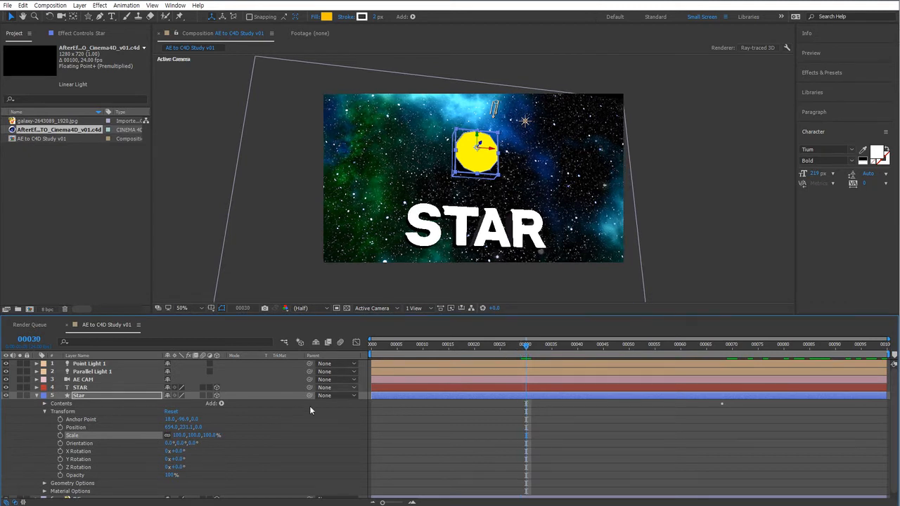
pyautogui.click(178, 435)
pyautogui.write('0')
pyautogui.press('Return')
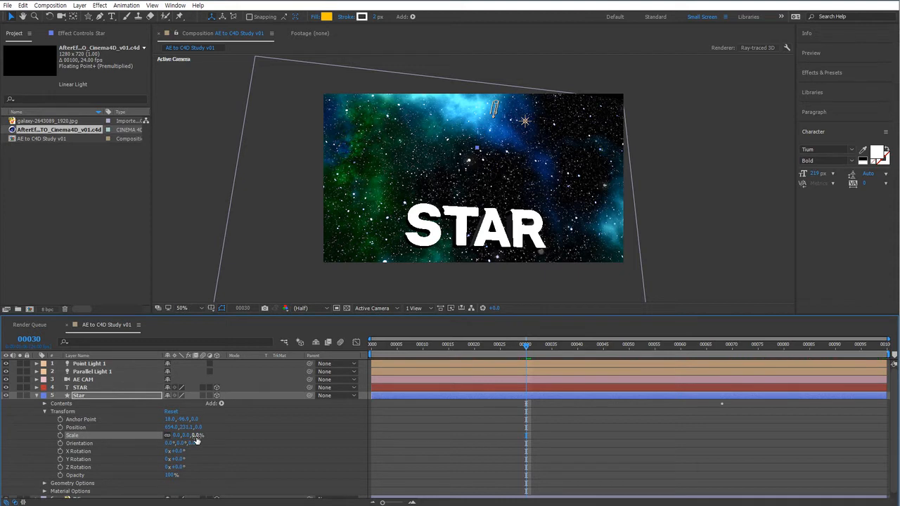
pyautogui.click(59, 435)
# Move to frame 68 and set the Star layer's Scale to 100% as a second keyframe.
pyautogui.click(721, 345)
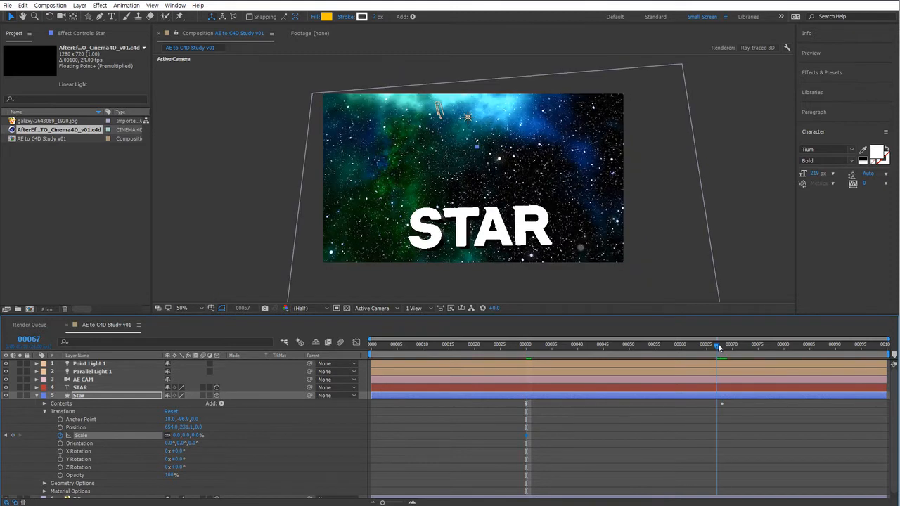
pyautogui.click(178, 435)
pyautogui.write('100')
pyautogui.press('Return')
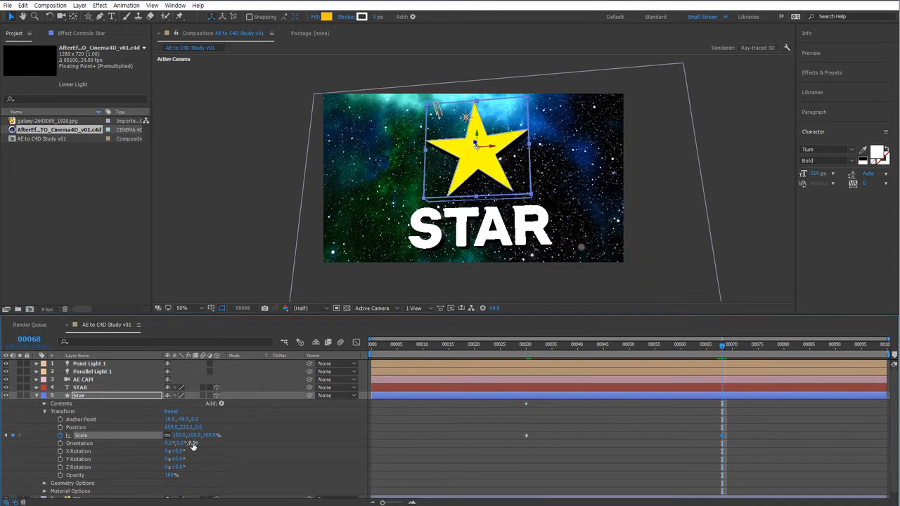
# Select the Scale keyframes and open the Graph Editor to view the Star layer's Rotation and Scale curves.
pyautogui.click(645, 438)
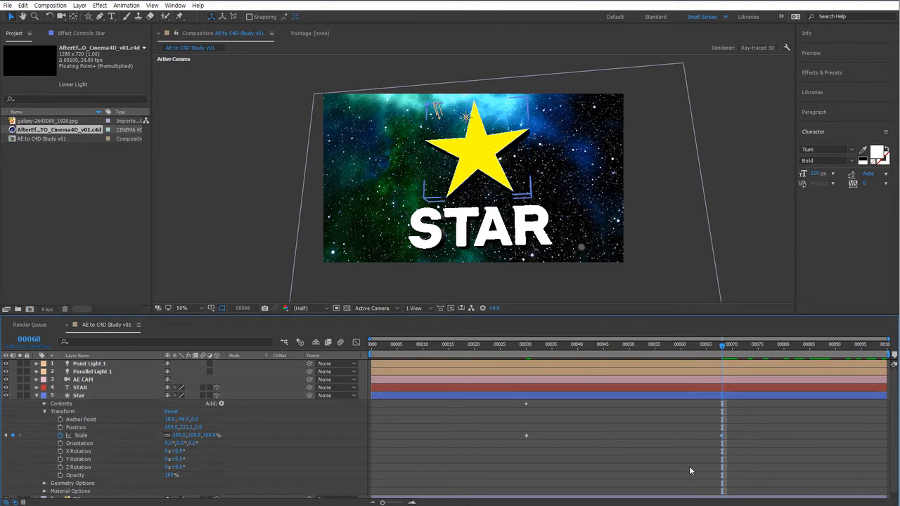
pyautogui.click(721, 437)
pyautogui.click(719, 441)
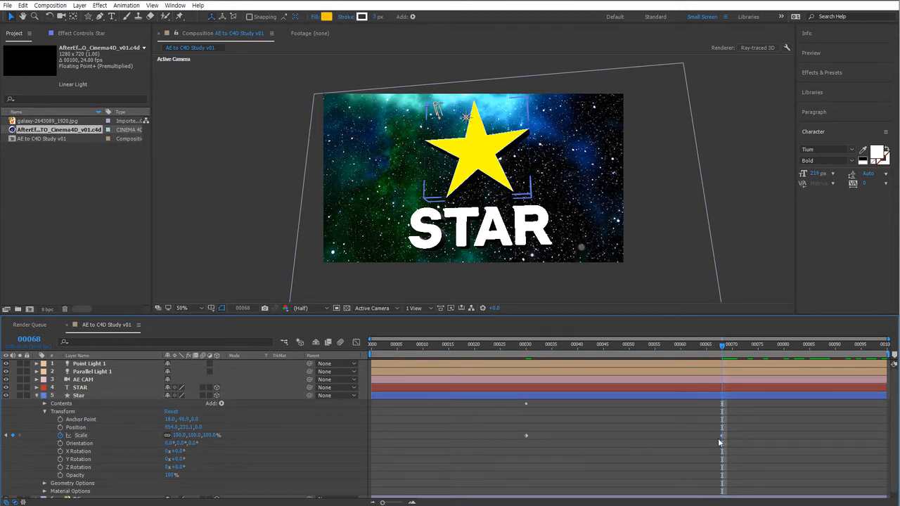
pyautogui.moveTo(700, 425); pyautogui.dragTo(736, 447)
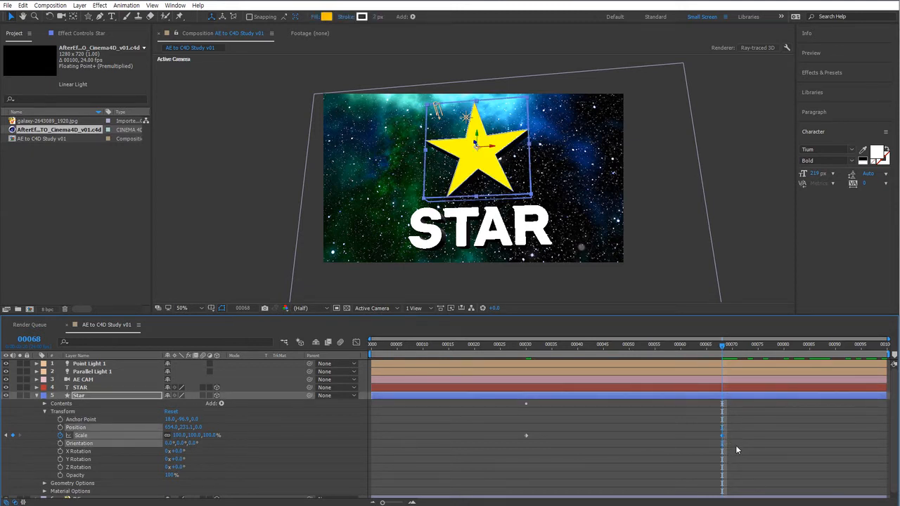
pyautogui.click(735, 445)
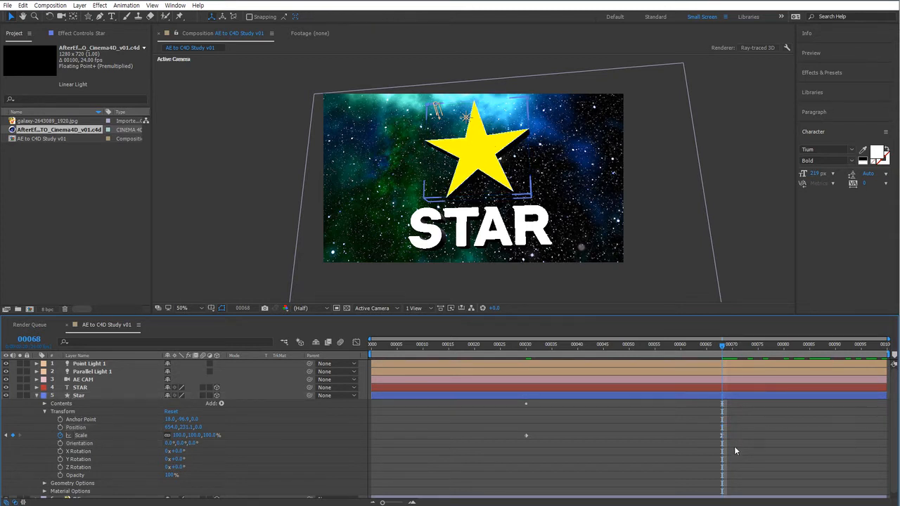
pyautogui.click(721, 437)
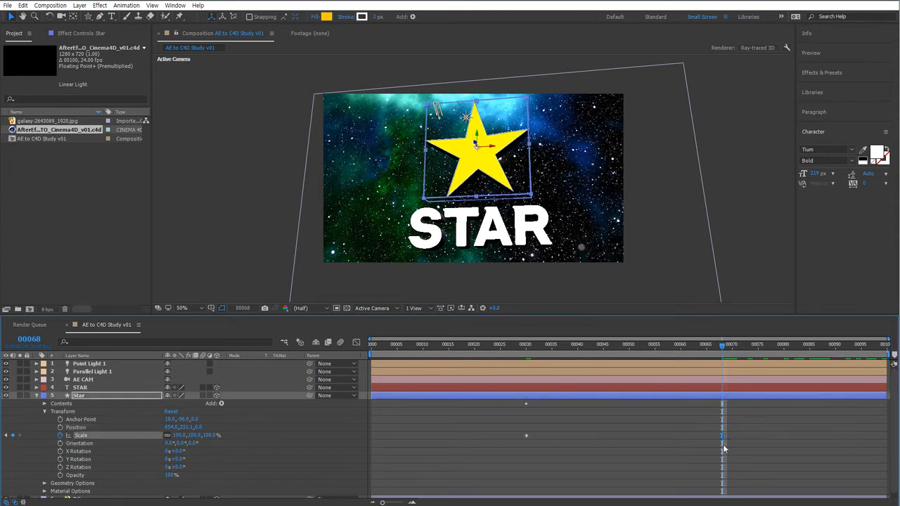
pyautogui.click(391, 436)
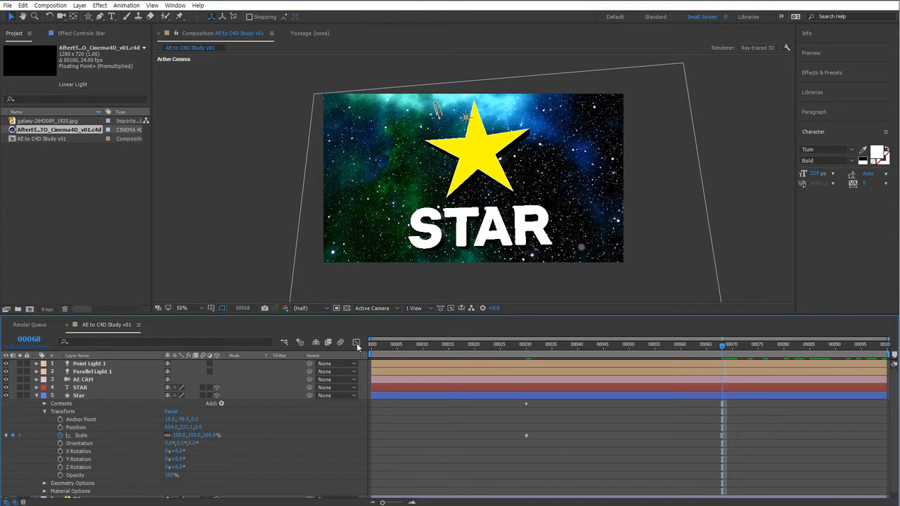
pyautogui.click(89, 395)
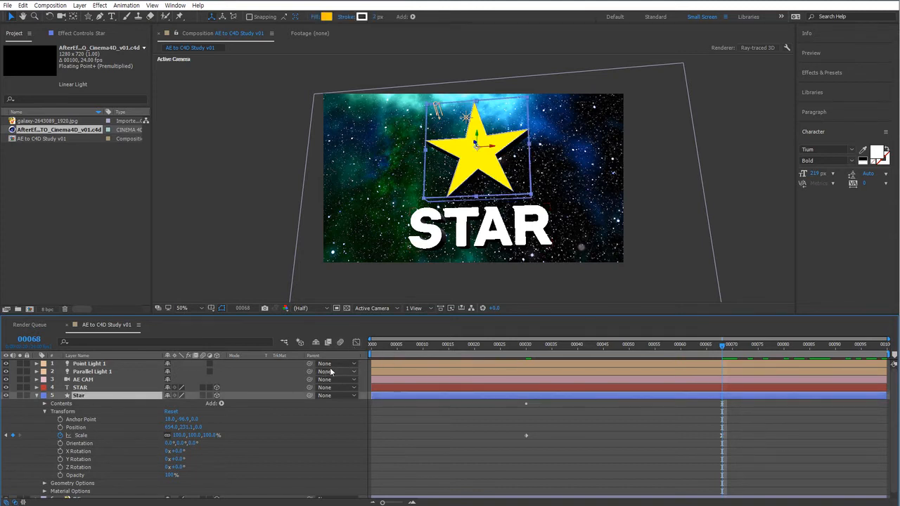
pyautogui.click(356, 342)
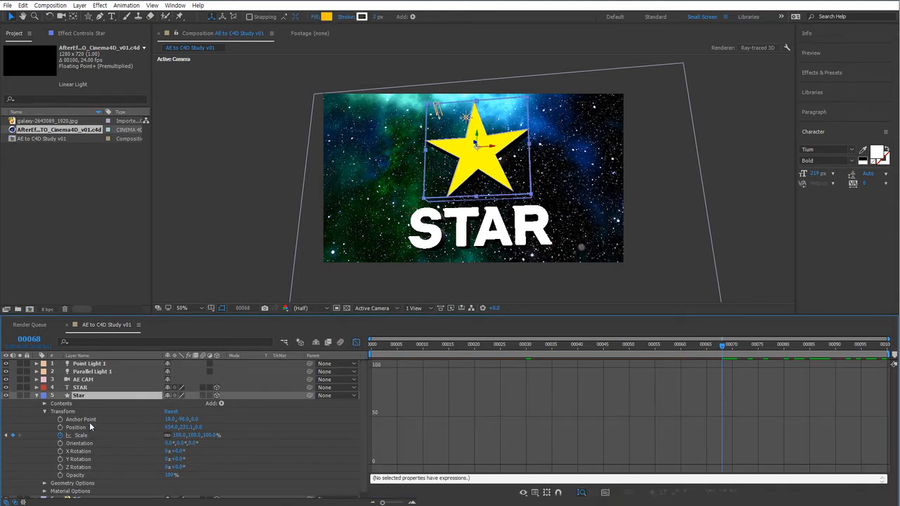
pyautogui.press('u')
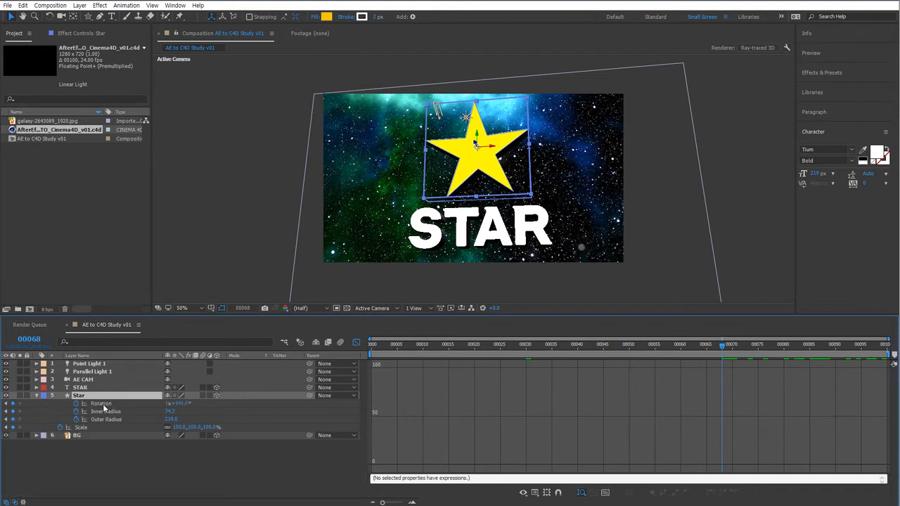
pyautogui.click(102, 405)
pyautogui.keyDown('shift'); pyautogui.click(85, 429); pyautogui.keyUp('shift')
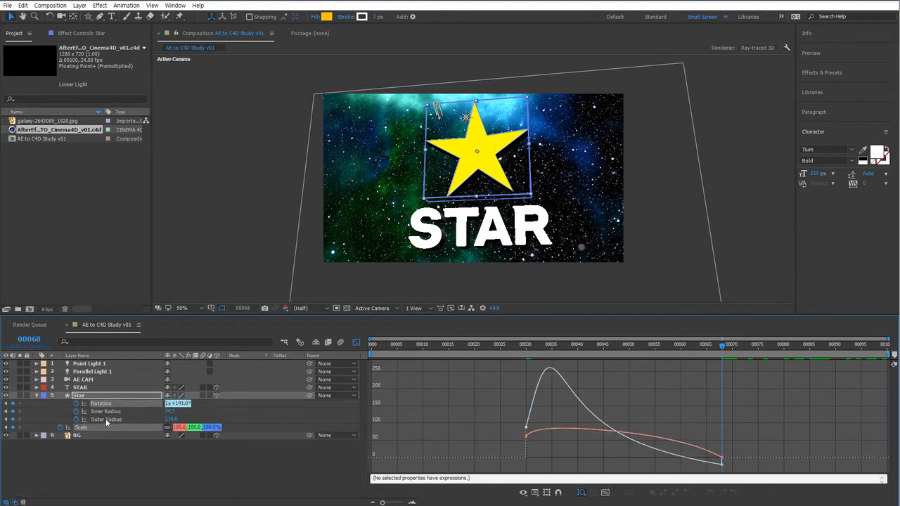
# Compare the Star layer's Inner and Outer Radius curves with its Scale curve in the Graph Editor, then return to the layer bars at frame 74.
pyautogui.keyDown('shift'); pyautogui.click(105, 419); pyautogui.keyUp('shift')
pyautogui.keyDown('shift'); pyautogui.click(106, 412); pyautogui.keyUp('shift')
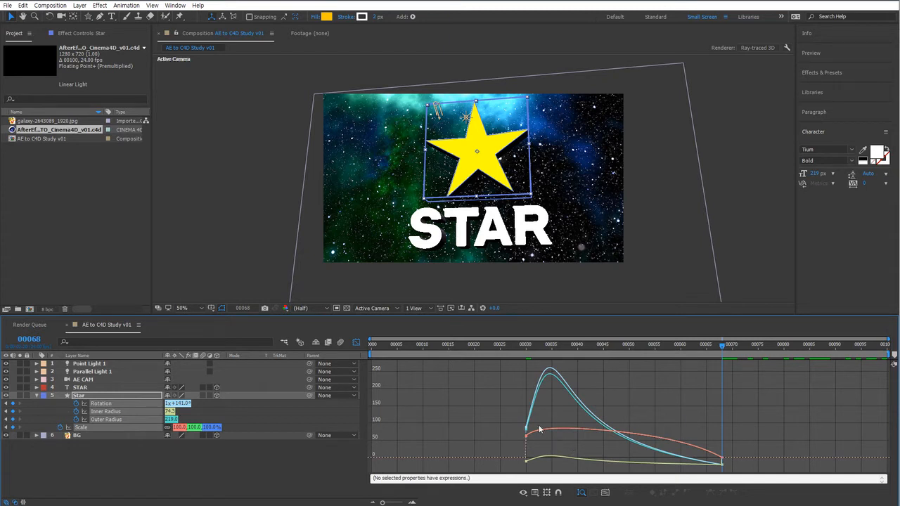
pyautogui.moveTo(709, 433); pyautogui.dragTo(649, 469)
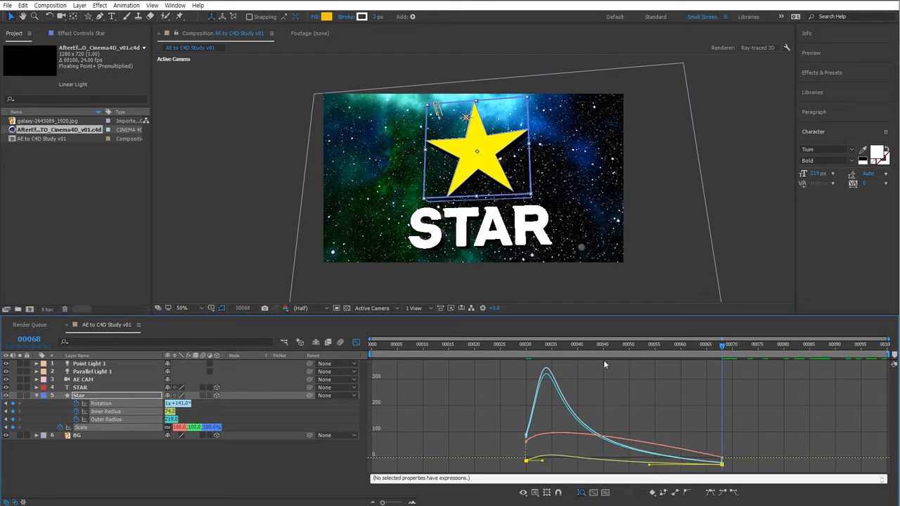
pyautogui.click(355, 342)
pyautogui.moveTo(537, 345); pyautogui.dragTo(754, 362)
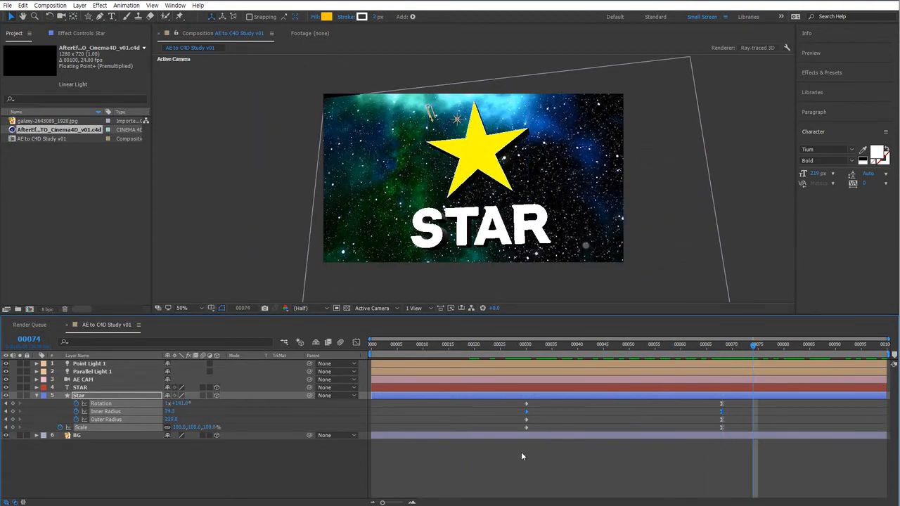
pyautogui.click(522, 453)
# Select the AE to C4D Study v01 composition and export it to Cinema 4D, extruding text as shapes.
pyautogui.click(49, 167)
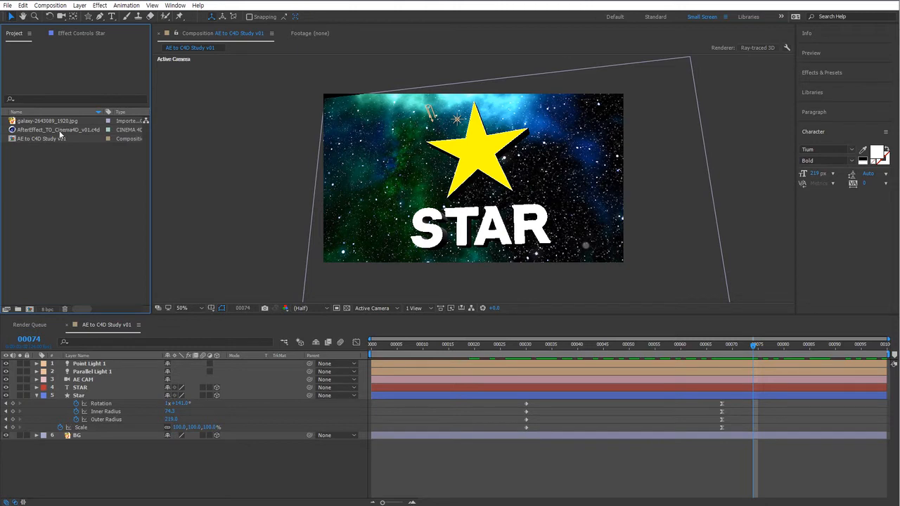
pyautogui.click(56, 138)
pyautogui.click(10, 6)
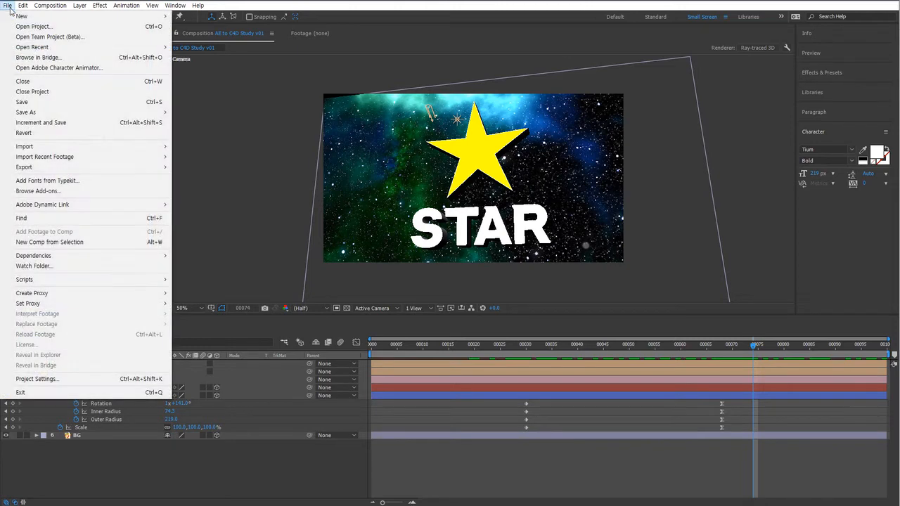
pyautogui.moveTo(80, 169)
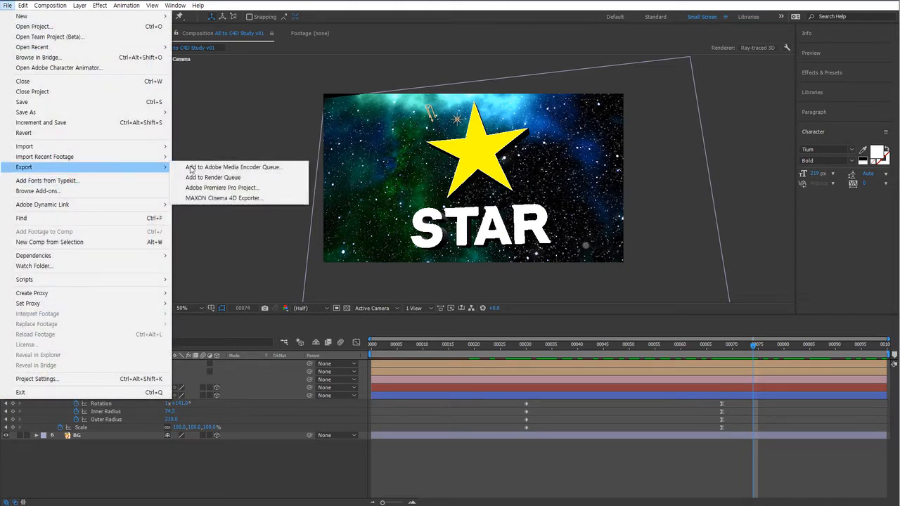
pyautogui.click(195, 199)
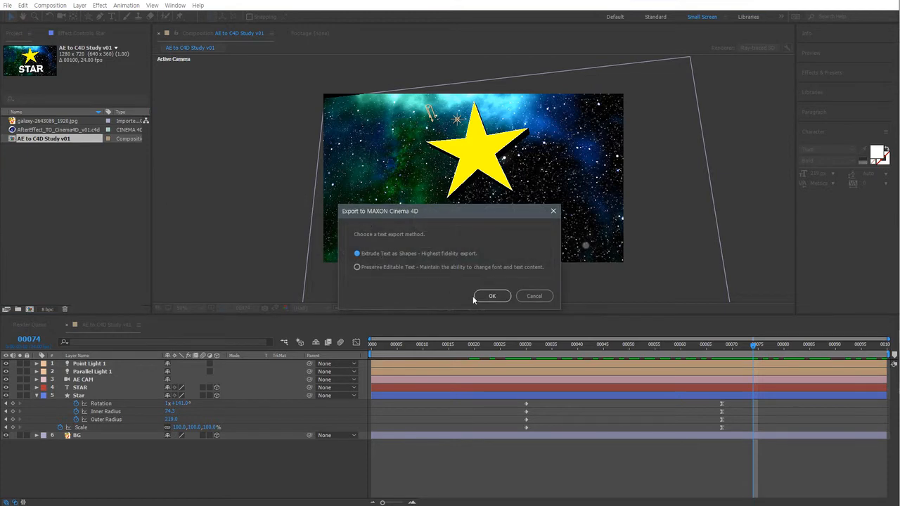
pyautogui.click(491, 296)
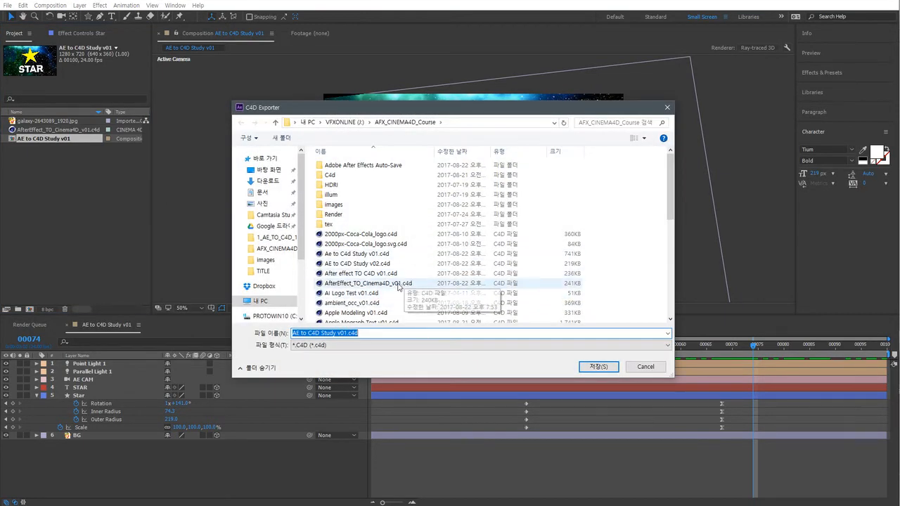
# Save the export over the existing file name changed to AfterEffect_TO_Cinema4D_v02.c4d.
pyautogui.click(380, 283)
pyautogui.click(371, 336)
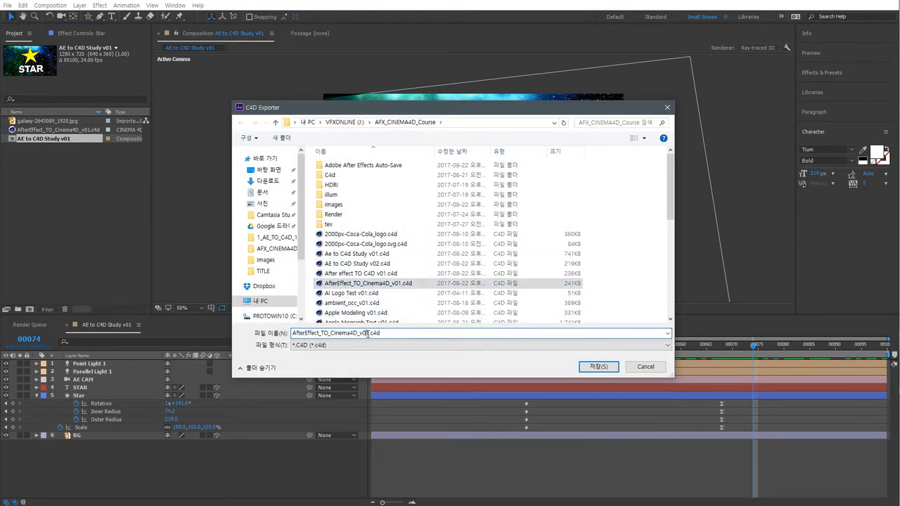
pyautogui.press('BackSpace')
pyautogui.write('2')
pyautogui.press('Return')
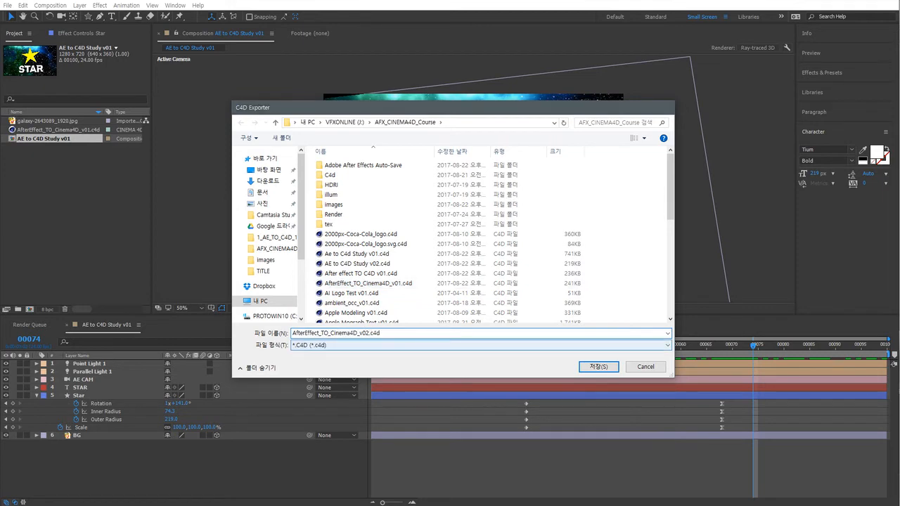
# Import AfterEffect_TO_Cinema4D_v02.c4d into the project and open it in Cinema 4D.
pyautogui.doubleClick(54, 174)
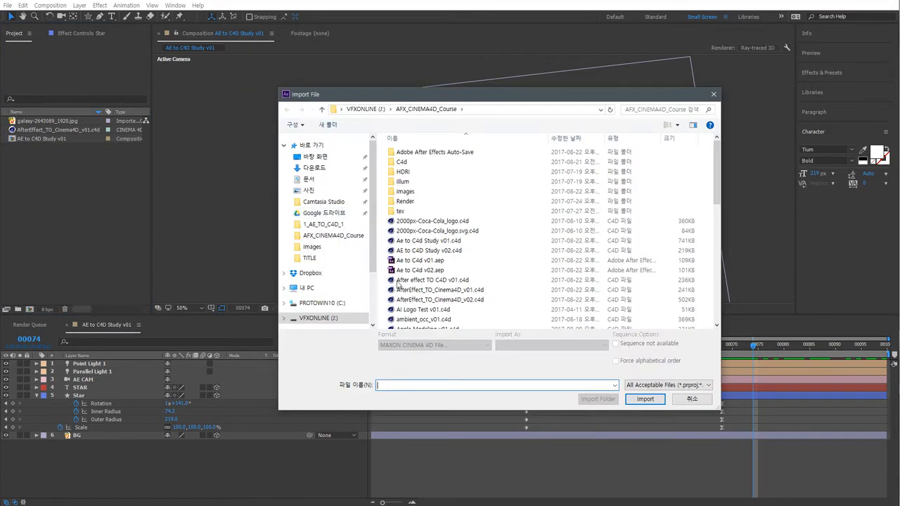
pyautogui.doubleClick(436, 300)
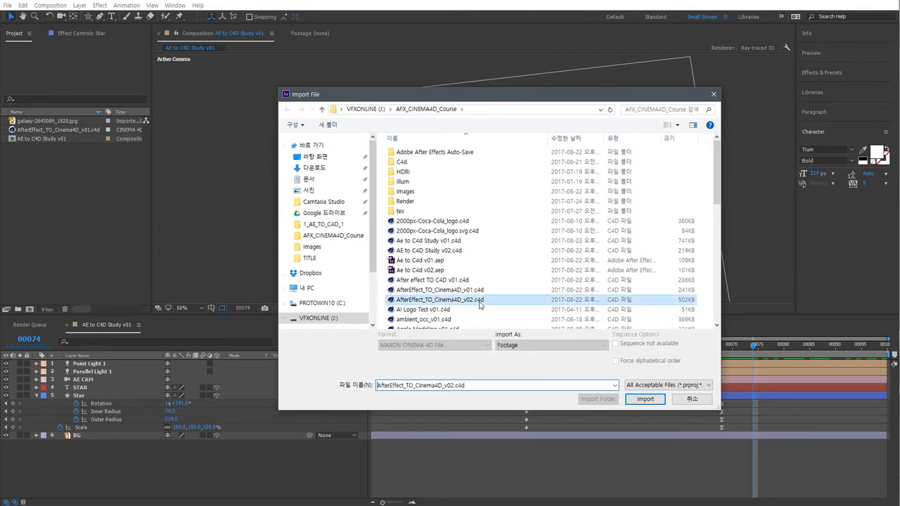
pyautogui.click(76, 130)
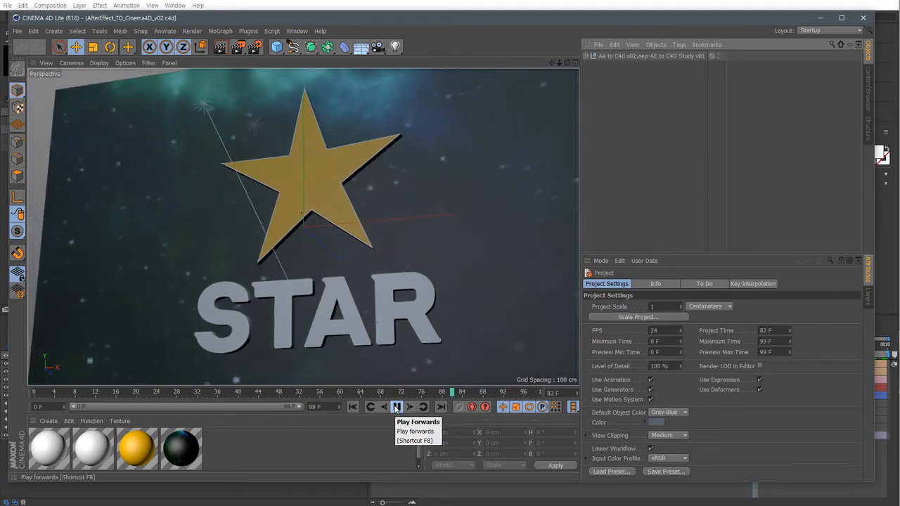
# Play the animation and expand the Star extrude objects in the object hierarchy to examine their splines.
pyautogui.click(396, 407)
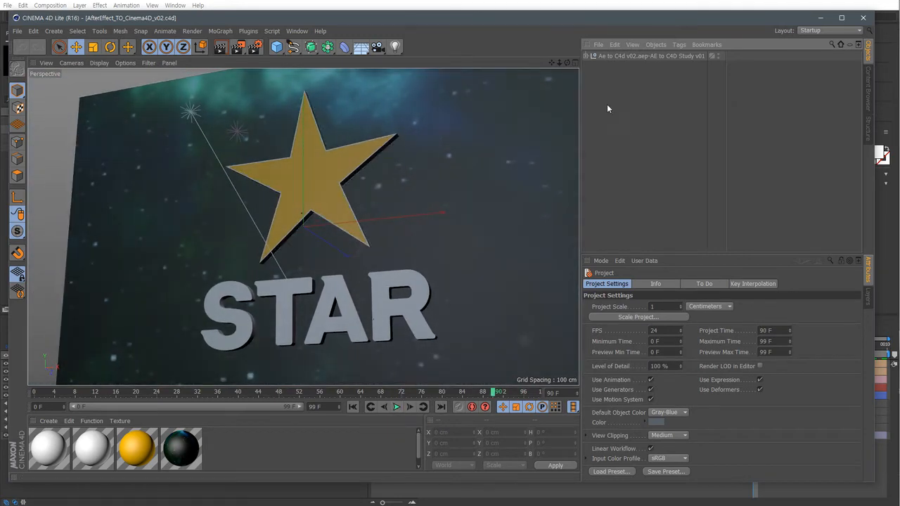
pyautogui.click(585, 56)
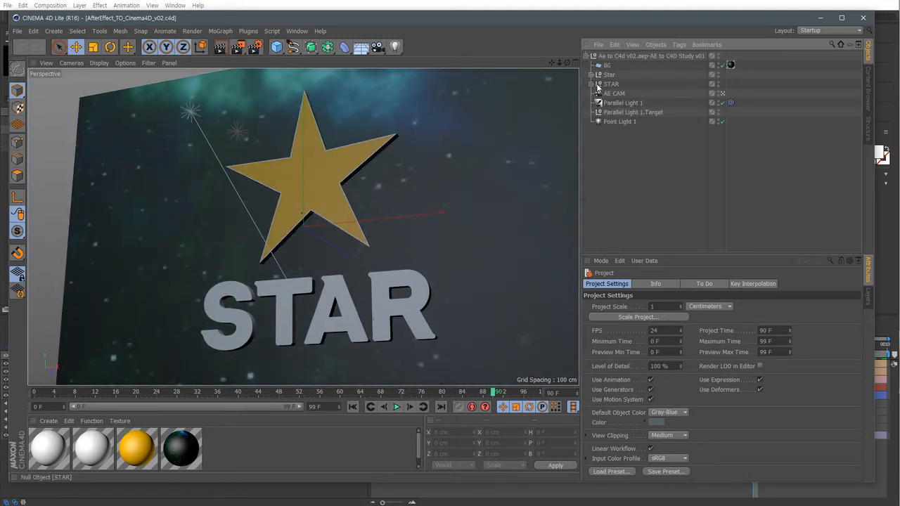
pyautogui.click(590, 75)
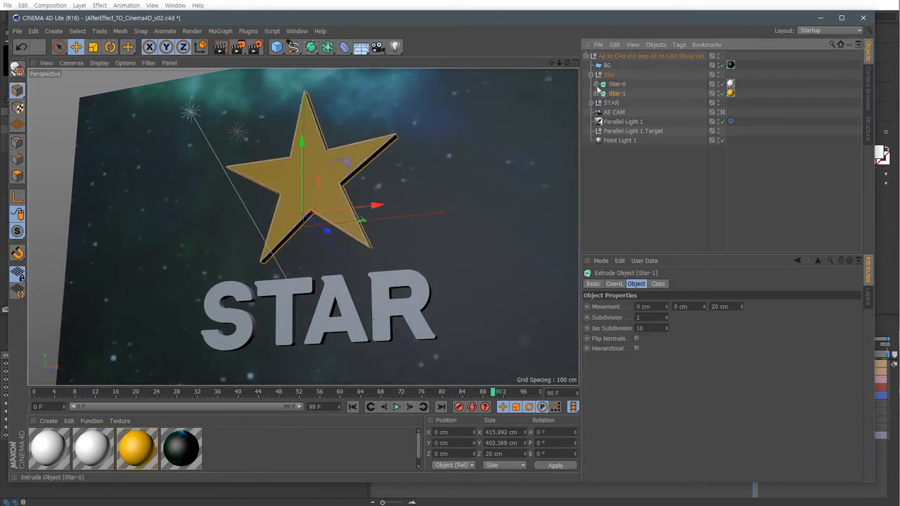
pyautogui.click(596, 84)
pyautogui.click(596, 103)
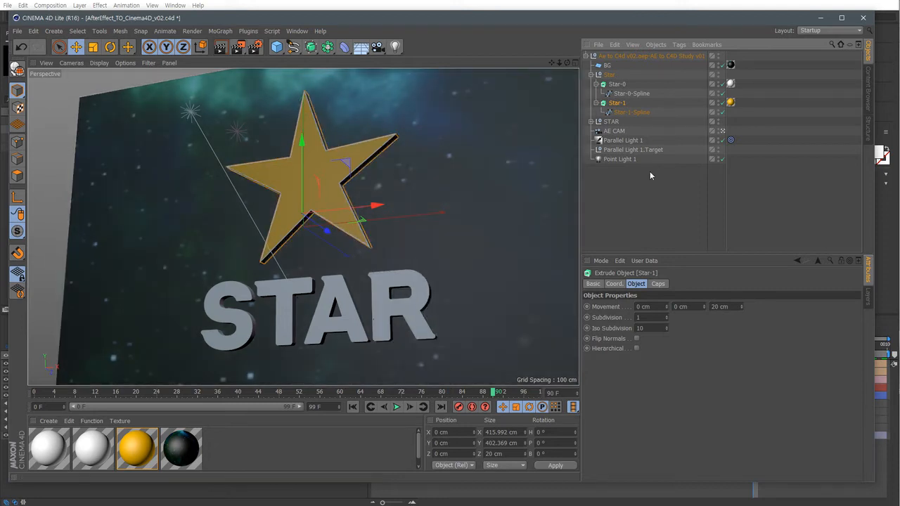
pyautogui.click(632, 94)
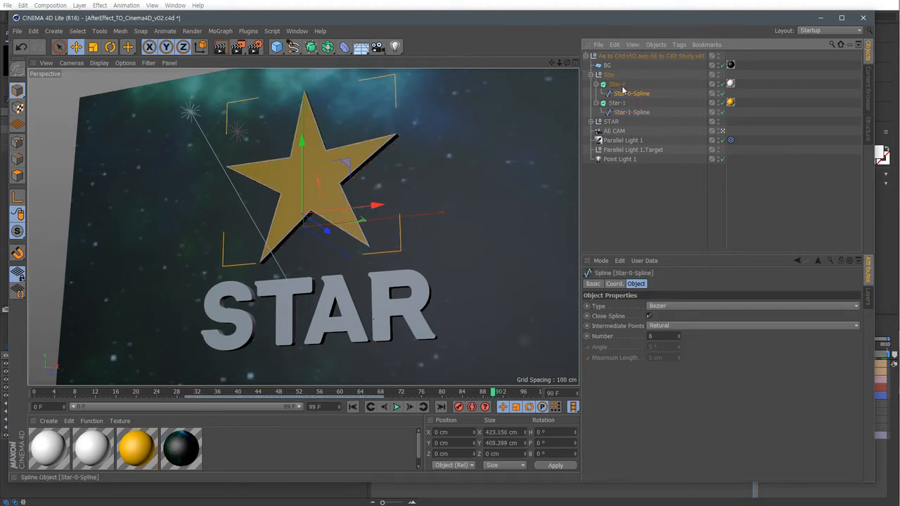
# Temporarily disable and re-enable the star and S letter extrude objects to inspect their spline outlines.
pyautogui.click(687, 85)
pyautogui.click(720, 84)
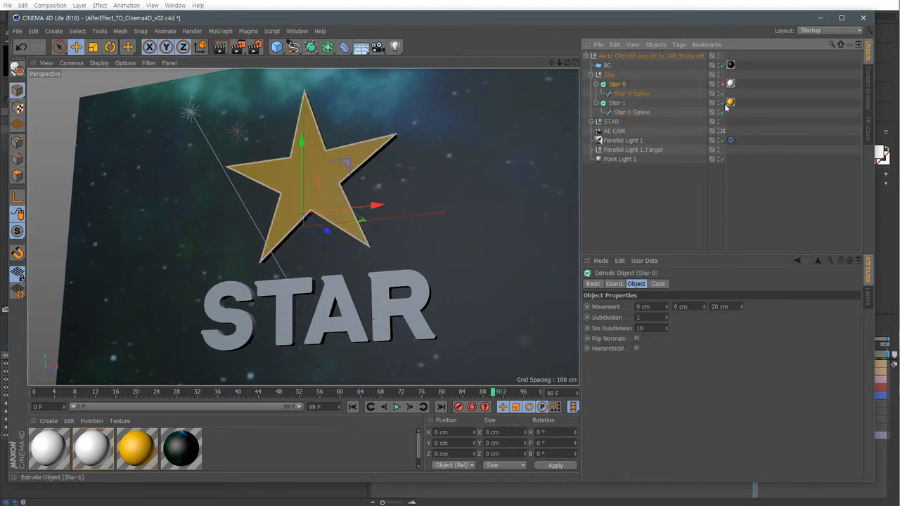
pyautogui.click(722, 102)
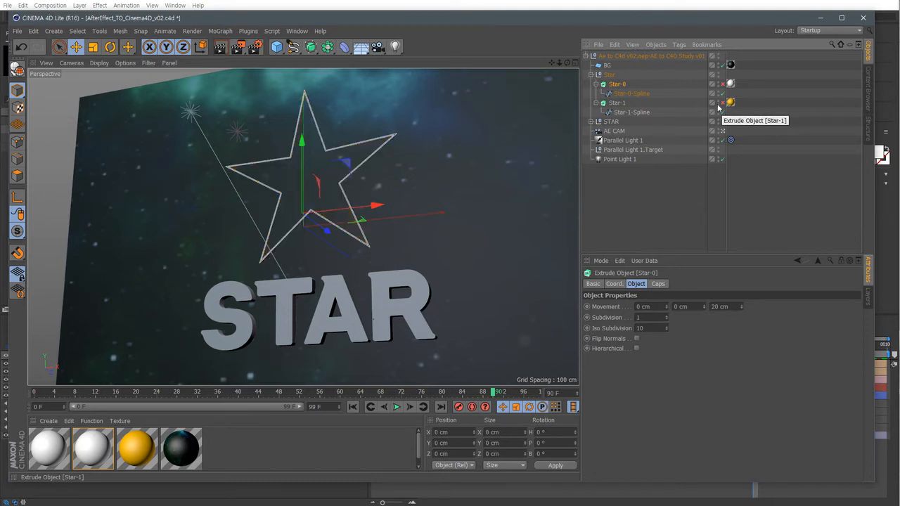
pyautogui.click(590, 121)
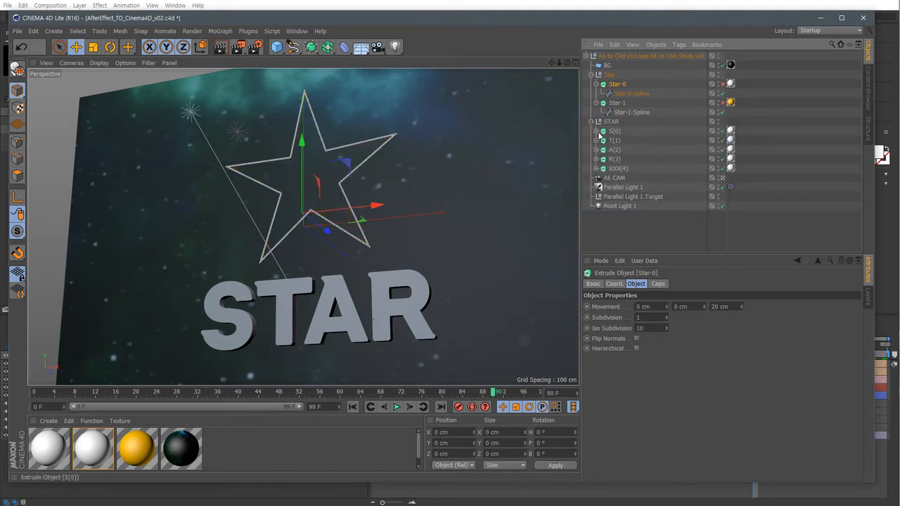
pyautogui.click(596, 131)
pyautogui.click(721, 131)
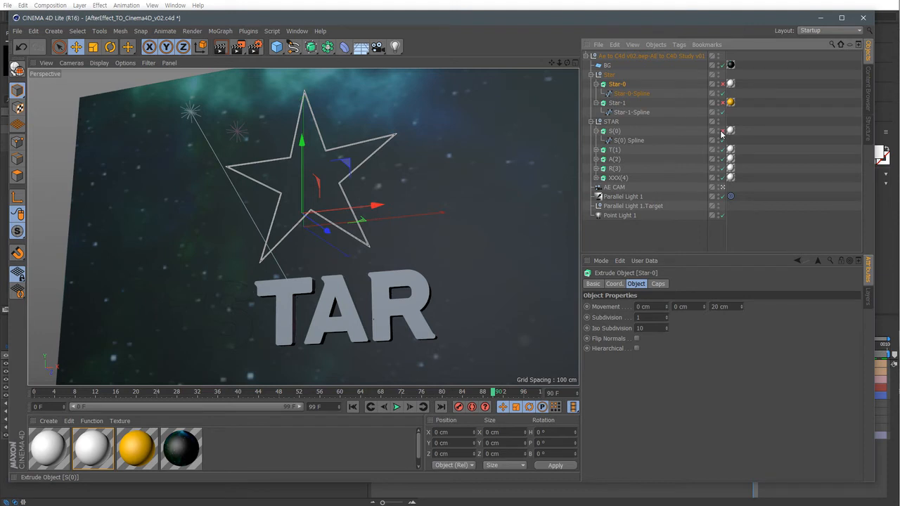
pyautogui.click(237, 298)
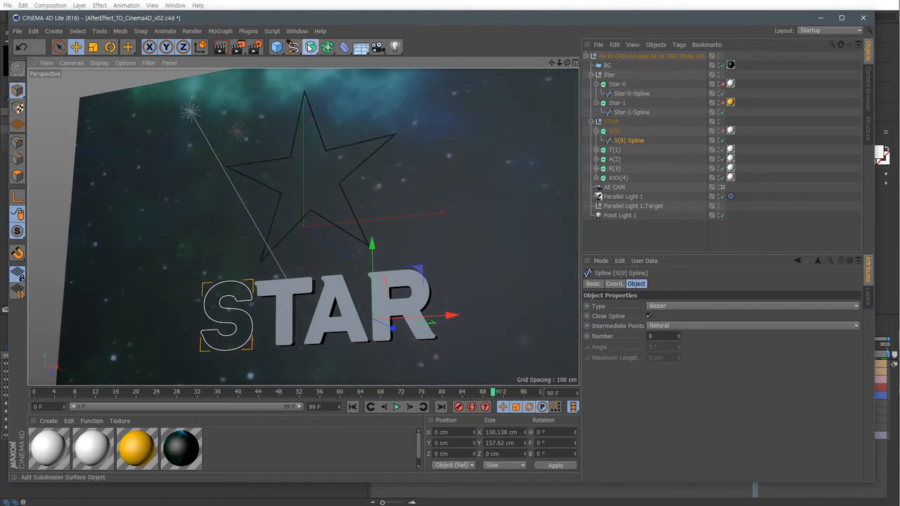
pyautogui.click(311, 47)
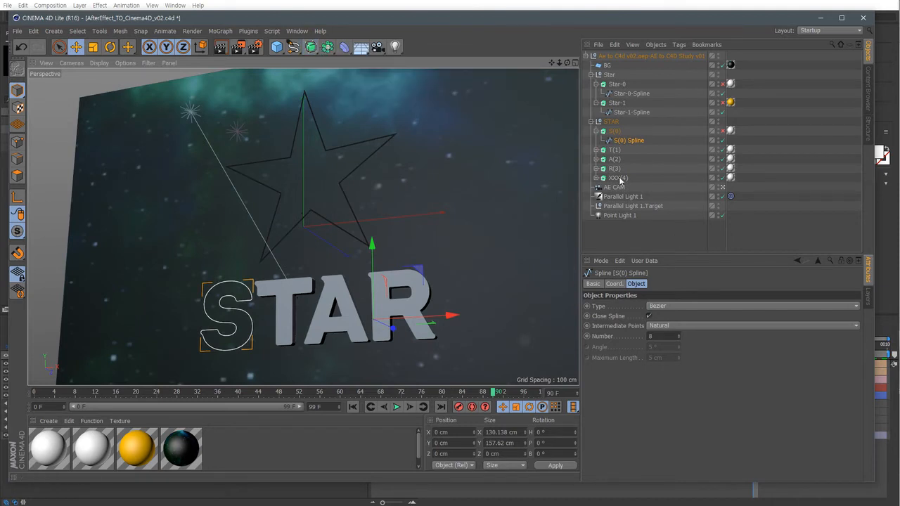
pyautogui.click(722, 132)
pyautogui.click(722, 103)
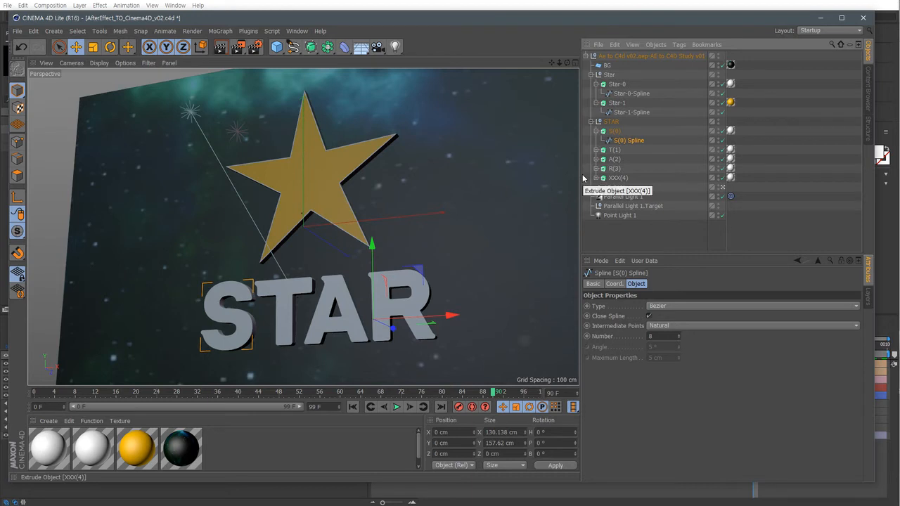
# Open the Timeline and expand the Star object's Position, Scale and spline tracks.
pyautogui.click(631, 112)
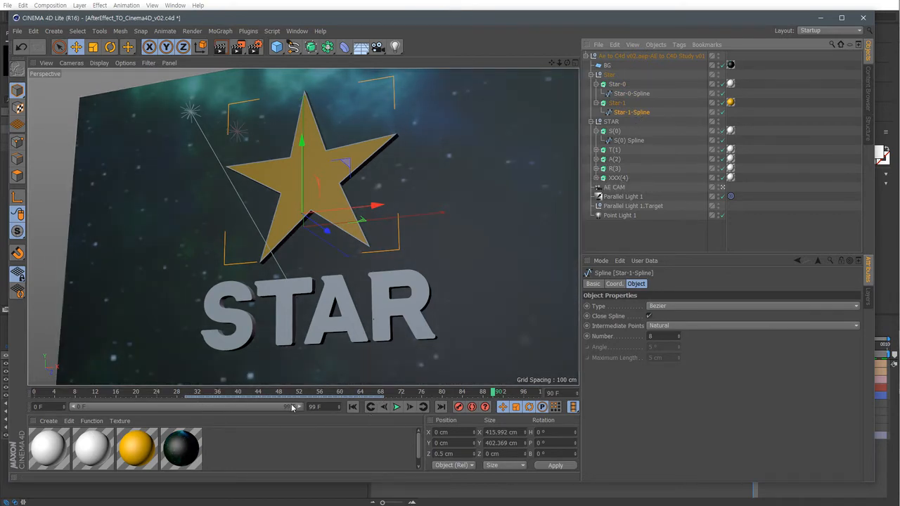
pyautogui.click(296, 31)
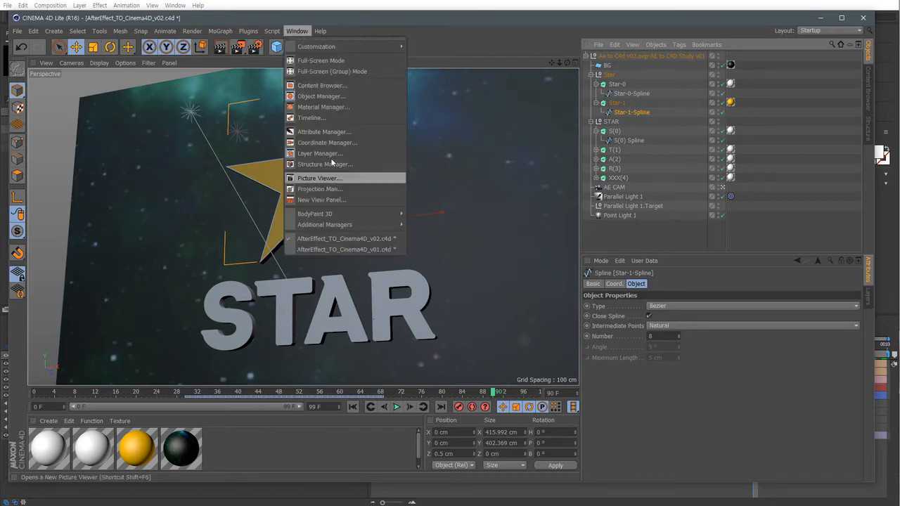
pyautogui.click(312, 118)
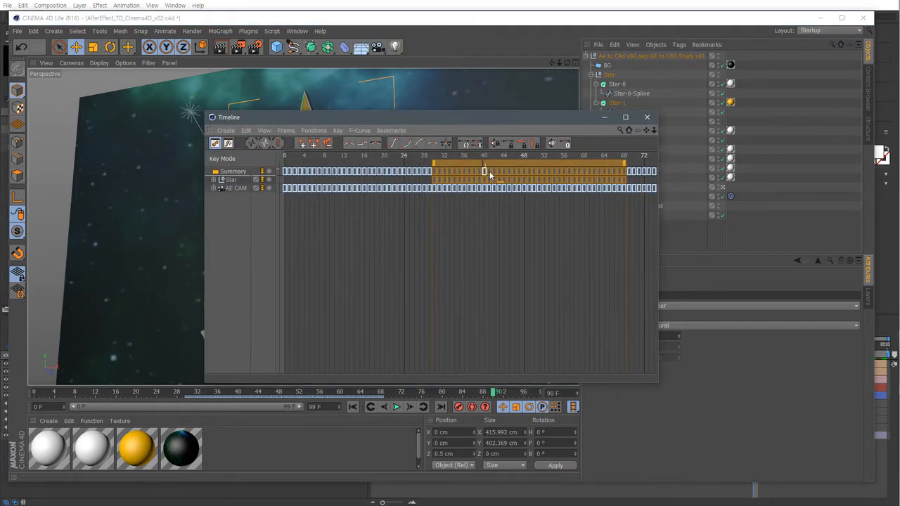
pyautogui.click(213, 179)
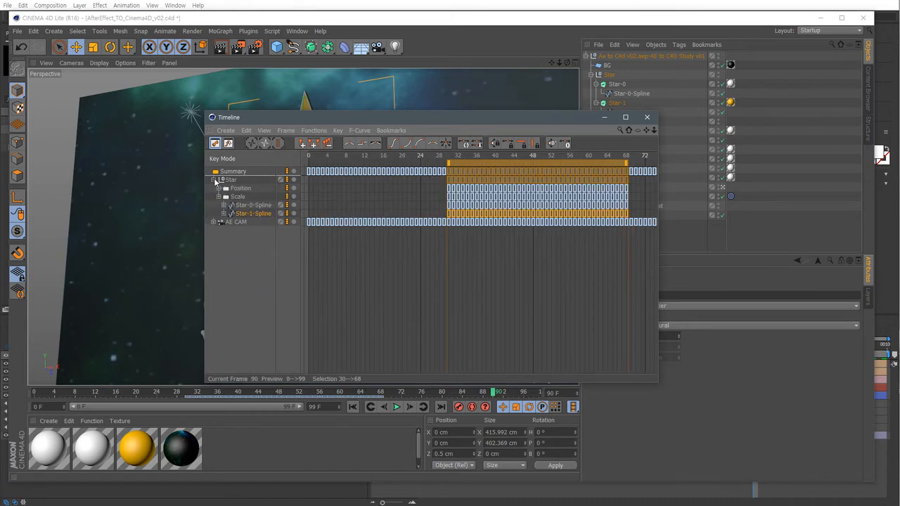
pyautogui.click(251, 204)
pyautogui.click(253, 213)
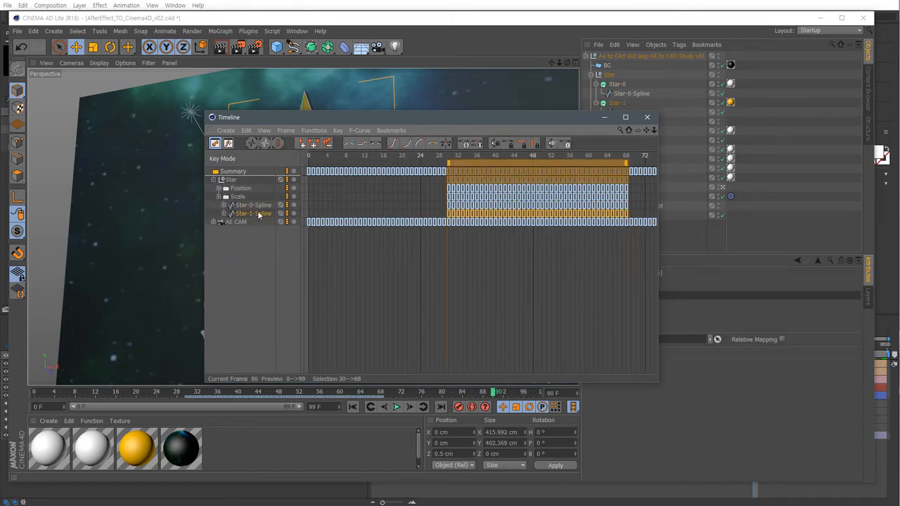
pyautogui.click(260, 208)
pyautogui.moveTo(387, 121); pyautogui.dragTo(485, 211)
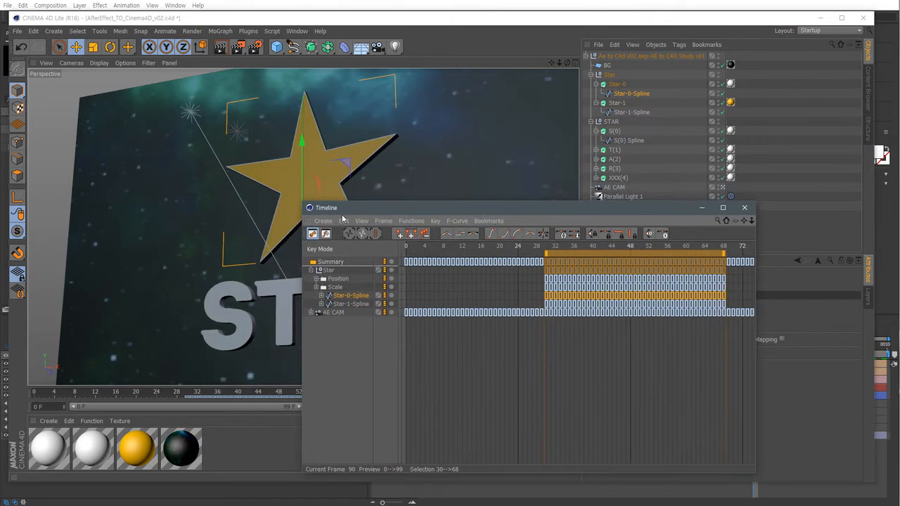
pyautogui.click(361, 305)
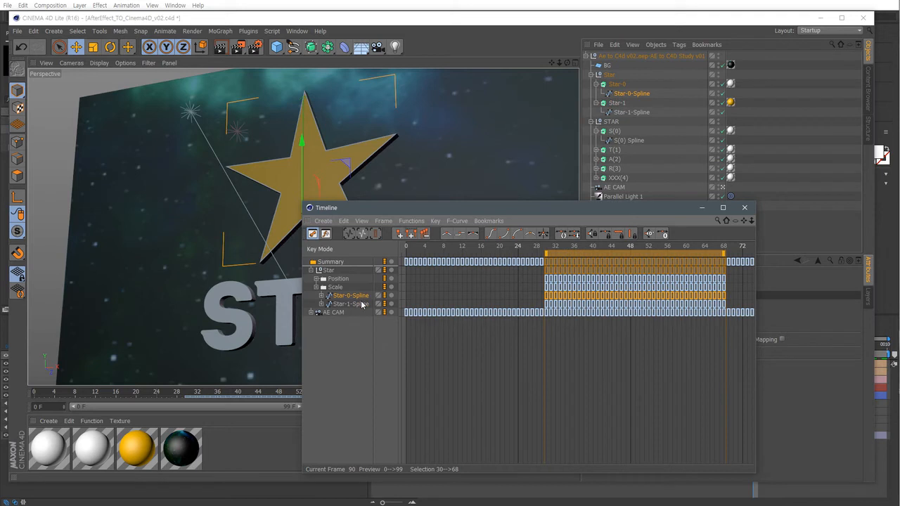
# Expand the AE CAM Position and Rotation tracks in the Timeline to examine its keyframes.
pyautogui.click(311, 313)
pyautogui.click(316, 320)
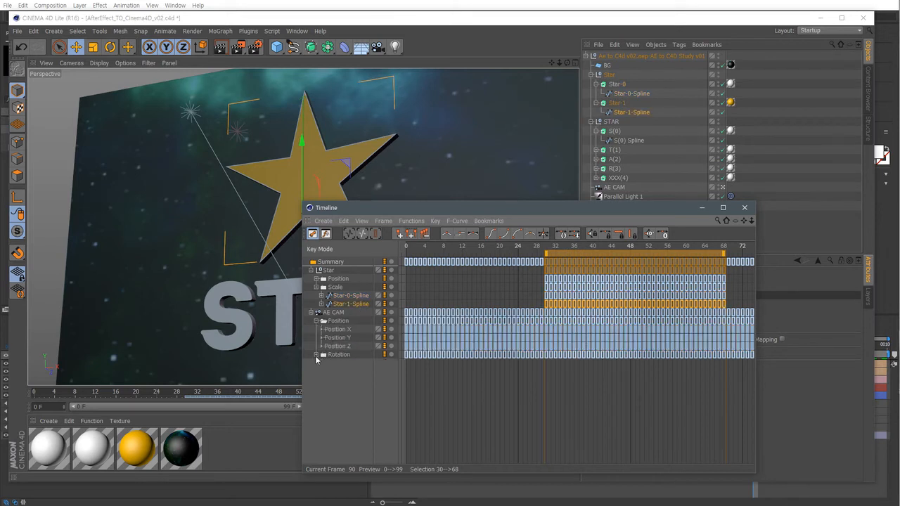
pyautogui.click(320, 355)
pyautogui.click(316, 355)
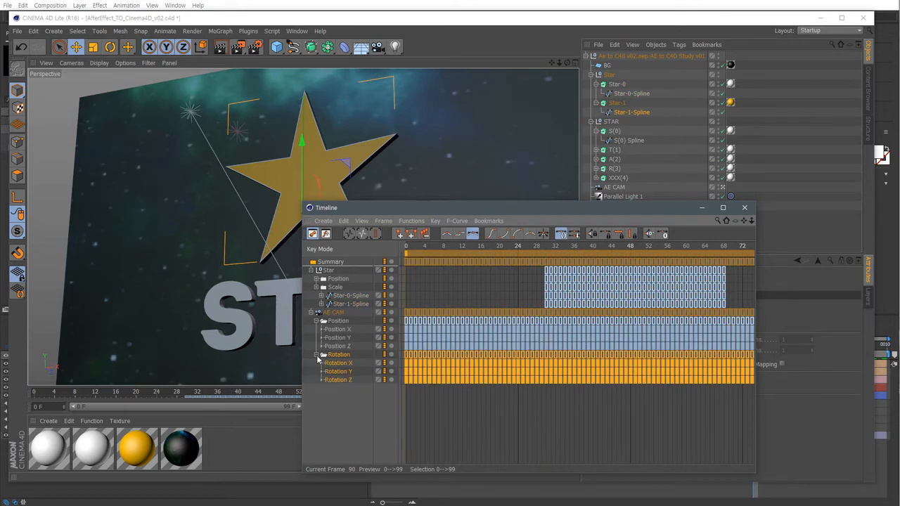
pyautogui.click(353, 395)
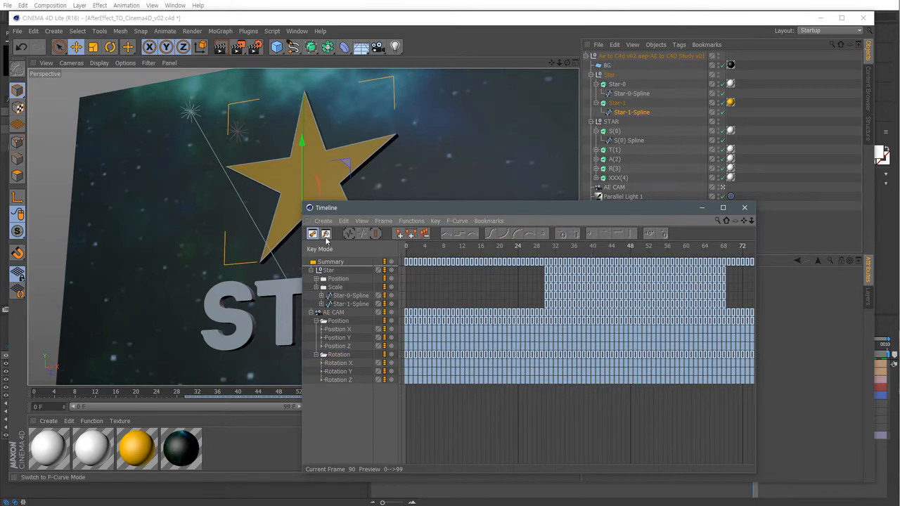
# Examine all Star and AE CAM animation curves in F-Curve mode, framed to fit, then close the Timeline.
pyautogui.click(326, 234)
pyautogui.moveTo(362, 401); pyautogui.dragTo(348, 355)
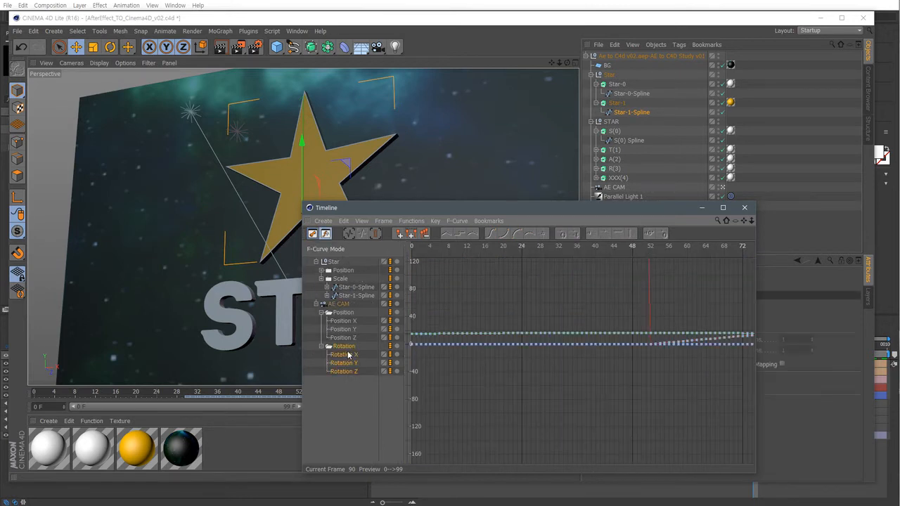
pyautogui.moveTo(357, 394); pyautogui.dragTo(343, 262)
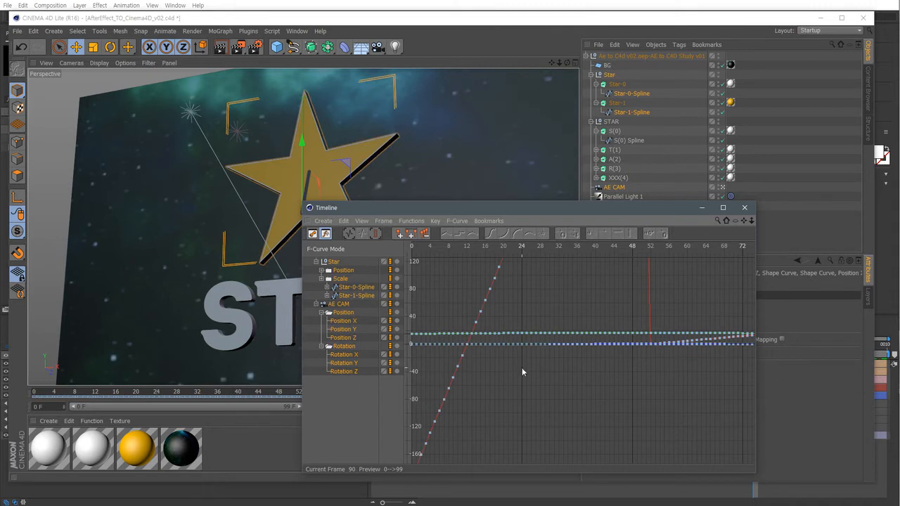
pyautogui.click(384, 220)
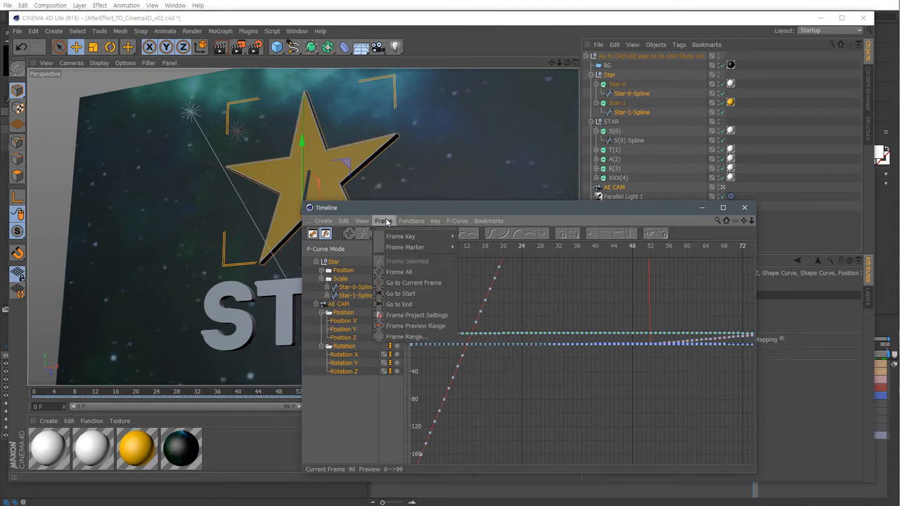
pyautogui.click(398, 272)
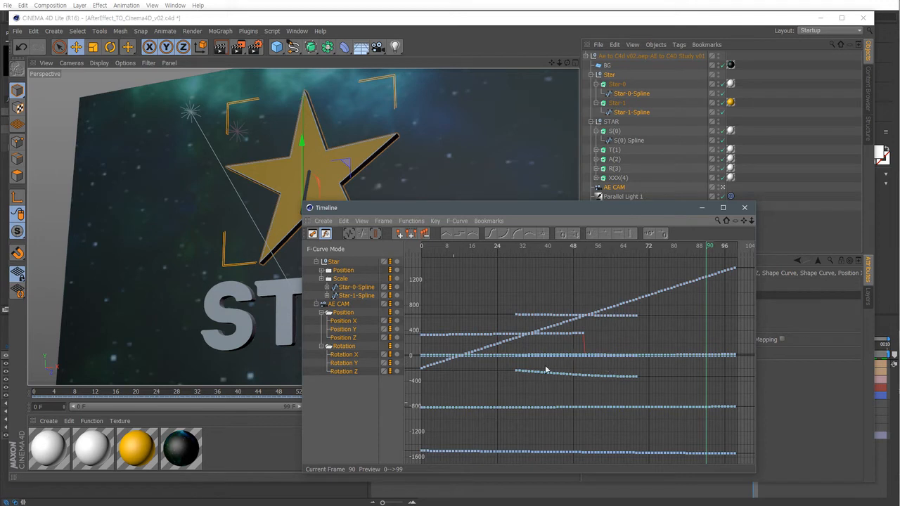
pyautogui.click(745, 208)
# Inspect the settings of Point Light 1 and Parallel Light 1 in the scene.
pyautogui.click(646, 232)
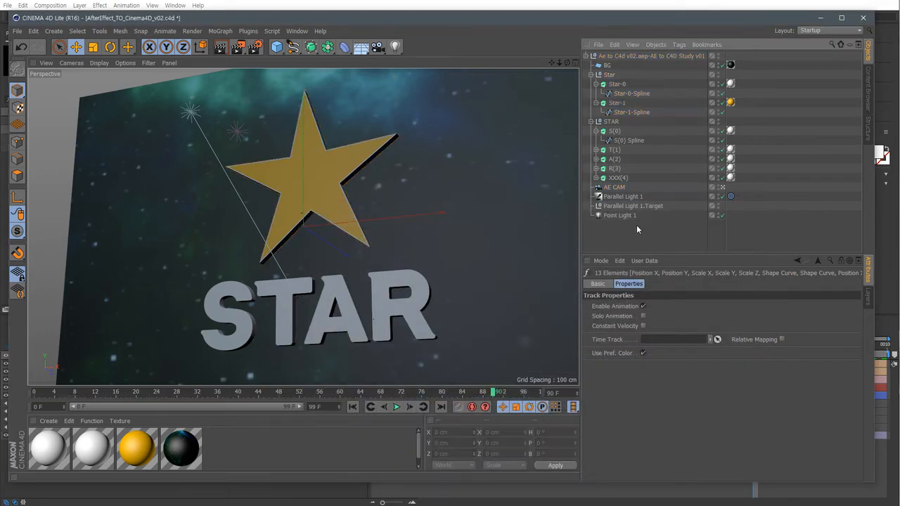
pyautogui.click(619, 215)
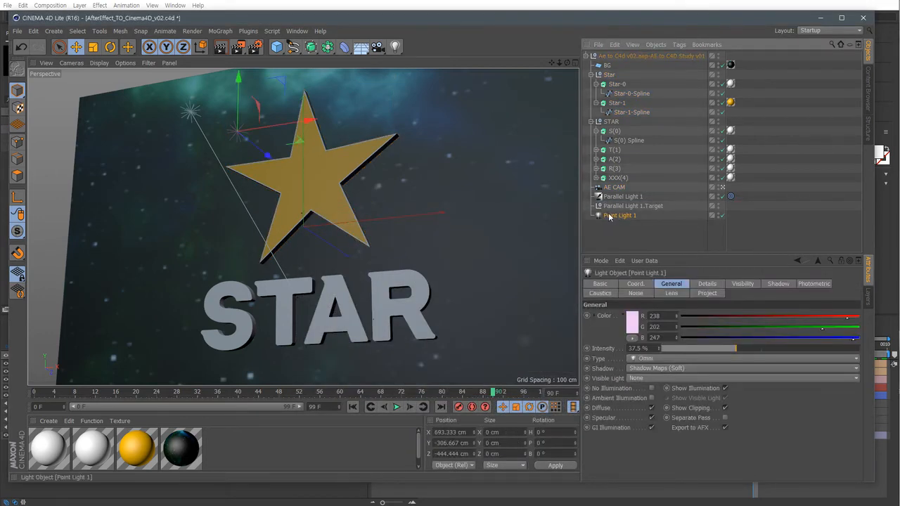
pyautogui.click(395, 47)
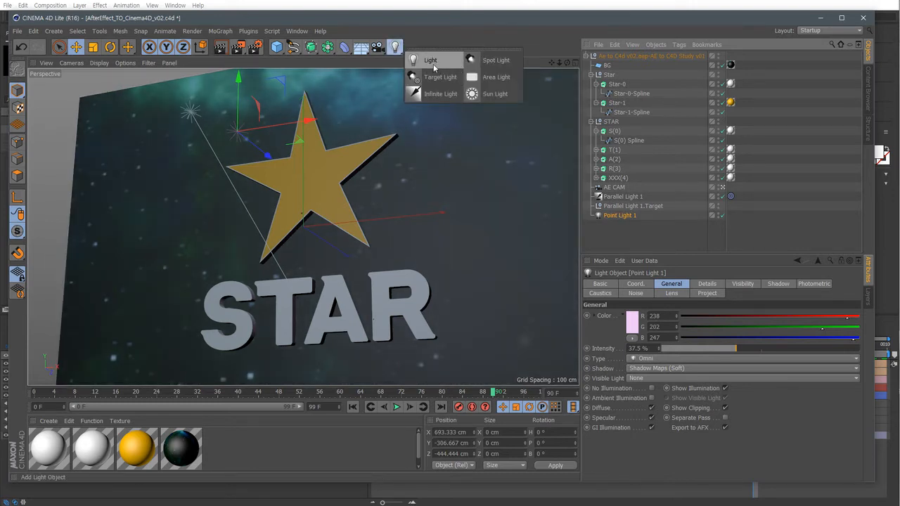
pyautogui.click(629, 226)
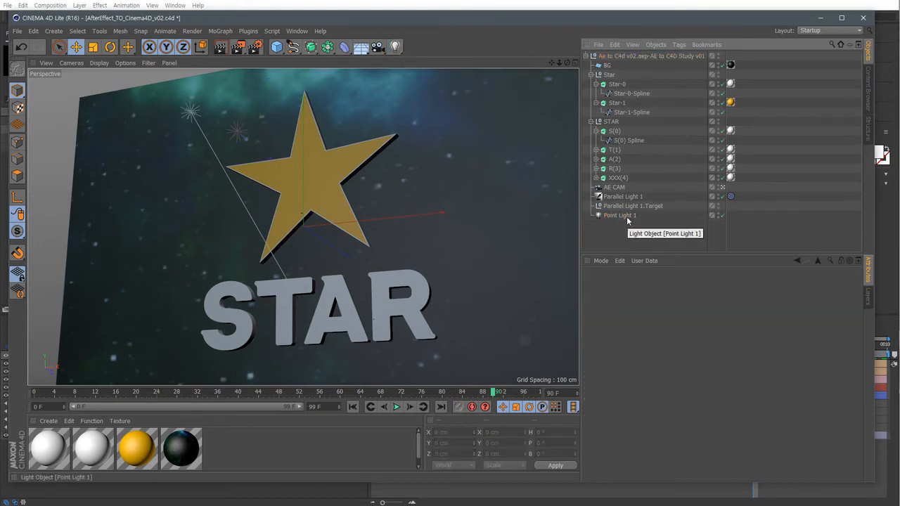
pyautogui.click(624, 197)
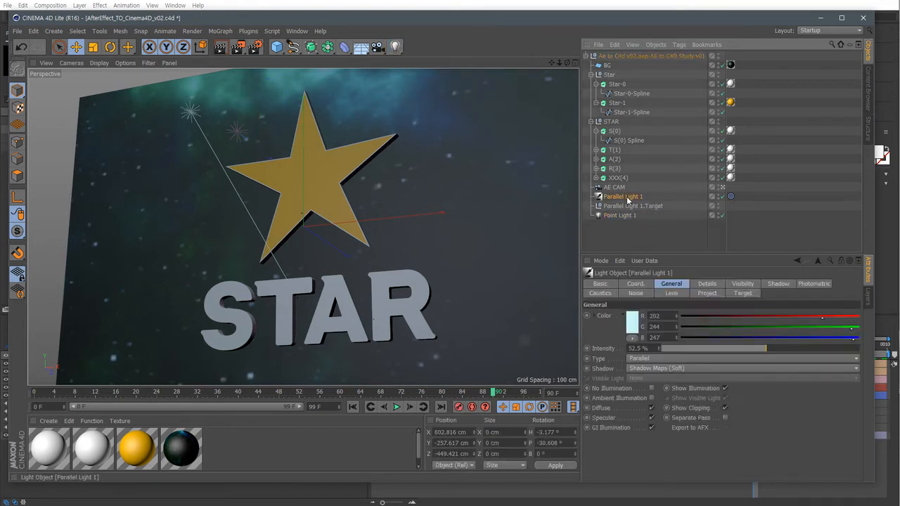
pyautogui.click(398, 48)
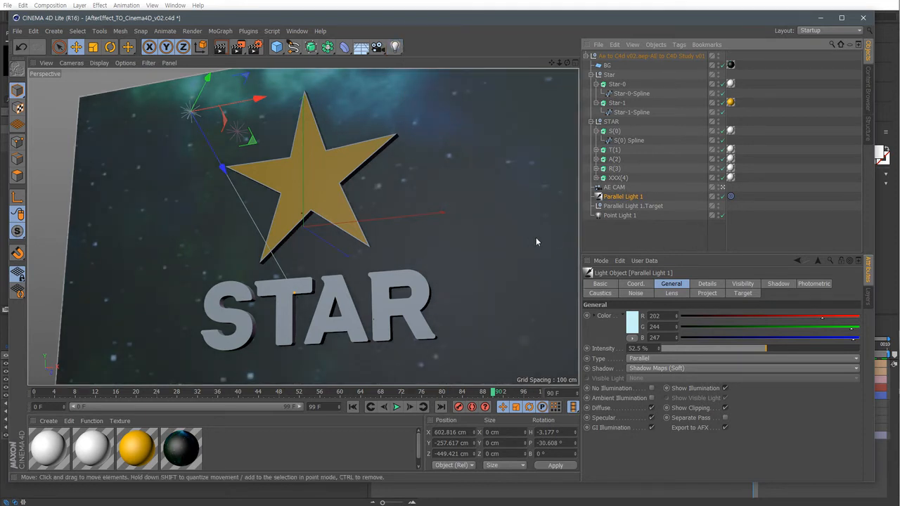
# Select the parallel light's target, nudge it slightly in the viewport, and undo the move.
pyautogui.click(606, 206)
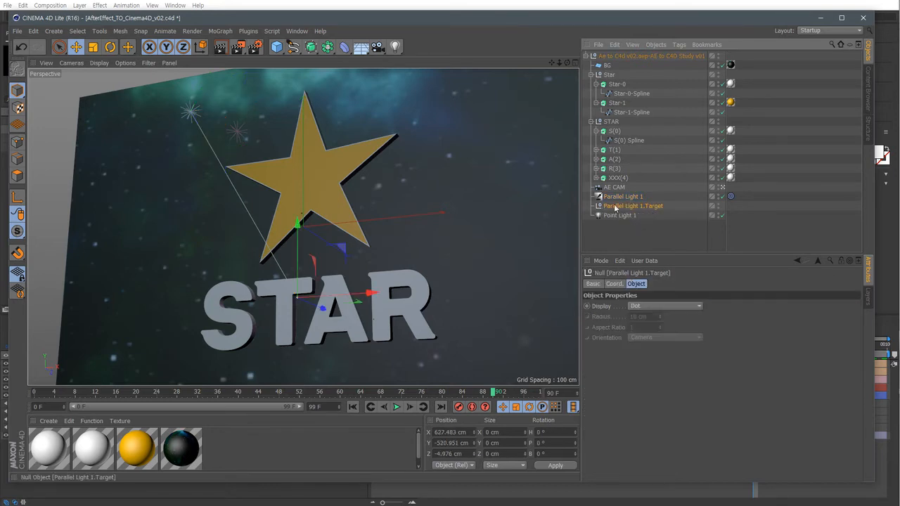
pyautogui.moveTo(376, 295)
pyautogui.mouseDown()
pyautogui.moveTo(280, 293)
pyautogui.moveTo(415, 291)
pyautogui.moveTo(377, 292)
pyautogui.mouseUp()
pyautogui.hotkey('ctrl', 'z')
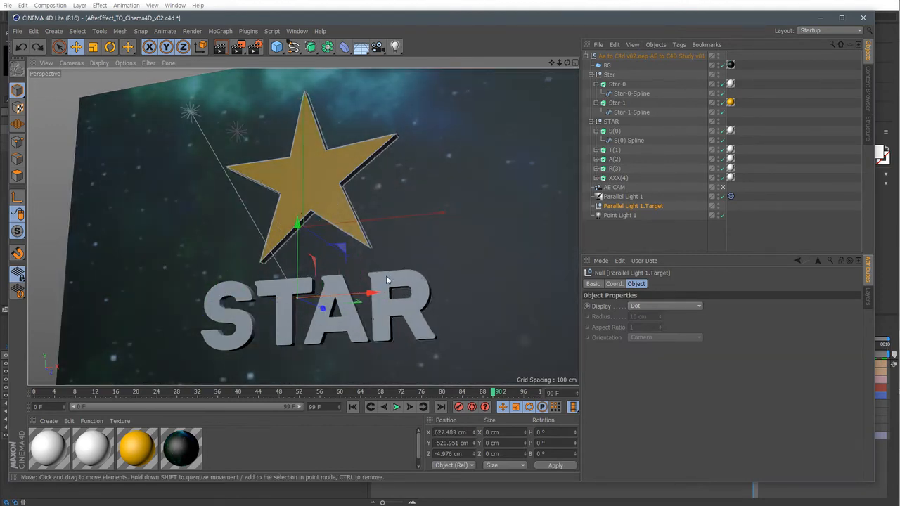
# Inspect the AE CAM and Star-0 objects and the star materials, enlarging the material area.
pyautogui.click(614, 187)
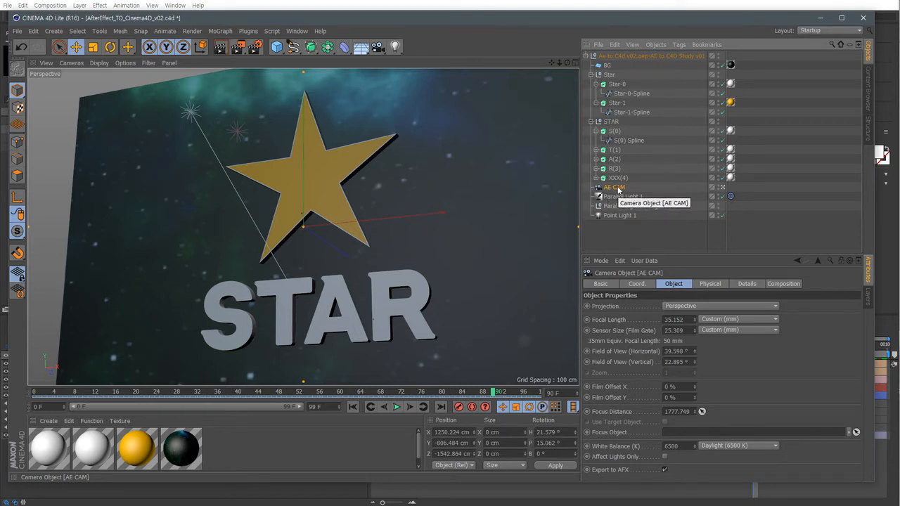
pyautogui.click(617, 84)
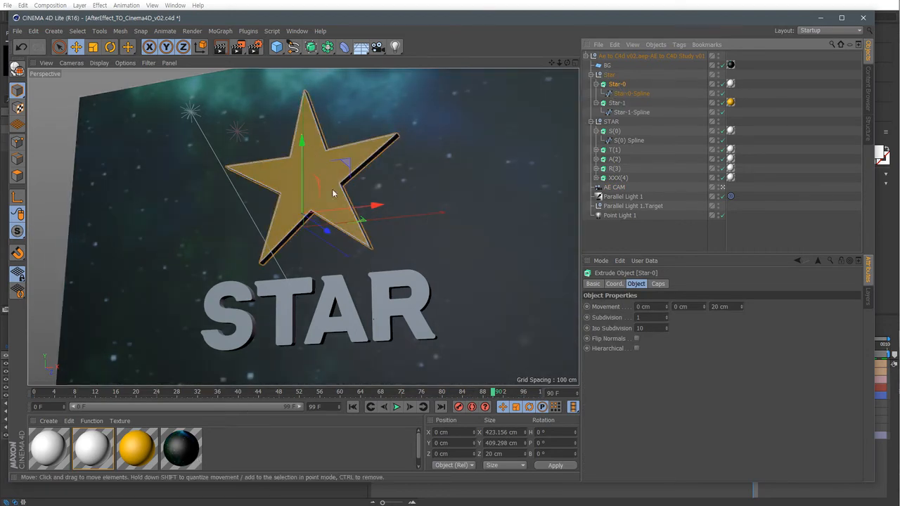
pyautogui.click(229, 453)
pyautogui.click(138, 453)
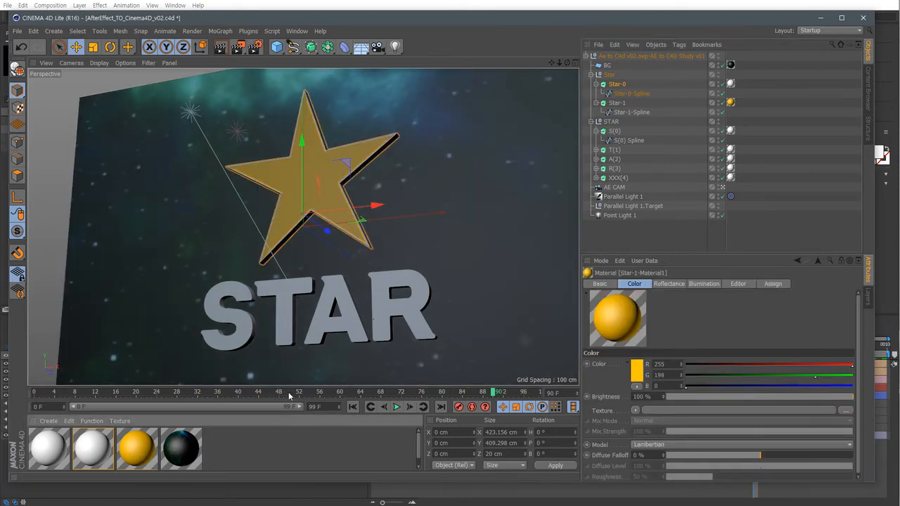
pyautogui.moveTo(292, 389); pyautogui.dragTo(295, 349)
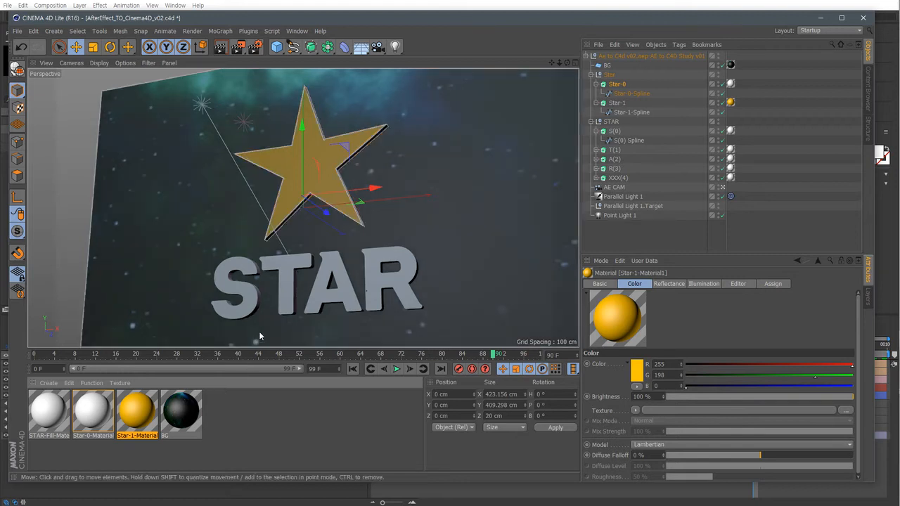
# Review Point Light 1 and Parallel Light 1 again and scrub the animation back to frame 0.
pyautogui.click(638, 227)
pyautogui.click(619, 216)
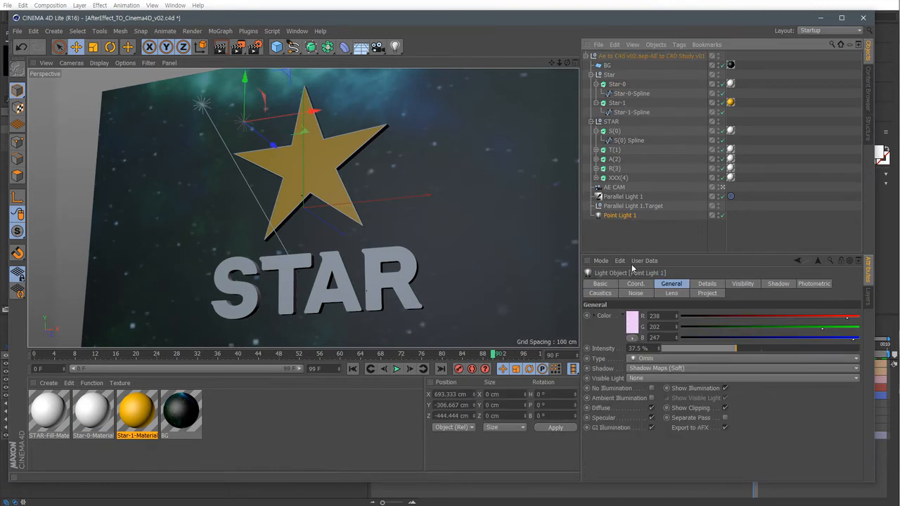
pyautogui.click(619, 197)
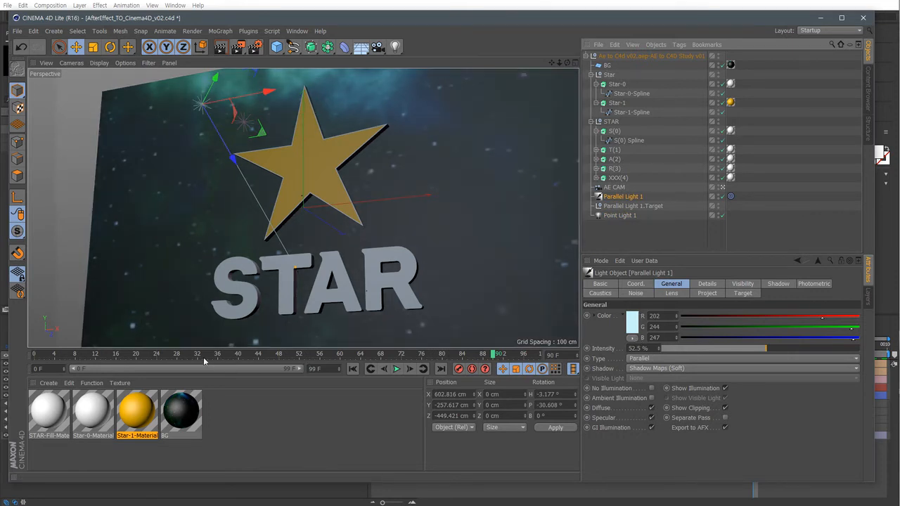
pyautogui.moveTo(161, 353); pyautogui.dragTo(7, 374)
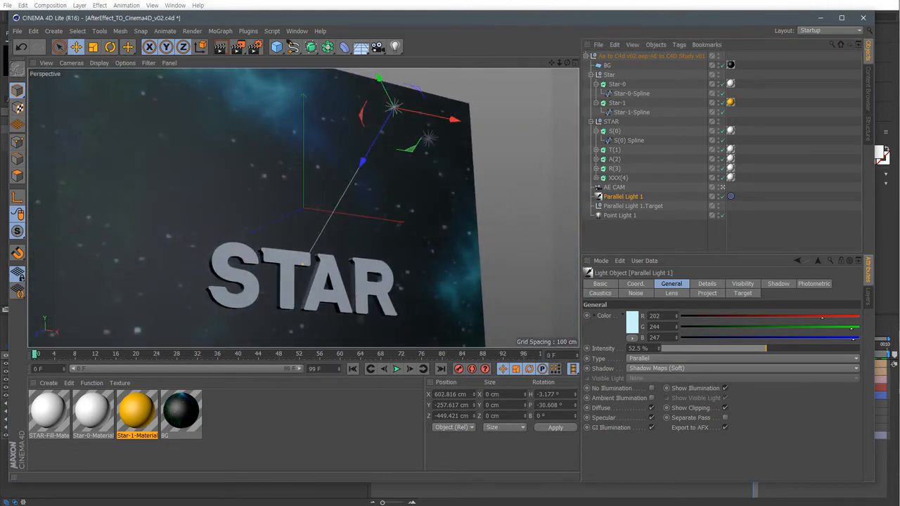
# Switch to After Effects to scrub its composition to the end for comparison, then return to Cinema 4D.
pyautogui.click(590, 490)
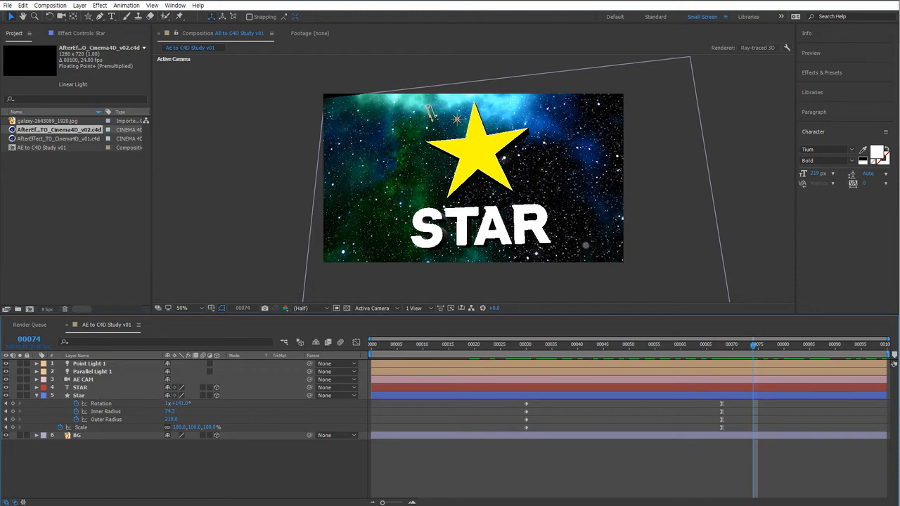
pyautogui.hotkey('alt', 'Tab')
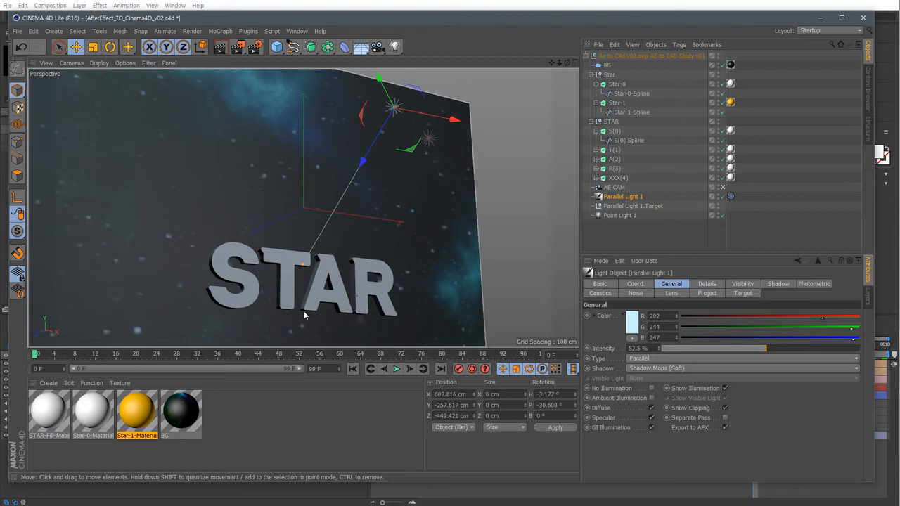
pyautogui.click(459, 492)
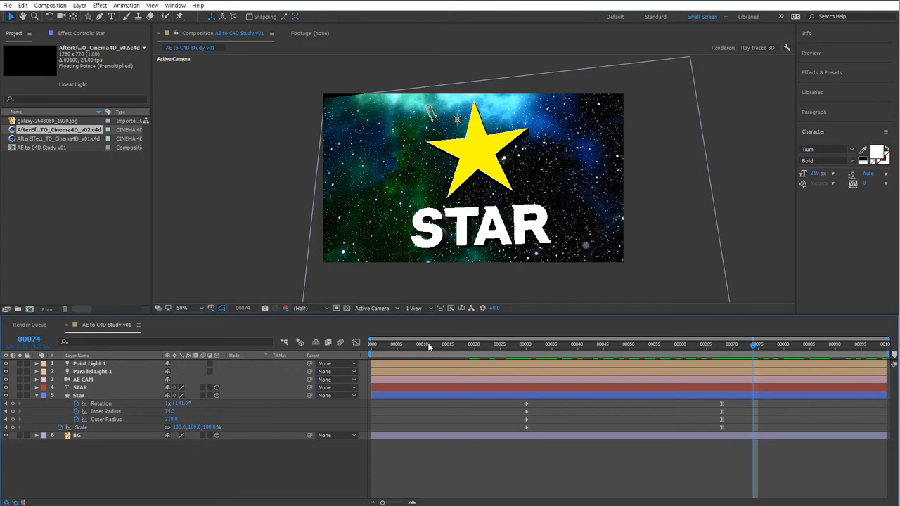
pyautogui.moveTo(387, 346); pyautogui.dragTo(879, 380)
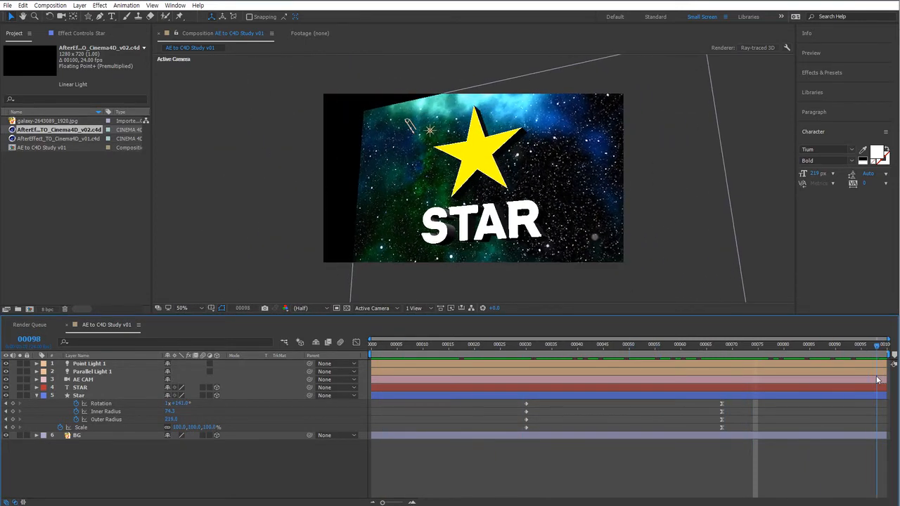
pyautogui.moveTo(875, 346)
pyautogui.mouseDown()
pyautogui.moveTo(780, 353)
pyautogui.moveTo(883, 346)
pyautogui.mouseUp()
pyautogui.hotkey('alt', 'Tab')
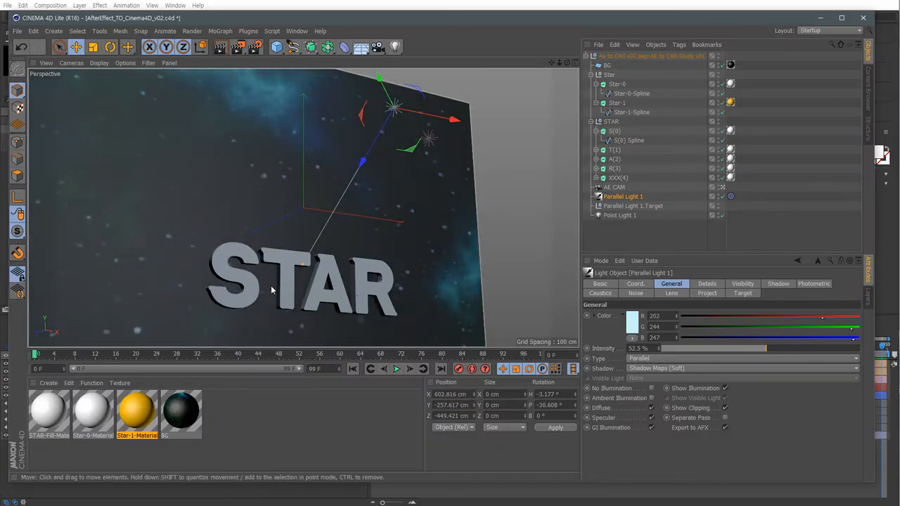
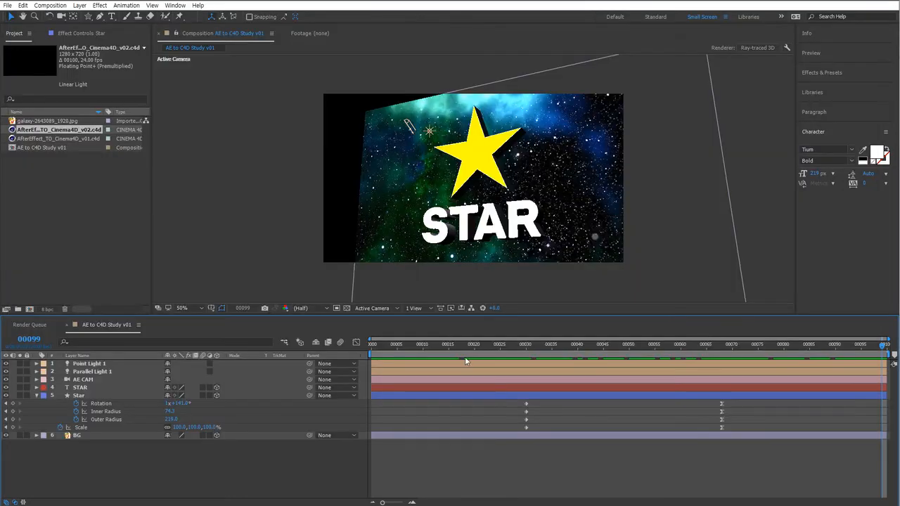
# Scrub the After Effects composition through its animation for comparison and return to frame 0.
pyautogui.press('Home')
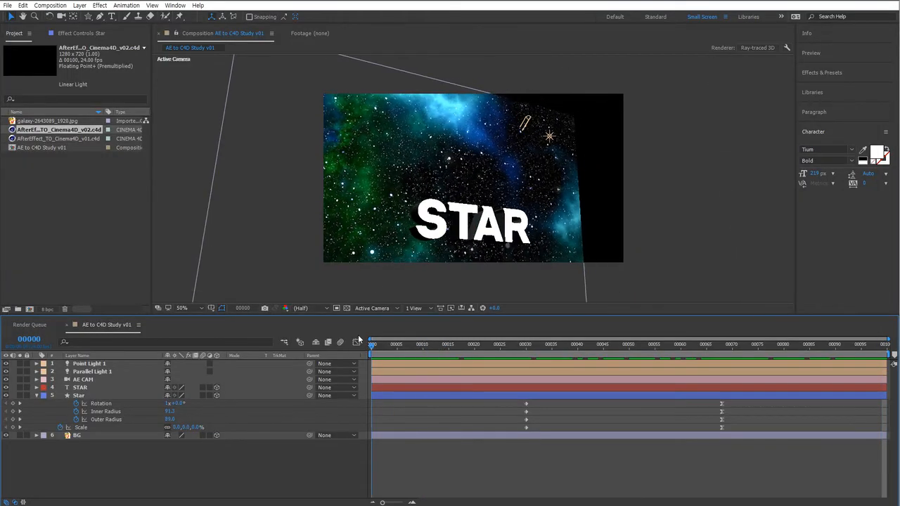
pyautogui.moveTo(404, 349); pyautogui.dragTo(814, 349)
pyautogui.press('Home')
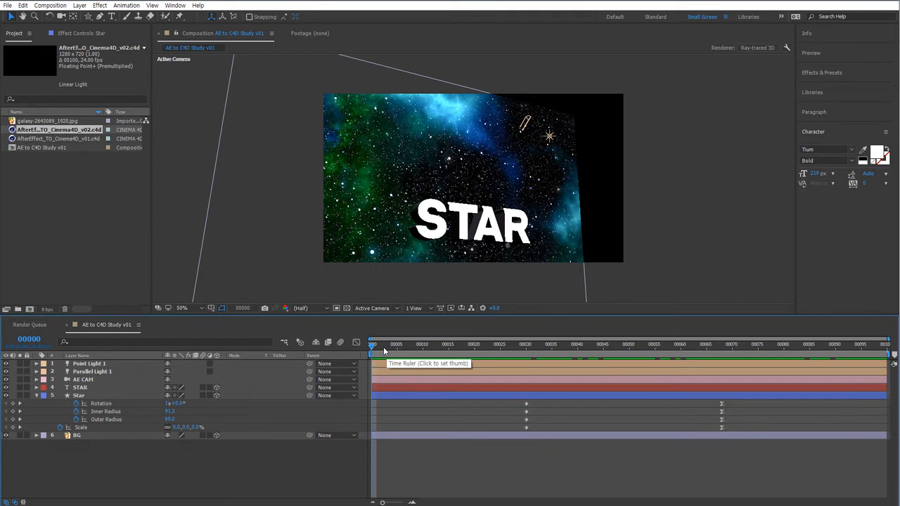
pyautogui.moveTo(383, 346); pyautogui.dragTo(388, 351)
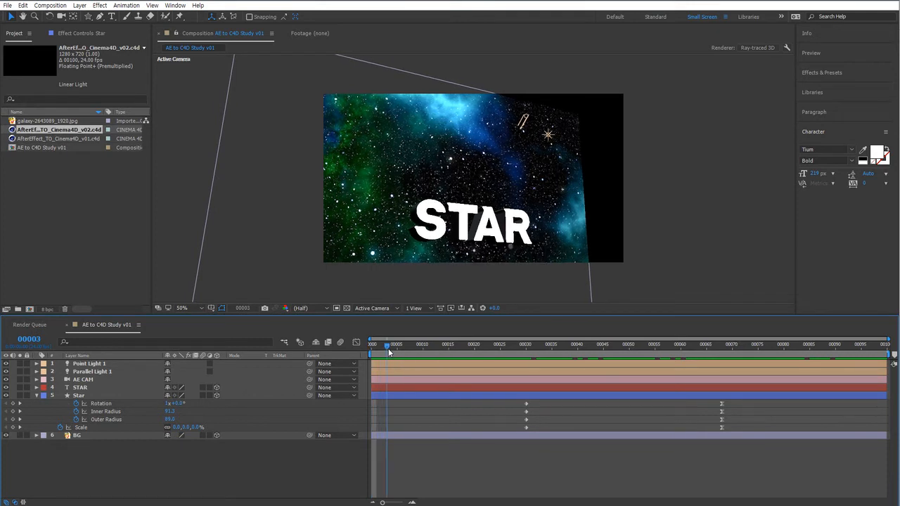
pyautogui.moveTo(388, 352); pyautogui.dragTo(681, 357)
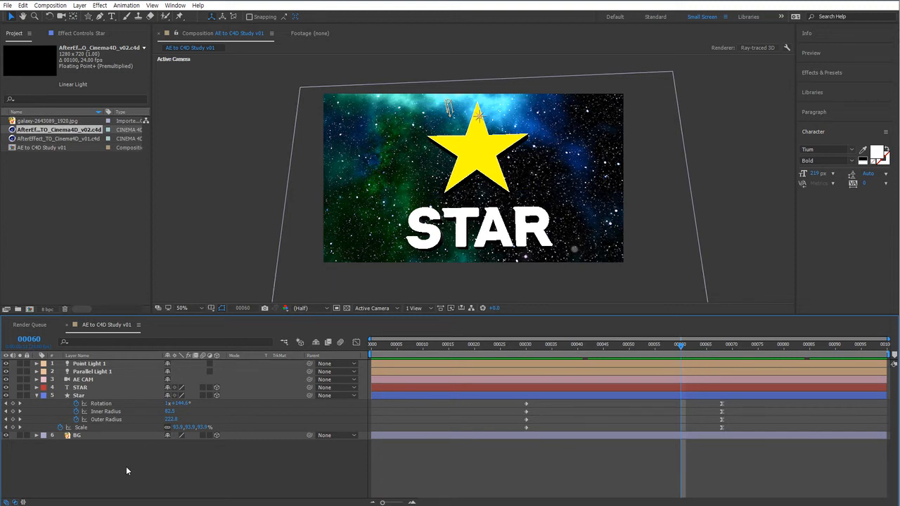
pyautogui.click(407, 345)
pyautogui.moveTo(457, 355); pyautogui.dragTo(344, 354)
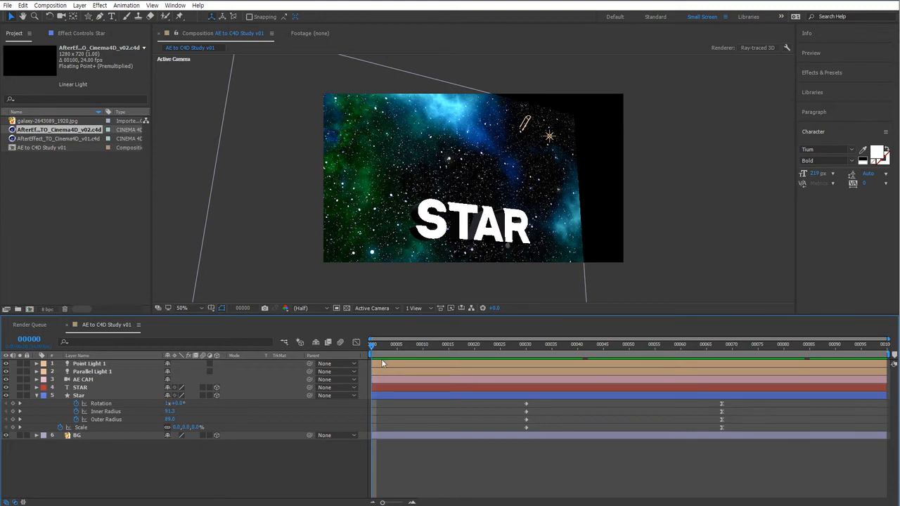
# Switch to Cinema 4D to scrub its timeline to frame 84, then return to After Effects.
pyautogui.hotkey('alt', 'Tab')
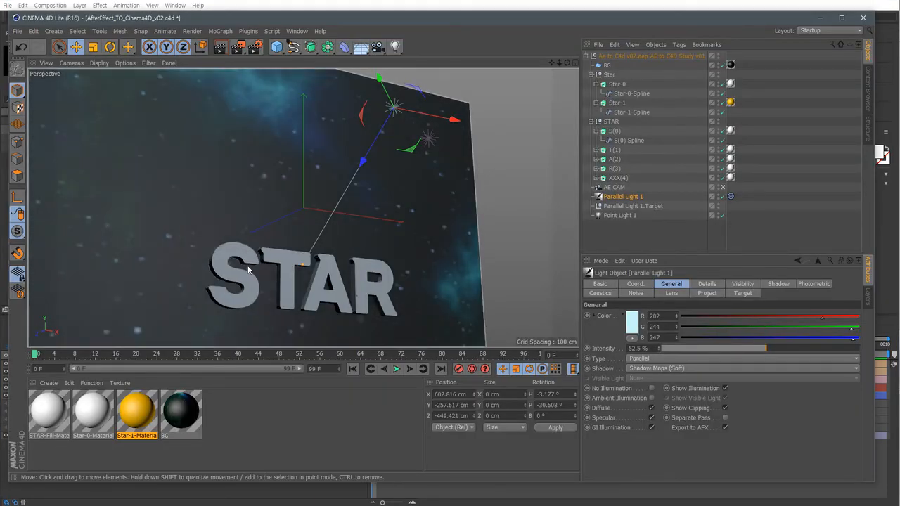
pyautogui.moveTo(81, 356); pyautogui.dragTo(459, 359)
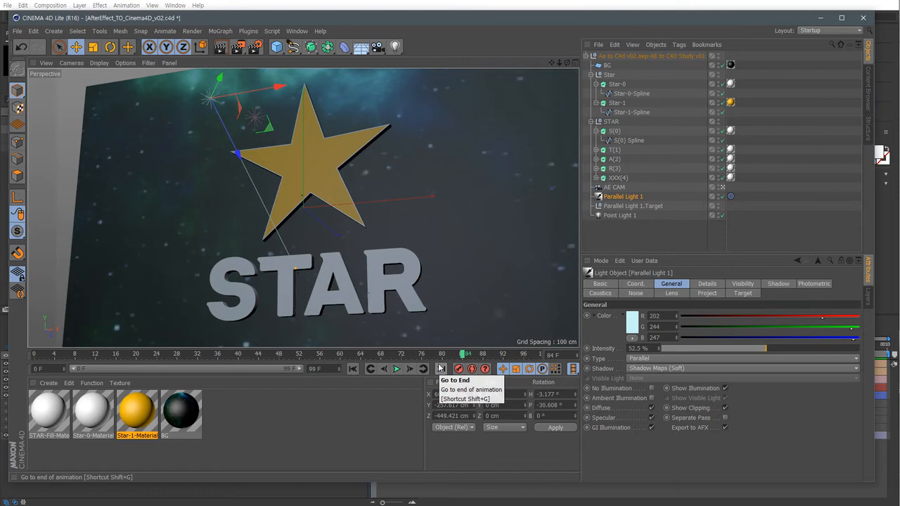
pyautogui.click(344, 495)
pyautogui.moveTo(148, 478); pyautogui.dragTo(83, 344)
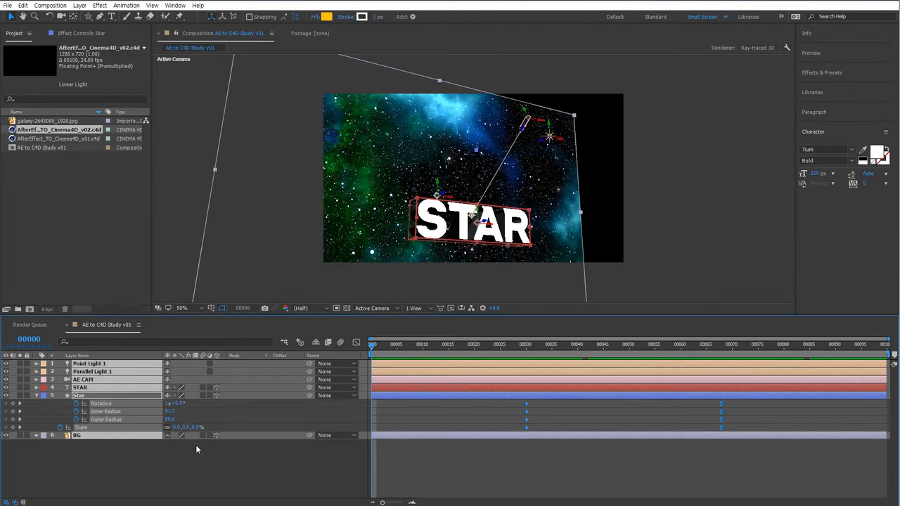
pyautogui.click(9, 6)
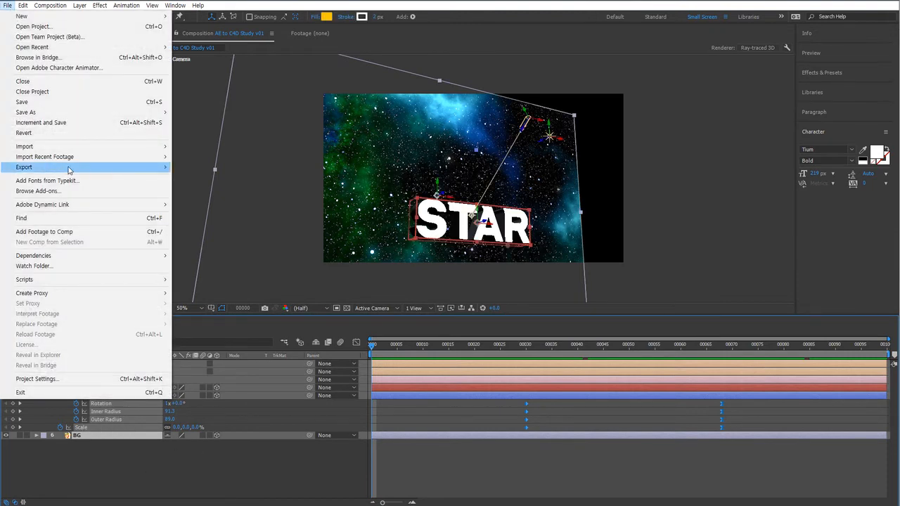
pyautogui.moveTo(69, 167)
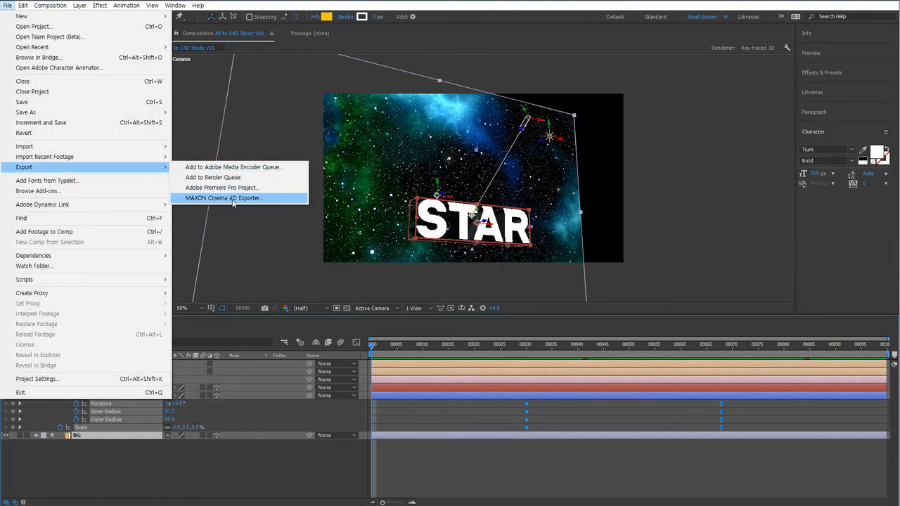
pyautogui.click(232, 199)
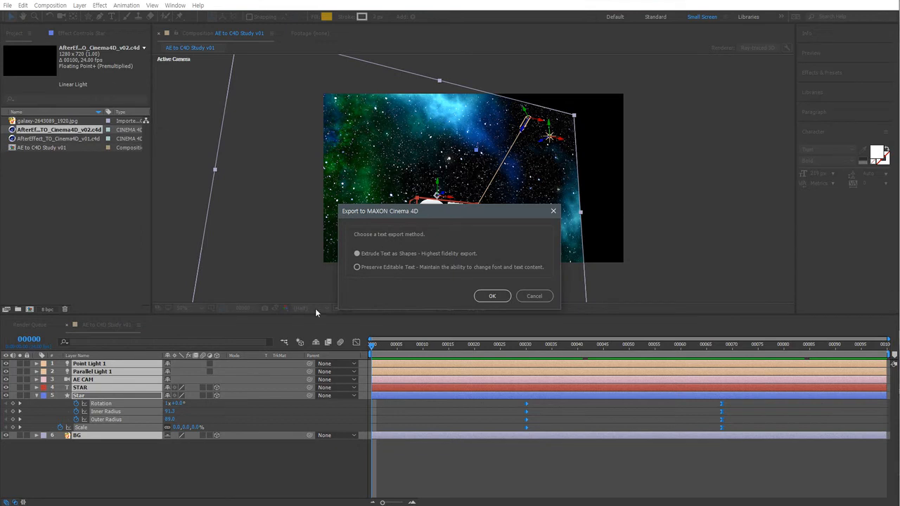
pyautogui.click(535, 296)
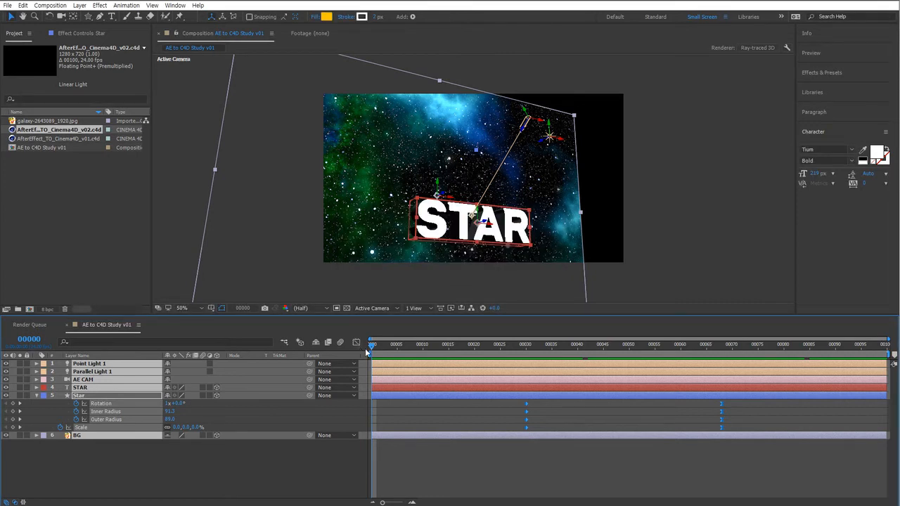
pyautogui.click(608, 476)
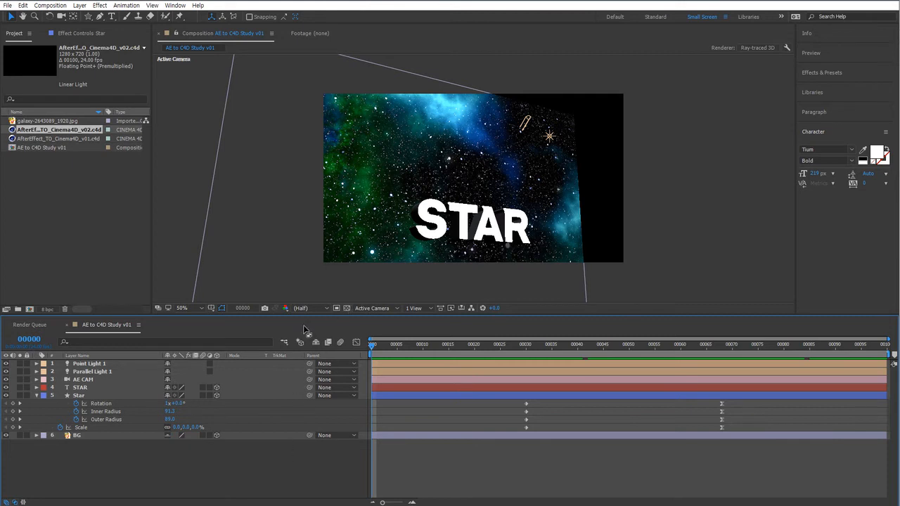
# Examine the Star layer's polystar path and transform properties, selecting its Scale property.
pyautogui.click(89, 364)
pyautogui.click(90, 380)
pyautogui.click(98, 396)
pyautogui.click(36, 396)
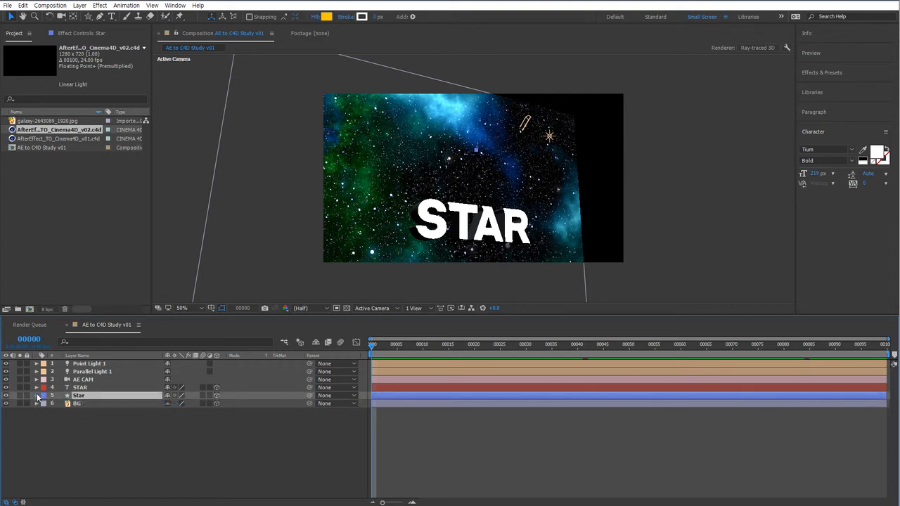
pyautogui.click(36, 396)
pyautogui.scroll(-1, 70, 428)
pyautogui.scroll(-3, 156, 455)
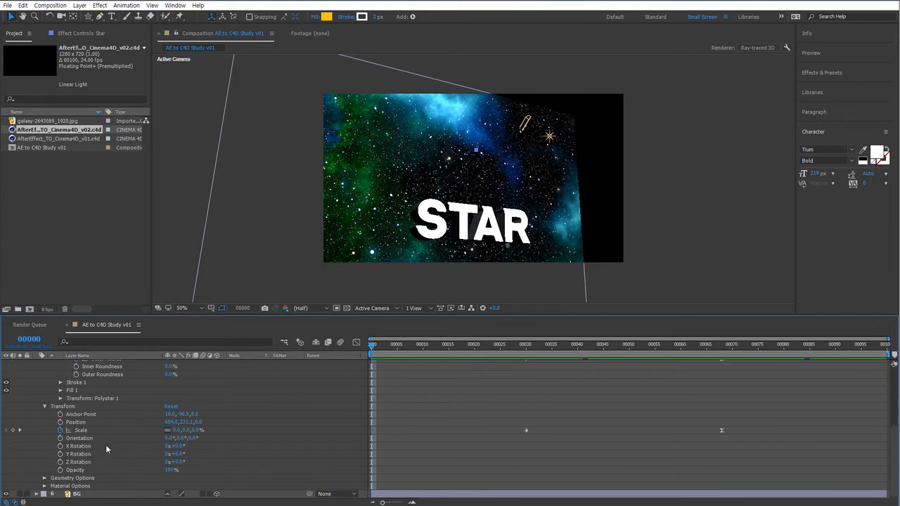
pyautogui.scroll(3, 109, 450)
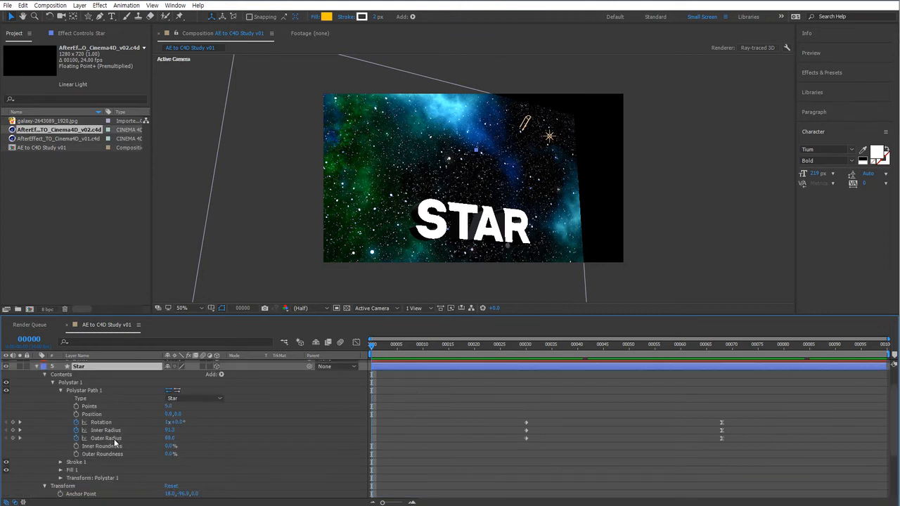
pyautogui.scroll(-3, 113, 438)
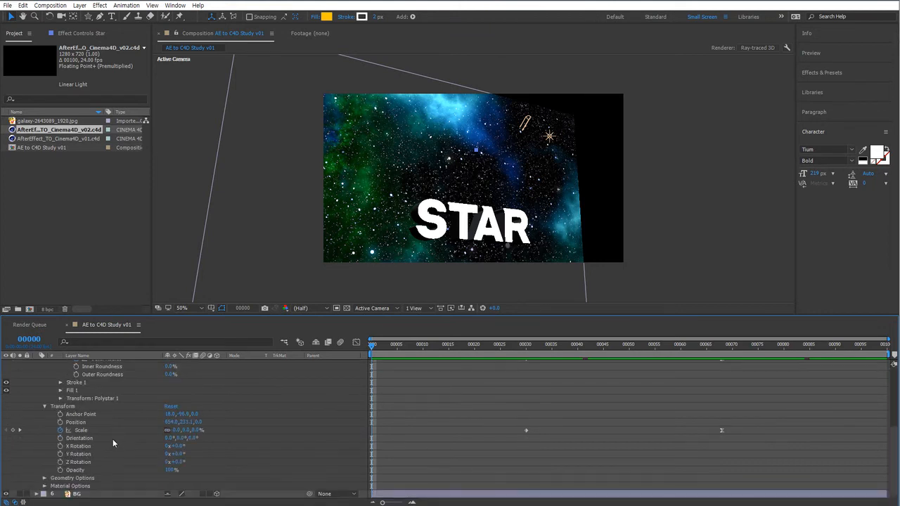
pyautogui.click(72, 406)
pyautogui.click(88, 430)
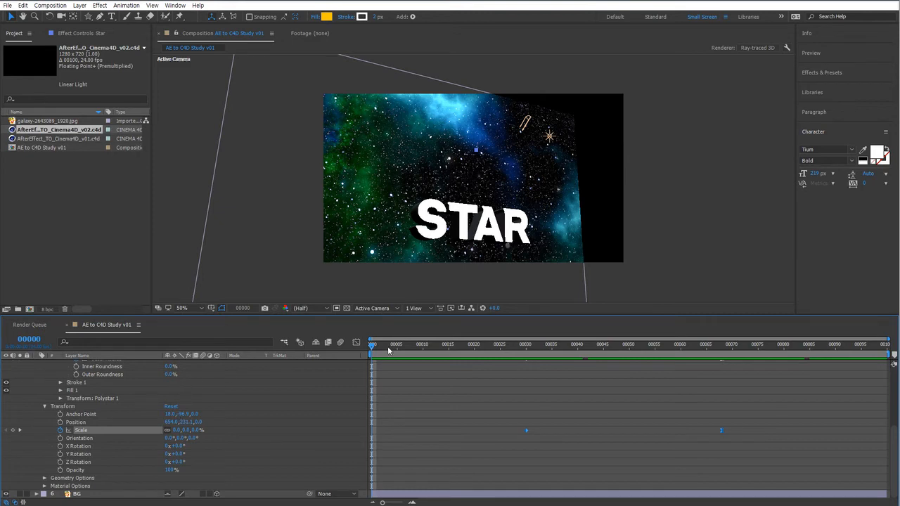
# Scrub the timeline to frame 50 to view the star, collapse the Star layer, and scrub back to frame 5.
pyautogui.click(557, 350)
pyautogui.moveTo(575, 357); pyautogui.dragTo(629, 359)
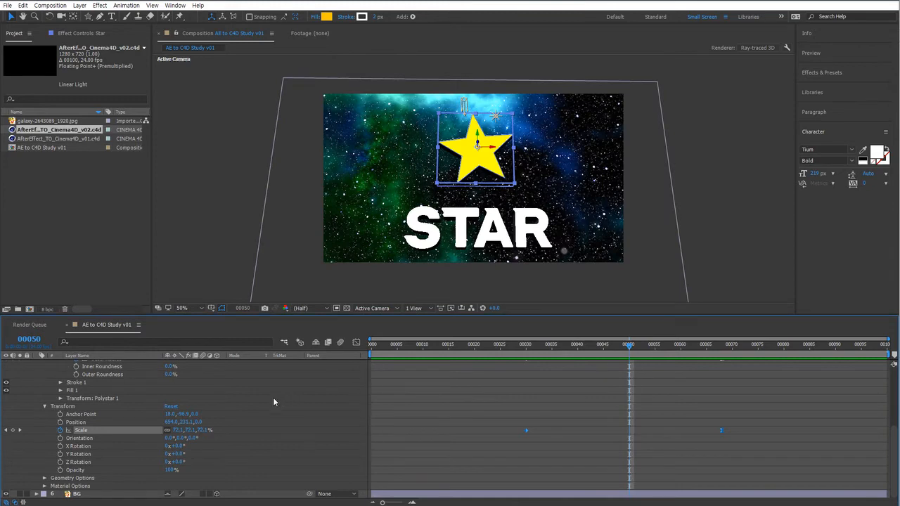
pyautogui.scroll(5, 238, 398)
pyautogui.click(37, 395)
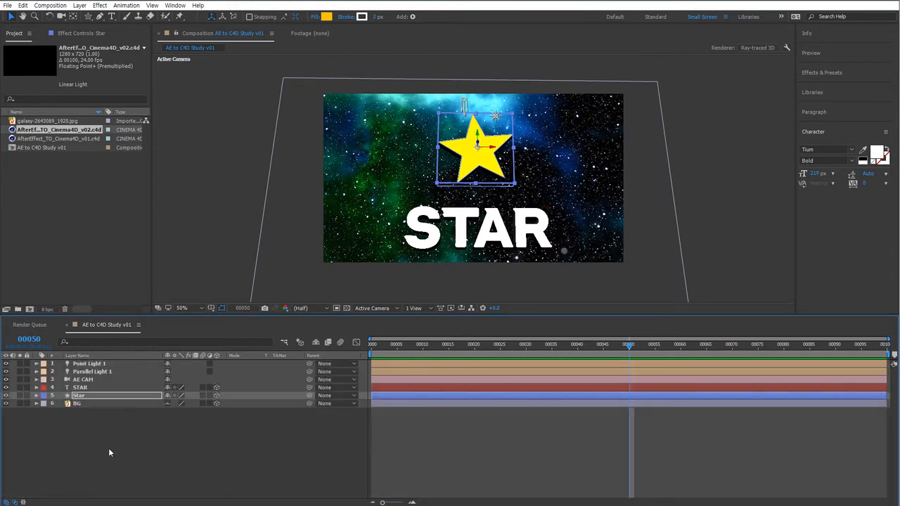
pyautogui.click(435, 436)
pyautogui.moveTo(629, 344); pyautogui.dragTo(398, 344)
pyautogui.click(451, 230)
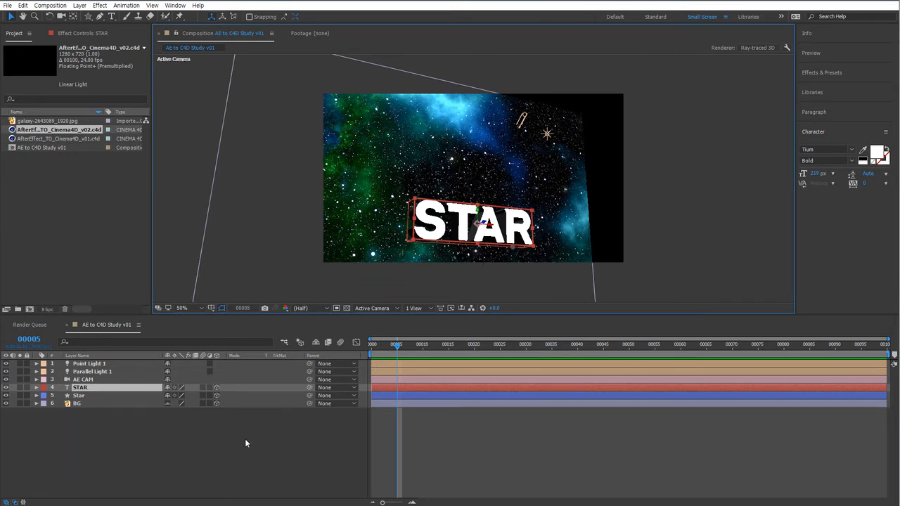
# Select the AE to C4D Study v01 composition and export it to Cinema 4D with Preserve Editable Text.
pyautogui.click(217, 450)
pyautogui.click(63, 215)
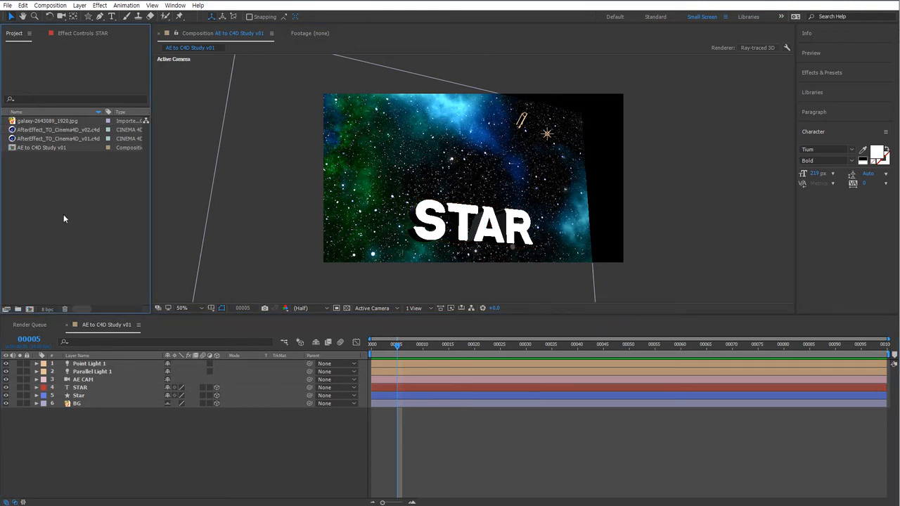
pyautogui.click(57, 148)
pyautogui.click(8, 4)
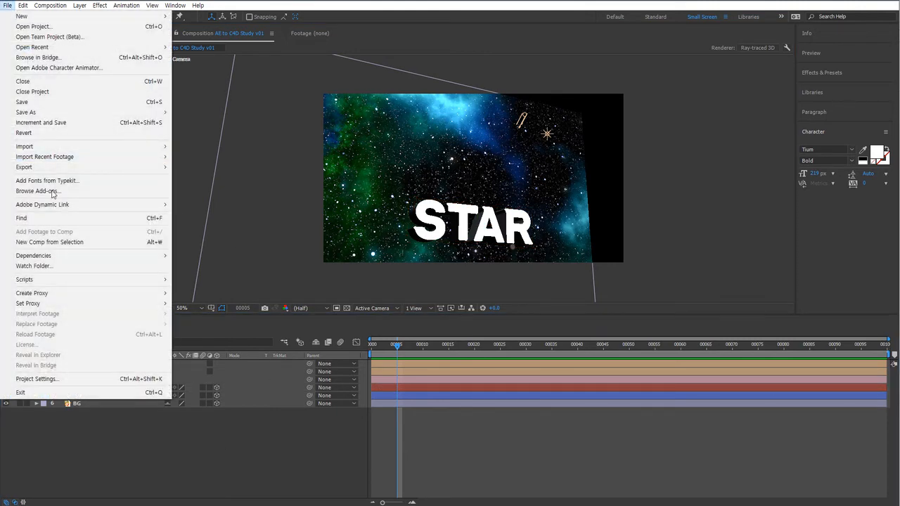
pyautogui.moveTo(123, 167)
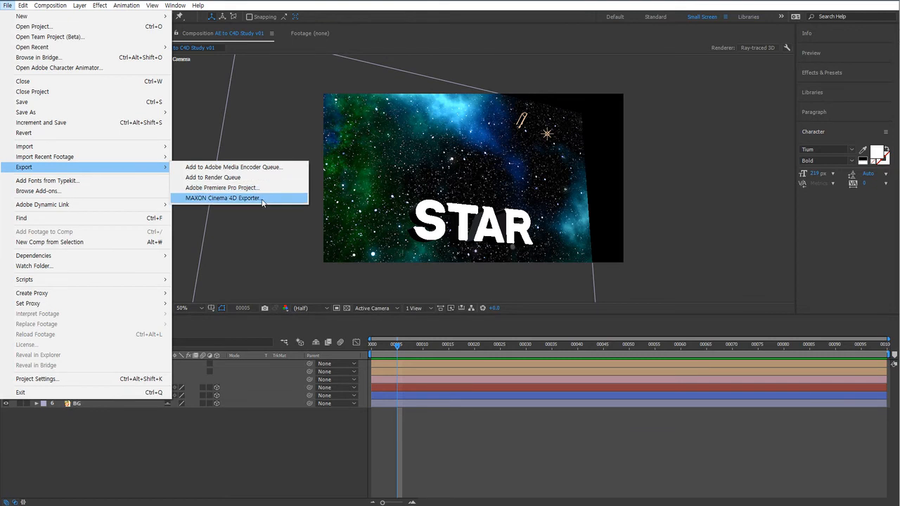
pyautogui.click(261, 199)
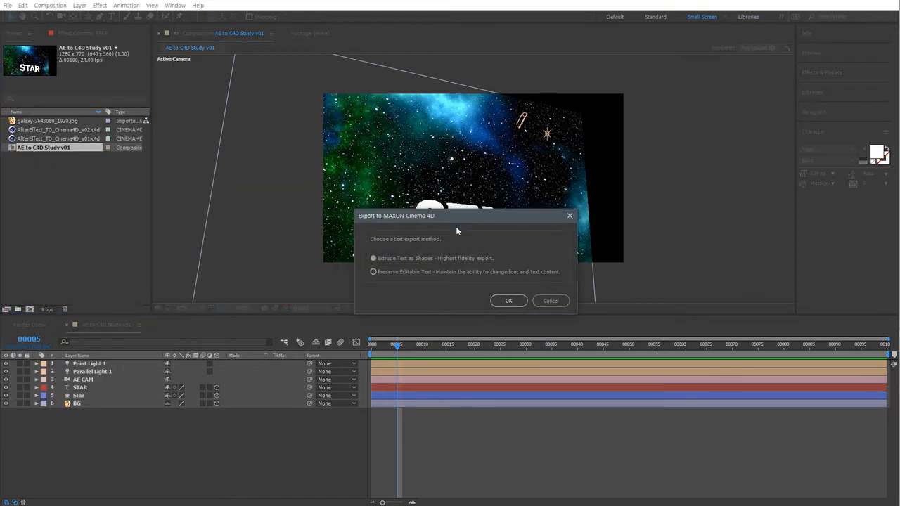
pyautogui.click(382, 273)
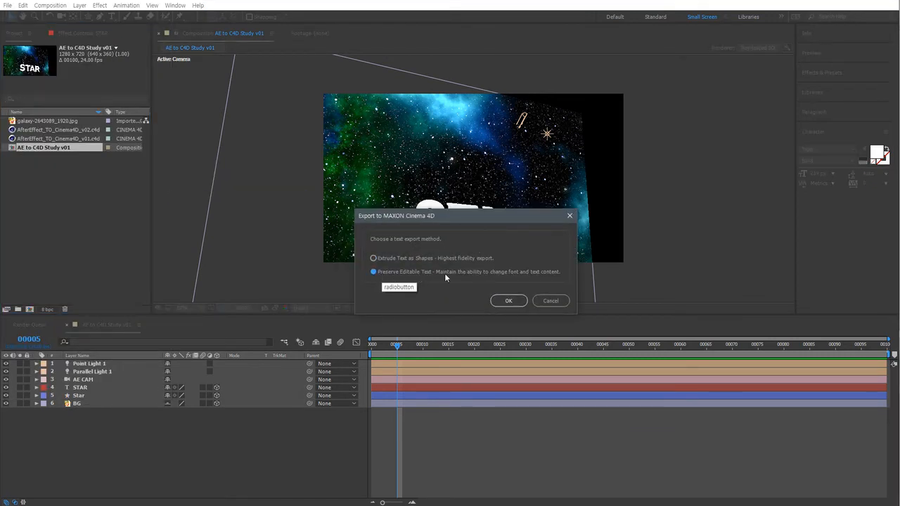
pyautogui.click(508, 301)
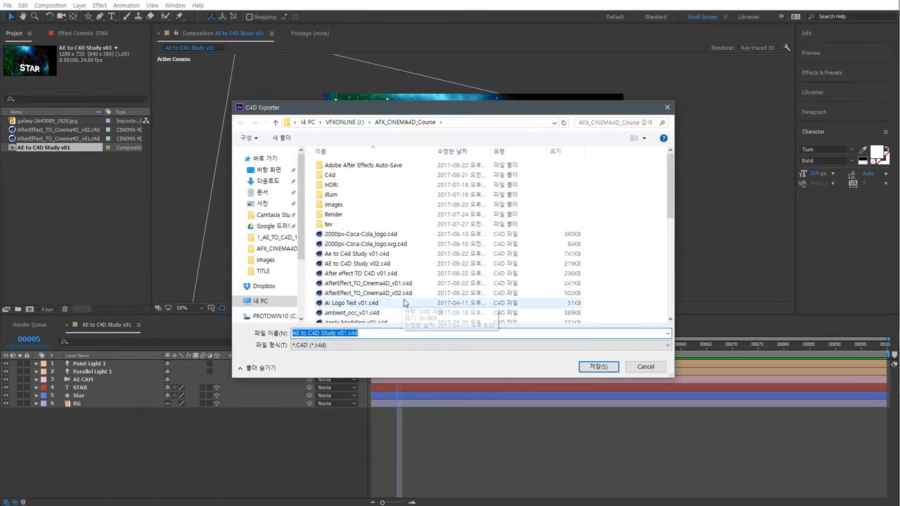
# Save the export as AfterEffect_TO_Cinema4D_v03.c4d in the AFX_CINEMA4D_Course folder.
pyautogui.click(372, 293)
pyautogui.click(384, 336)
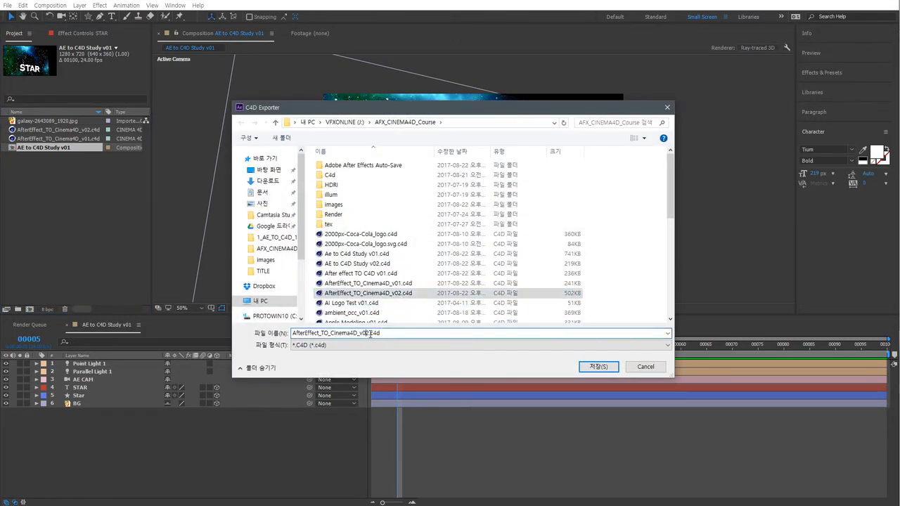
pyautogui.press('BackSpace')
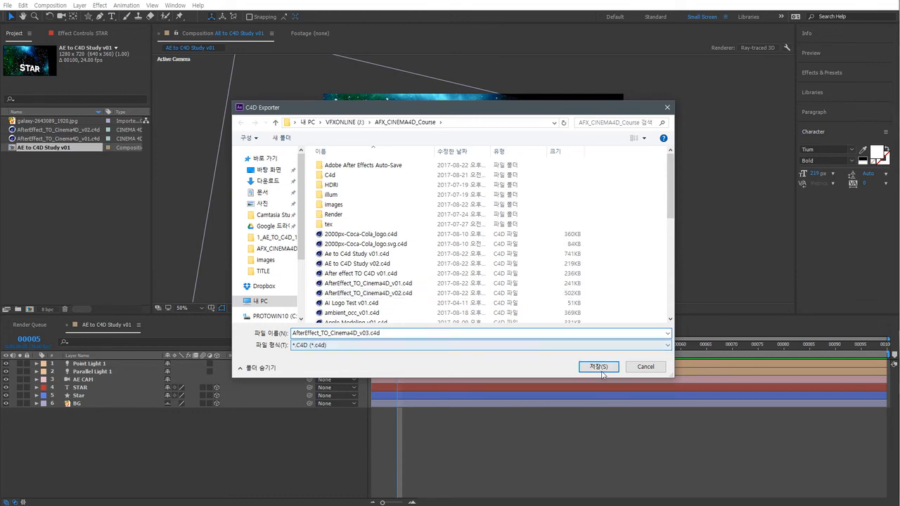
pyautogui.click(598, 367)
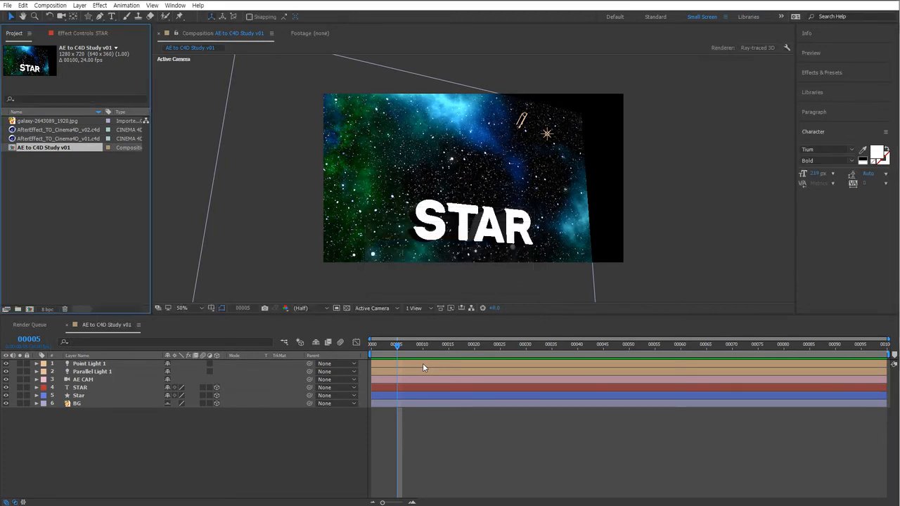
# Import AfterEffect_TO_Cinema4D_v03.c4d into the project and open it in Cinema 4D.
pyautogui.doubleClick(80, 197)
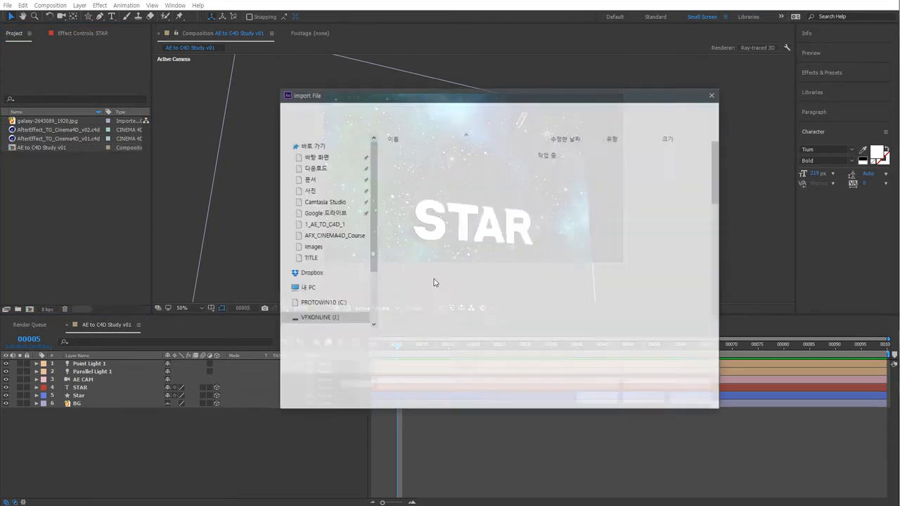
pyautogui.doubleClick(440, 309)
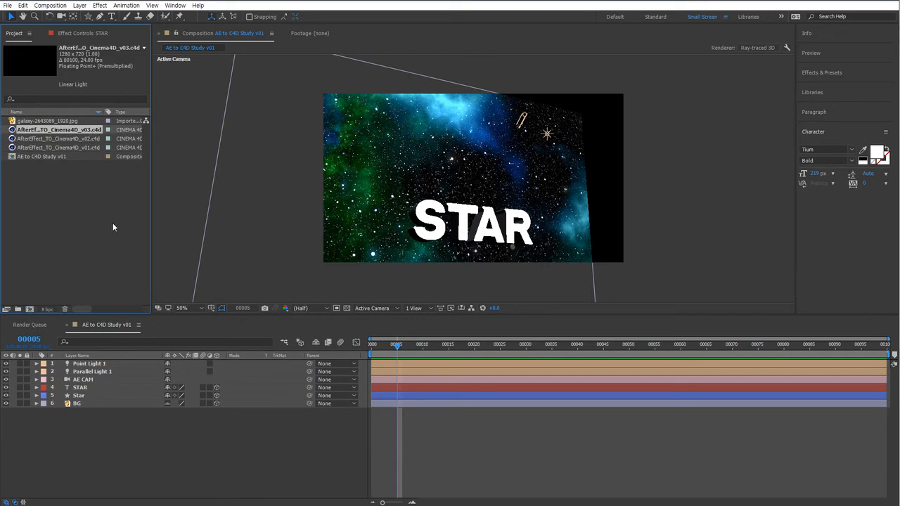
pyautogui.hotkey('ctrl', 'e')
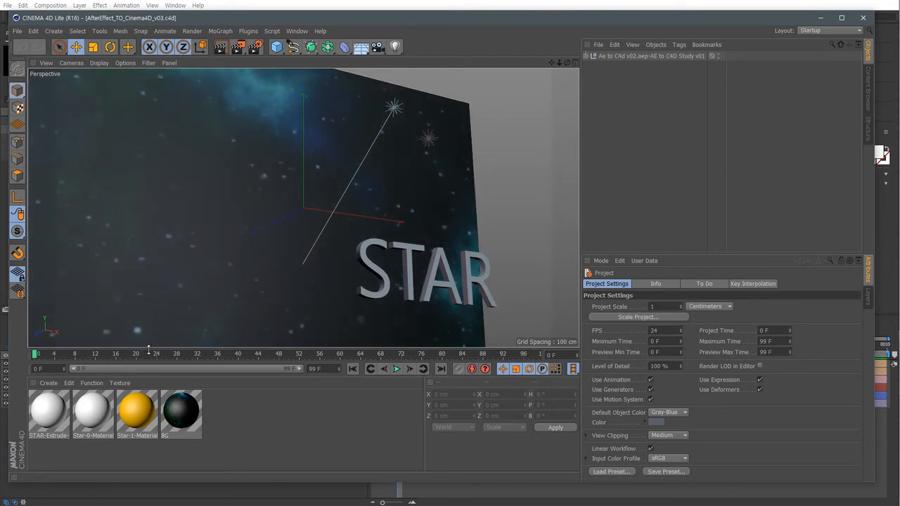
# Scrub the Cinema 4D timeline to frame 85 and select the STAR text object to inspect it.
pyautogui.moveTo(149, 353); pyautogui.dragTo(468, 354)
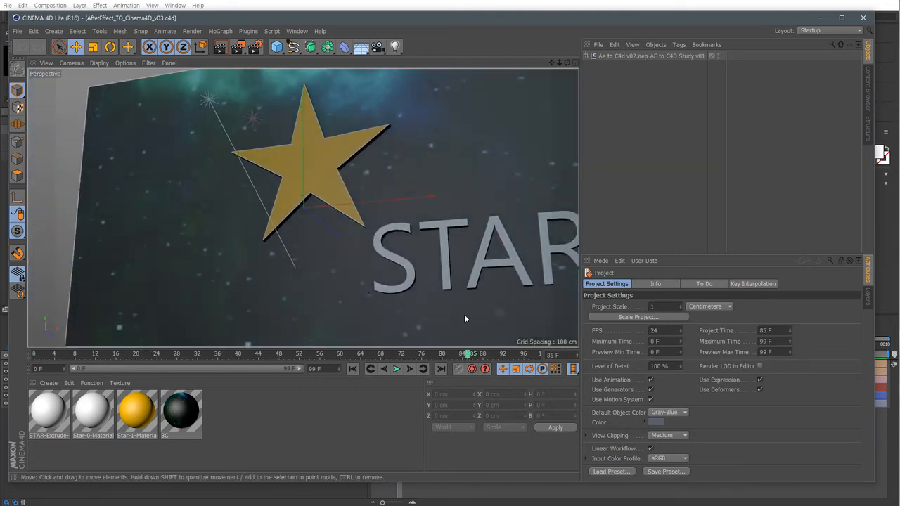
pyautogui.click(475, 275)
pyautogui.click(585, 55)
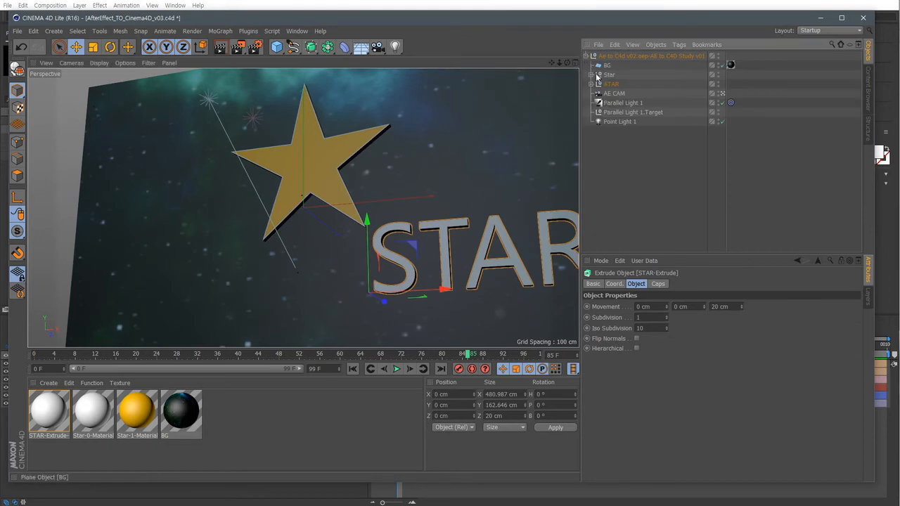
# Expand the STAR null and its STAR-Extrude, select the STAR-Text object and highlight its text content.
pyautogui.click(592, 83)
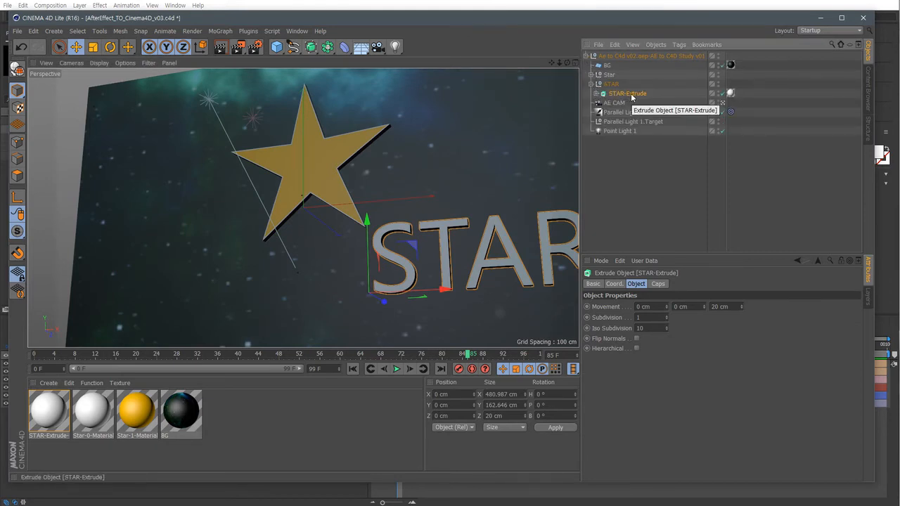
pyautogui.click(595, 94)
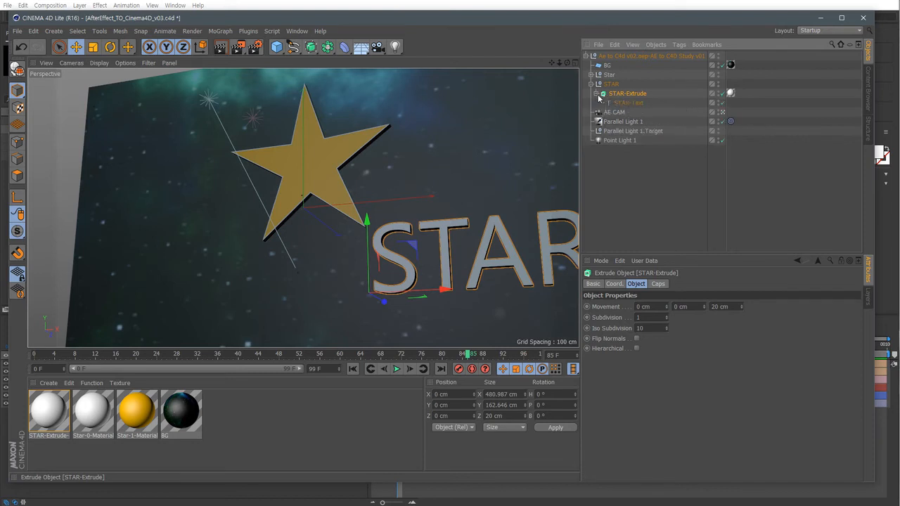
pyautogui.click(632, 104)
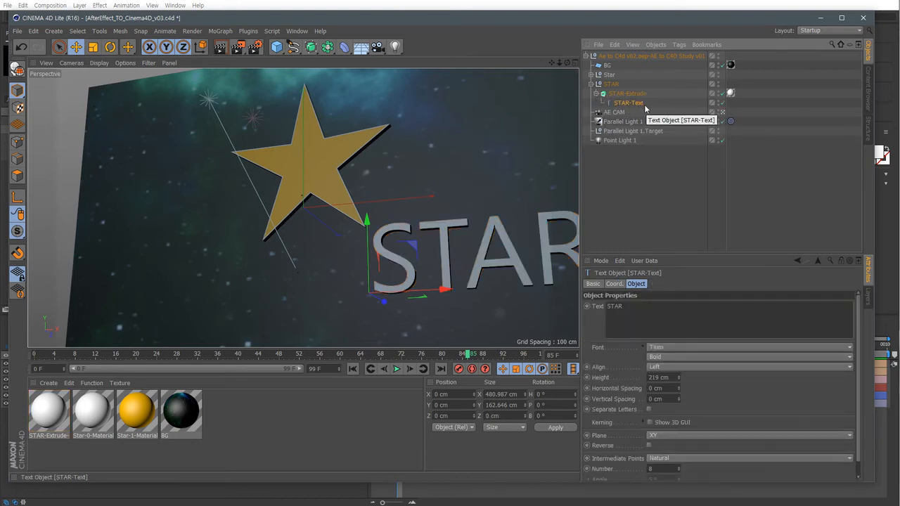
pyautogui.moveTo(631, 308); pyautogui.dragTo(573, 309)
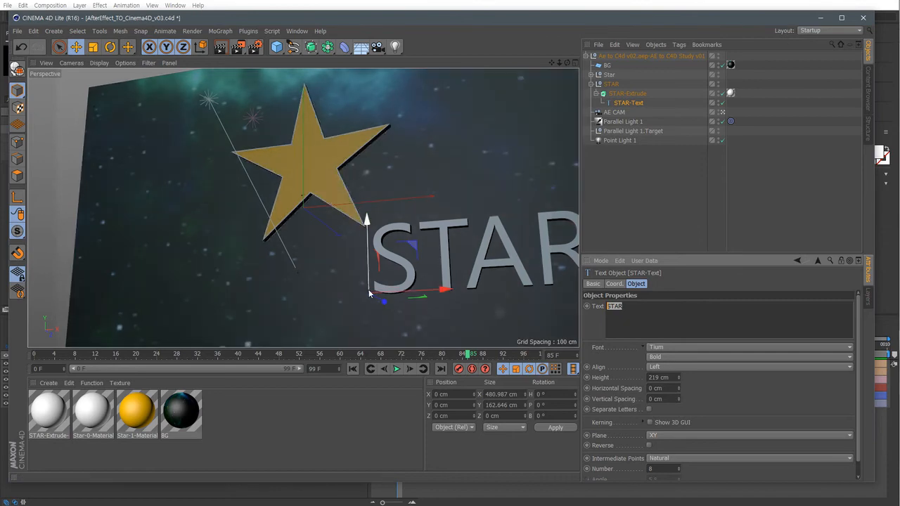
# Switch to After Effects, go to frame 51 and select the STAR text layer to check its font settings.
pyautogui.click(330, 491)
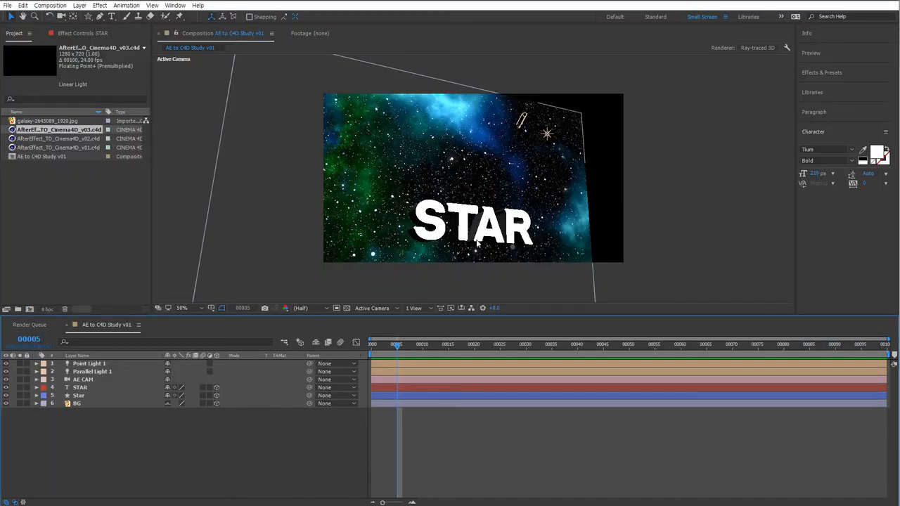
pyautogui.click(633, 346)
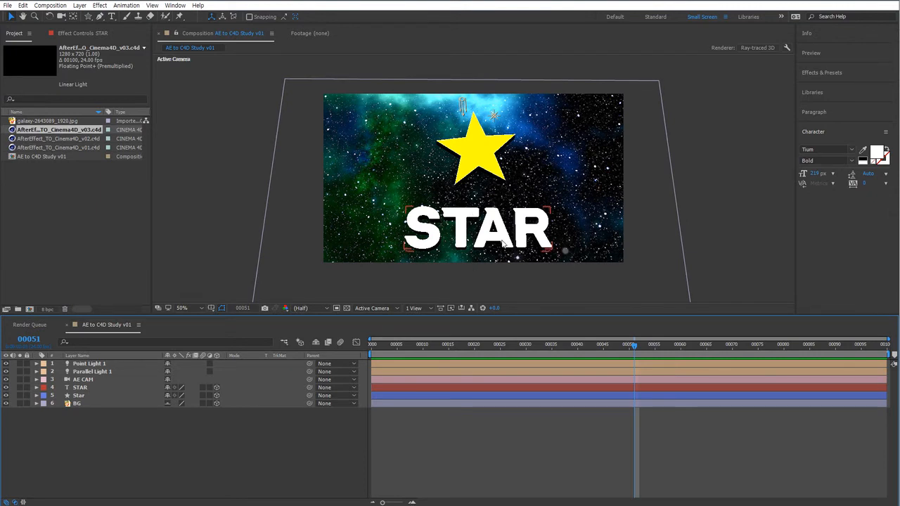
pyautogui.click(463, 240)
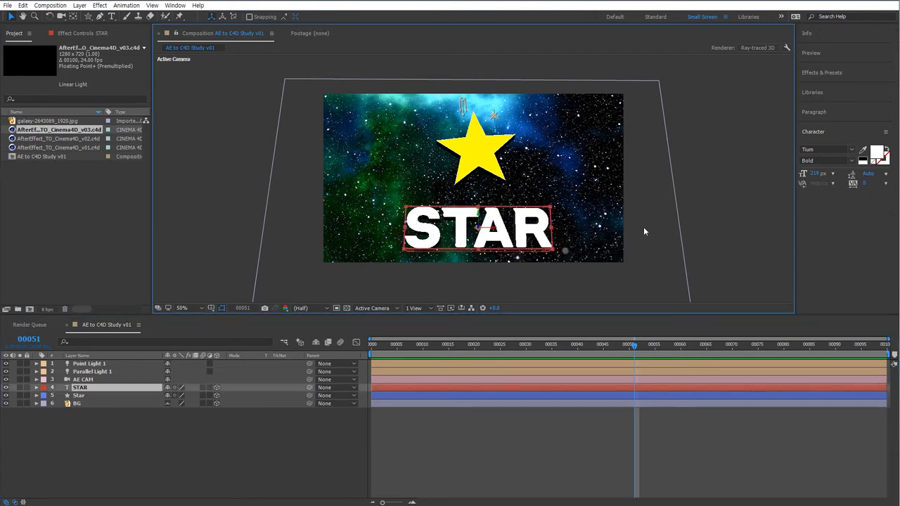
pyautogui.click(819, 149)
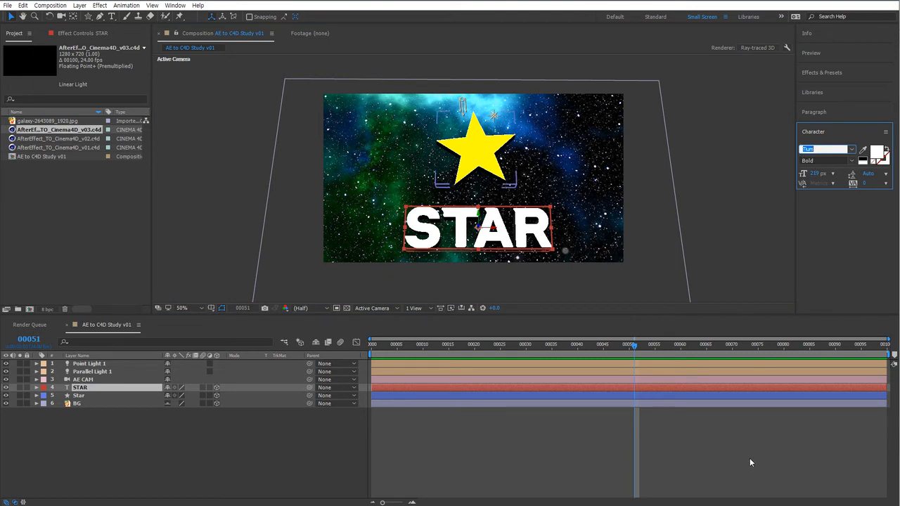
pyautogui.hotkey('alt', 'Tab')
# Back in Cinema 4D, select the STAR-Text object and open its font list, keeping Tium.
pyautogui.click(448, 263)
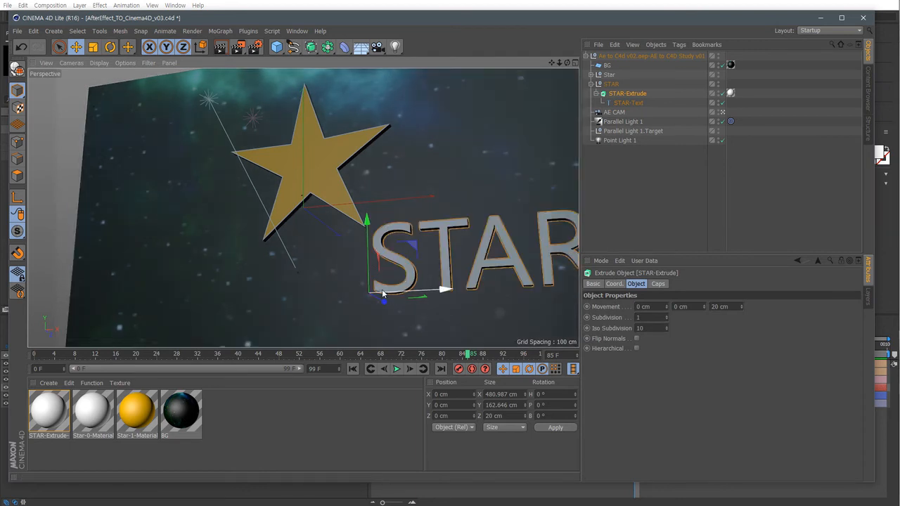
pyautogui.click(634, 104)
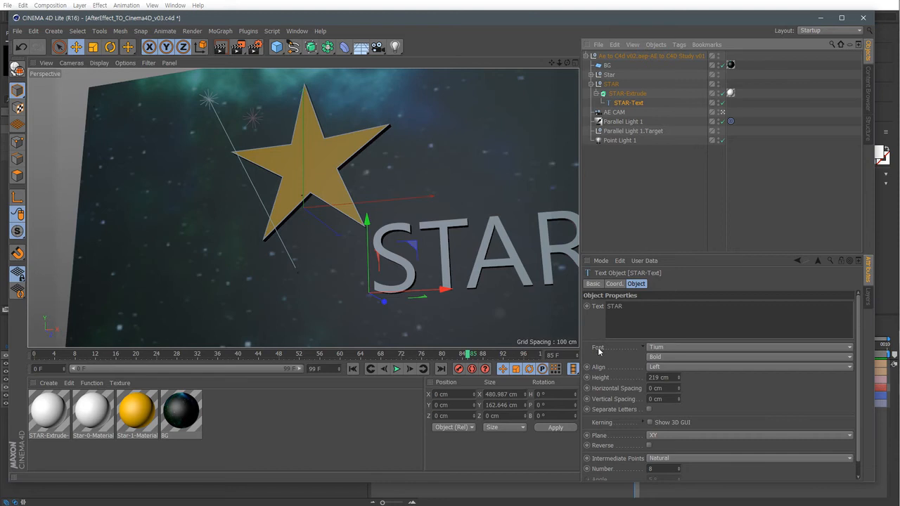
pyautogui.click(668, 348)
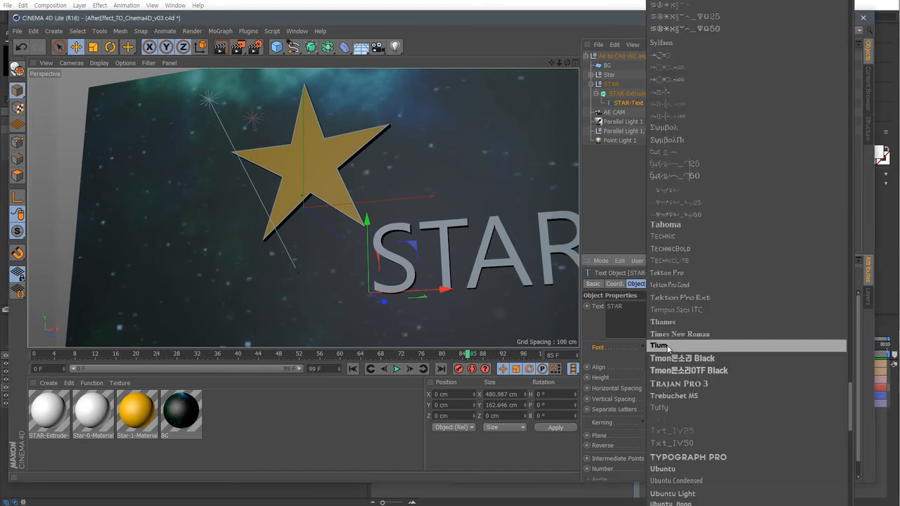
pyautogui.click(668, 347)
# Move the STAR null along its X axis to about 400 cm.
pyautogui.moveTo(282, 350); pyautogui.dragTo(345, 356)
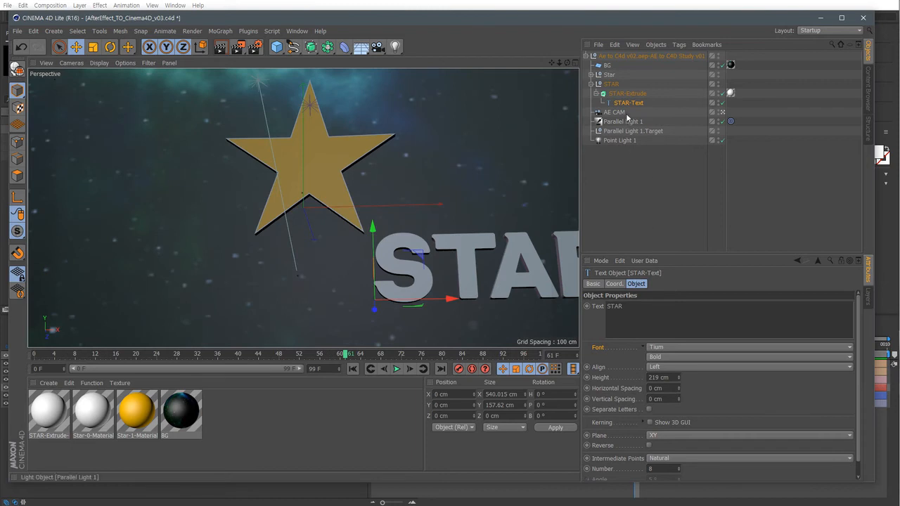
pyautogui.click(615, 283)
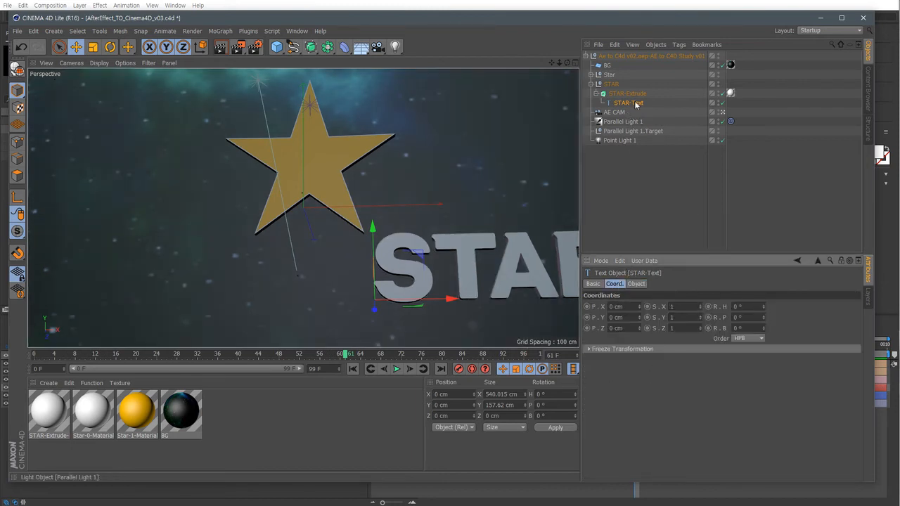
pyautogui.click(611, 84)
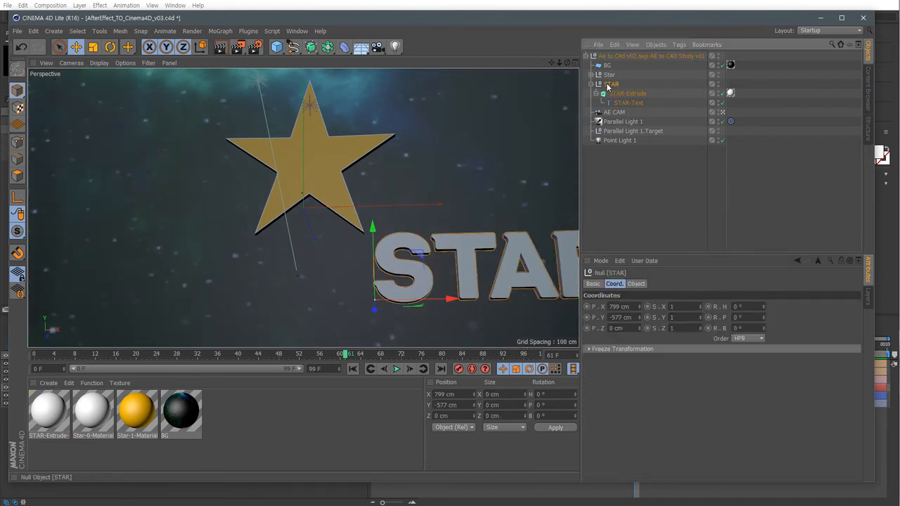
pyautogui.click(619, 308)
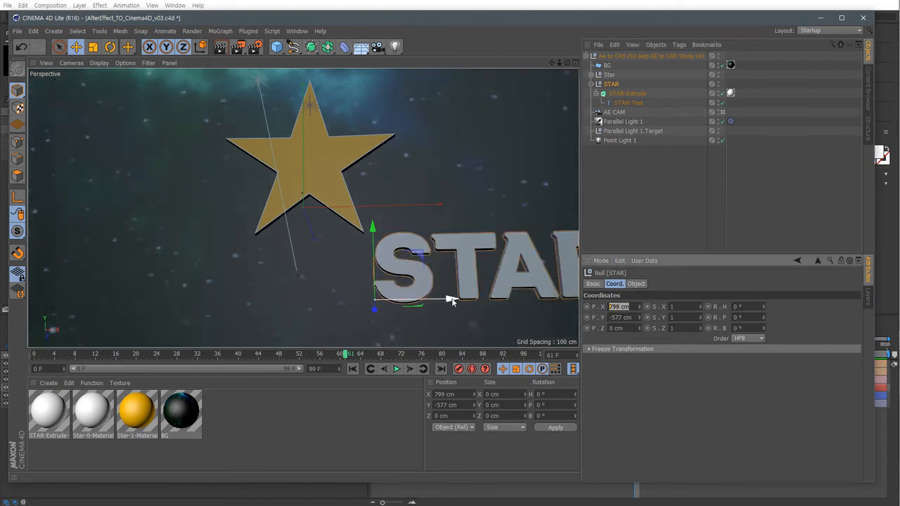
pyautogui.moveTo(450, 299); pyautogui.dragTo(273, 314)
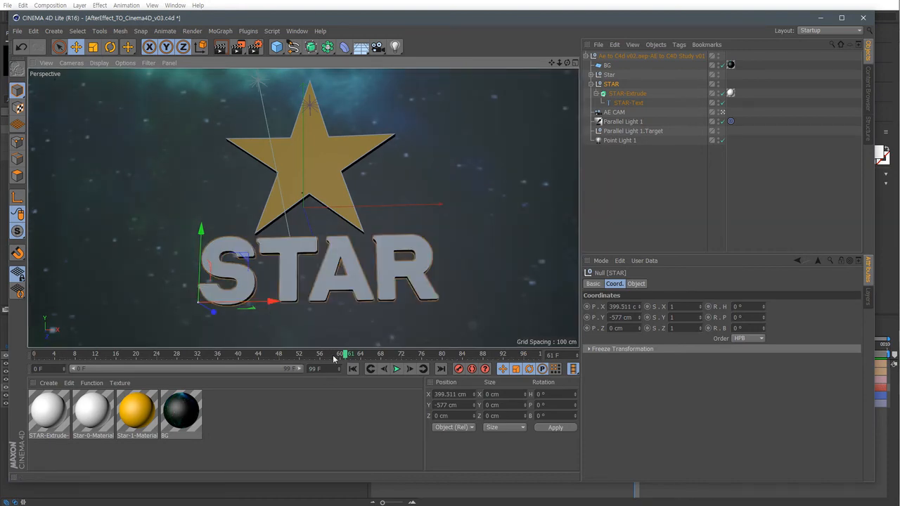
# Compare with the AfterEffect_TO_Cinema4D_v02.c4d document by scrubbing it and expanding its letter extrudes to inspect their splines.
pyautogui.moveTo(344, 356); pyautogui.dragTo(314, 360)
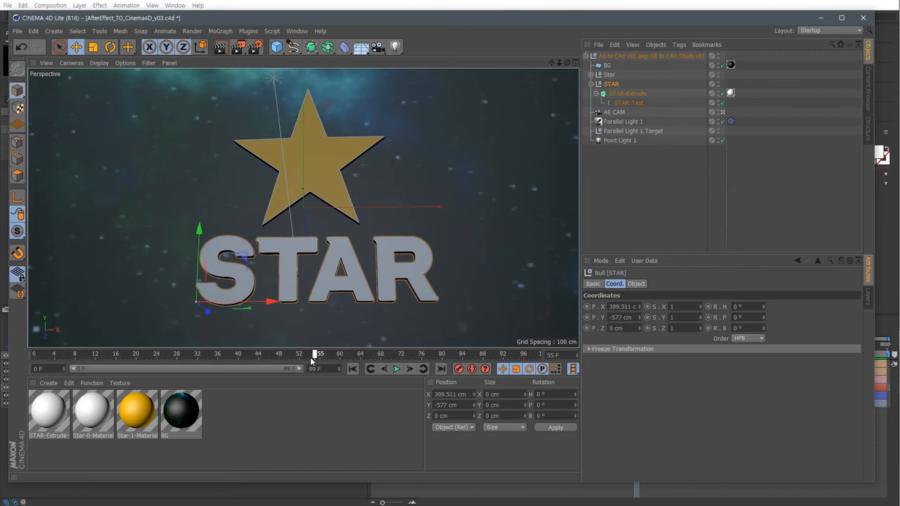
pyautogui.moveTo(314, 361); pyautogui.dragTo(547, 362)
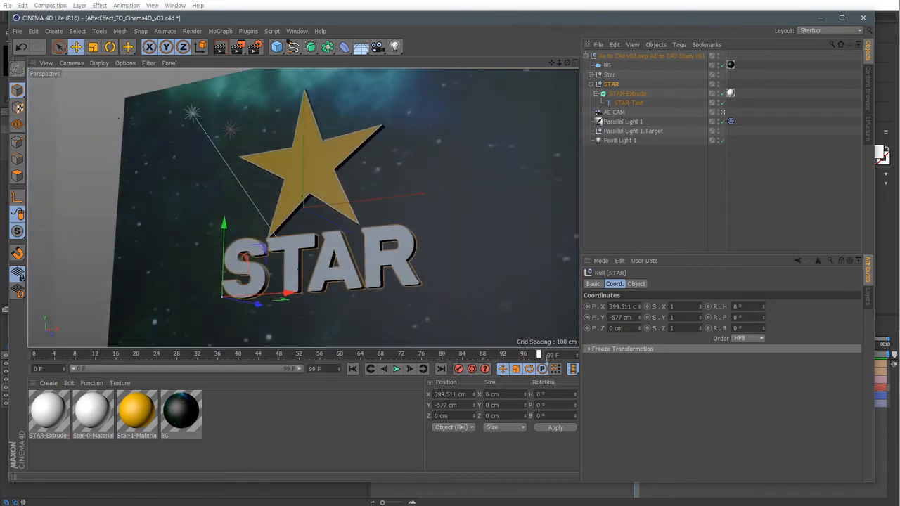
pyautogui.click(297, 31)
pyautogui.click(337, 245)
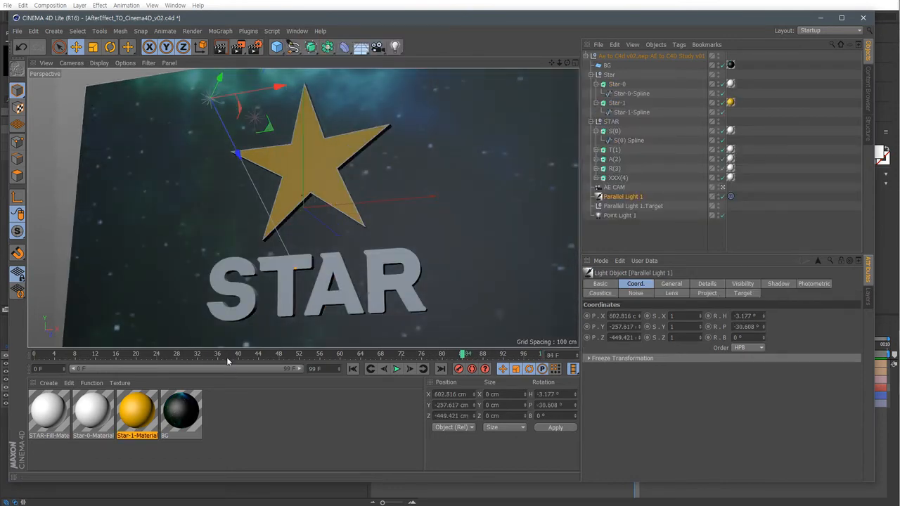
pyautogui.moveTo(228, 360); pyautogui.dragTo(540, 361)
pyautogui.click(349, 307)
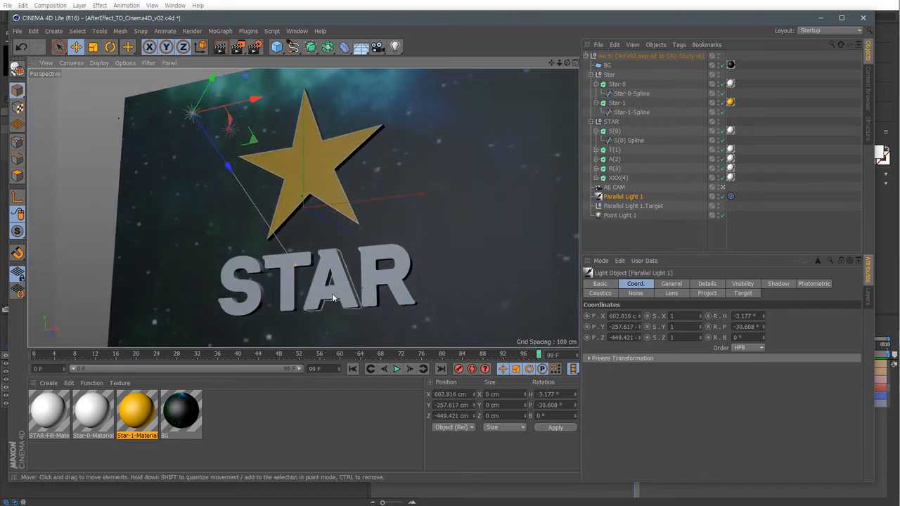
pyautogui.moveTo(161, 355); pyautogui.dragTo(412, 358)
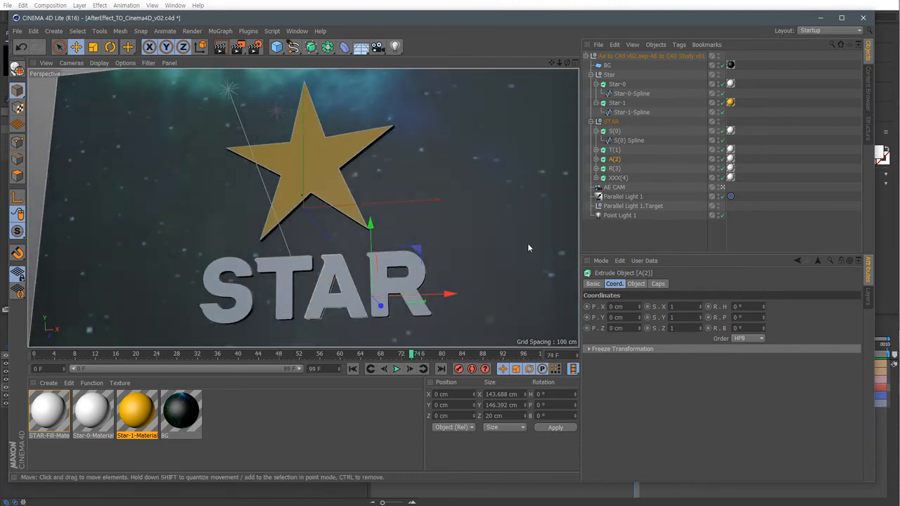
pyautogui.click(595, 159)
pyautogui.click(623, 170)
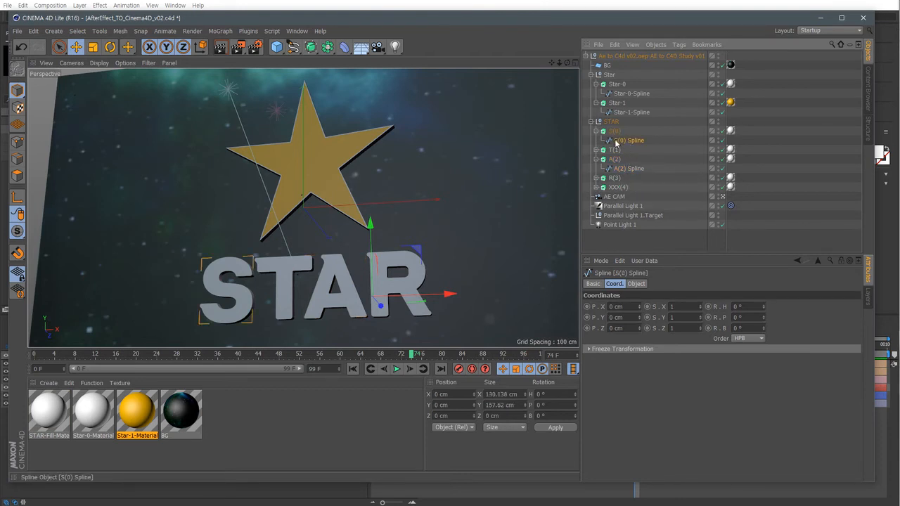
pyautogui.click(595, 150)
pyautogui.click(627, 158)
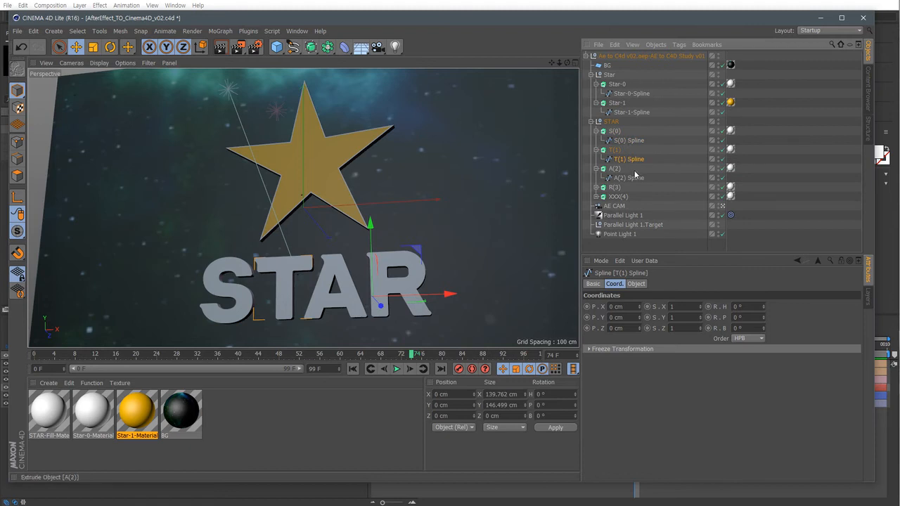
pyautogui.click(297, 31)
pyautogui.click(319, 255)
pyautogui.click(297, 31)
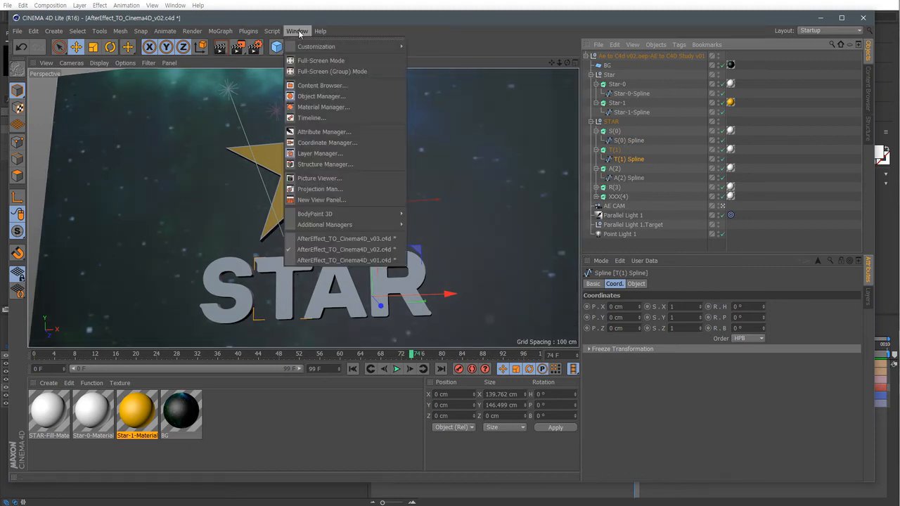
pyautogui.click(346, 248)
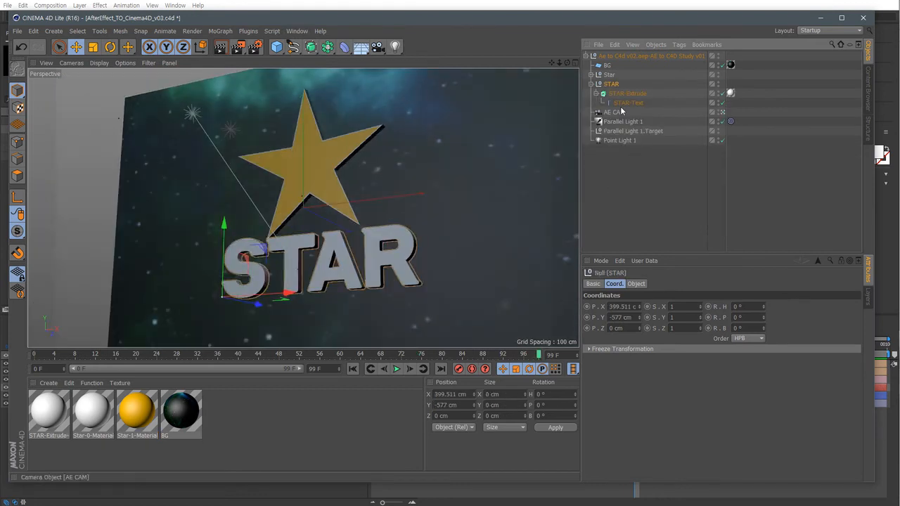
# Change the STAR-Text object's text to SHINE.
pyautogui.click(635, 283)
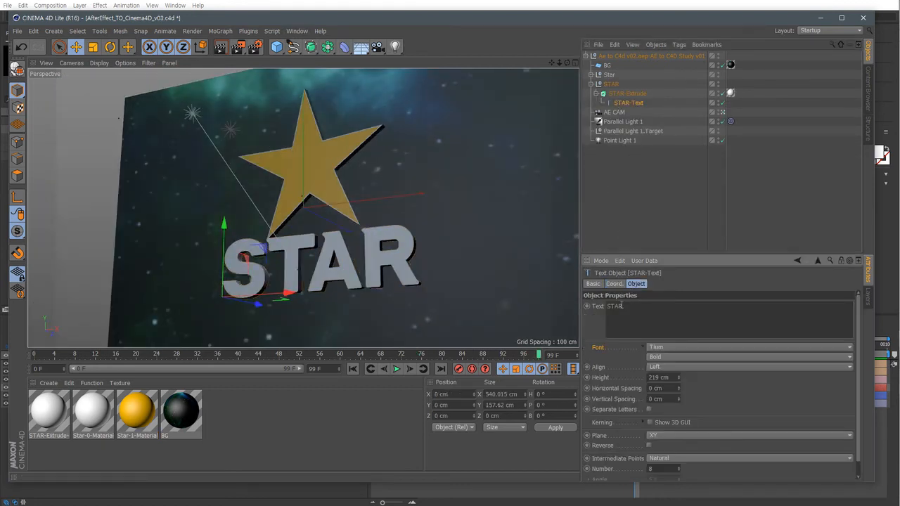
pyautogui.doubleClick(625, 312)
pyautogui.write('SHINE')
pyautogui.click(599, 224)
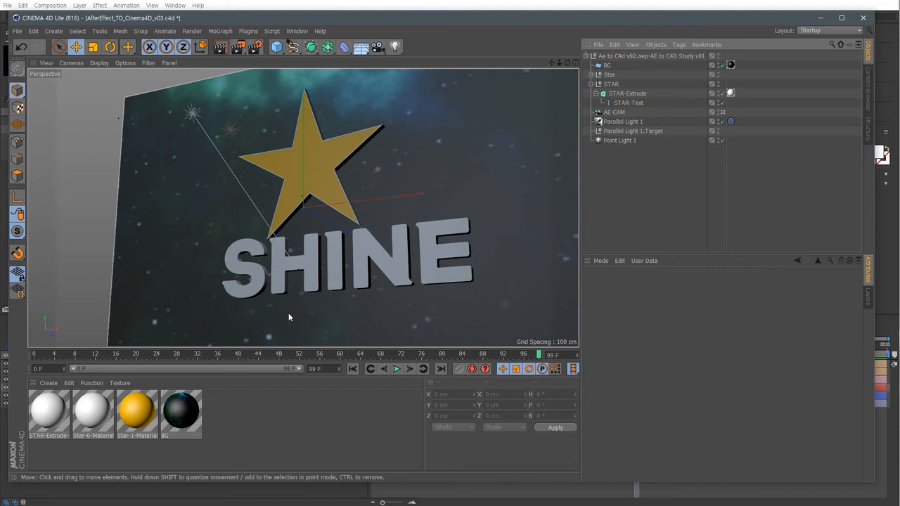
pyautogui.click(313, 497)
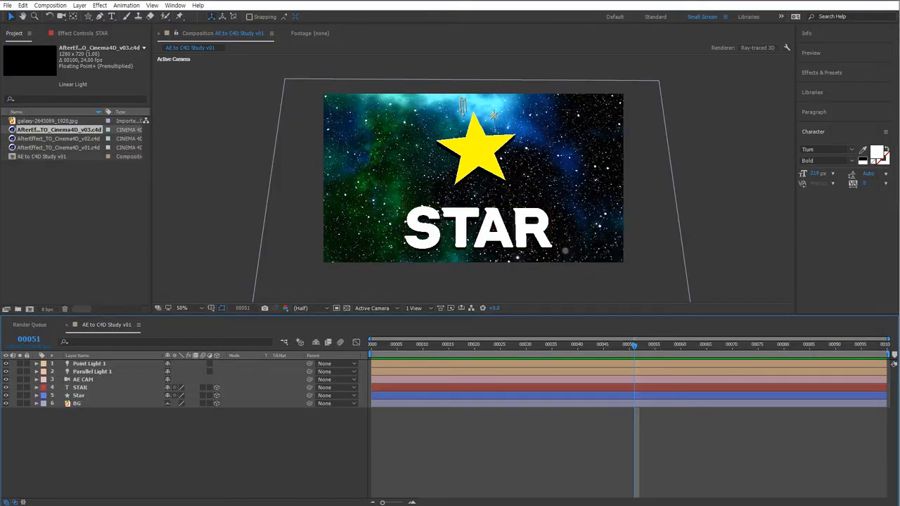
pyautogui.click(79, 396)
pyautogui.click(80, 389)
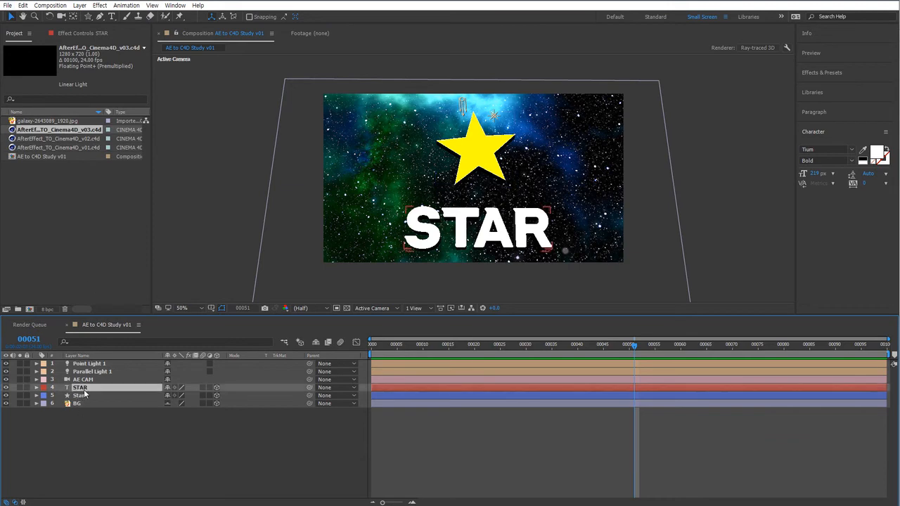
pyautogui.click(7, 5)
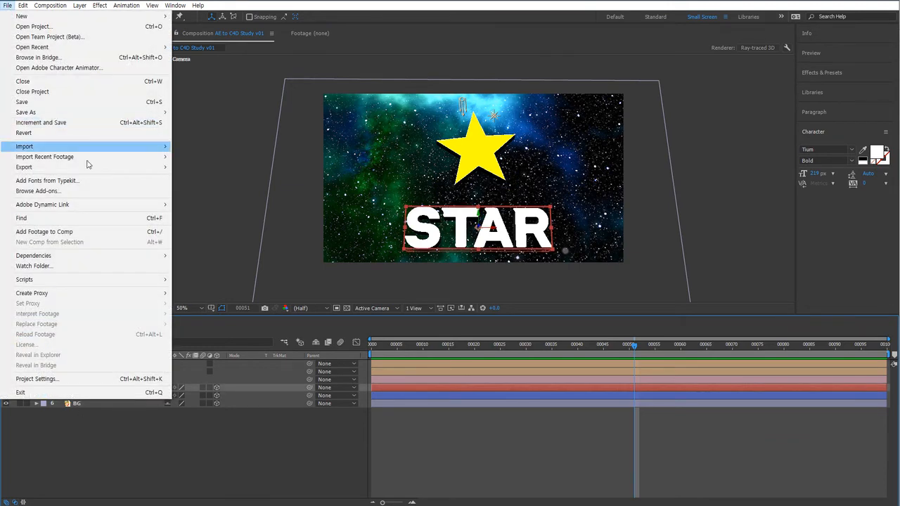
pyautogui.moveTo(99, 167)
pyautogui.click(232, 196)
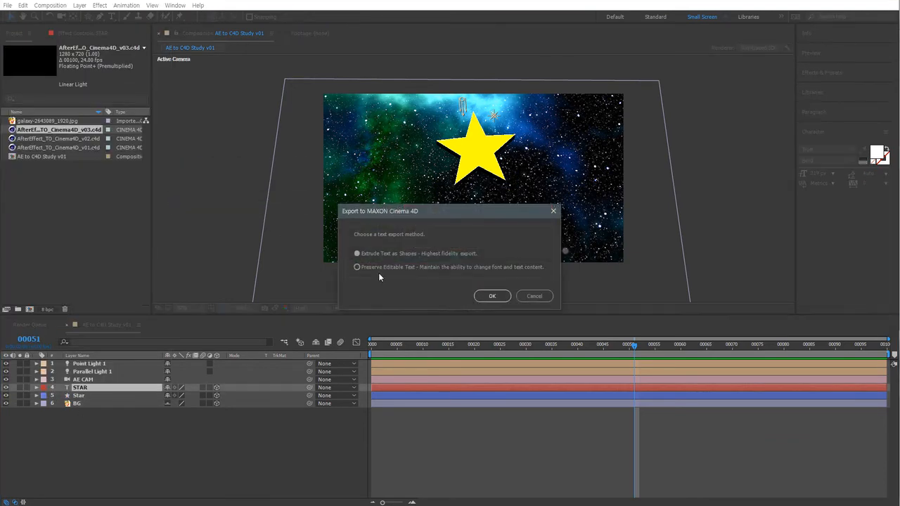
pyautogui.click(387, 254)
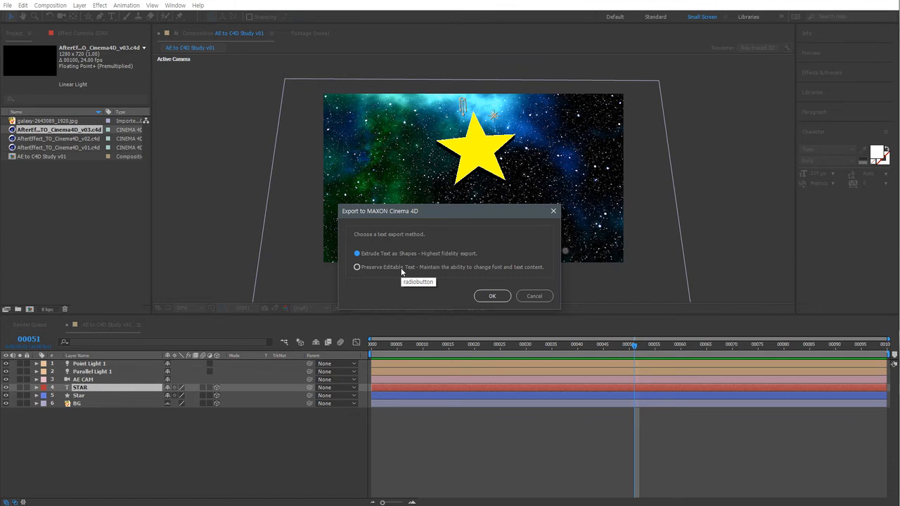
pyautogui.click(356, 267)
pyautogui.click(538, 296)
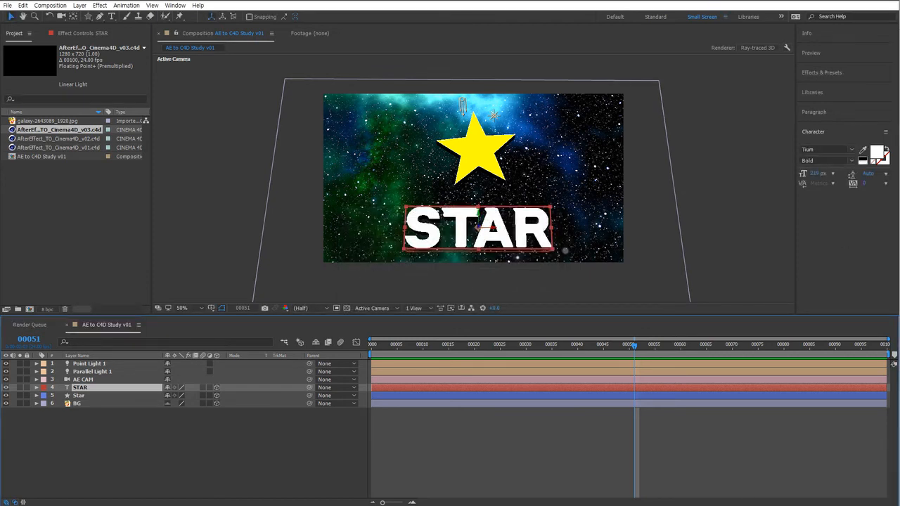
# Switch to Cinema 4D, bring up the AfterEffect_TO_Cinema4D_v02.c4d document and scrub through its timeline.
pyautogui.click(771, 505)
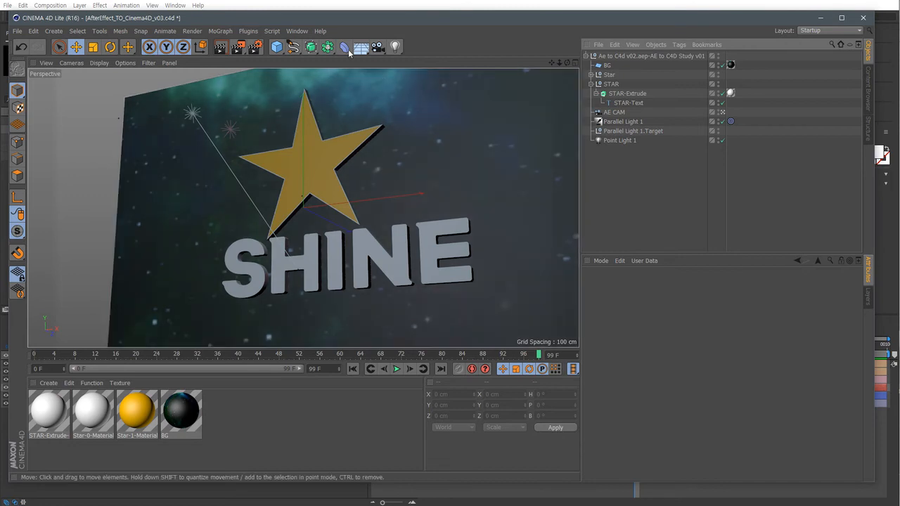
pyautogui.click(320, 31)
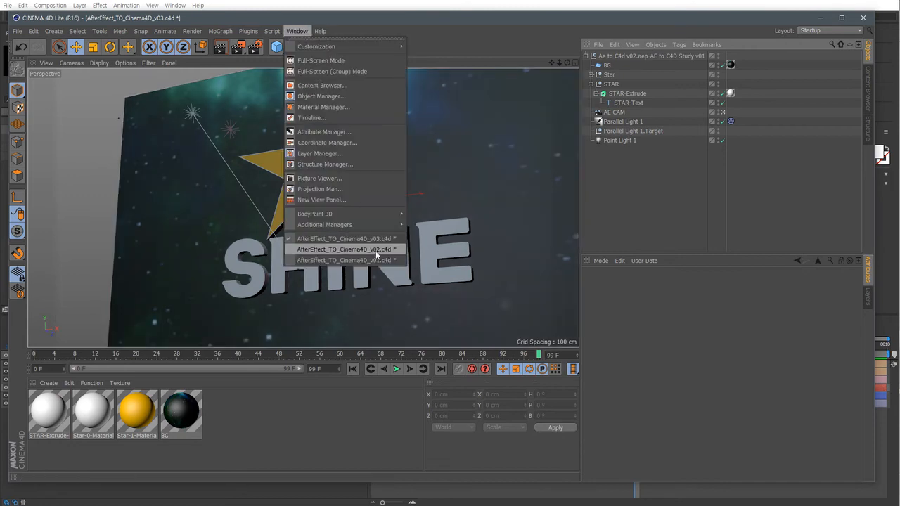
pyautogui.click(369, 249)
pyautogui.moveTo(279, 349); pyautogui.dragTo(538, 370)
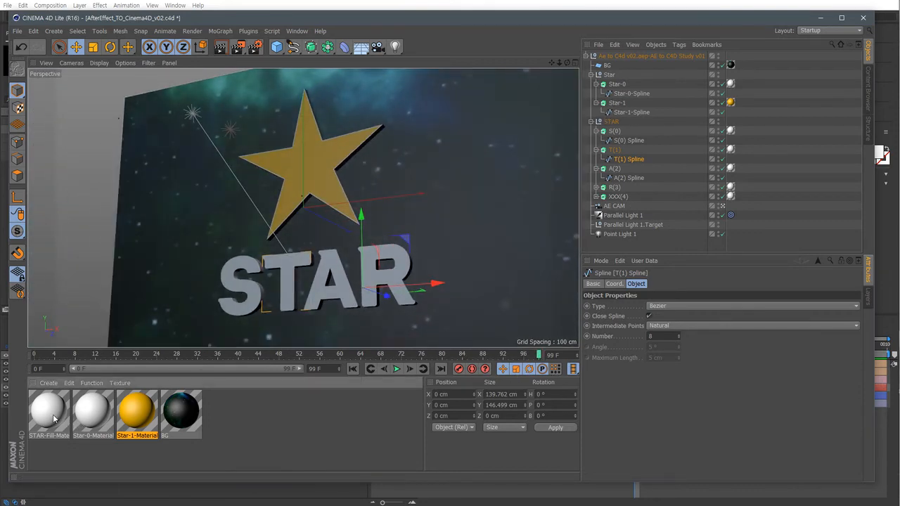
# Select the Star-0-Material and view its basic channel settings.
pyautogui.click(74, 420)
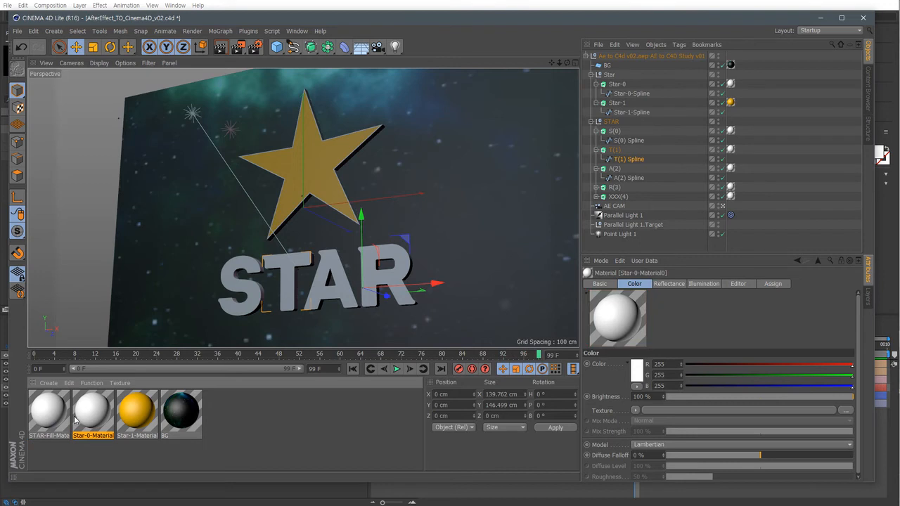
pyautogui.click(598, 284)
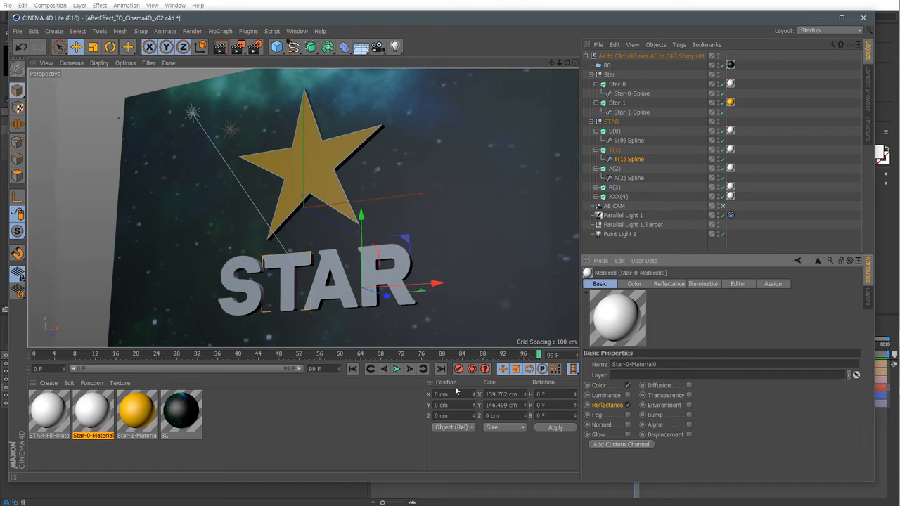
pyautogui.click(123, 94)
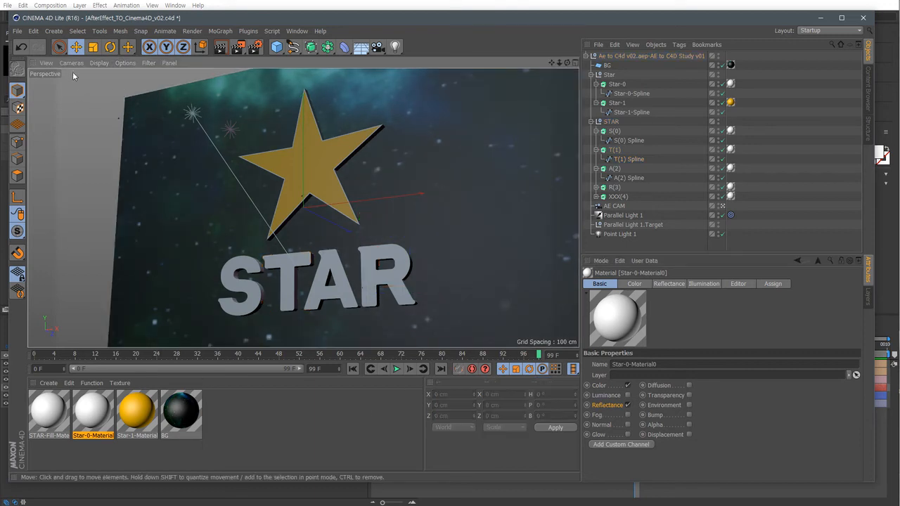
# Change the viewport camera, zoom out over the whole scene and inspect the animated AE CAM camera.
pyautogui.click(71, 63)
pyautogui.moveTo(115, 88)
pyautogui.click(201, 92)
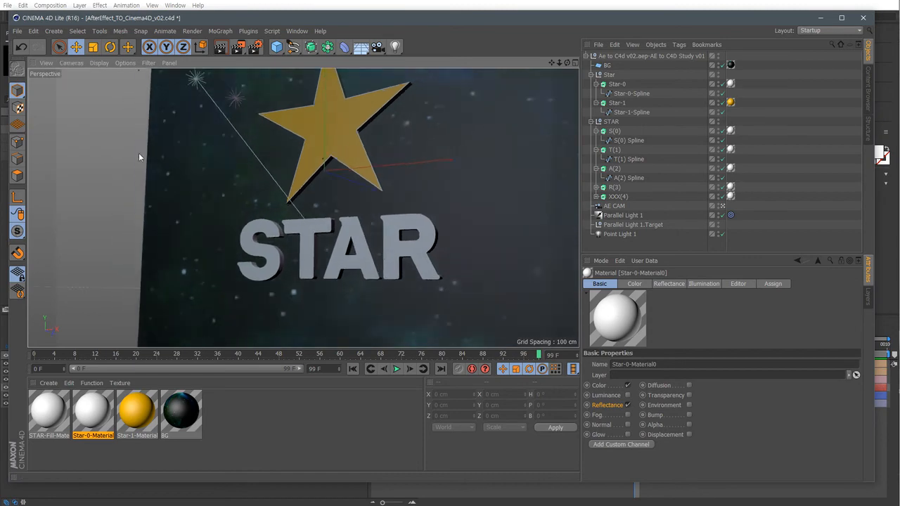
pyautogui.keyDown('alt'); pyautogui.moveTo(138, 153); pyautogui.dragTo(114, 188); pyautogui.keyUp('alt')
pyautogui.scroll(-8, 380, 242)
pyautogui.keyDown('alt'); pyautogui.moveTo(328, 251); pyautogui.dragTo(313, 267); pyautogui.keyUp('alt')
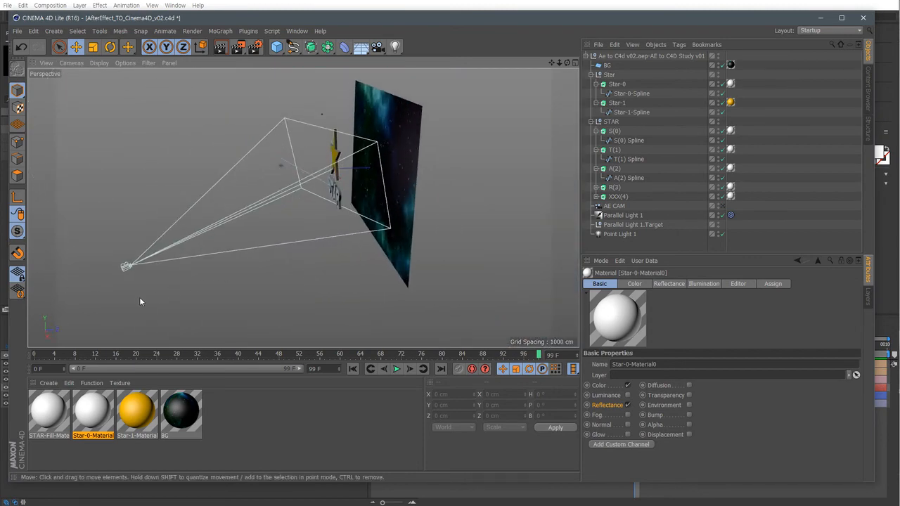
pyautogui.click(126, 269)
pyautogui.keyDown('alt'); pyautogui.moveTo(119, 257); pyautogui.dragTo(225, 262); pyautogui.keyUp('alt')
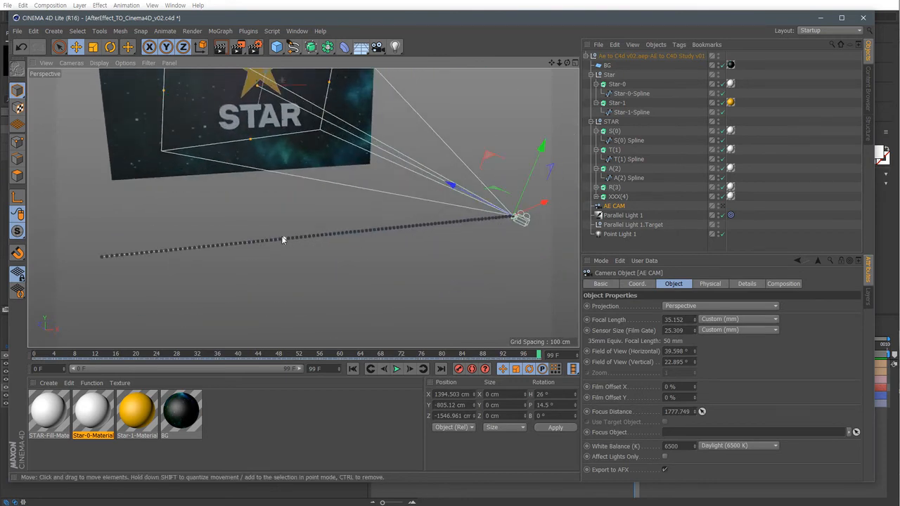
pyautogui.keyDown('alt'); pyautogui.moveTo(263, 201); pyautogui.dragTo(292, 279); pyautogui.keyUp('alt')
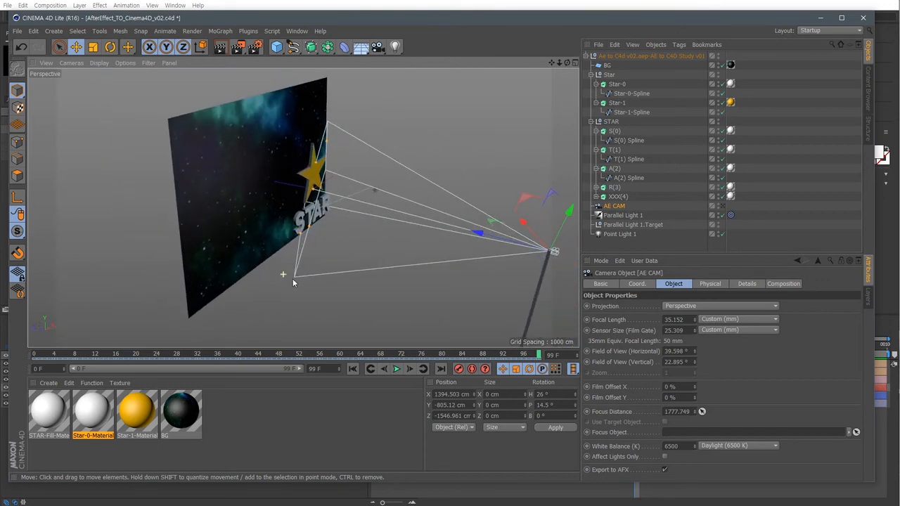
# Select the BG plane and examine its material's color texture.
pyautogui.click(231, 293)
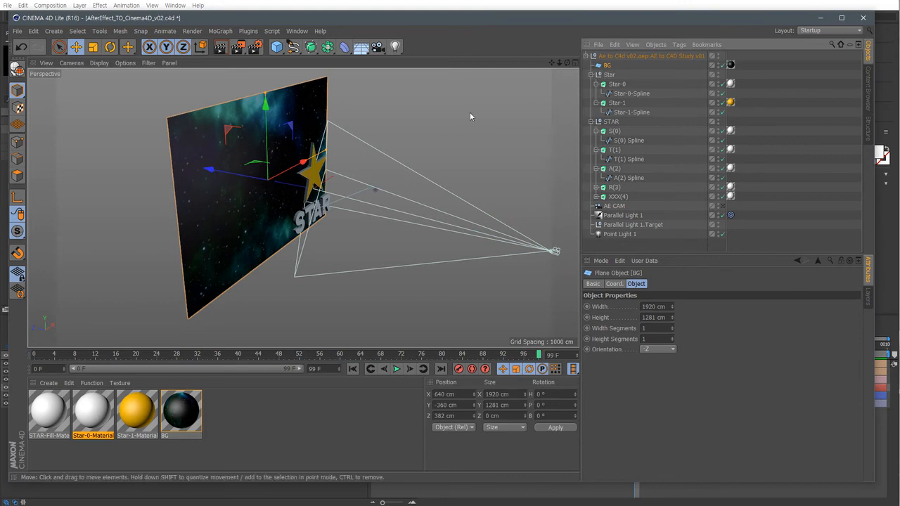
pyautogui.keyDown('alt'); pyautogui.moveTo(470, 112); pyautogui.dragTo(131, 171); pyautogui.keyUp('alt')
pyautogui.keyDown('alt'); pyautogui.moveTo(277, 193); pyautogui.dragTo(284, 227, button='middle'); pyautogui.keyUp('alt')
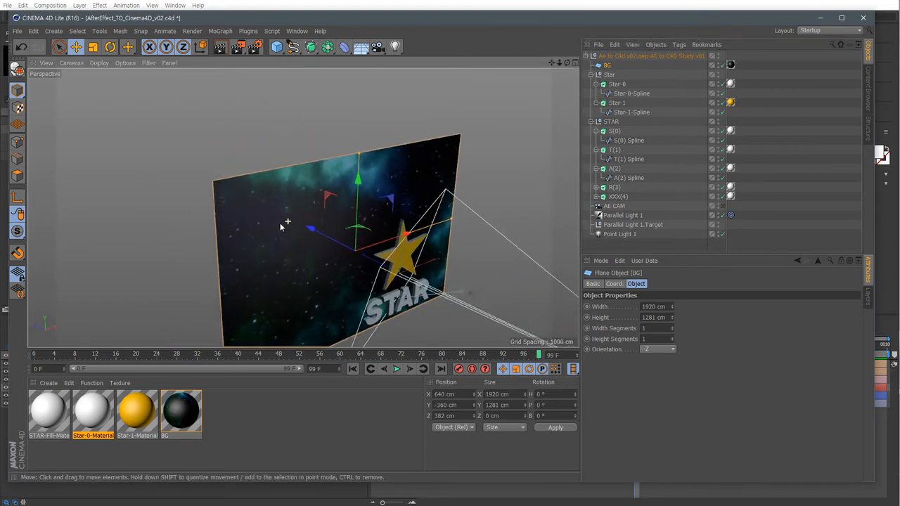
pyautogui.keyDown('alt'); pyautogui.moveTo(284, 227); pyautogui.dragTo(364, 225, button='right'); pyautogui.keyUp('alt')
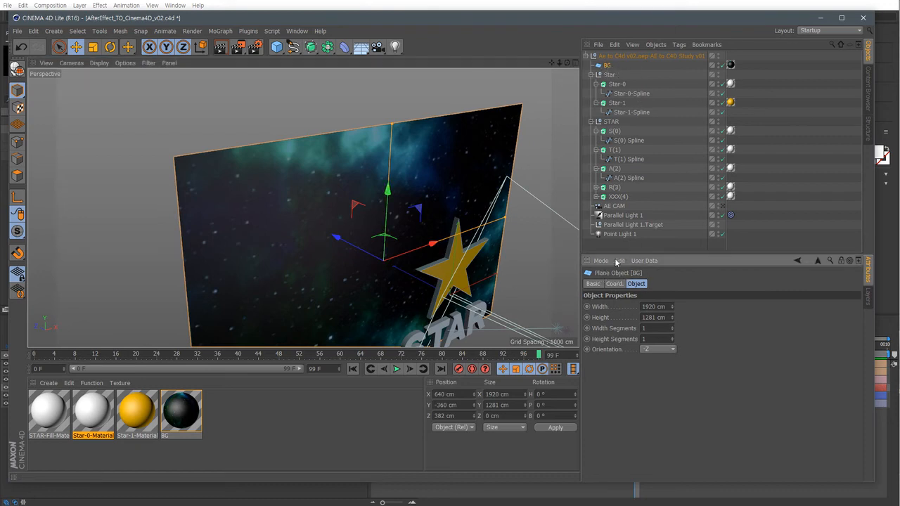
pyautogui.click(181, 412)
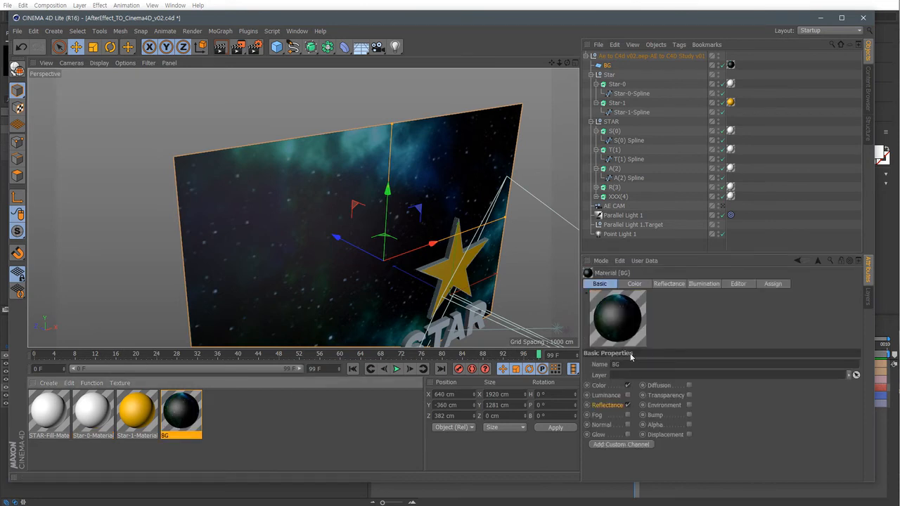
pyautogui.click(635, 283)
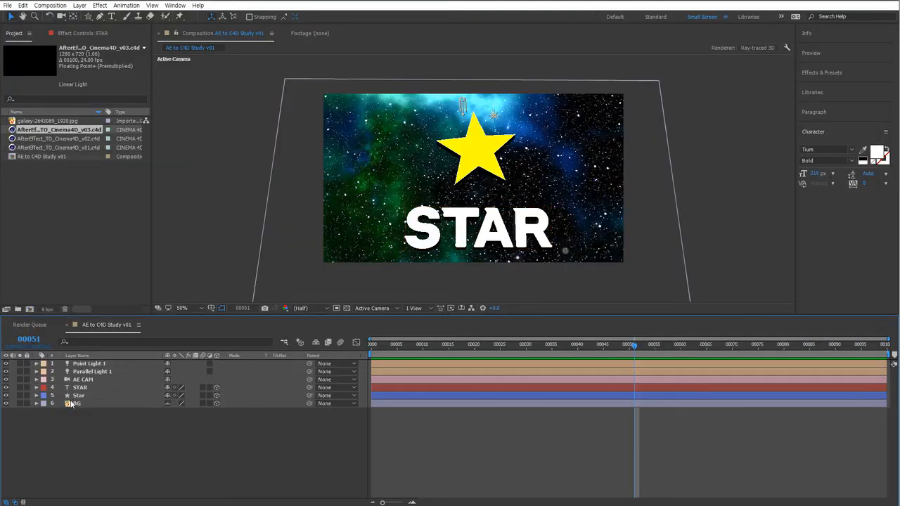
# Switch to After Effects, select the galaxy image in the project panel, then return to Cinema 4D.
pyautogui.click(73, 403)
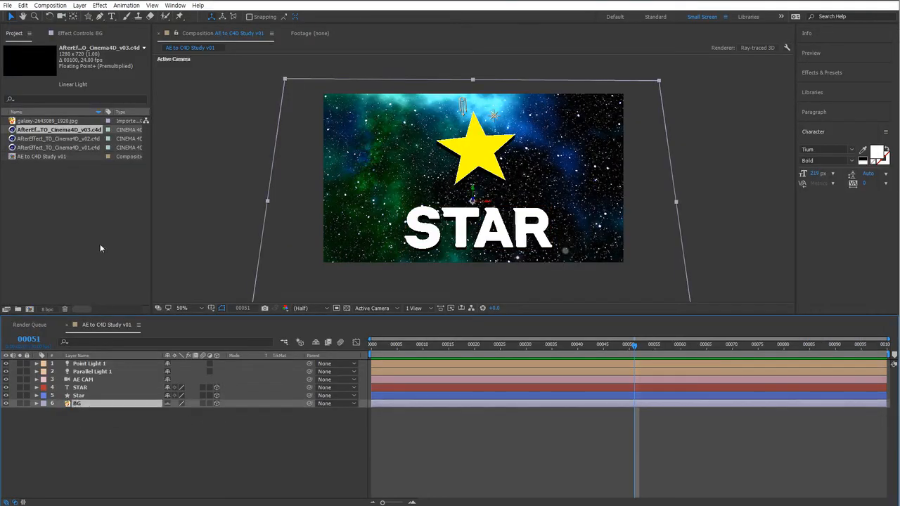
pyautogui.click(49, 122)
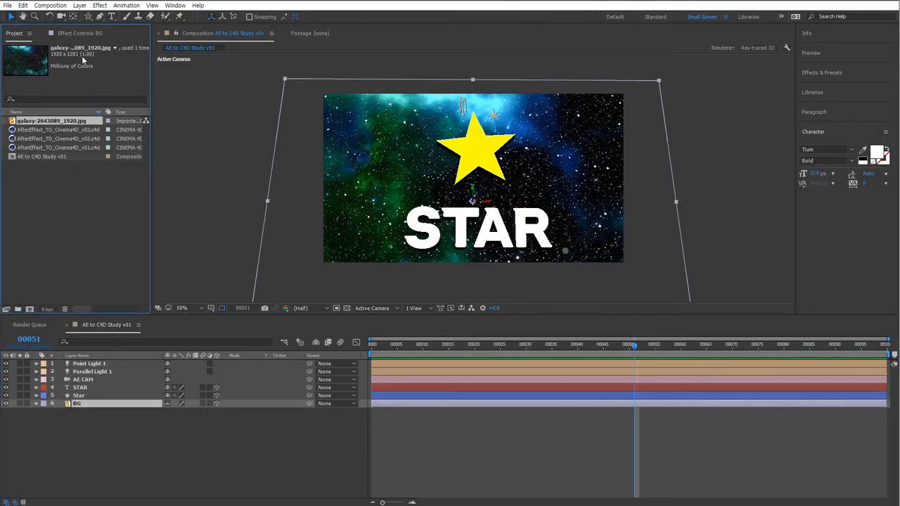
pyautogui.hotkey('alt', 'Tab')
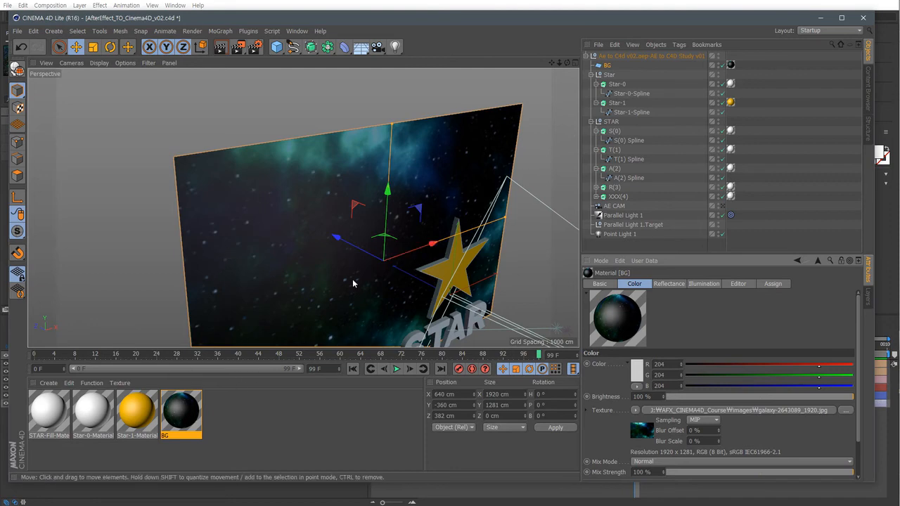
# Set the BG material's default specular width to about 29% and falloff to about -3%.
pyautogui.keyDown('alt'); pyautogui.moveTo(352, 280); pyautogui.dragTo(305, 217, button='middle'); pyautogui.keyUp('alt')
pyautogui.keyDown('alt'); pyautogui.moveTo(415, 264); pyautogui.dragTo(263, 212); pyautogui.keyUp('alt')
pyautogui.keyDown('alt'); pyautogui.moveTo(380, 220); pyautogui.dragTo(258, 223, button='middle'); pyautogui.keyUp('alt')
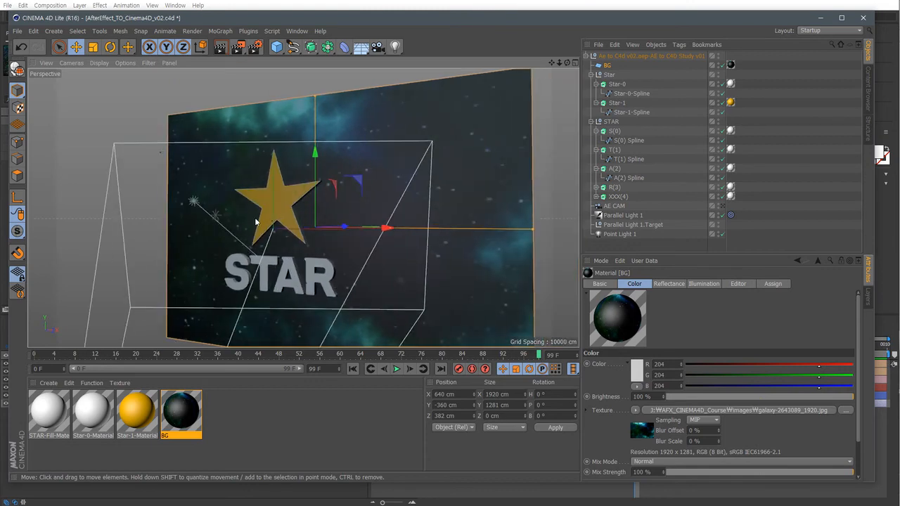
pyautogui.keyDown('alt'); pyautogui.moveTo(427, 251); pyautogui.dragTo(388, 203); pyautogui.keyUp('alt')
pyautogui.keyDown('alt'); pyautogui.moveTo(430, 195); pyautogui.dragTo(485, 208, button='right'); pyautogui.keyUp('alt')
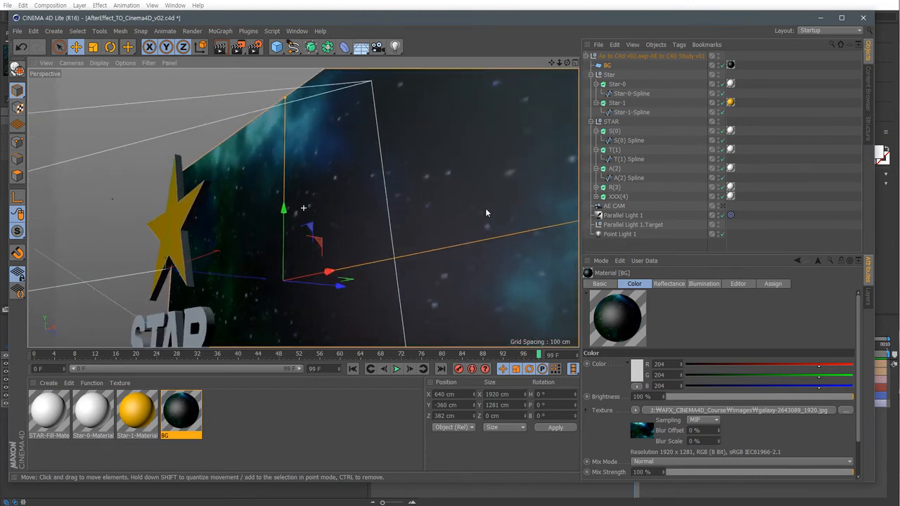
pyautogui.keyDown('alt'); pyautogui.moveTo(445, 210); pyautogui.dragTo(473, 247); pyautogui.keyUp('alt')
pyautogui.keyDown('alt'); pyautogui.moveTo(303, 208); pyautogui.dragTo(450, 254); pyautogui.keyUp('alt')
pyautogui.click(678, 285)
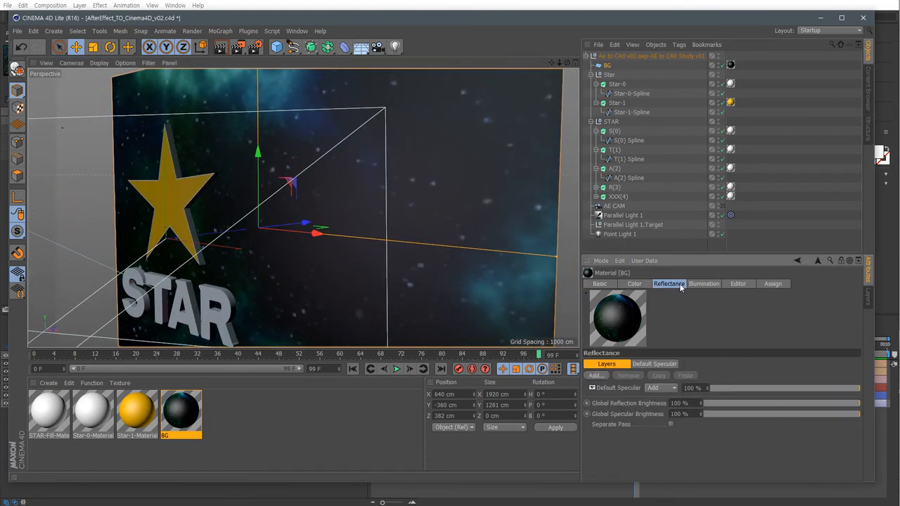
pyautogui.click(655, 363)
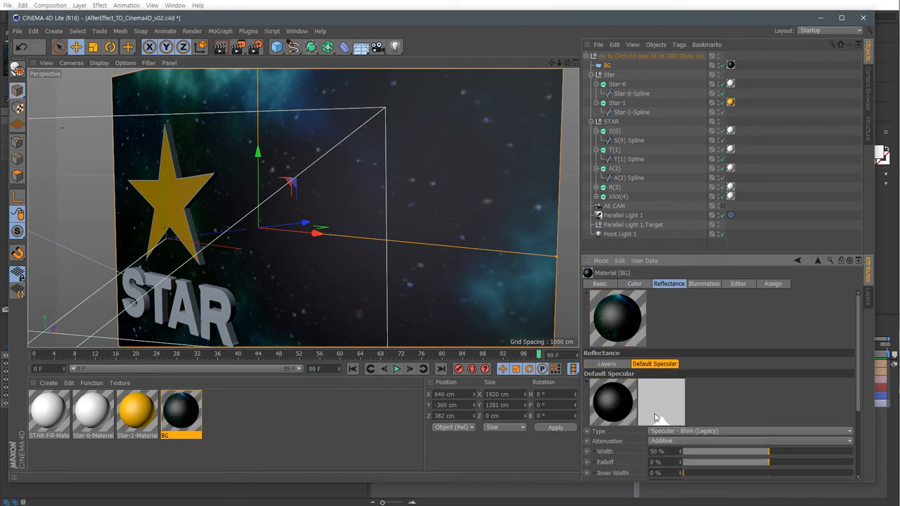
pyautogui.moveTo(742, 456); pyautogui.dragTo(765, 462)
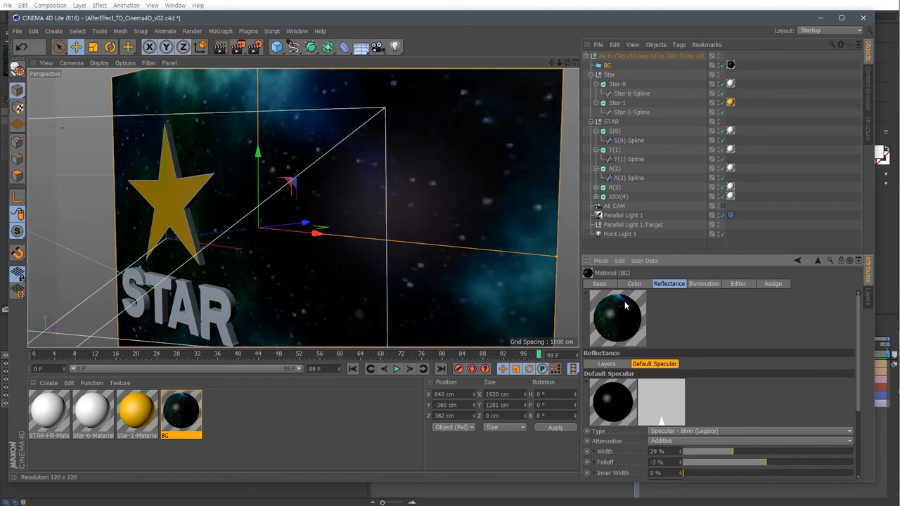
# Turn the BG material's Reflectance channel off and back on.
pyautogui.click(601, 283)
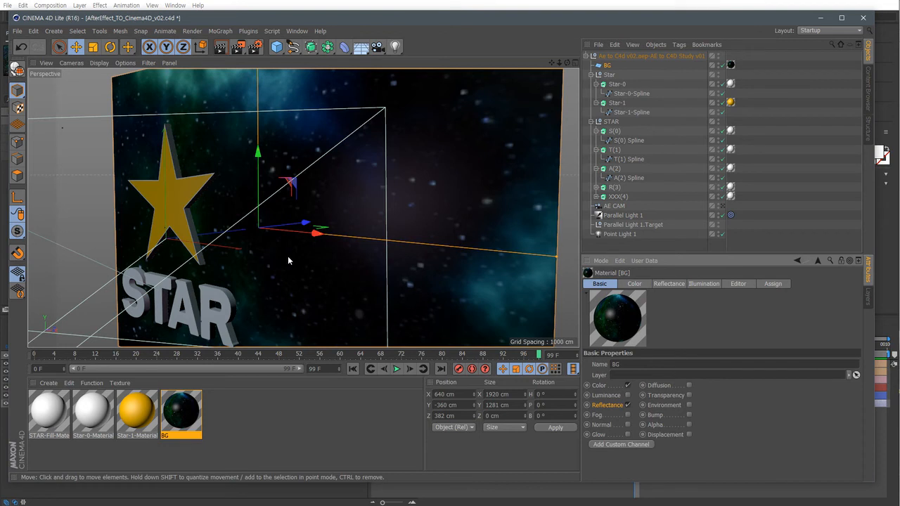
pyautogui.click(628, 406)
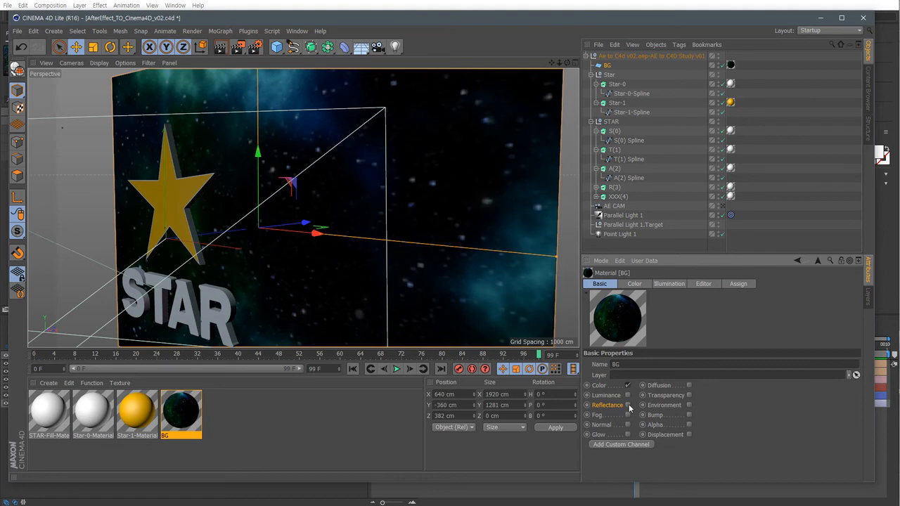
pyautogui.click(628, 405)
# Hide the BG plane in the editor view.
pyautogui.scroll(-4, 415, 199)
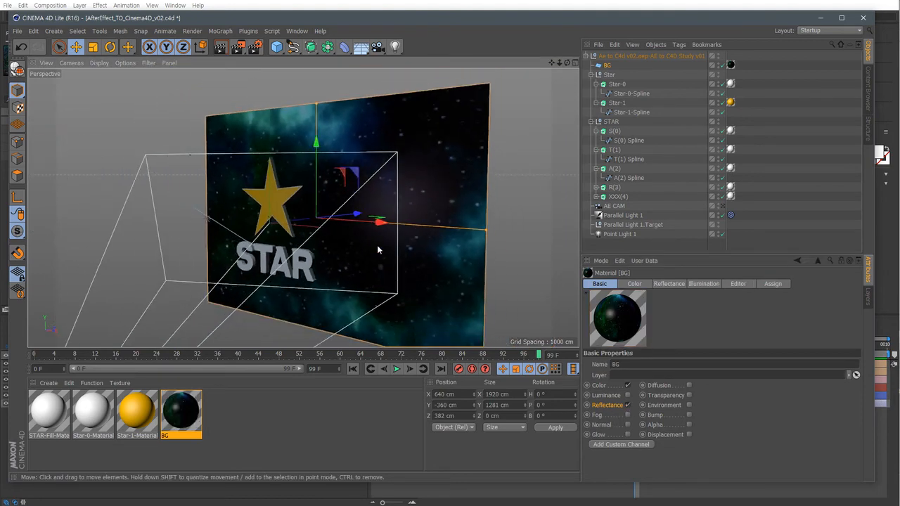
pyautogui.keyDown('alt'); pyautogui.moveTo(387, 259); pyautogui.dragTo(391, 240); pyautogui.keyUp('alt')
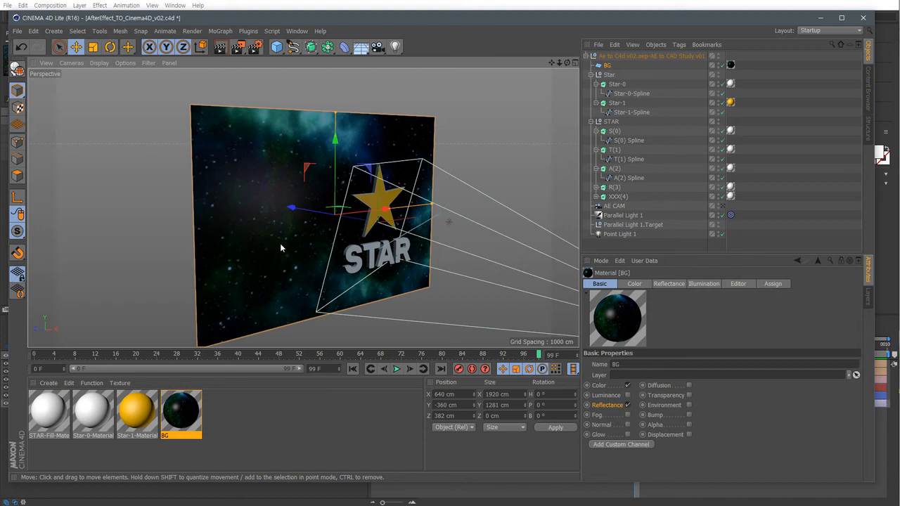
pyautogui.click(321, 402)
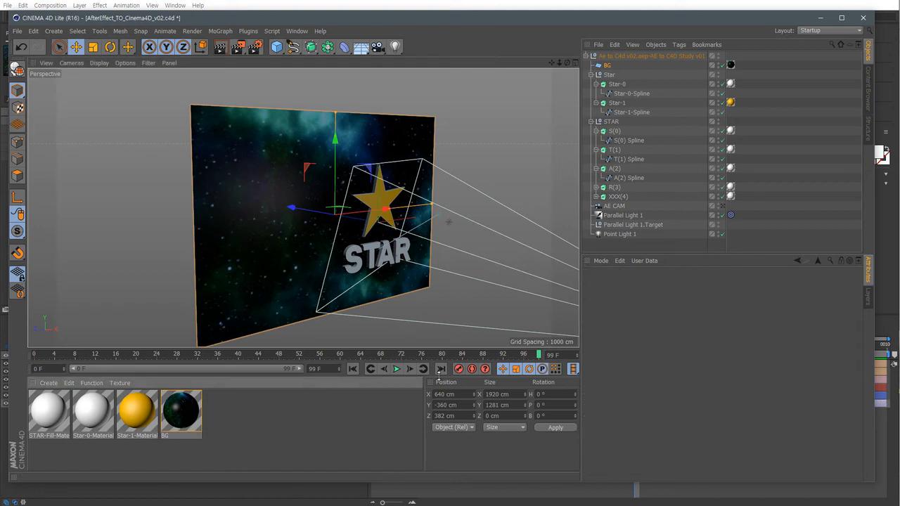
pyautogui.click(608, 66)
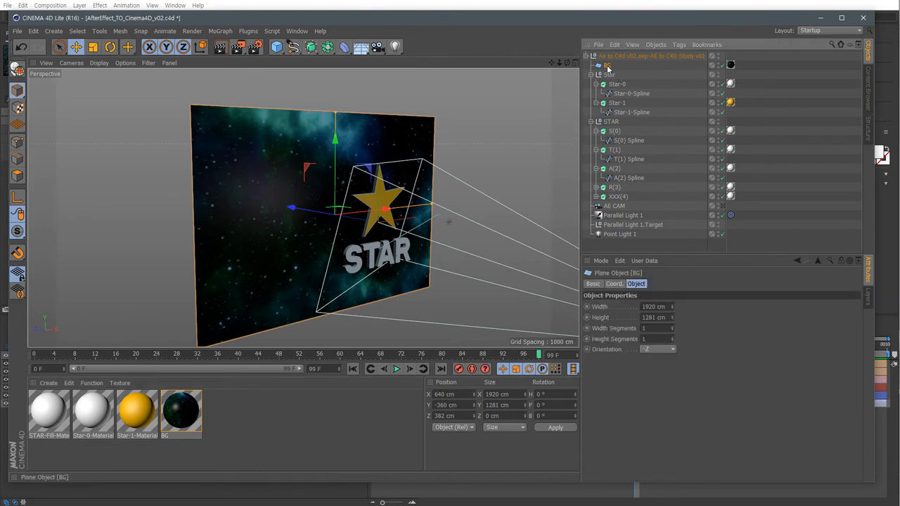
pyautogui.click(723, 65)
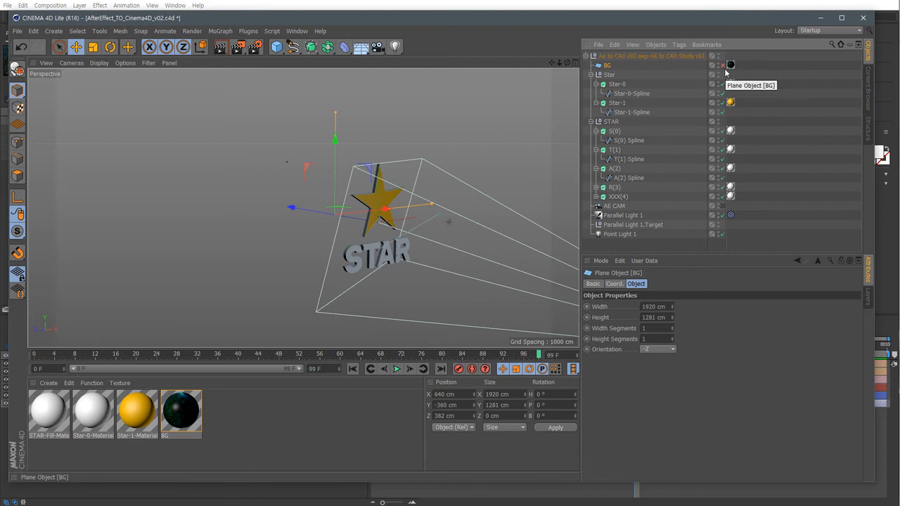
pyautogui.click(335, 426)
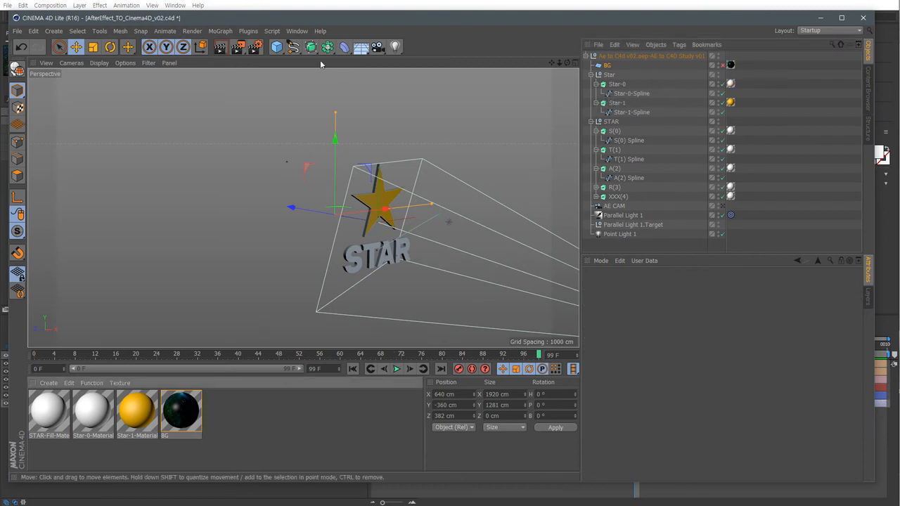
# Add a Sky object to the scene and orbit out to view it.
pyautogui.click(365, 48)
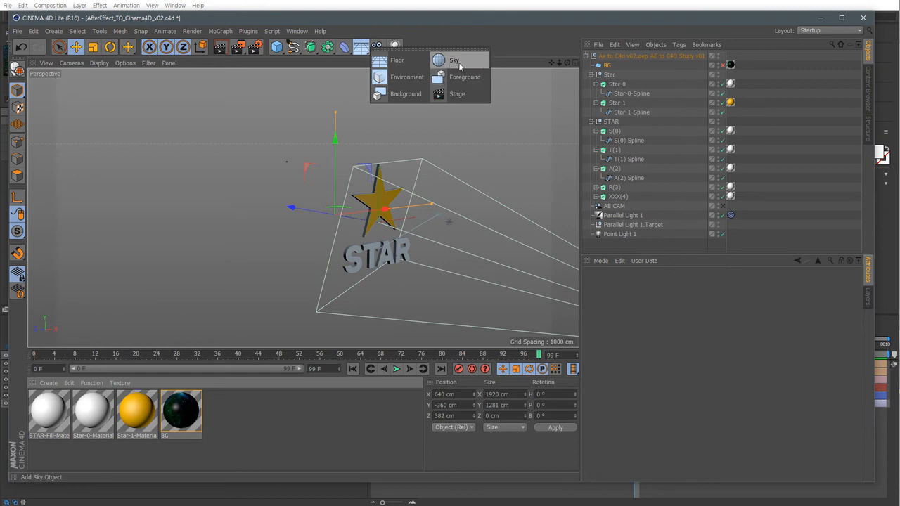
pyautogui.click(455, 61)
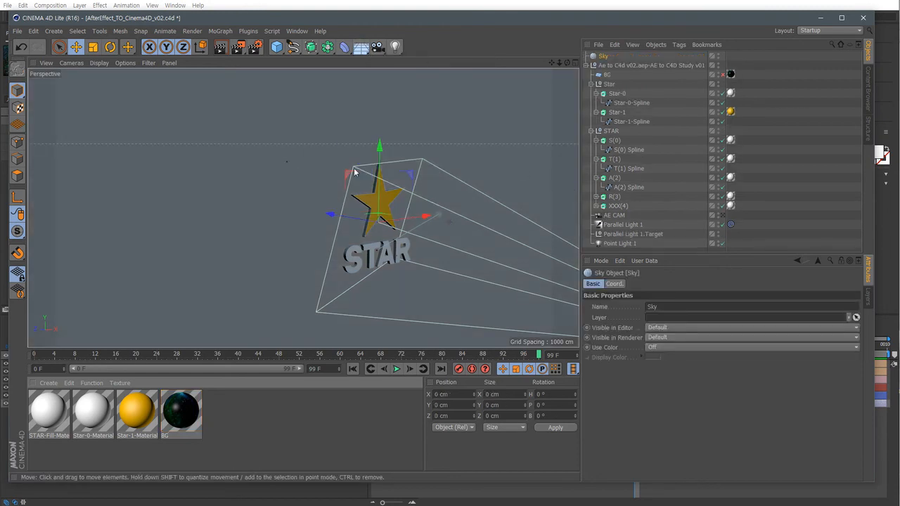
pyautogui.keyDown('alt'); pyautogui.moveTo(360, 137); pyautogui.dragTo(128, 192, button='right'); pyautogui.keyUp('alt')
pyautogui.keyDown('alt'); pyautogui.moveTo(542, 210); pyautogui.dragTo(523, 221, button='middle'); pyautogui.keyUp('alt')
pyautogui.keyDown('alt'); pyautogui.moveTo(523, 221); pyautogui.dragTo(523, 218); pyautogui.keyUp('alt')
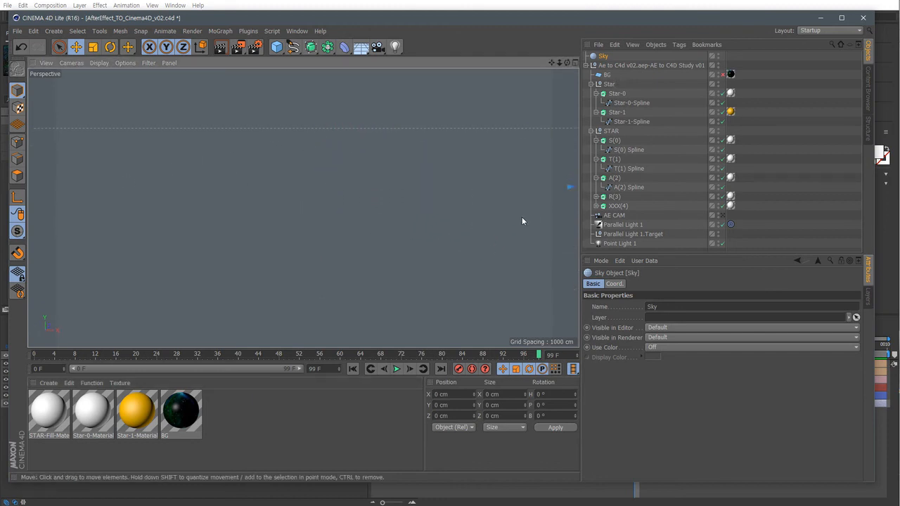
pyautogui.moveTo(342, 261)
pyautogui.keyDown('alt'); pyautogui.mouseDown()
pyautogui.moveTo(446, 246)
pyautogui.moveTo(471, 228)
pyautogui.moveTo(462, 154)
pyautogui.moveTo(473, 228)
pyautogui.mouseUp(); pyautogui.keyUp('alt')
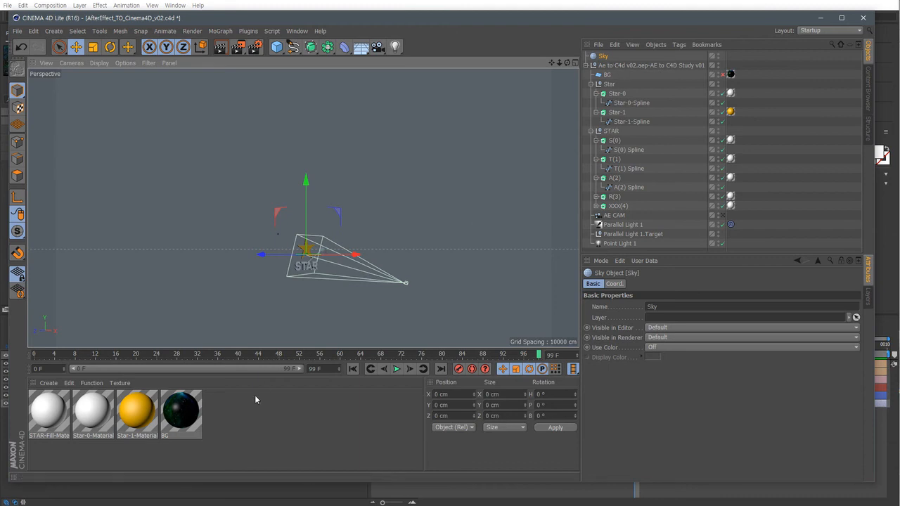
# Apply the BG material to the Sky object, then turn off the BG material's Reflectance channel.
pyautogui.moveTo(553, 32); pyautogui.dragTo(604, 56)
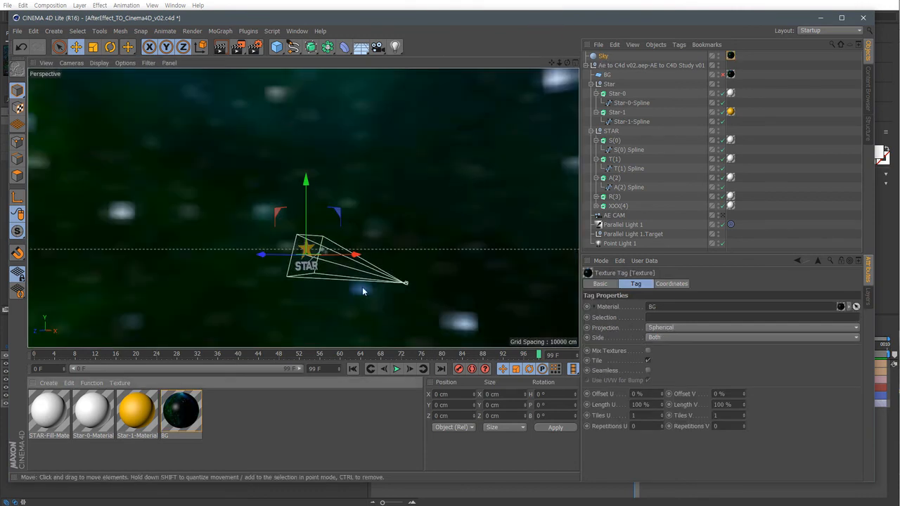
pyautogui.keyDown('alt'); pyautogui.moveTo(362, 291); pyautogui.dragTo(300, 315); pyautogui.keyUp('alt')
pyautogui.keyDown('alt'); pyautogui.moveTo(492, 199); pyautogui.dragTo(420, 230, button='middle'); pyautogui.keyUp('alt')
pyautogui.keyDown('alt'); pyautogui.moveTo(421, 209); pyautogui.dragTo(633, 189); pyautogui.keyUp('alt')
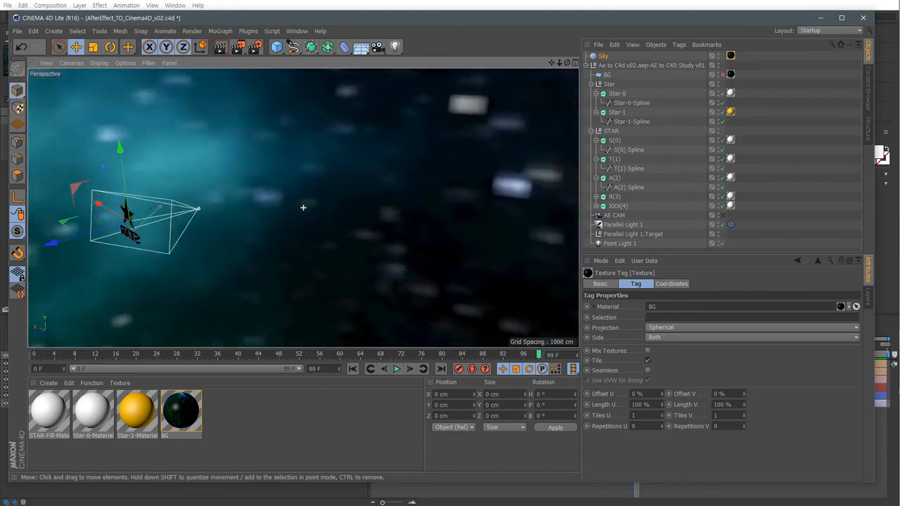
pyautogui.keyDown('alt'); pyautogui.moveTo(303, 207); pyautogui.dragTo(517, 170); pyautogui.keyUp('alt')
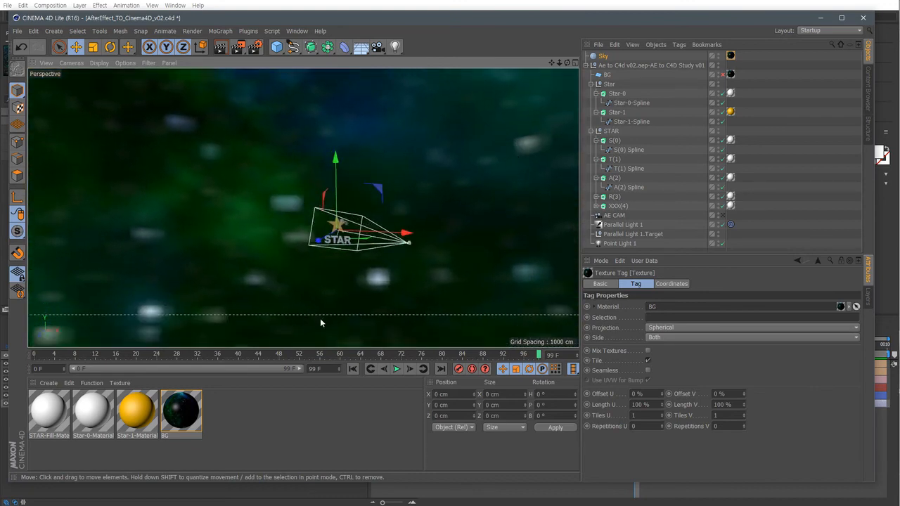
pyautogui.click(180, 411)
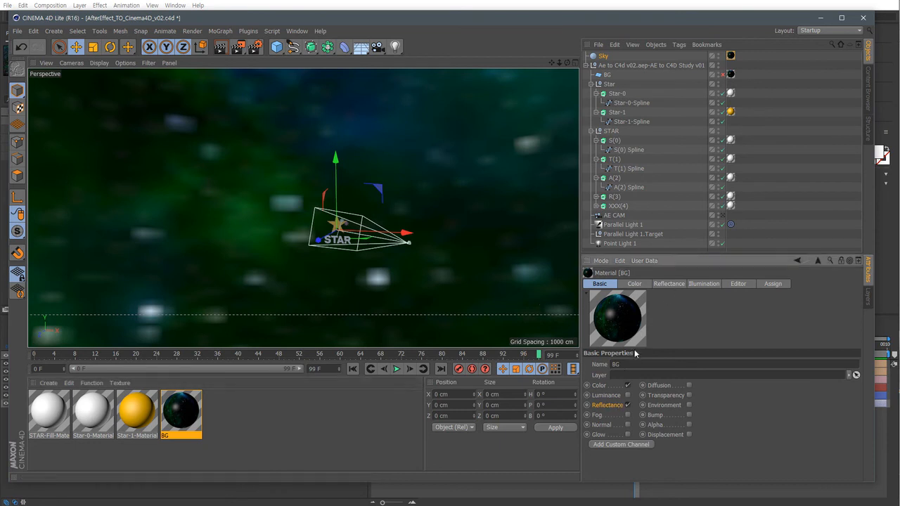
pyautogui.click(627, 406)
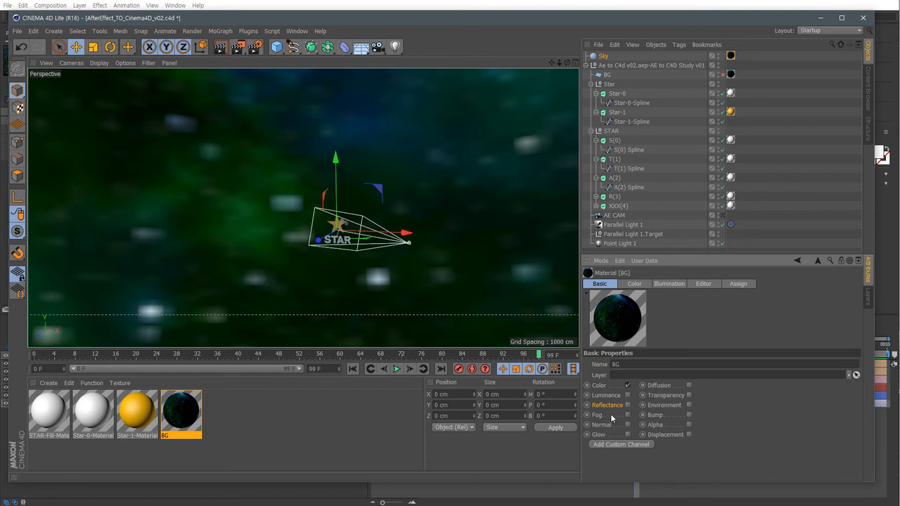
# Switch the viewport to the AE CAM camera and render the view.
pyautogui.keyDown('alt'); pyautogui.moveTo(366, 268); pyautogui.dragTo(270, 174); pyautogui.keyUp('alt')
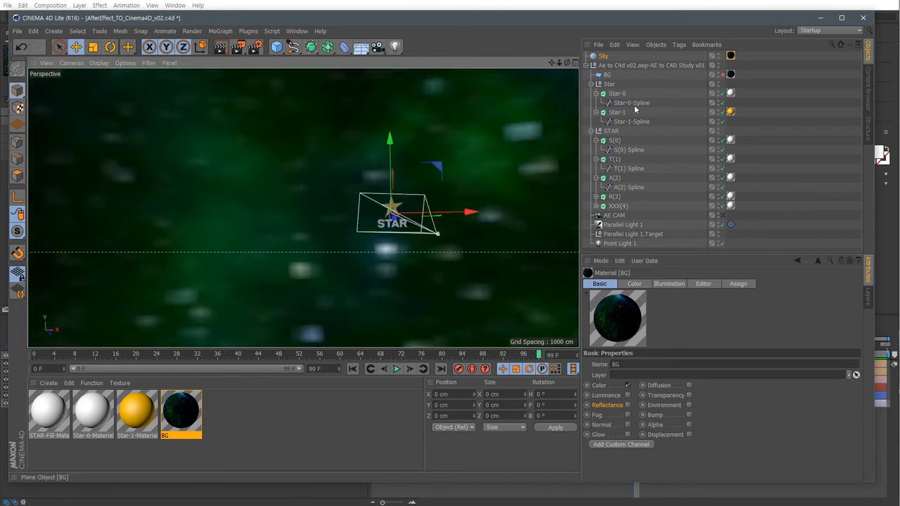
pyautogui.click(615, 216)
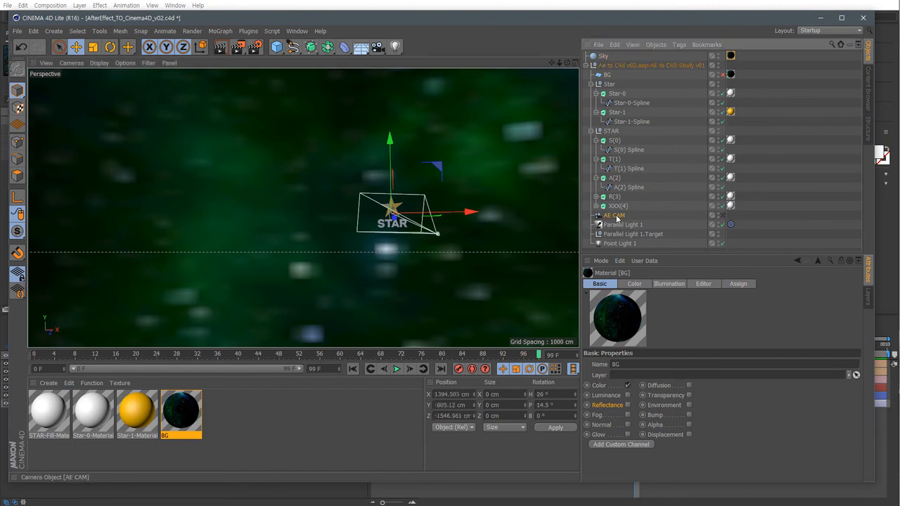
pyautogui.click(722, 215)
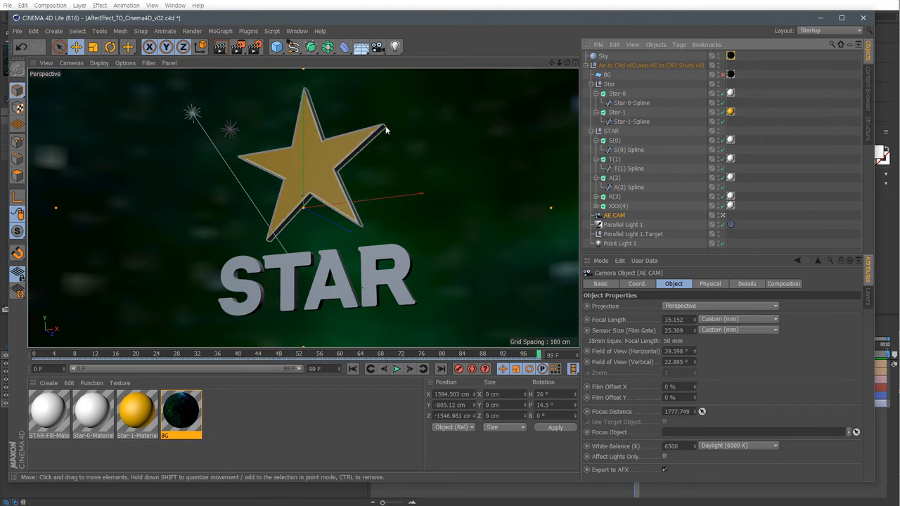
pyautogui.hotkey('ctrl', 'r')
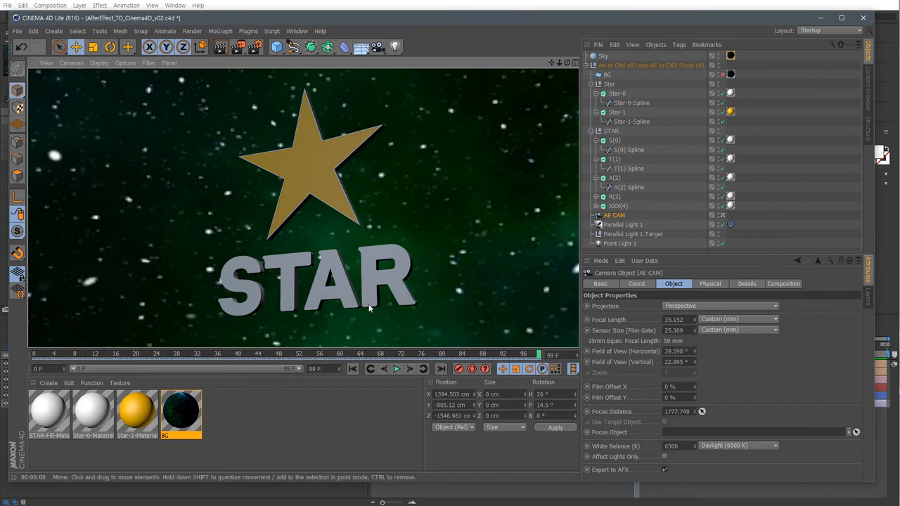
# Compare Parallel Light 1's intensity and light options with the same light in the After Effects composition.
pyautogui.click(268, 437)
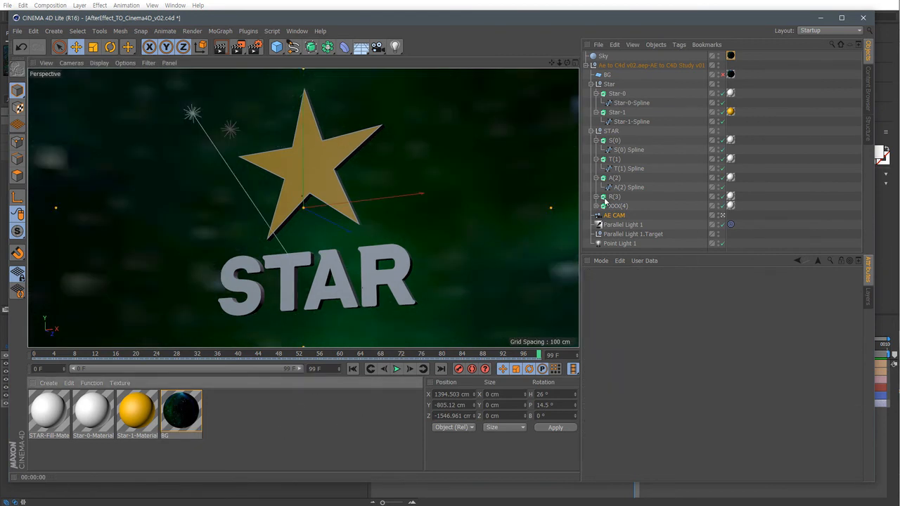
pyautogui.click(622, 225)
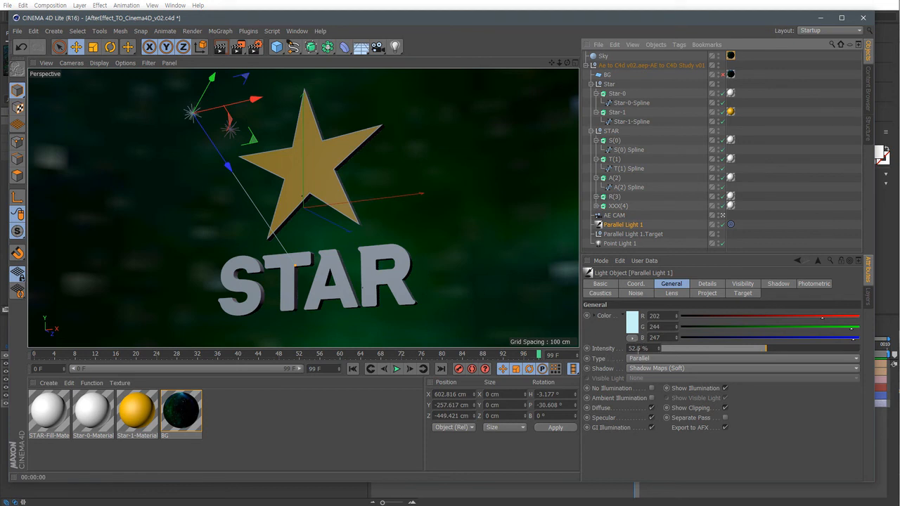
pyautogui.click(887, 442)
pyautogui.click(87, 363)
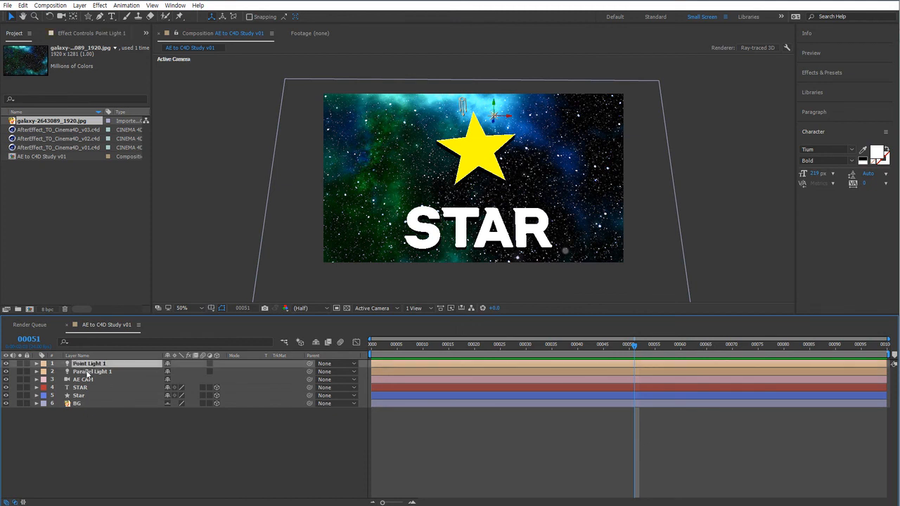
pyautogui.click(89, 371)
pyautogui.click(36, 371)
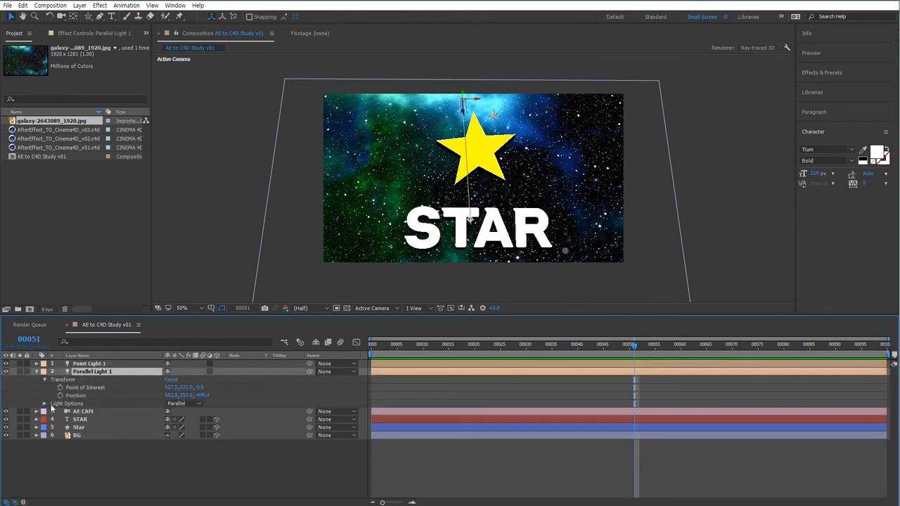
pyautogui.click(44, 403)
pyautogui.click(100, 412)
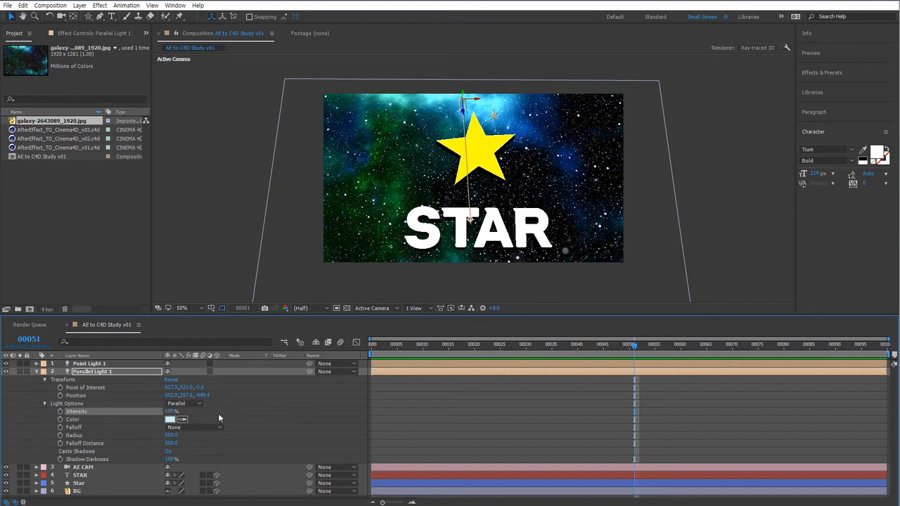
pyautogui.hotkey('alt', 'Tab')
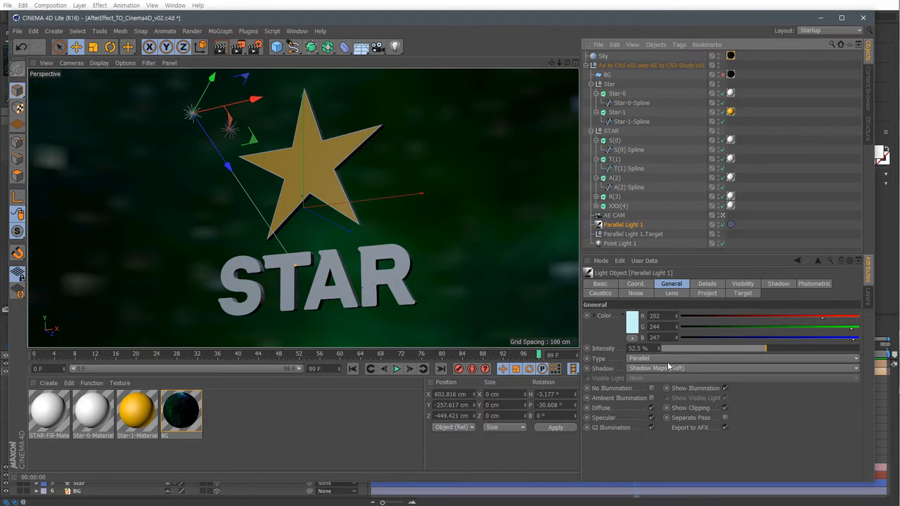
# Set Parallel Light 1's intensity to 105% and its shadow to Raytraced (Hard).
pyautogui.click(651, 348)
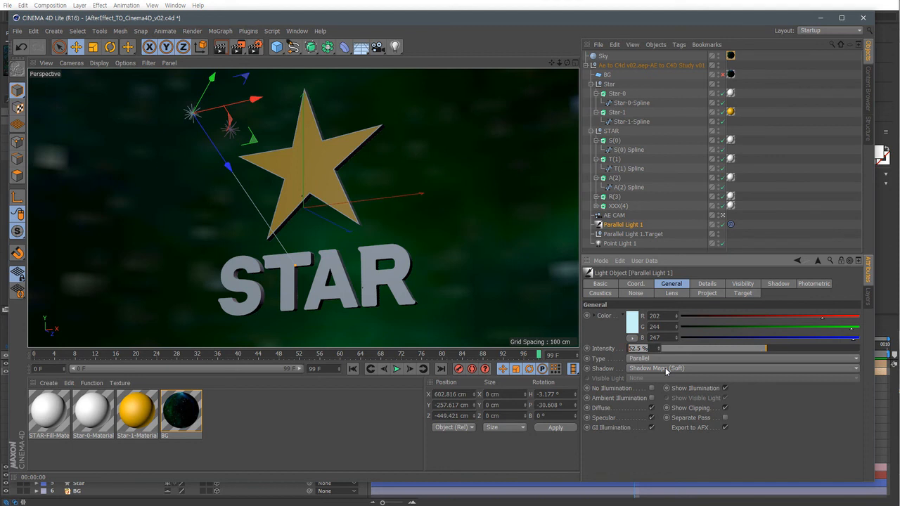
pyautogui.write('105')
pyautogui.press('Return')
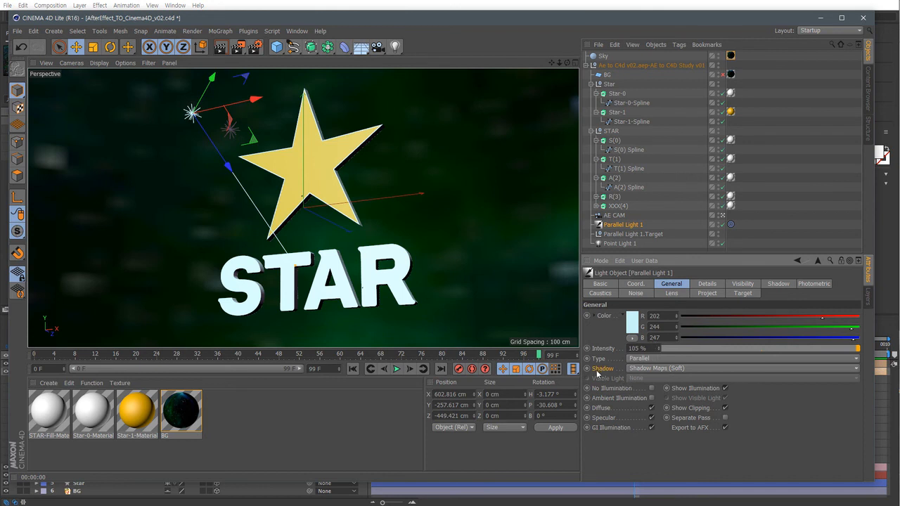
pyautogui.click(654, 369)
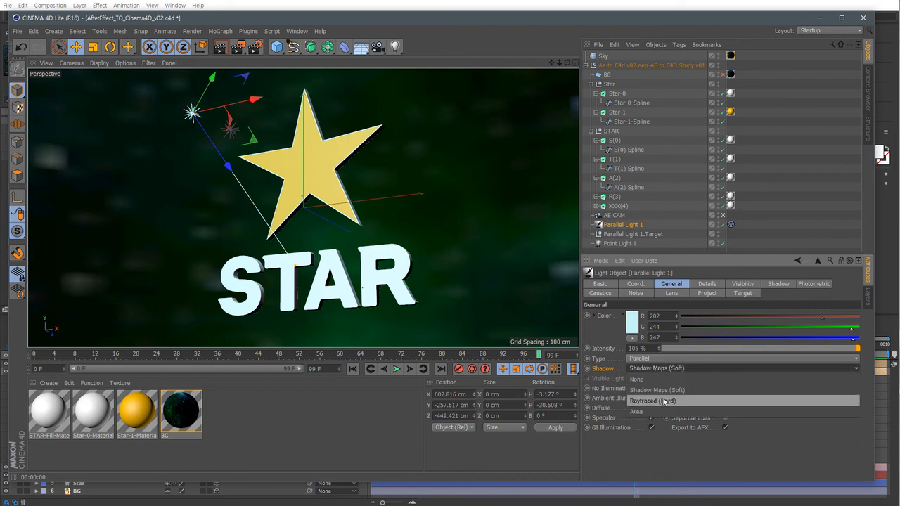
pyautogui.click(665, 401)
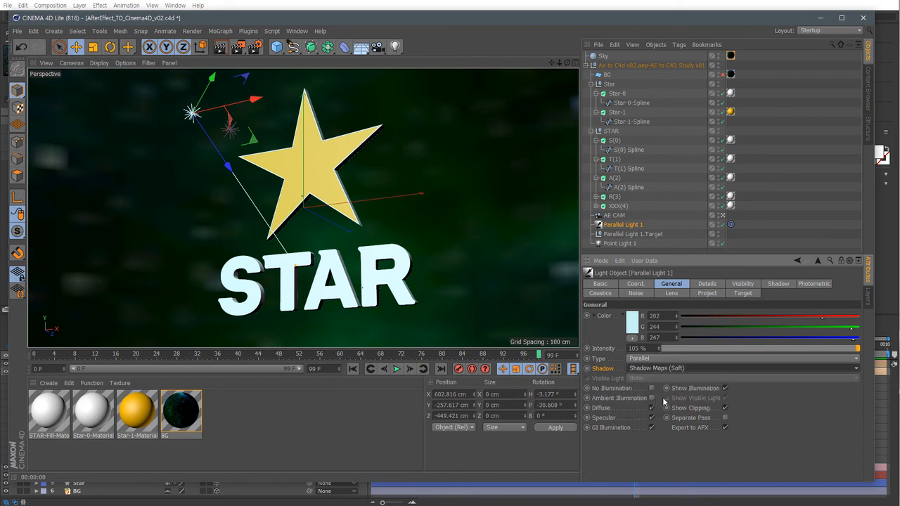
# Set Point Light 1's intensity to 75% and its shadow to Raytraced (Hard).
pyautogui.click(629, 243)
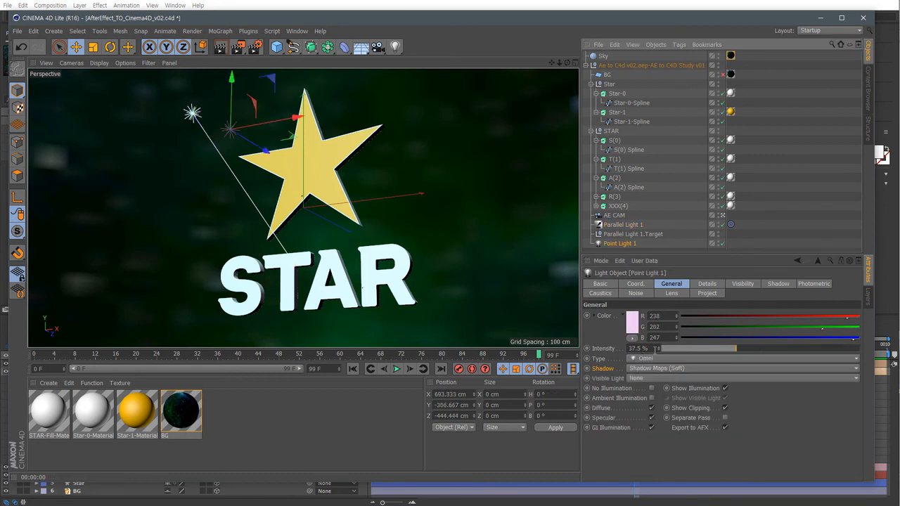
pyautogui.click(654, 349)
pyautogui.write('75')
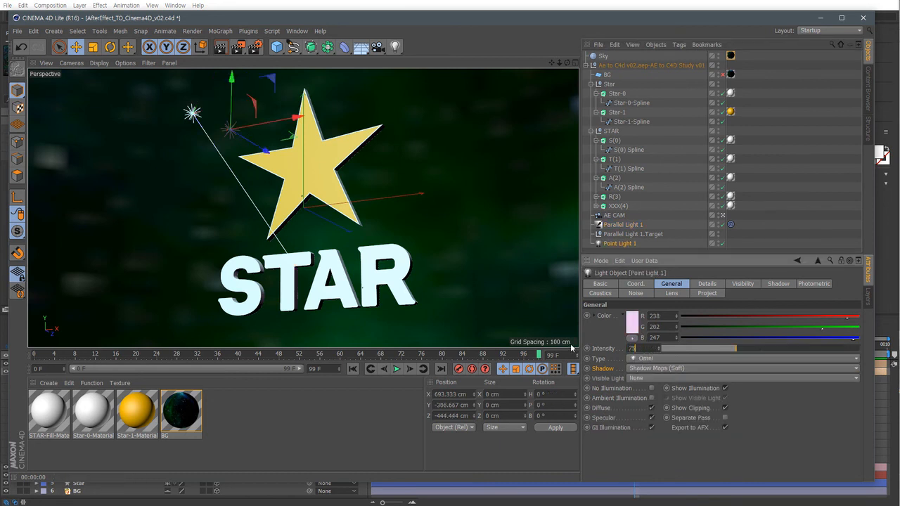
pyautogui.press('Return')
pyautogui.click(665, 368)
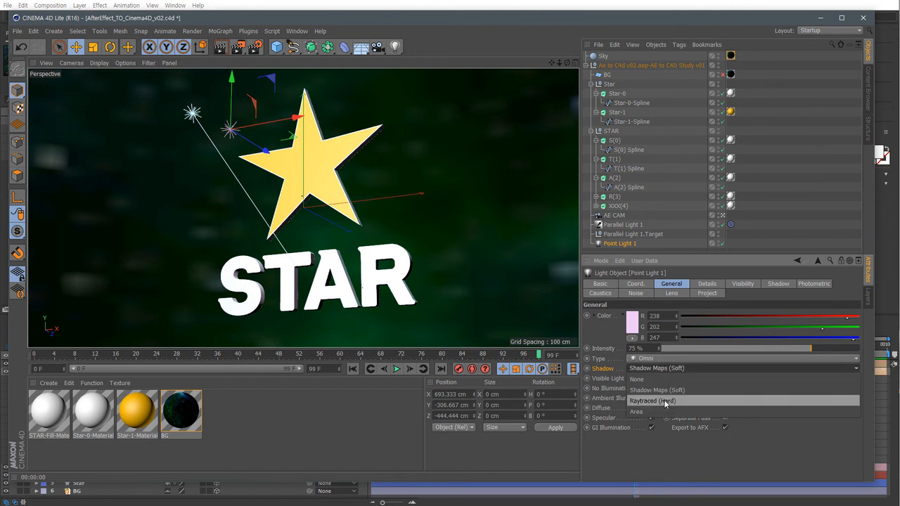
pyautogui.click(664, 399)
# Render the viewport to preview the new lighting.
pyautogui.click(387, 430)
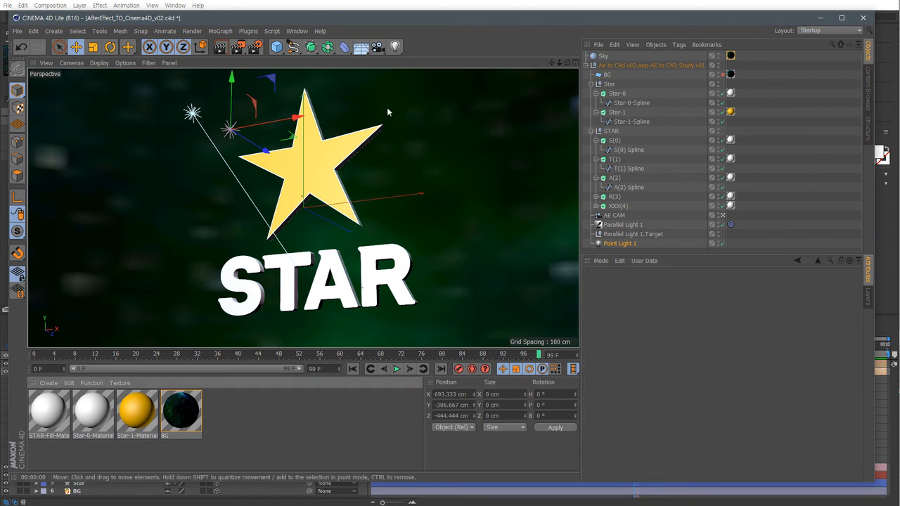
pyautogui.hotkey('ctrl', 'r')
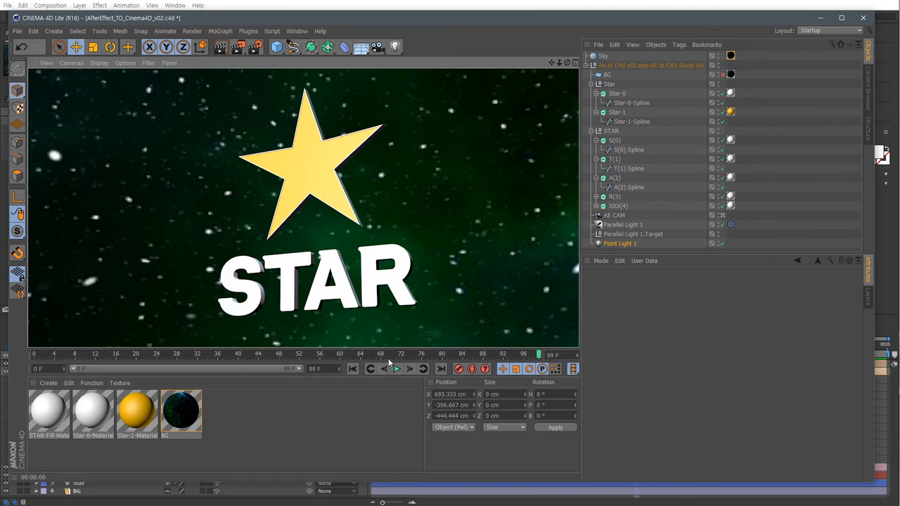
pyautogui.click(364, 424)
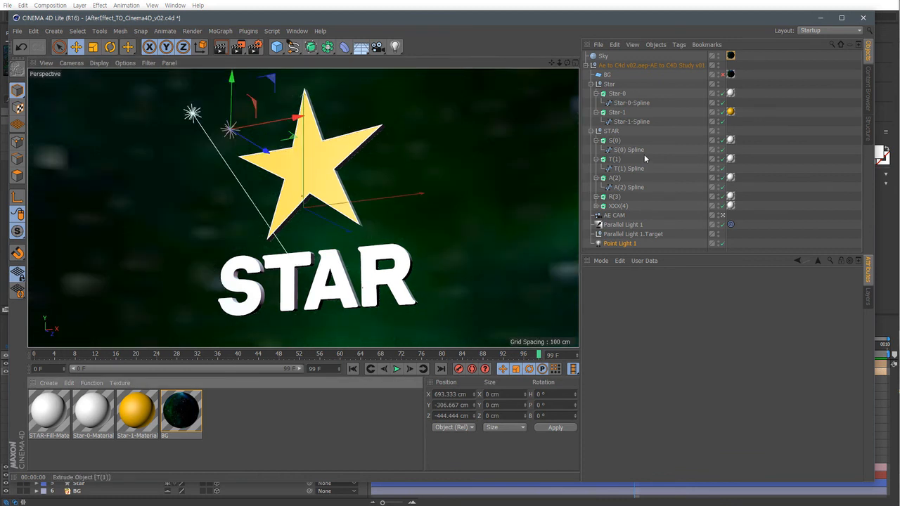
# Delete the XXX(4) extrude object from the STAR group.
pyautogui.click(611, 95)
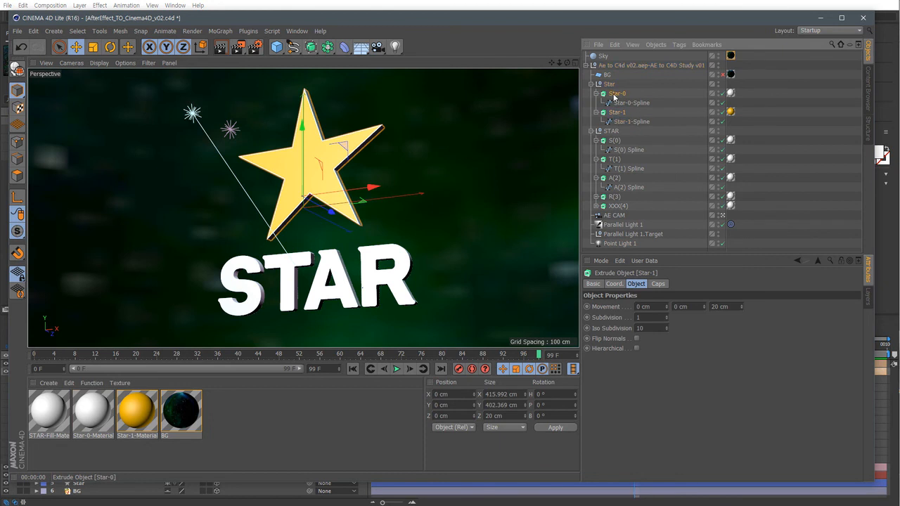
pyautogui.click(614, 140)
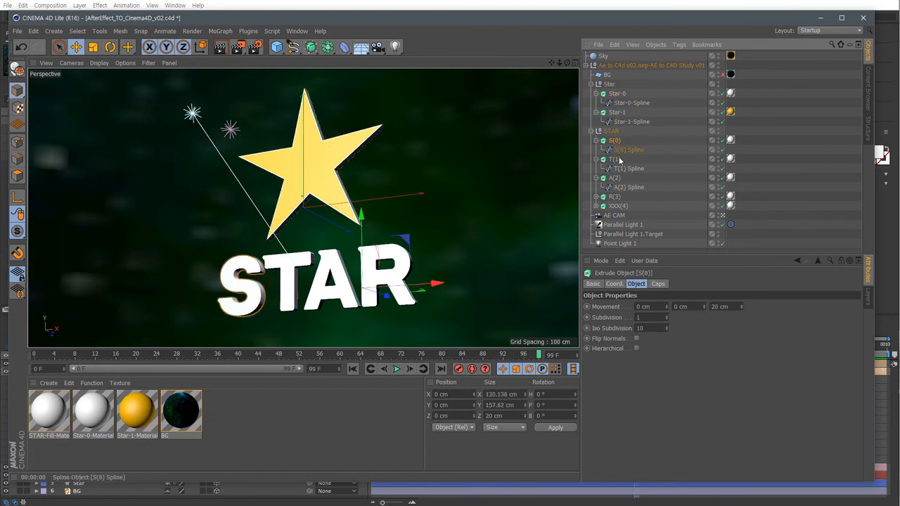
pyautogui.keyDown('ctrl'); pyautogui.click(614, 159); pyautogui.keyUp('ctrl')
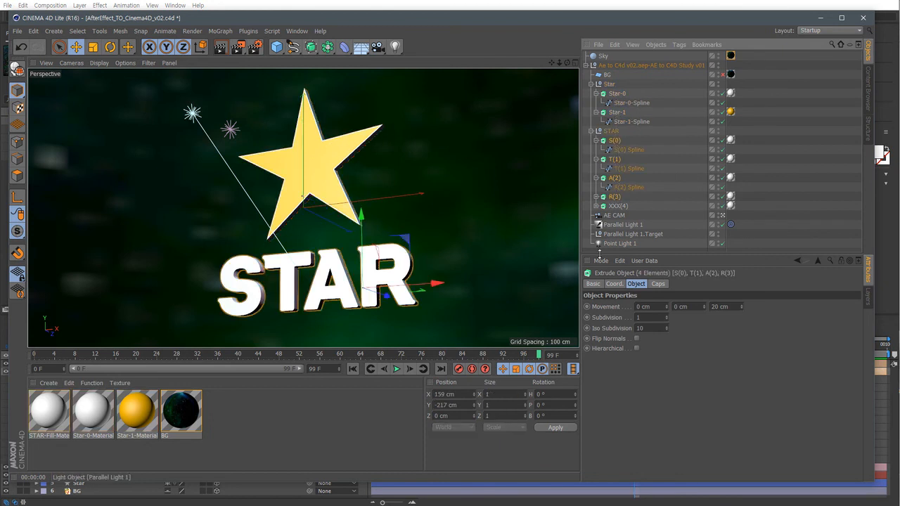
pyautogui.keyDown('ctrl'); pyautogui.click(614, 197); pyautogui.keyUp('ctrl')
pyautogui.click(618, 206)
pyautogui.click(596, 206)
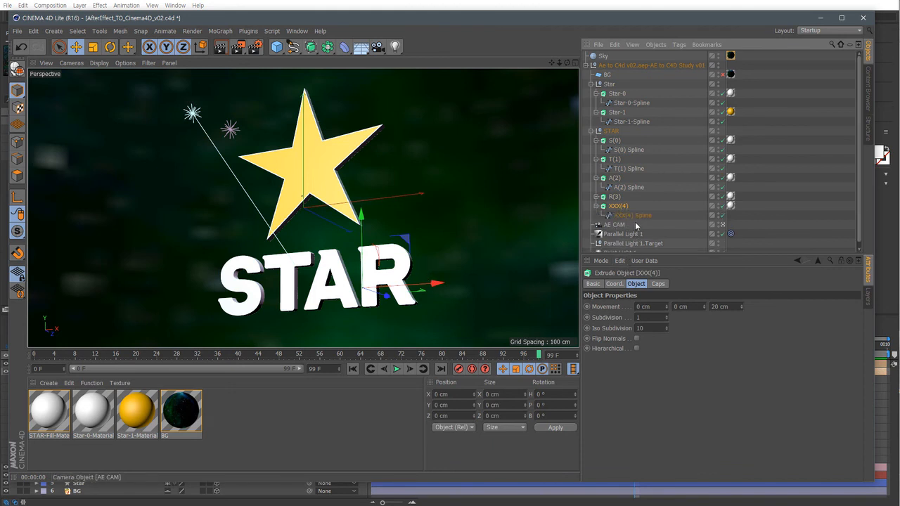
pyautogui.press('Delete')
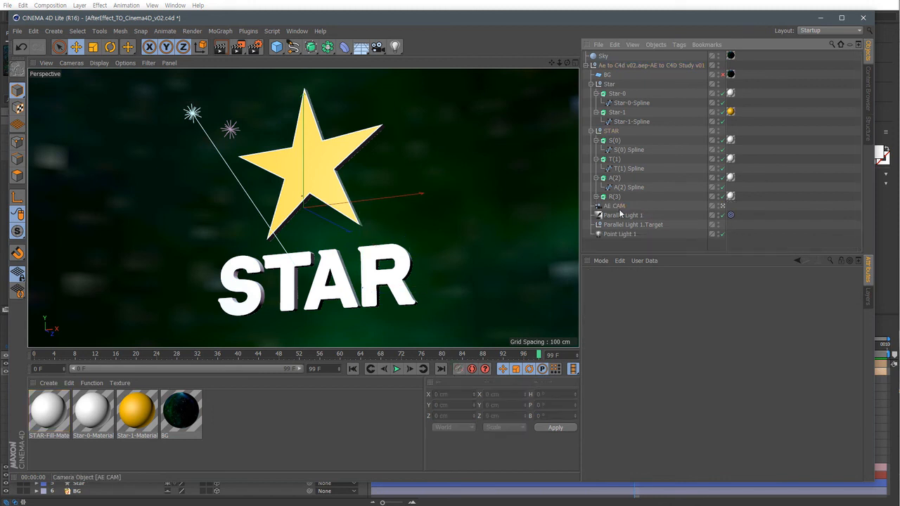
# Select the S, T, A and R extrude objects and set both their start and end caps to Fillet Cap.
pyautogui.click(596, 197)
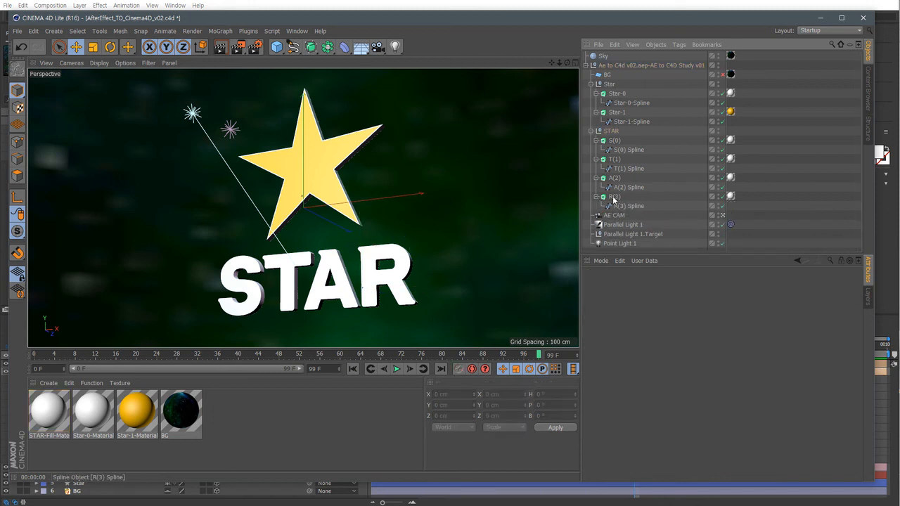
pyautogui.click(613, 198)
pyautogui.click(612, 133)
pyautogui.click(615, 141)
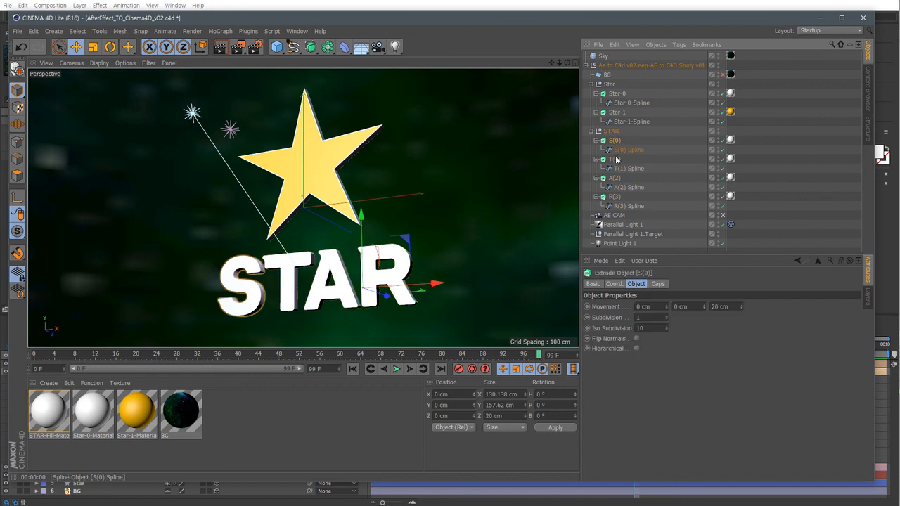
pyautogui.keyDown('ctrl'); pyautogui.click(614, 160); pyautogui.keyUp('ctrl')
pyautogui.keyDown('ctrl'); pyautogui.click(615, 179); pyautogui.keyUp('ctrl')
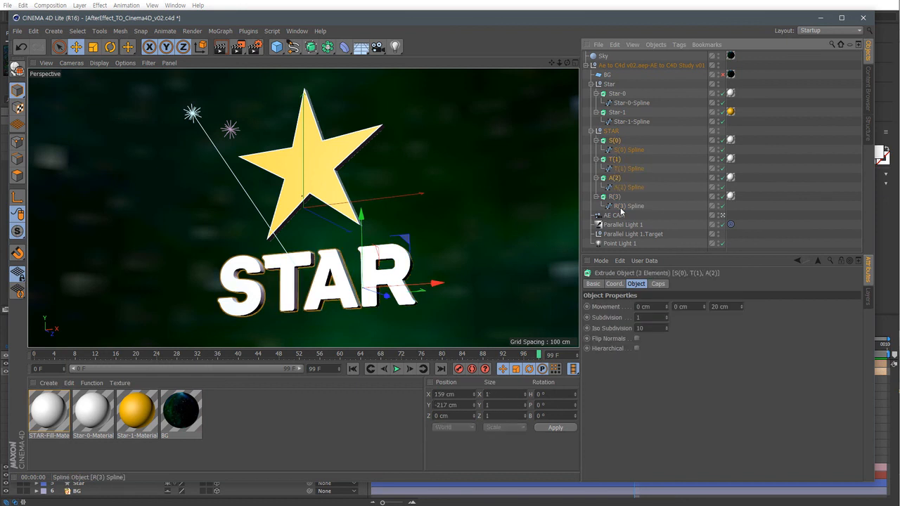
pyautogui.keyDown('ctrl'); pyautogui.click(615, 197); pyautogui.keyUp('ctrl')
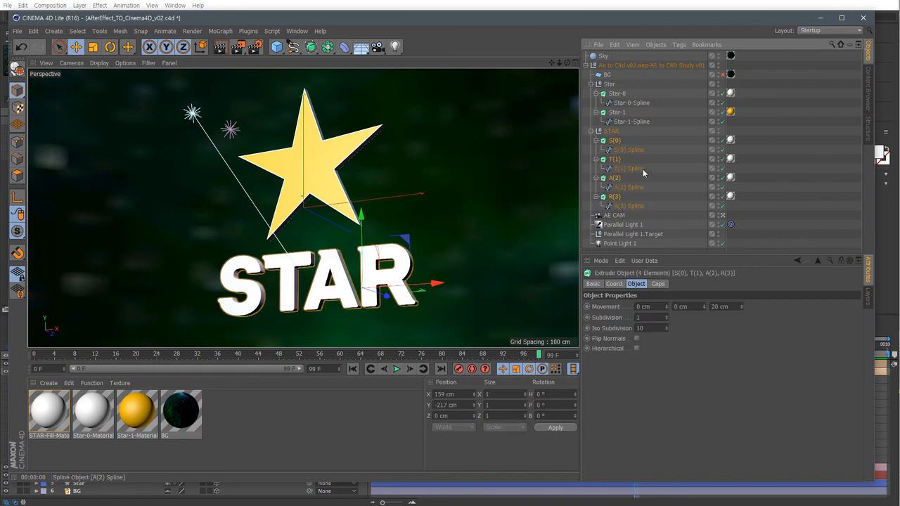
pyautogui.click(659, 283)
pyautogui.click(690, 307)
pyautogui.click(692, 347)
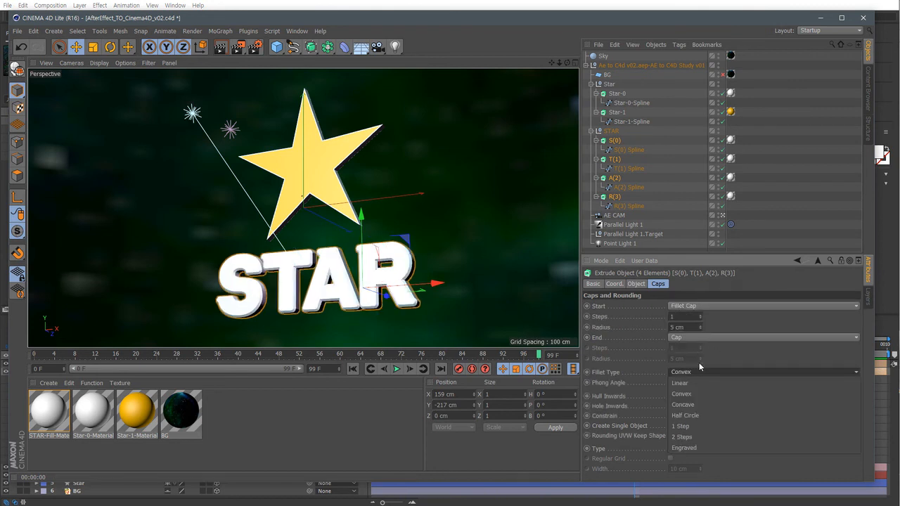
pyautogui.click(702, 338)
pyautogui.click(700, 379)
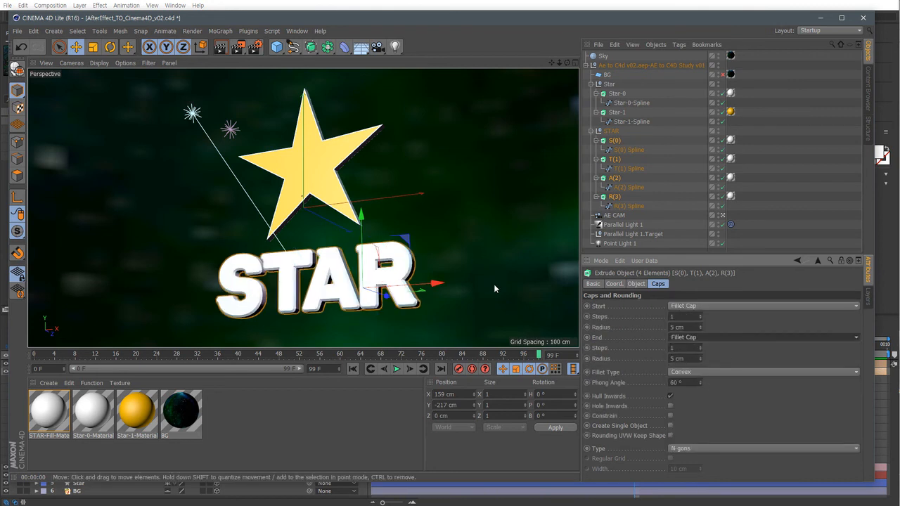
pyautogui.click(680, 327)
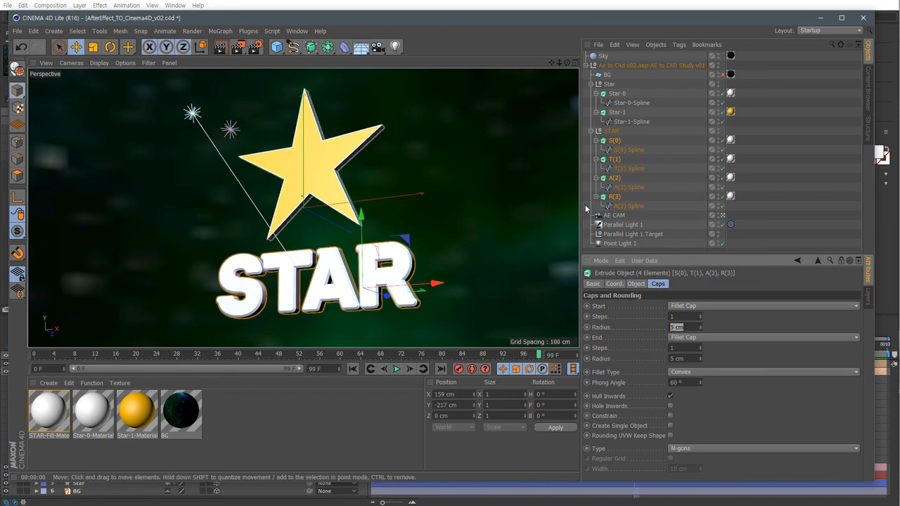
# Set the extrusion depth of the STAR letters to 31 cm.
pyautogui.click(722, 216)
pyautogui.click(722, 215)
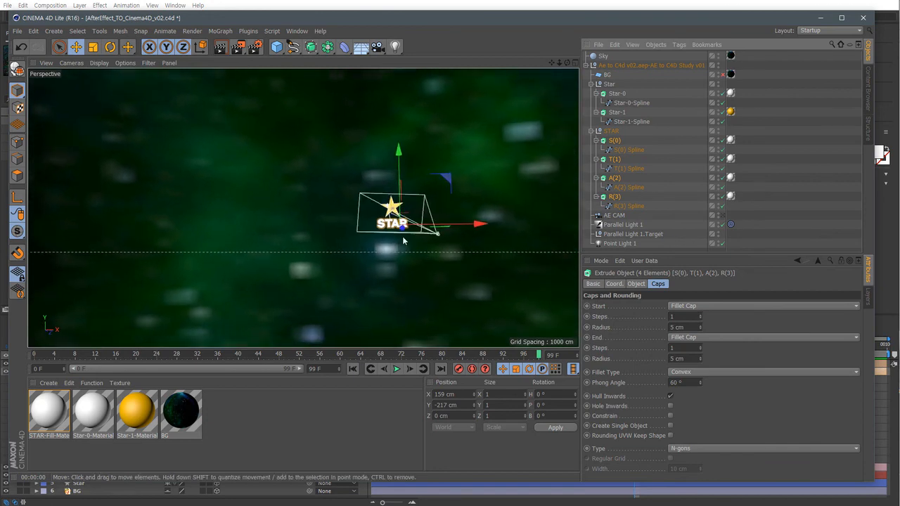
pyautogui.keyDown('alt'); pyautogui.moveTo(412, 225); pyautogui.dragTo(386, 246); pyautogui.keyUp('alt')
pyautogui.keyDown('alt'); pyautogui.moveTo(387, 246); pyautogui.dragTo(511, 224, button='right'); pyautogui.keyUp('alt')
pyautogui.keyDown('alt'); pyautogui.moveTo(453, 216); pyautogui.dragTo(491, 212, button='right'); pyautogui.keyUp('alt')
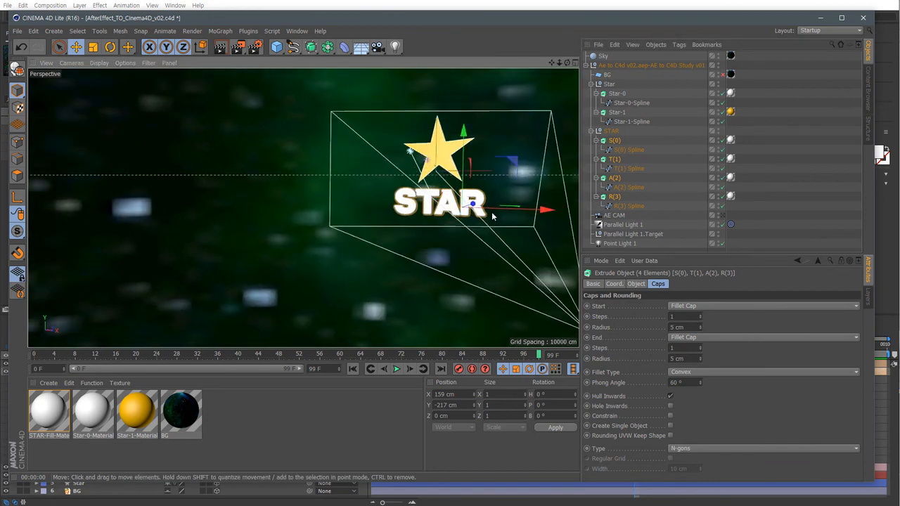
pyautogui.press('s')
pyautogui.keyDown('alt'); pyautogui.moveTo(464, 242); pyautogui.dragTo(336, 253); pyautogui.keyUp('alt')
pyautogui.click(99, 64)
pyautogui.click(110, 93)
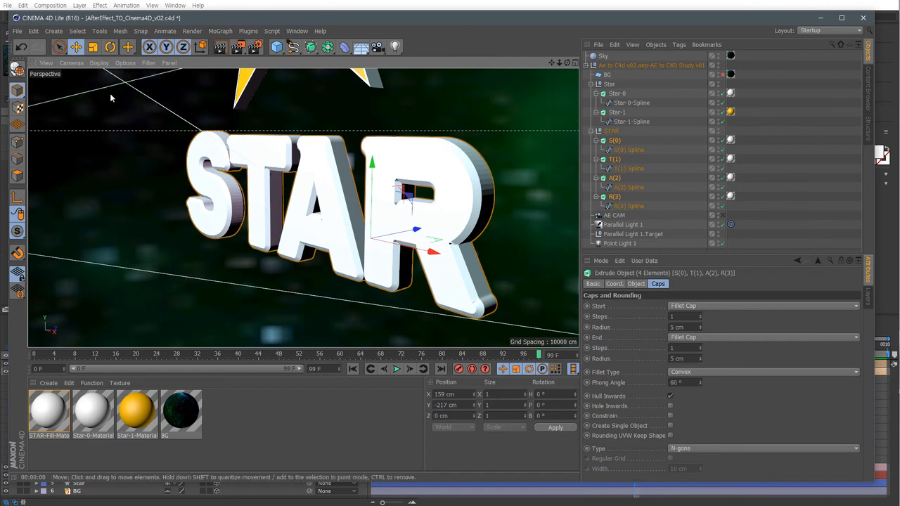
pyautogui.moveTo(435, 253)
pyautogui.keyDown('alt'); pyautogui.mouseDown()
pyautogui.moveTo(401, 243)
pyautogui.moveTo(439, 238)
pyautogui.mouseUp(); pyautogui.keyUp('alt')
pyautogui.keyDown('alt'); pyautogui.moveTo(439, 238); pyautogui.dragTo(479, 238, button='right'); pyautogui.keyUp('alt')
pyautogui.keyDown('alt'); pyautogui.moveTo(462, 243); pyautogui.dragTo(441, 249); pyautogui.keyUp('alt')
pyautogui.keyDown('alt'); pyautogui.moveTo(442, 250); pyautogui.dragTo(383, 246, button='right'); pyautogui.keyUp('alt')
pyautogui.keyDown('alt'); pyautogui.moveTo(383, 246); pyautogui.dragTo(439, 247); pyautogui.keyUp('alt')
pyautogui.click(642, 284)
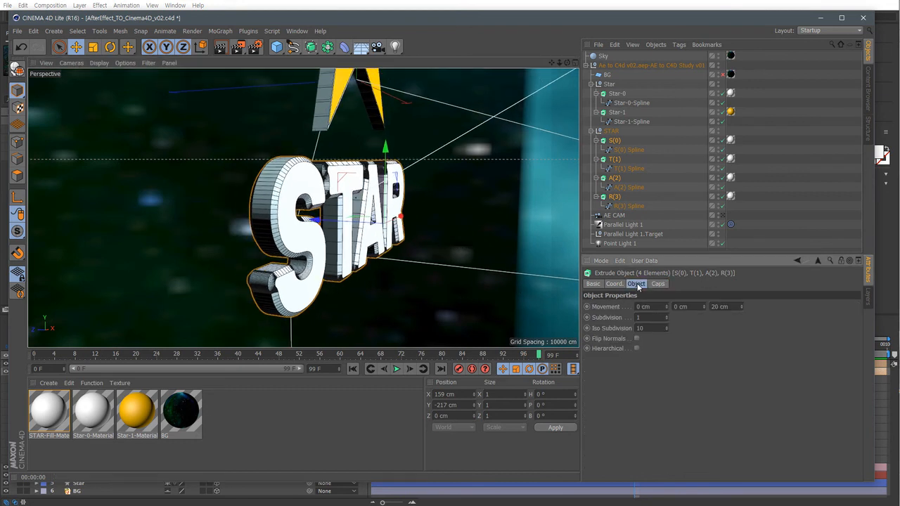
pyautogui.moveTo(742, 307); pyautogui.dragTo(742, 294)
# Select both star extrude objects and set their extrusion depth to 21 cm.
pyautogui.keyDown('alt'); pyautogui.moveTo(388, 202); pyautogui.dragTo(391, 298, button='middle'); pyautogui.keyUp('alt')
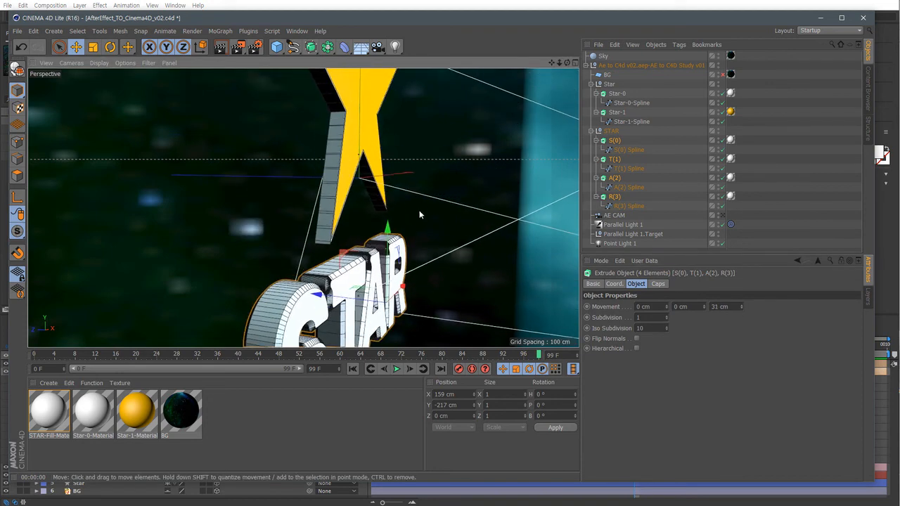
pyautogui.keyDown('alt'); pyautogui.moveTo(419, 215); pyautogui.dragTo(425, 277, button='middle'); pyautogui.keyUp('alt')
pyautogui.click(618, 94)
pyautogui.keyDown('ctrl'); pyautogui.click(618, 113); pyautogui.keyUp('ctrl')
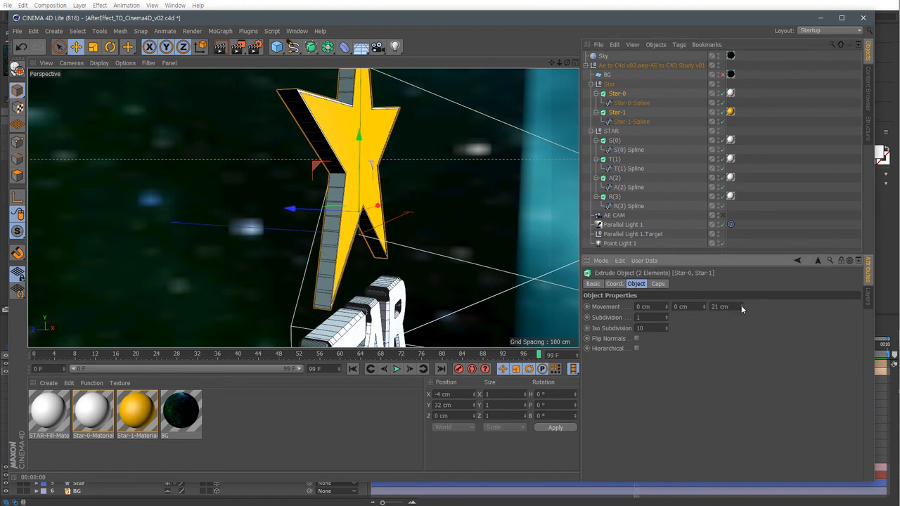
pyautogui.moveTo(741, 305); pyautogui.dragTo(741, 301)
# Set the stars' start and end caps to Fillet Cap with a 1 Step fillet type.
pyautogui.click(658, 284)
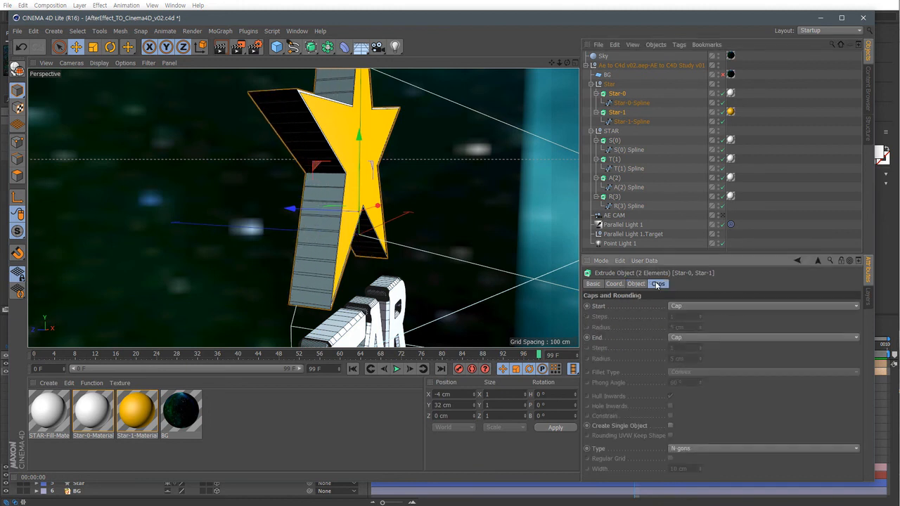
pyautogui.click(709, 307)
pyautogui.click(705, 349)
pyautogui.click(696, 339)
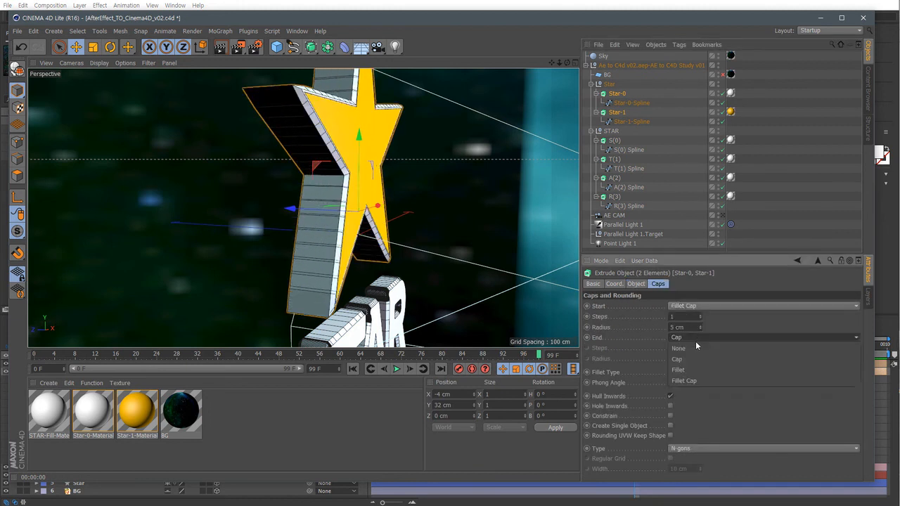
pyautogui.click(698, 380)
pyautogui.keyDown('alt'); pyautogui.moveTo(493, 253); pyautogui.dragTo(336, 258); pyautogui.keyUp('alt')
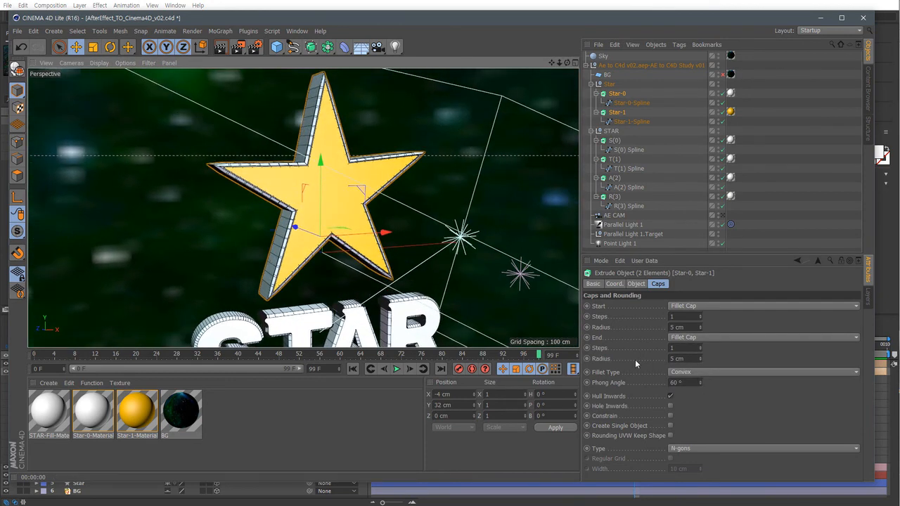
pyautogui.click(684, 372)
pyautogui.click(713, 433)
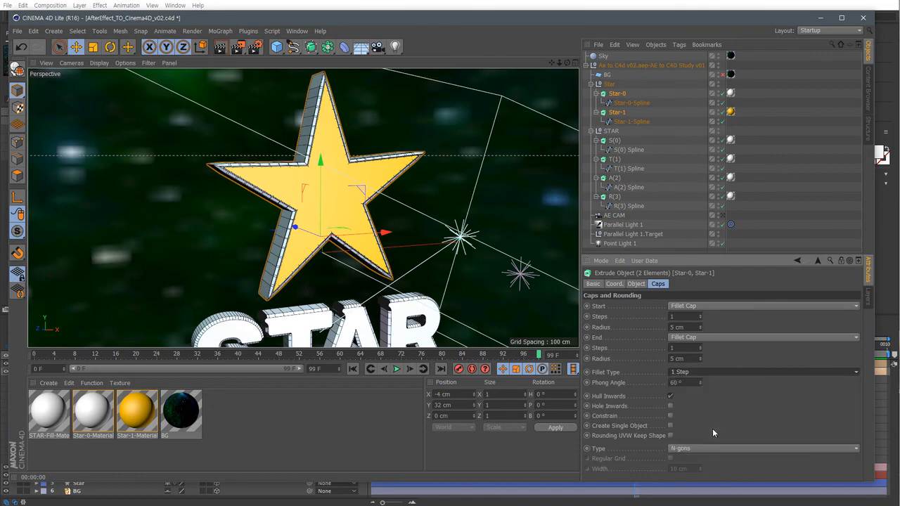
# Return to the AE CAM view and play the animation to preview the updated caps.
pyautogui.keyDown('alt'); pyautogui.moveTo(334, 258); pyautogui.dragTo(412, 245); pyautogui.keyUp('alt')
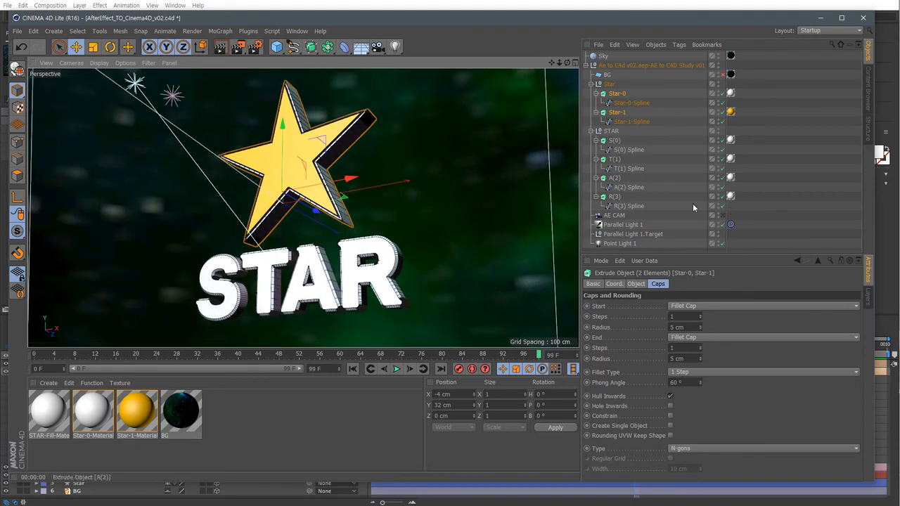
pyautogui.click(723, 215)
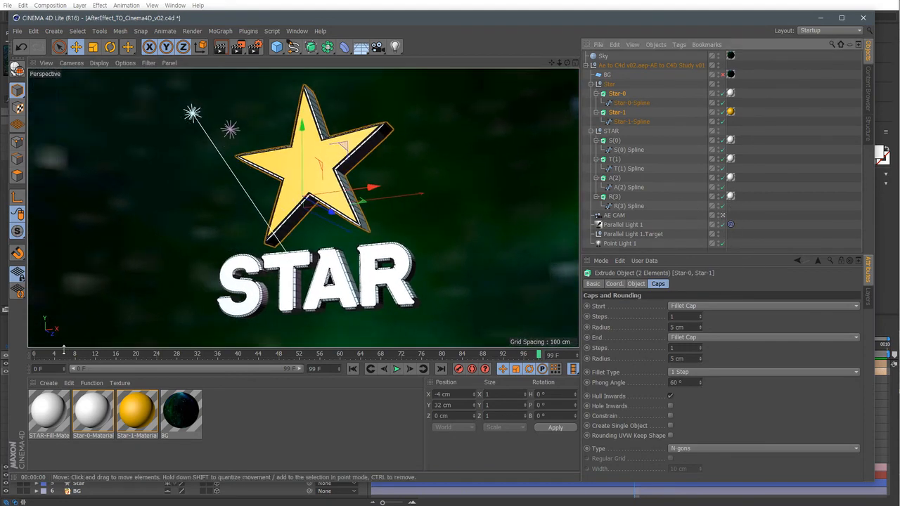
pyautogui.moveTo(63, 350); pyautogui.dragTo(304, 371)
pyautogui.click(396, 368)
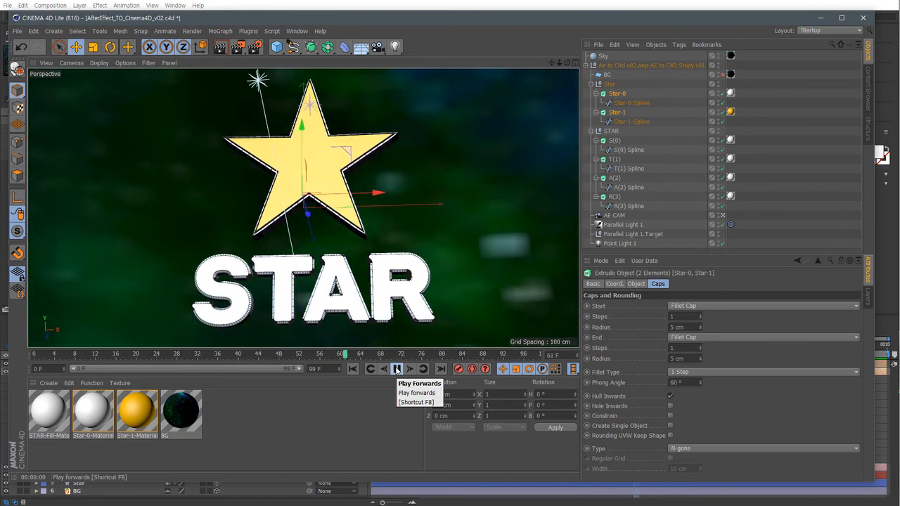
pyautogui.click(397, 369)
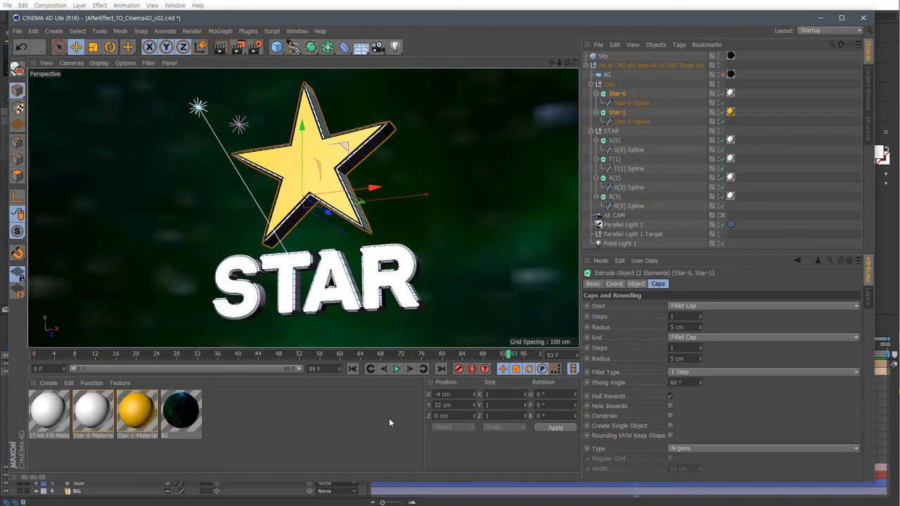
# Switch to After Effects to compare the composition, then return and scrub the timeline.
pyautogui.click(465, 503)
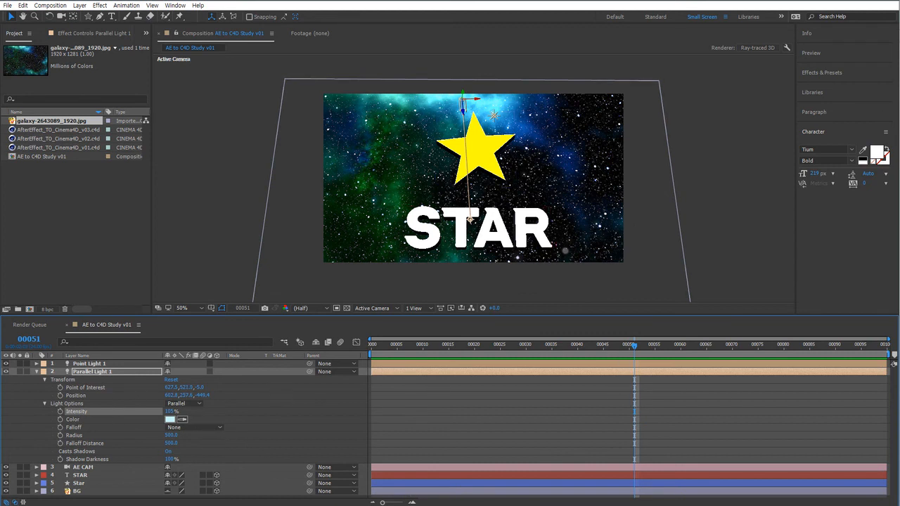
pyautogui.hotkey('alt', 'Tab')
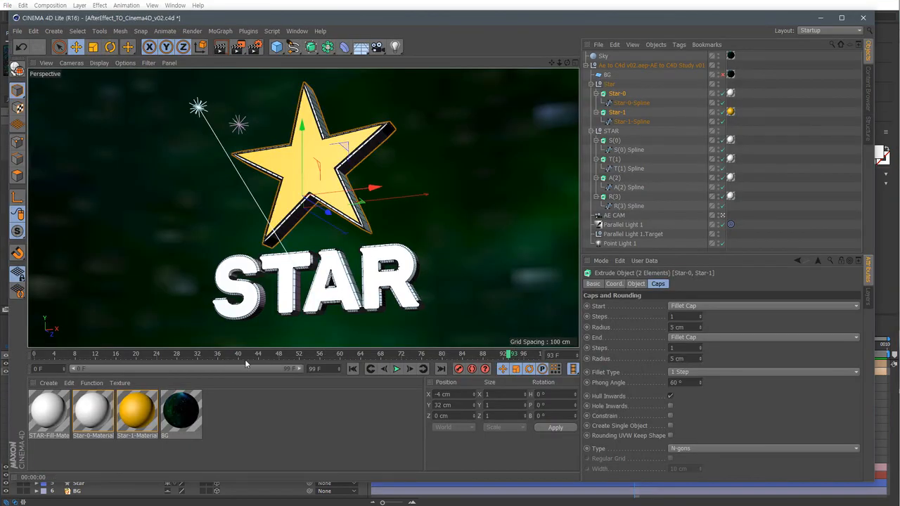
pyautogui.moveTo(251, 356); pyautogui.dragTo(504, 365)
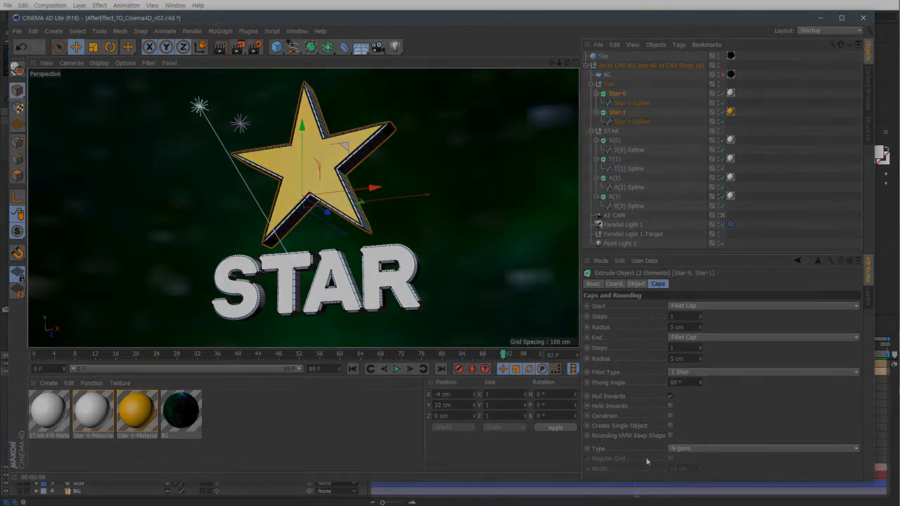